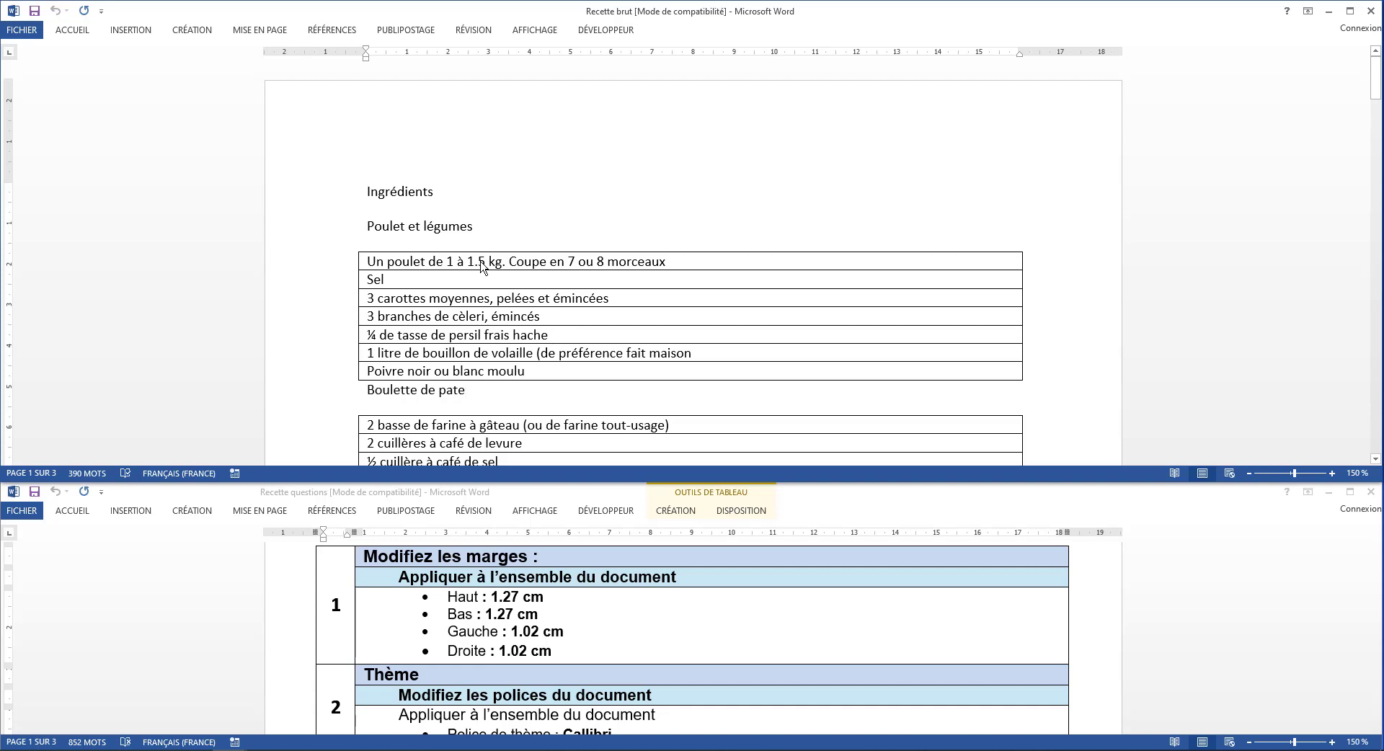
# Look through the whole raw recipe document and the margin instructions in the questions document
pyautogui.click(480, 264)
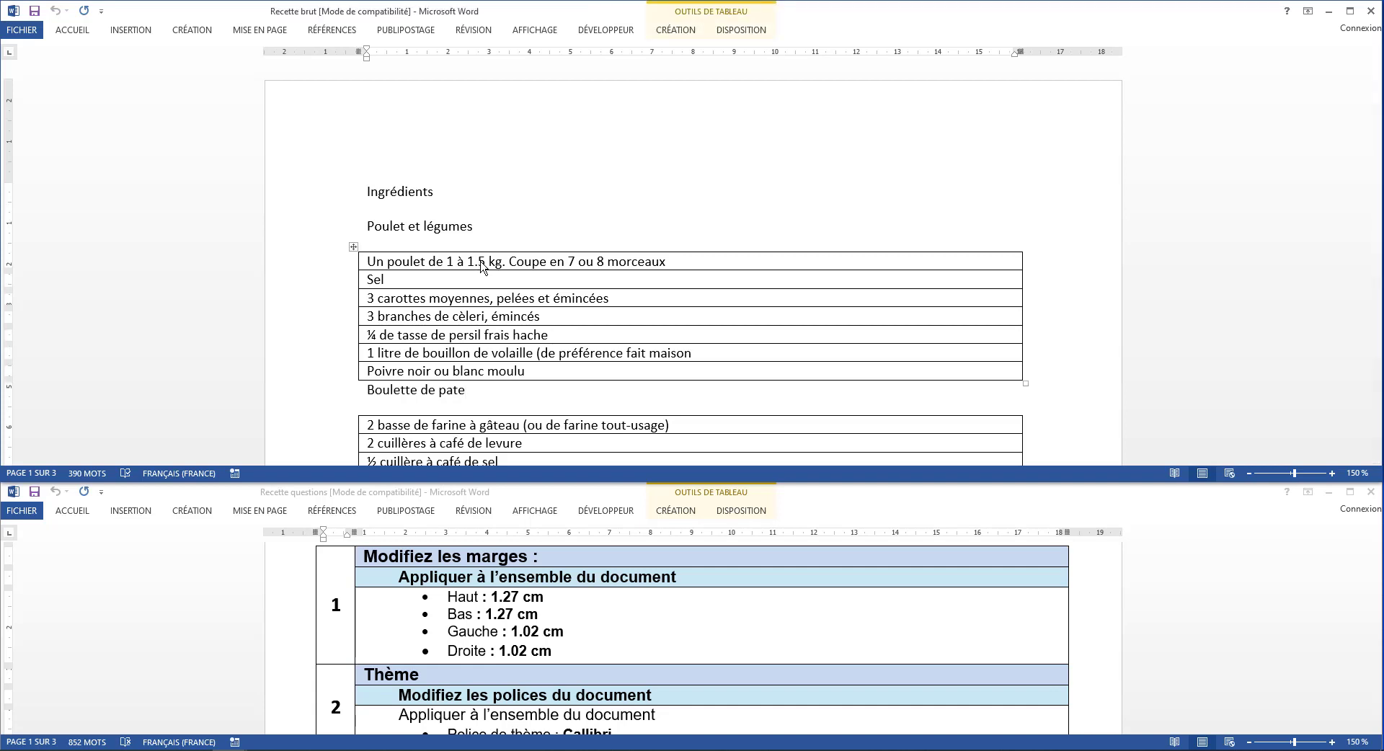
pyautogui.scroll(-9, 481, 264)
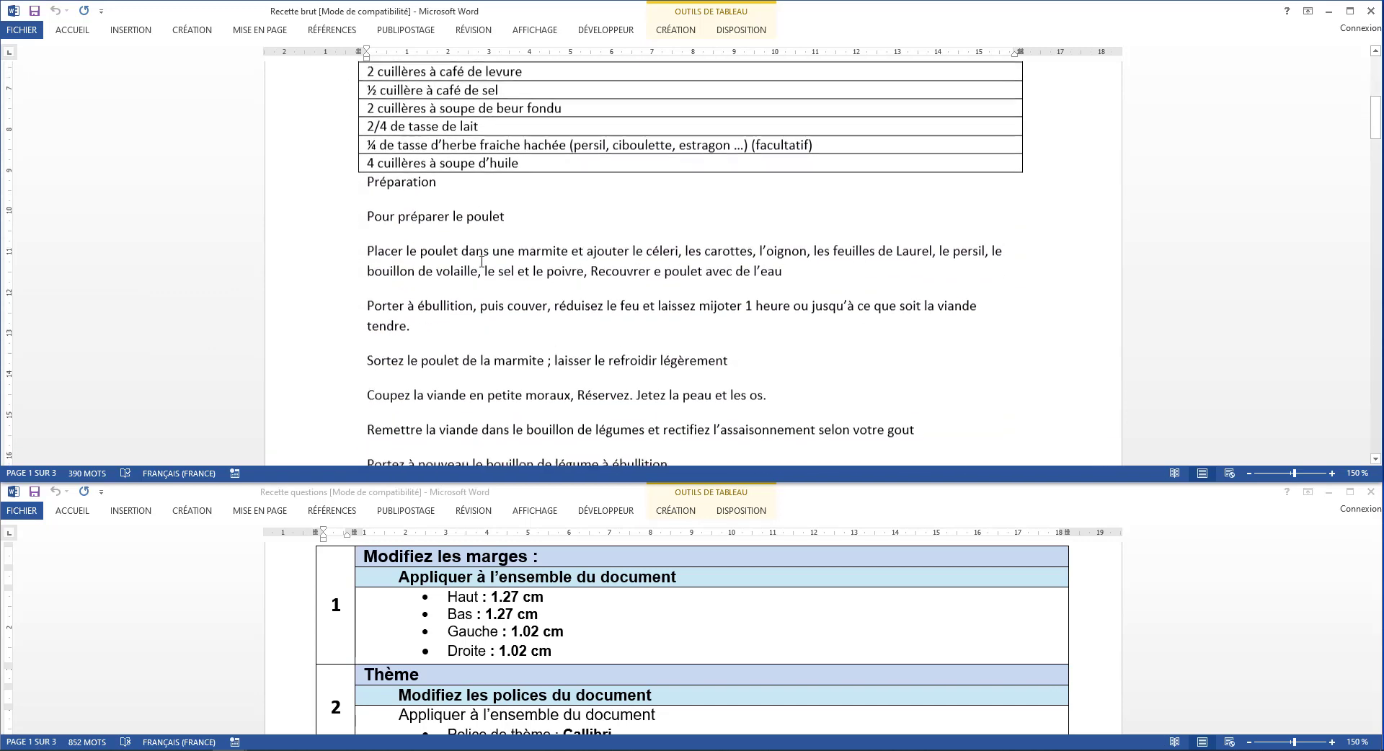
pyautogui.scroll(-10, 481, 262)
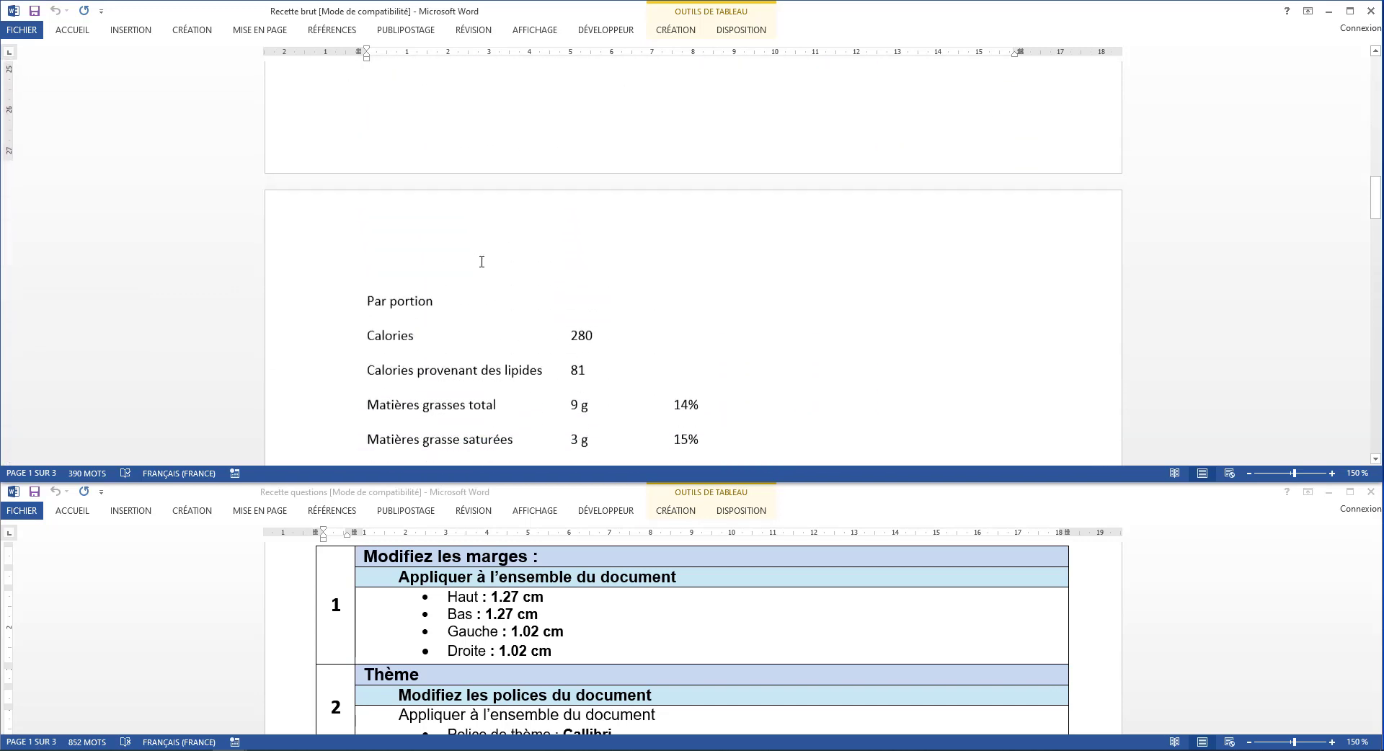
pyautogui.scroll(-10, 482, 261)
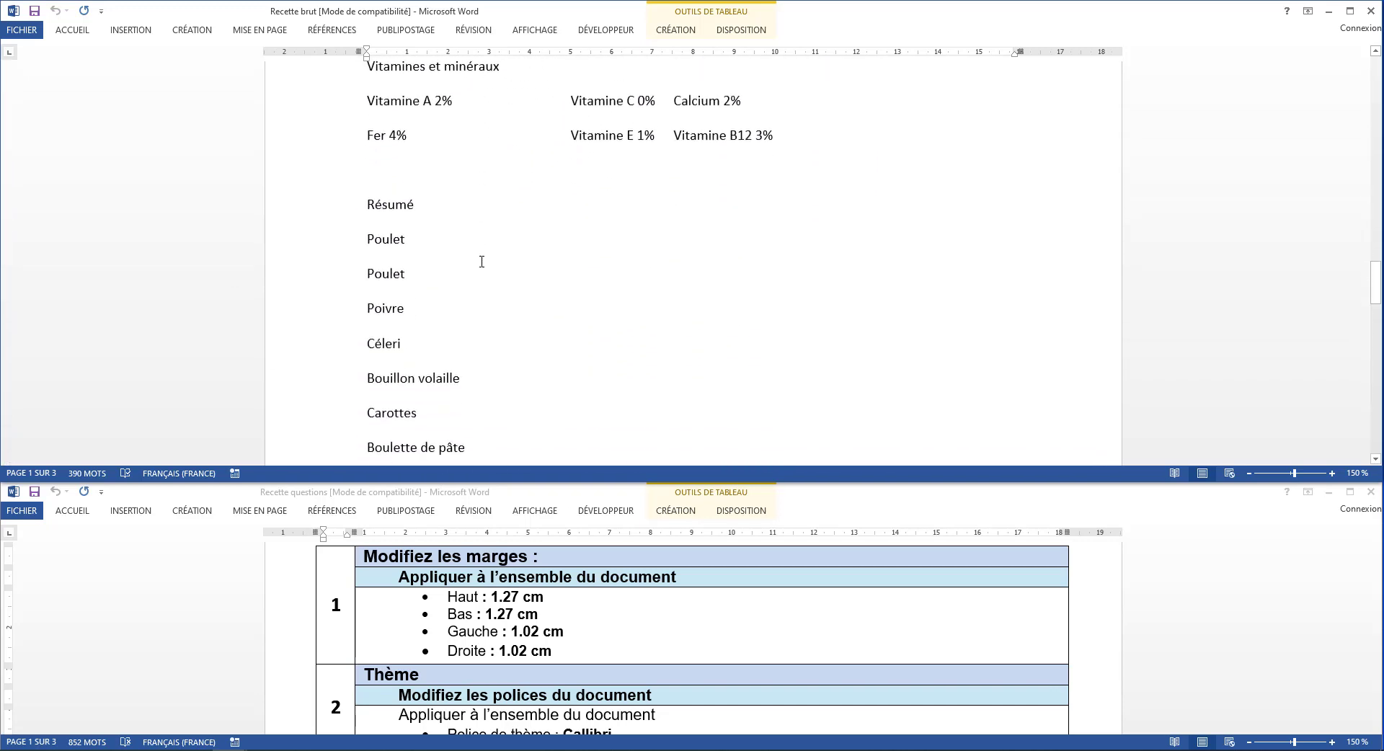
pyautogui.scroll(-11, 482, 261)
pyautogui.scroll(20, 481, 261)
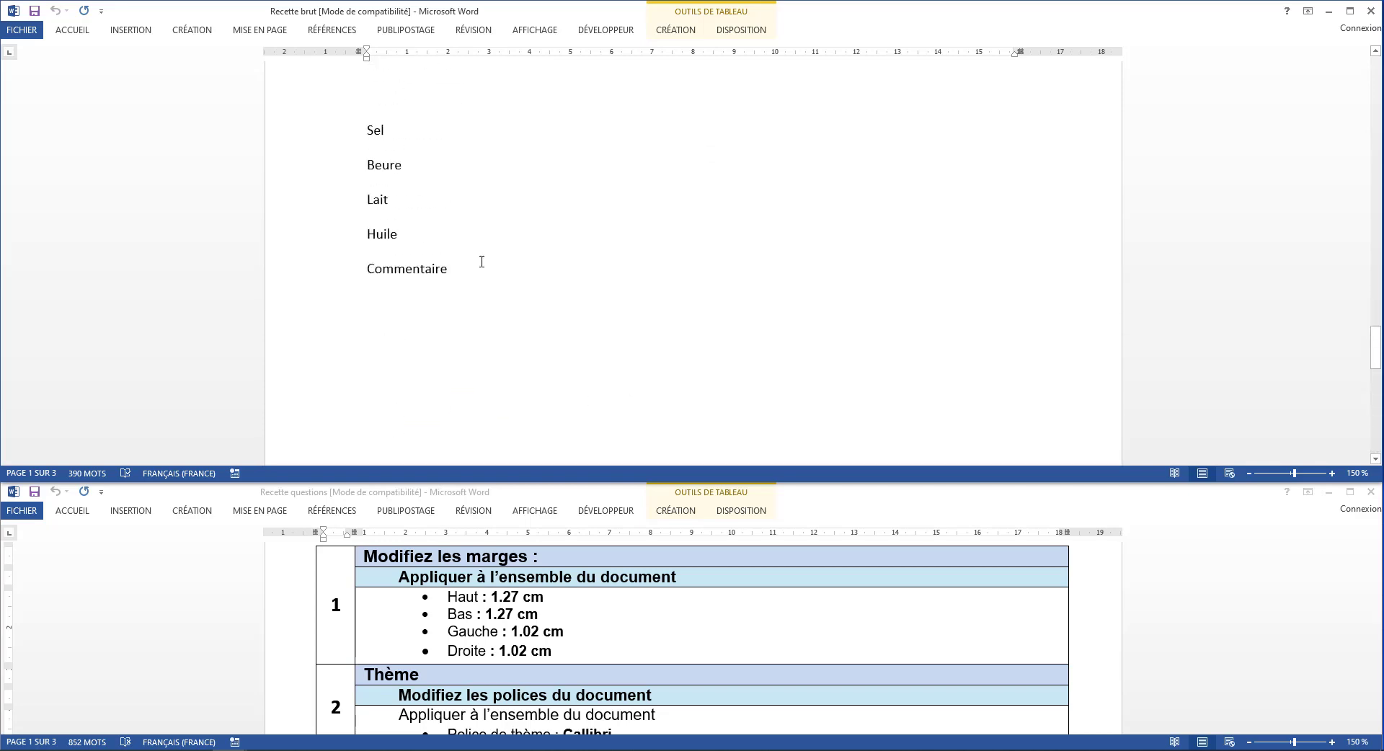
pyautogui.scroll(2, 481, 262)
pyautogui.scroll(-3, 519, 646)
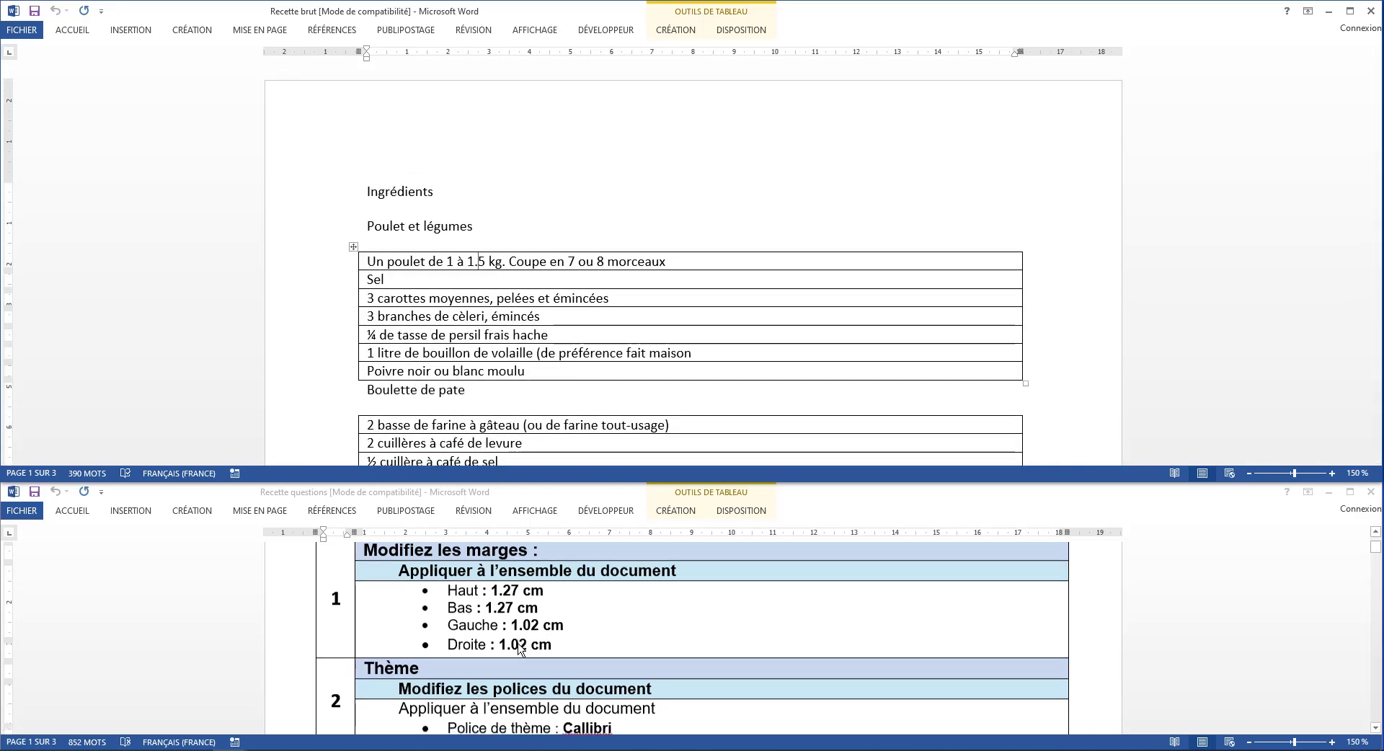
pyautogui.scroll(3, 518, 647)
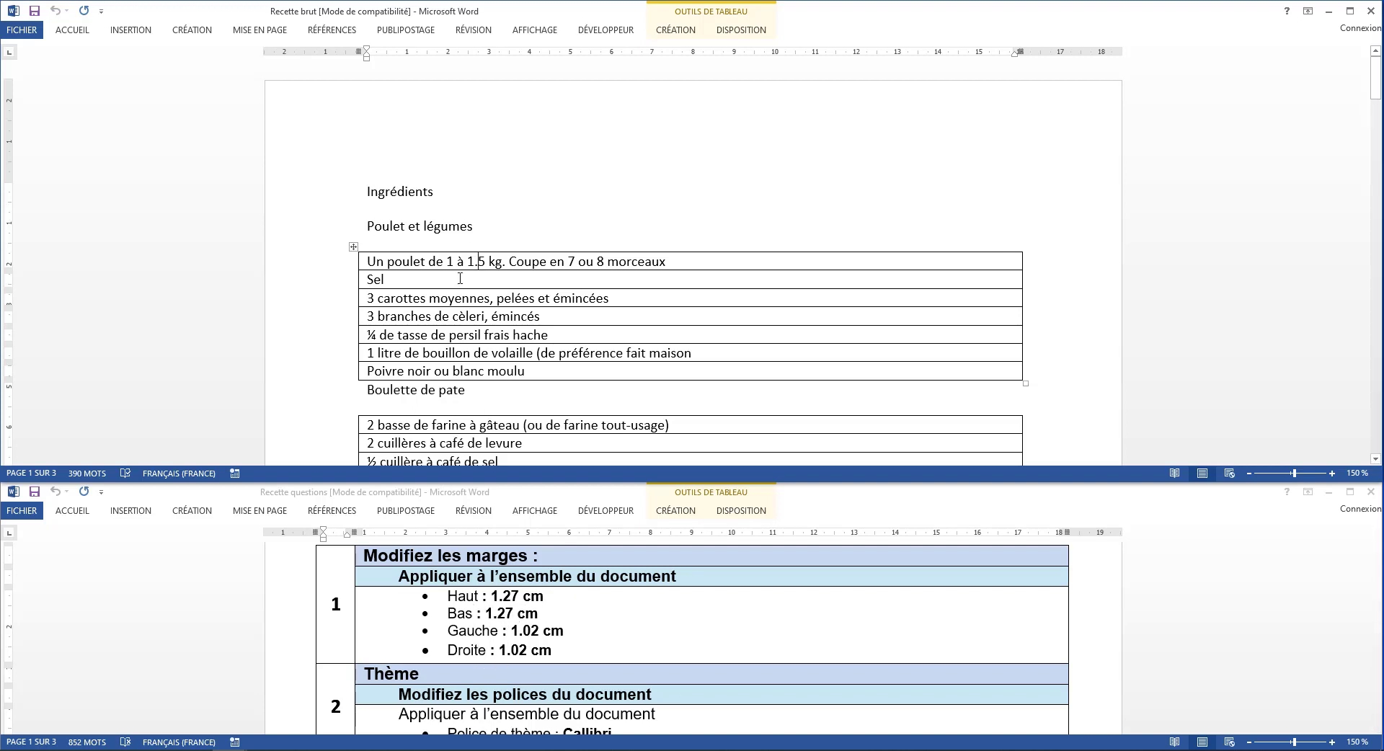
# Open the custom margin settings for the recipe document and set the top and bottom margins to 1,27 cm
pyautogui.click(473, 234)
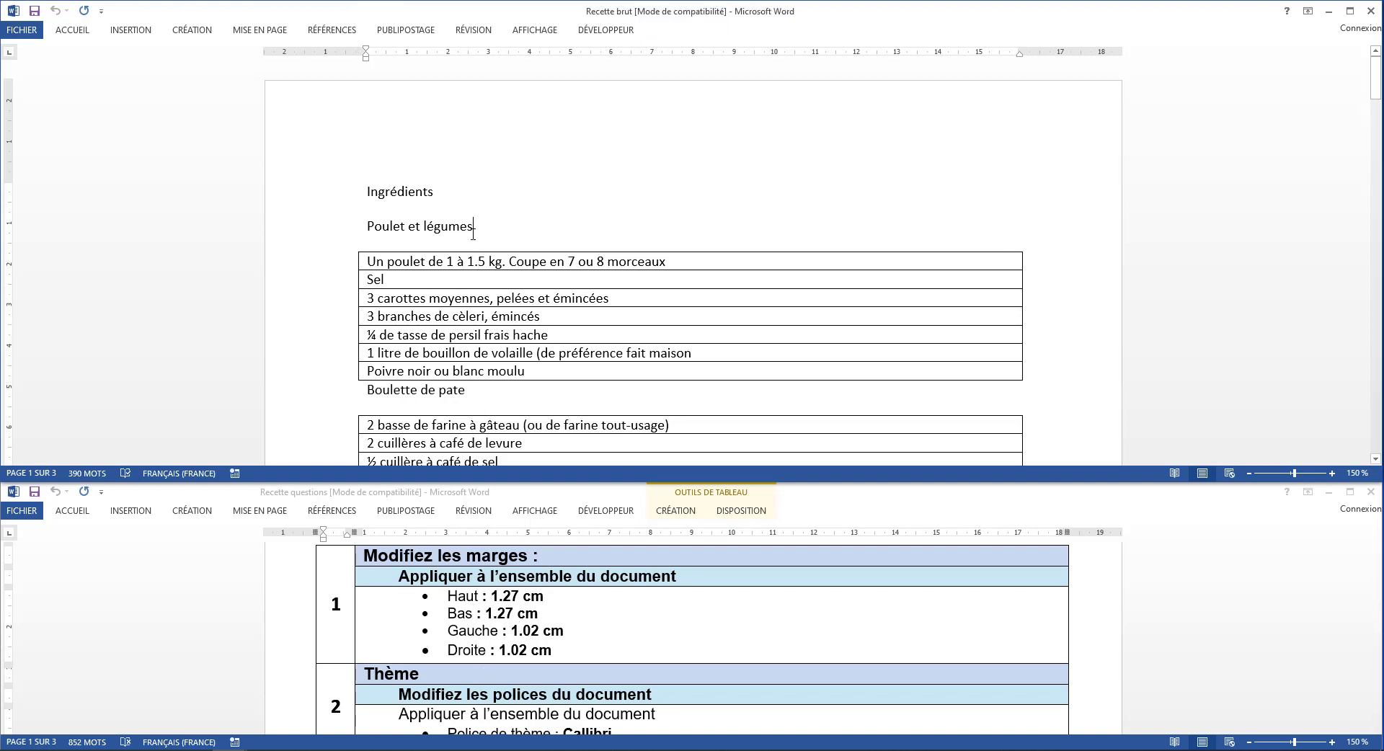
pyautogui.click(269, 34)
pyautogui.click(269, 34)
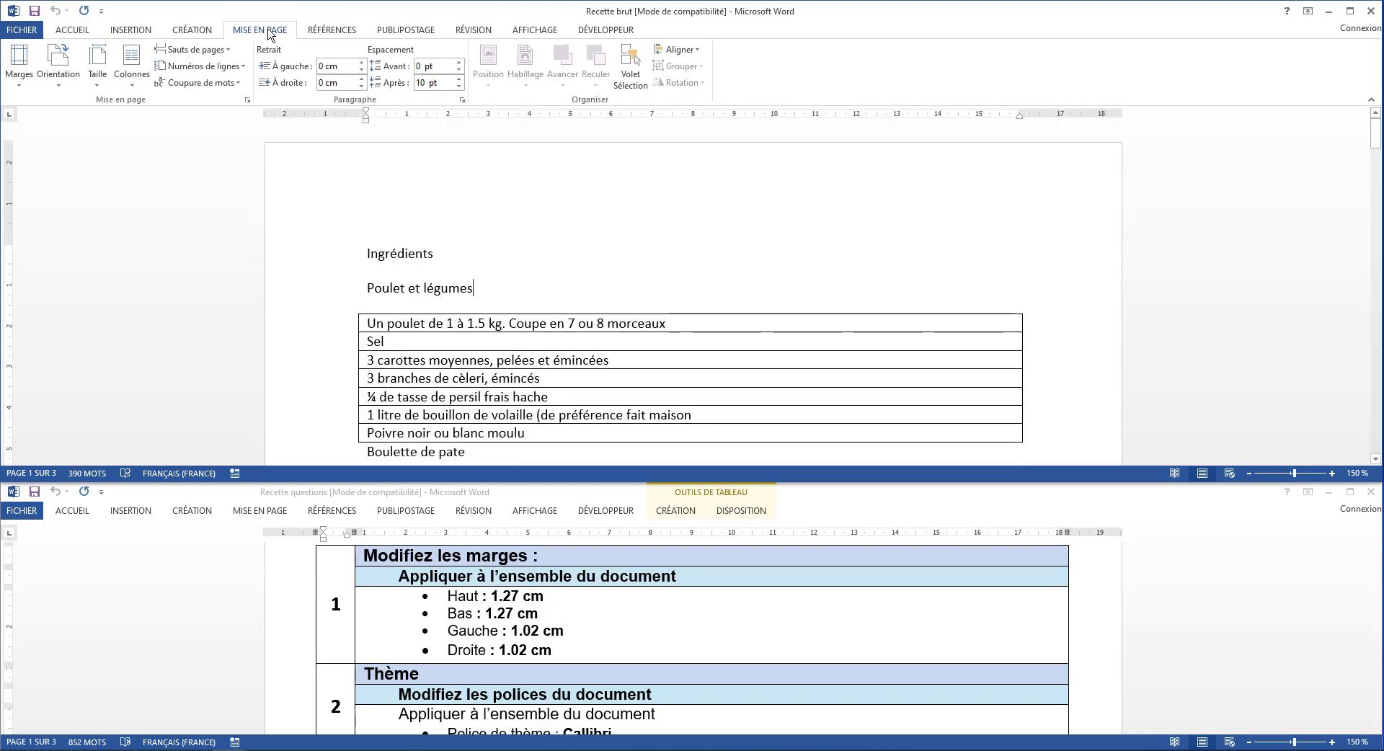
pyautogui.click(19, 81)
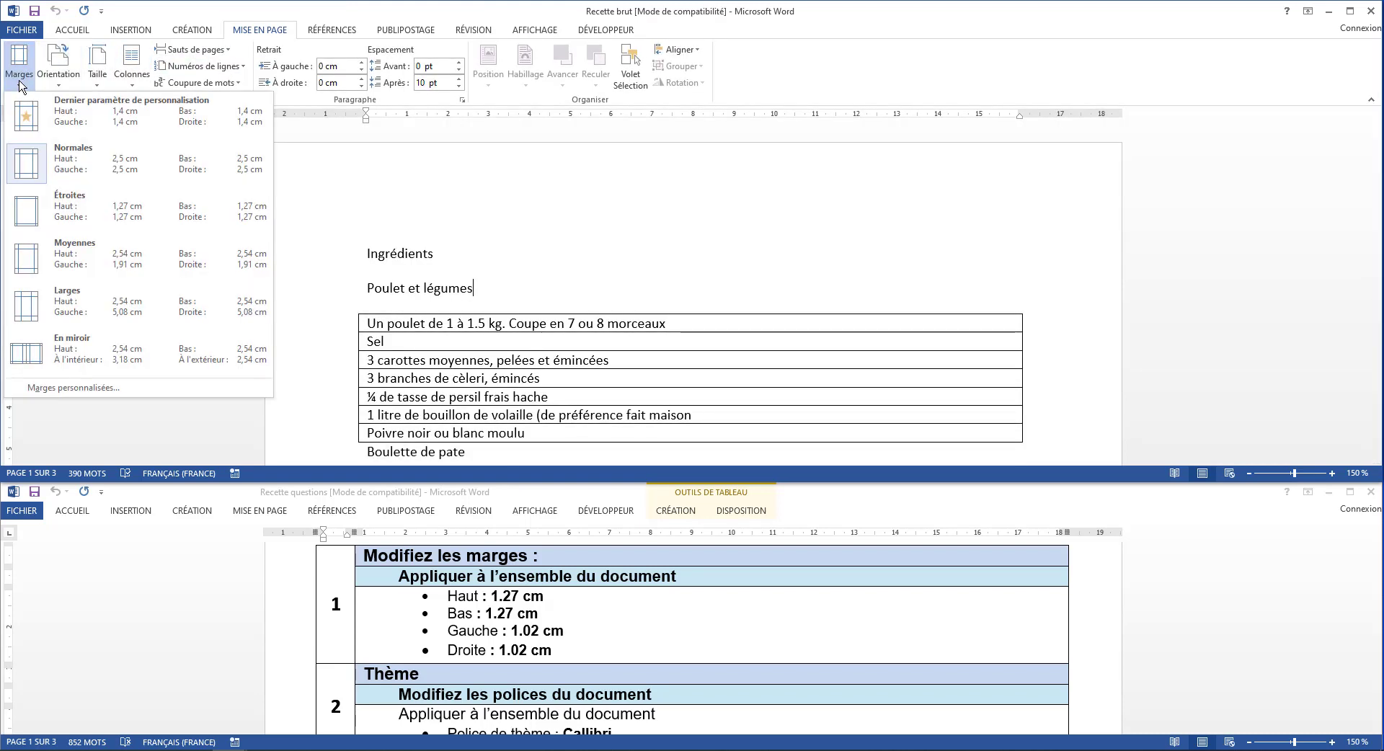
pyautogui.click(110, 395)
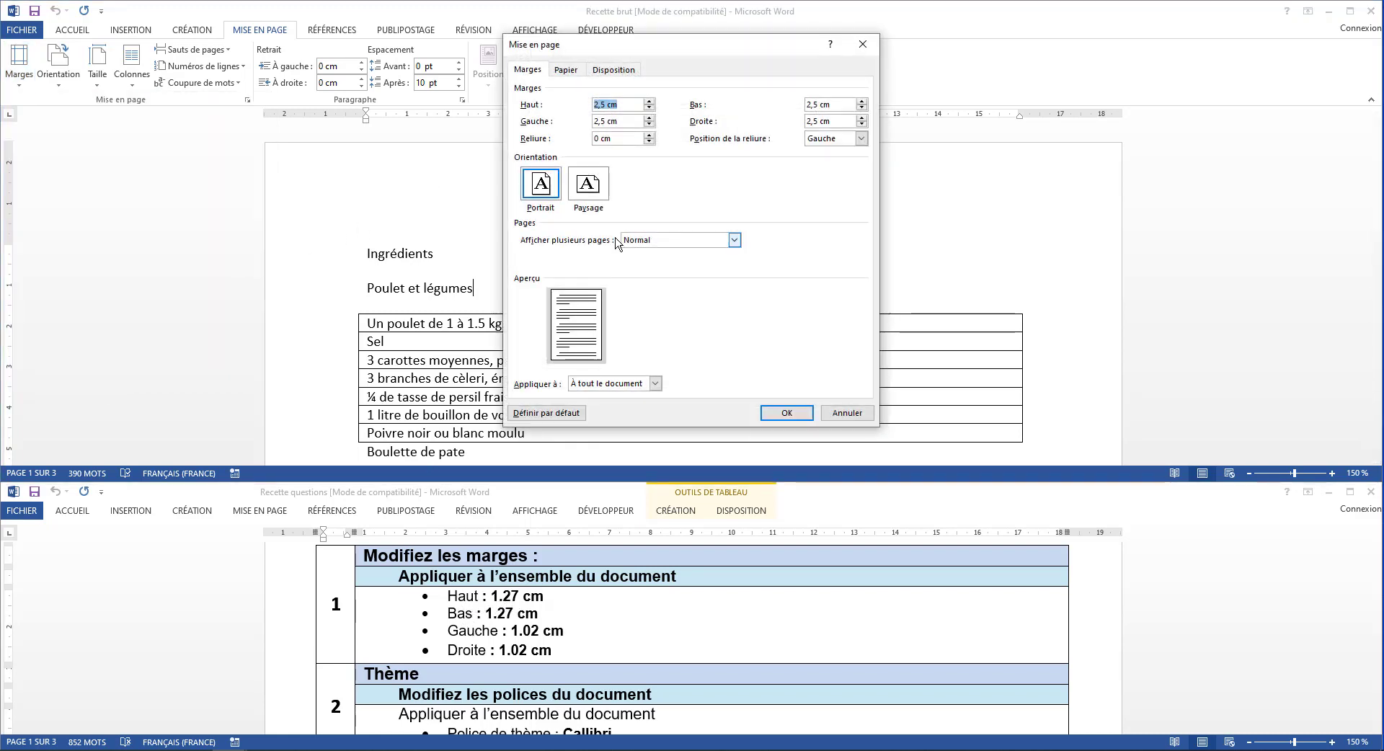
pyautogui.moveTo(605, 106); pyautogui.dragTo(584, 101)
pyautogui.write('1,27')
pyautogui.click(819, 106)
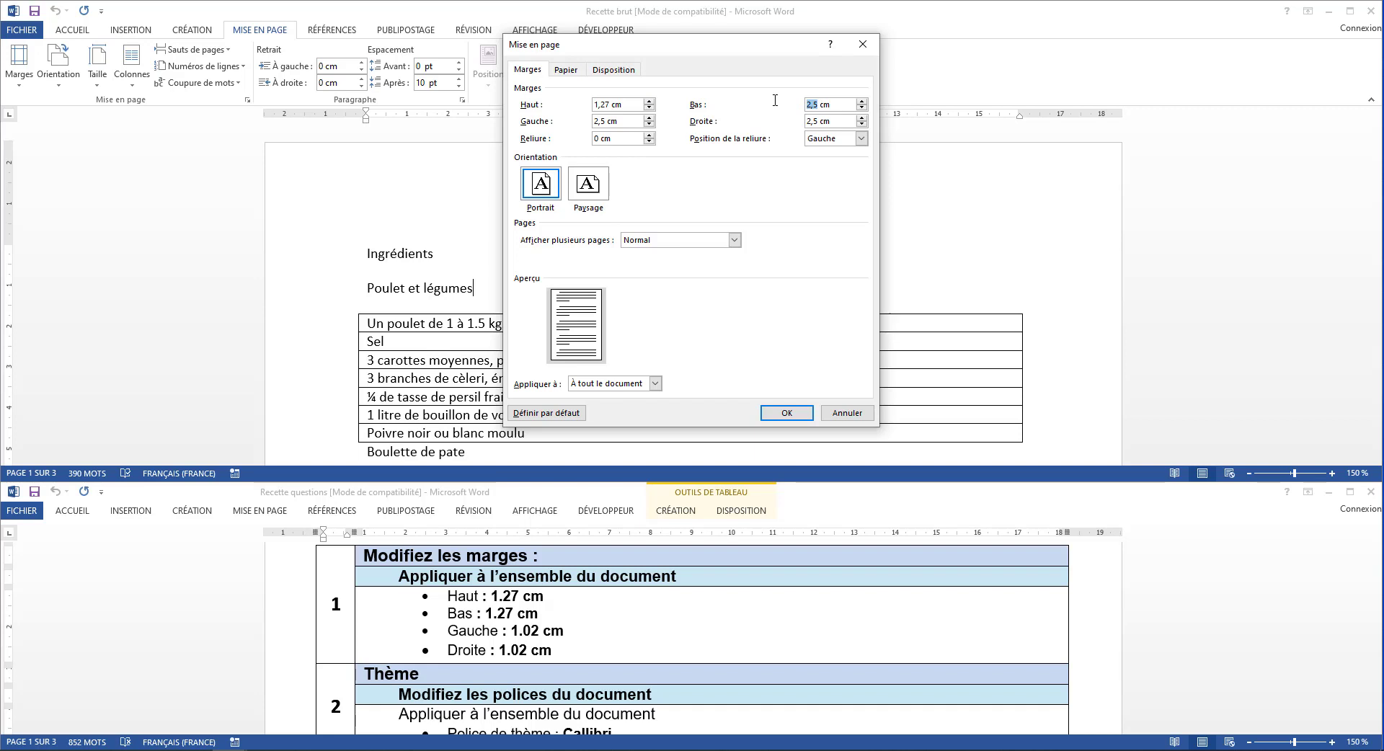
pyautogui.write('1,27')
# Set the left and right margins to 1,02 cm and apply the margins to the whole document
pyautogui.moveTo(605, 123); pyautogui.dragTo(550, 123)
pyautogui.write('1,02')
pyautogui.moveTo(819, 121); pyautogui.dragTo(771, 113)
pyautogui.click(787, 412)
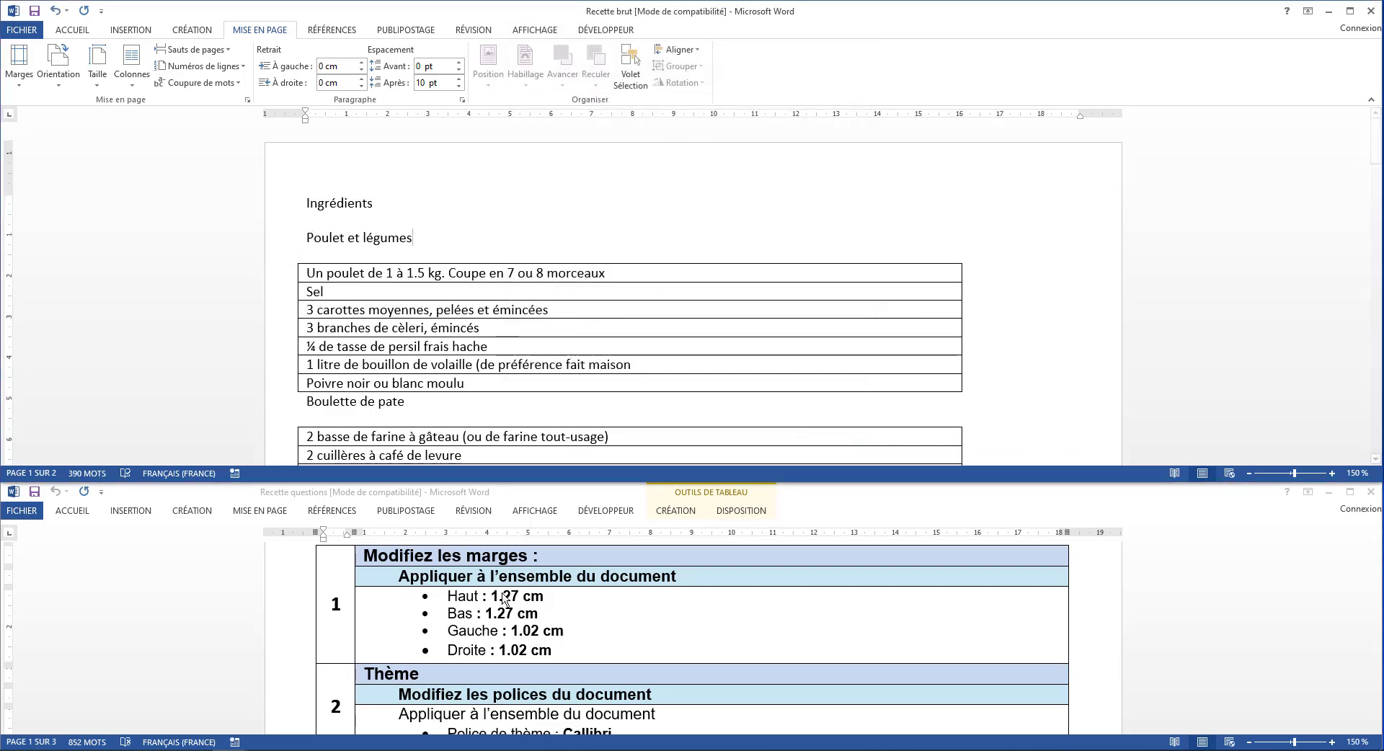
# Change the recipe document's theme fonts to the Calibri font set
pyautogui.scroll(-3, 481, 605)
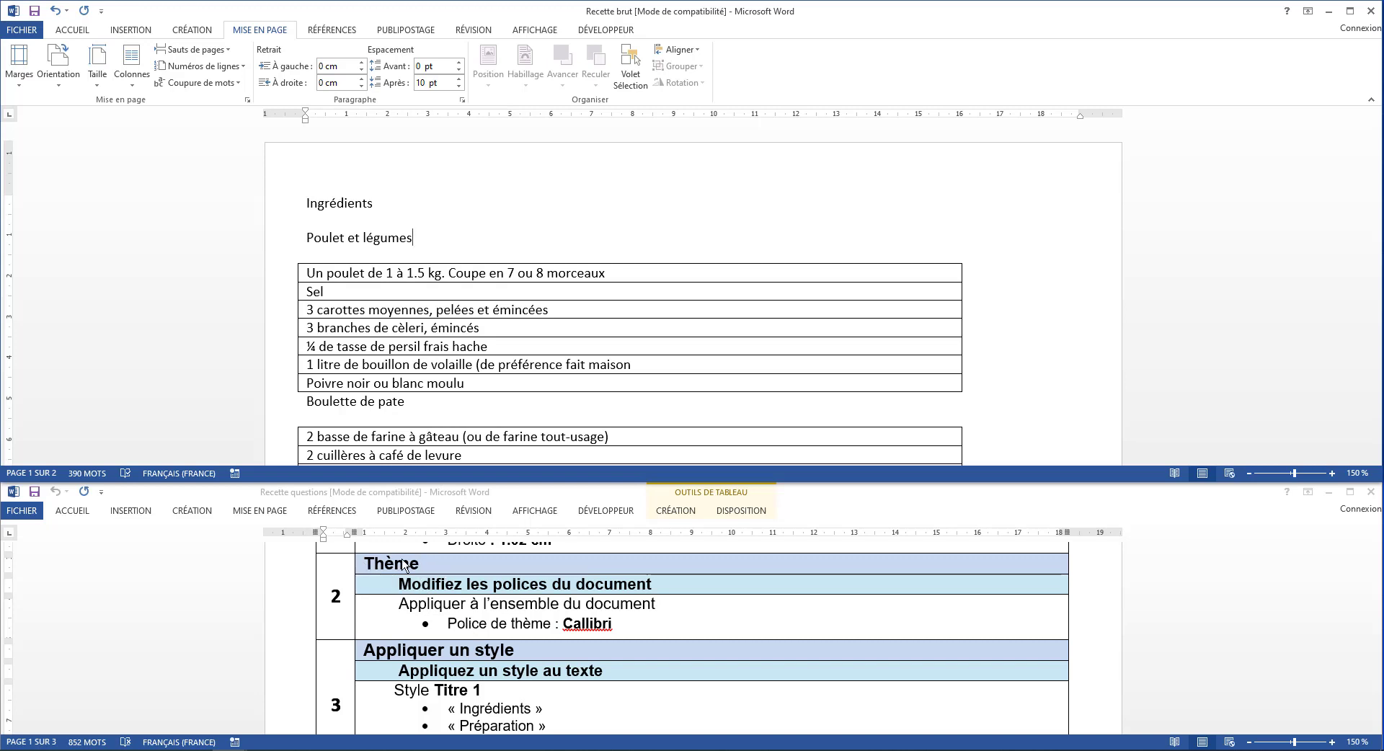
pyautogui.click(74, 35)
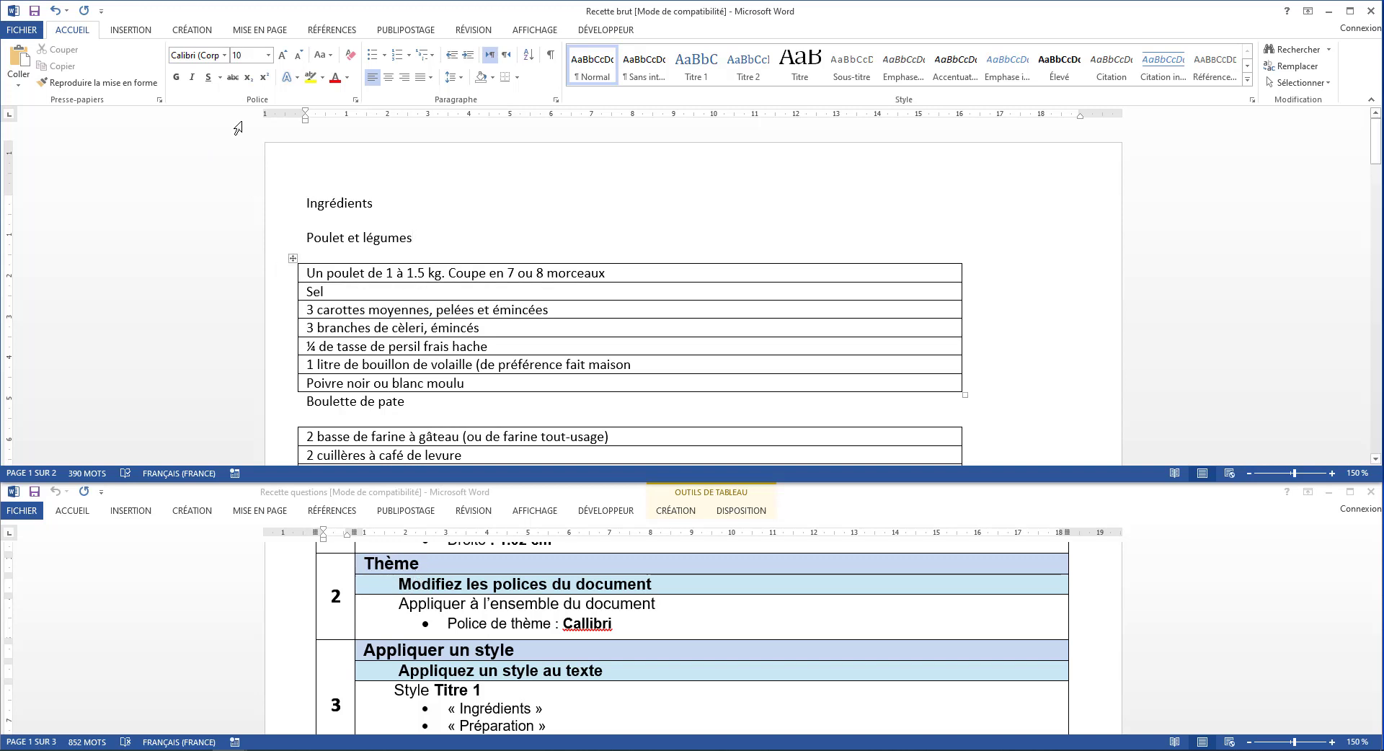
pyautogui.click(205, 36)
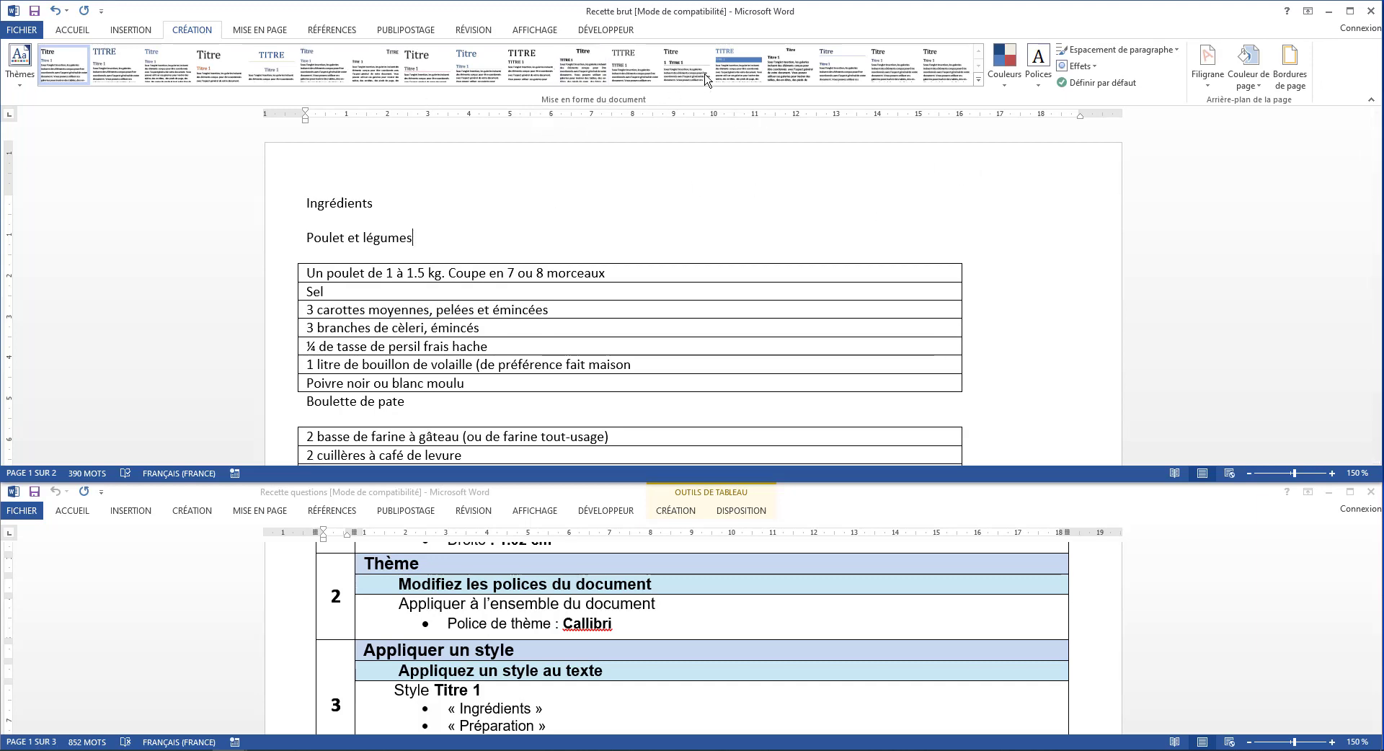
pyautogui.click(1038, 88)
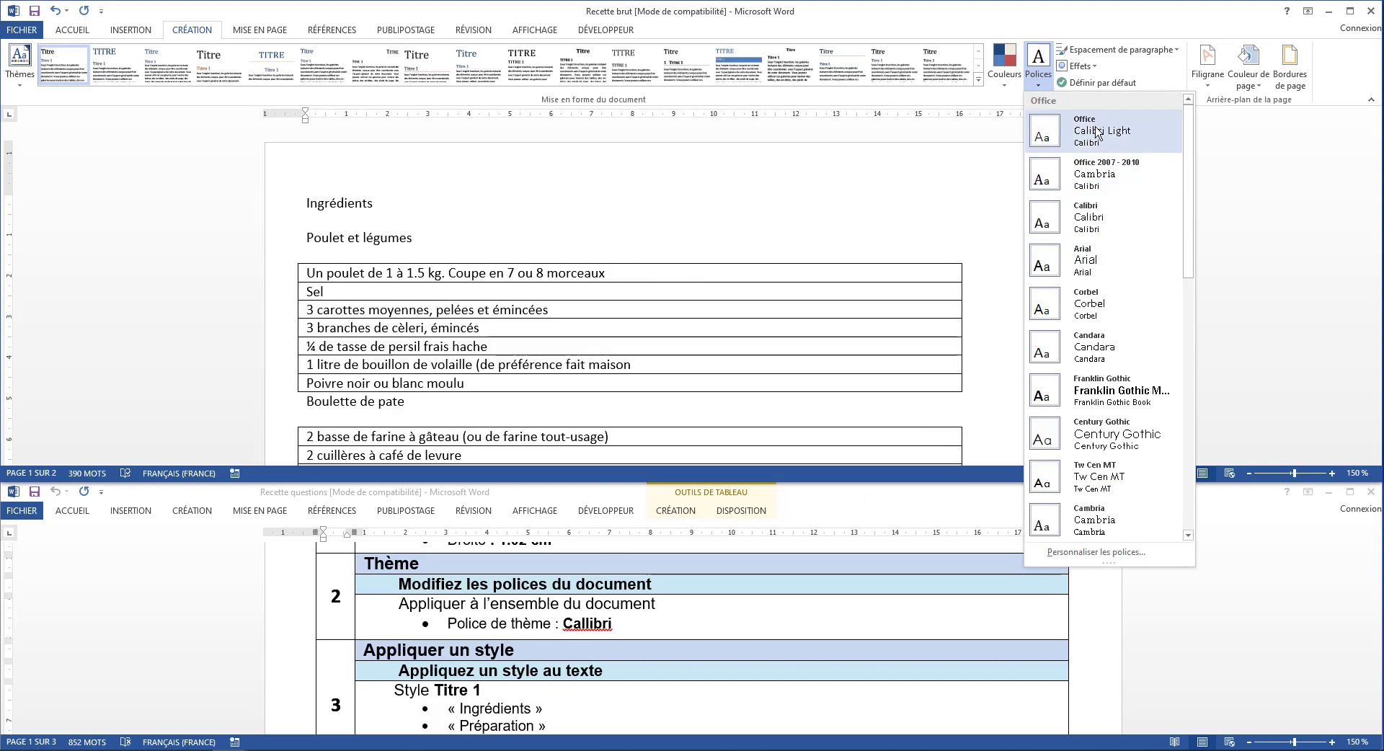
pyautogui.click(1092, 229)
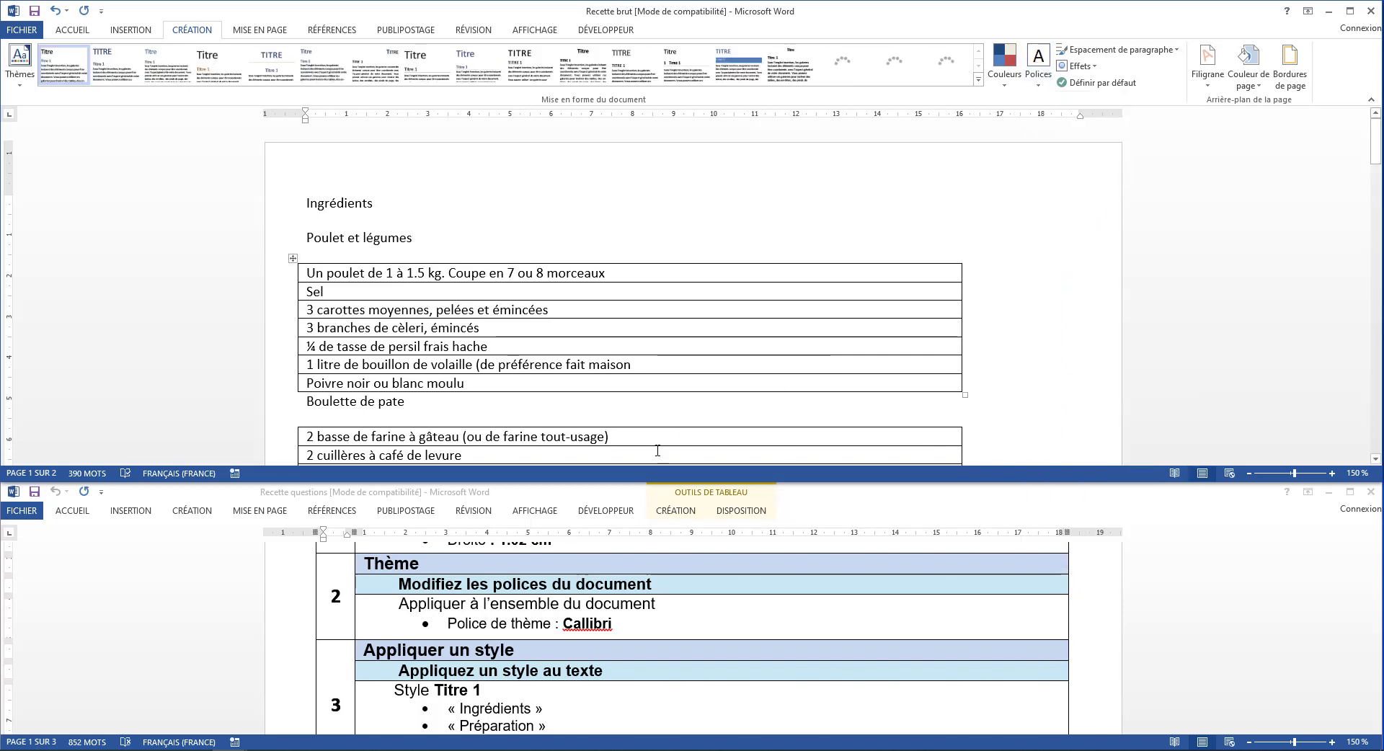
# Apply the Titre 1 style to the headings Ingrédients, Préparation, Valeur nutritionnelle du poulet aux boulettes de pâte, and Résumé in the recipe document
pyautogui.scroll(-3, 547, 640)
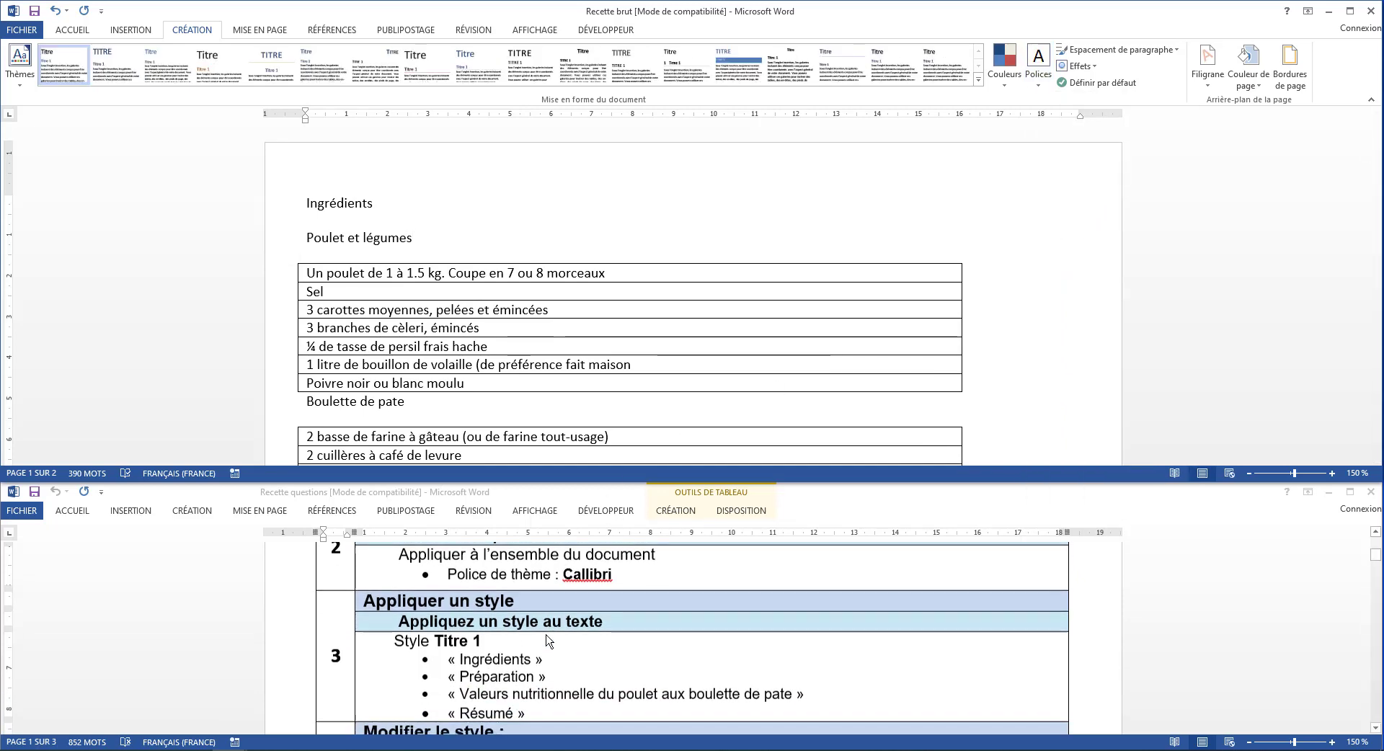
pyautogui.scroll(-1, 547, 641)
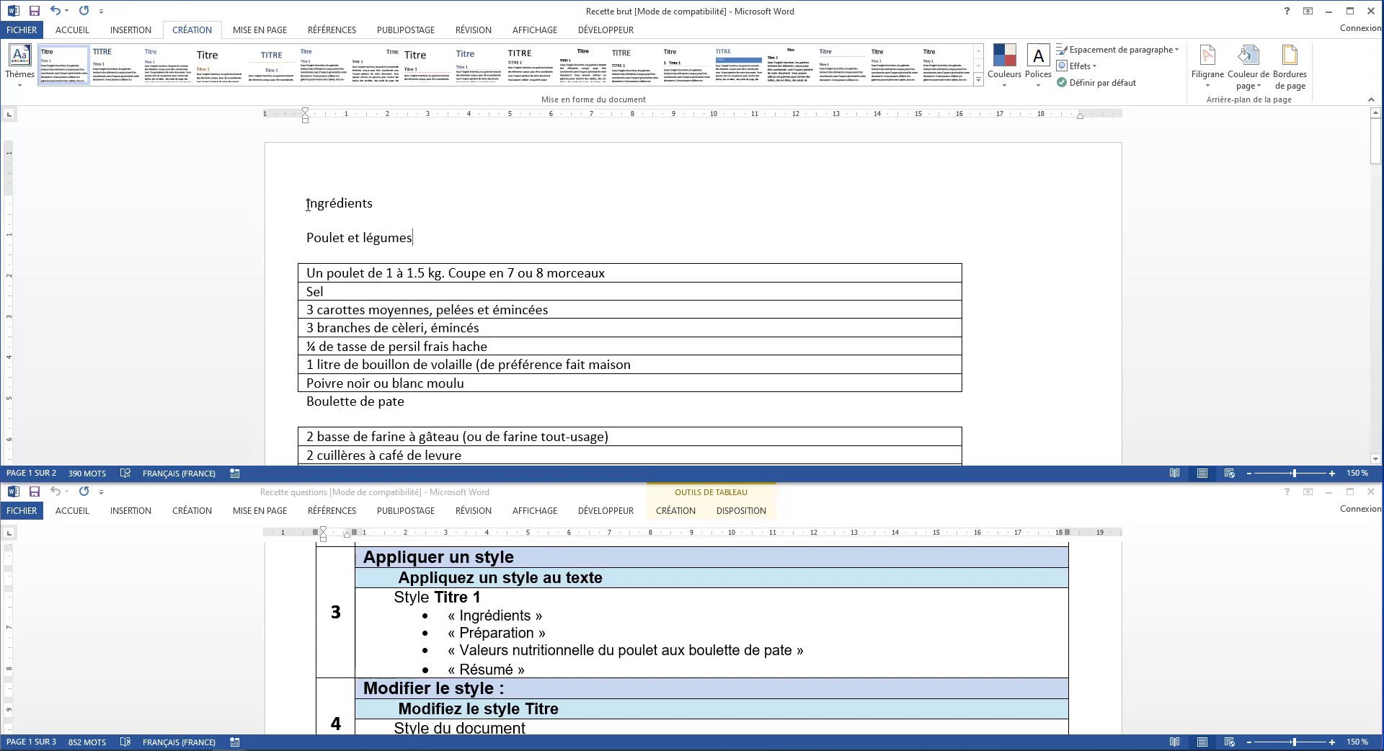
pyautogui.moveTo(331, 210); pyautogui.dragTo(372, 209)
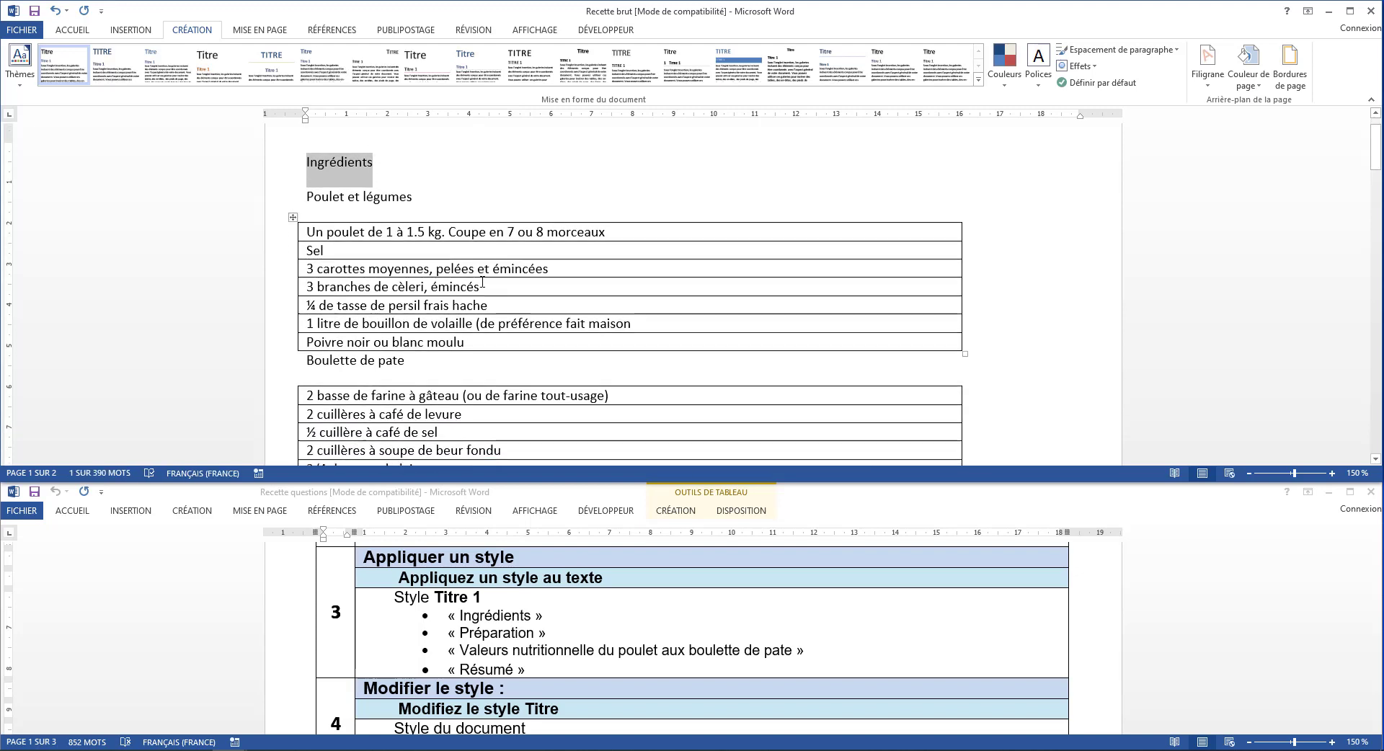
pyautogui.scroll(-2, 482, 281)
pyautogui.scroll(1, 482, 281)
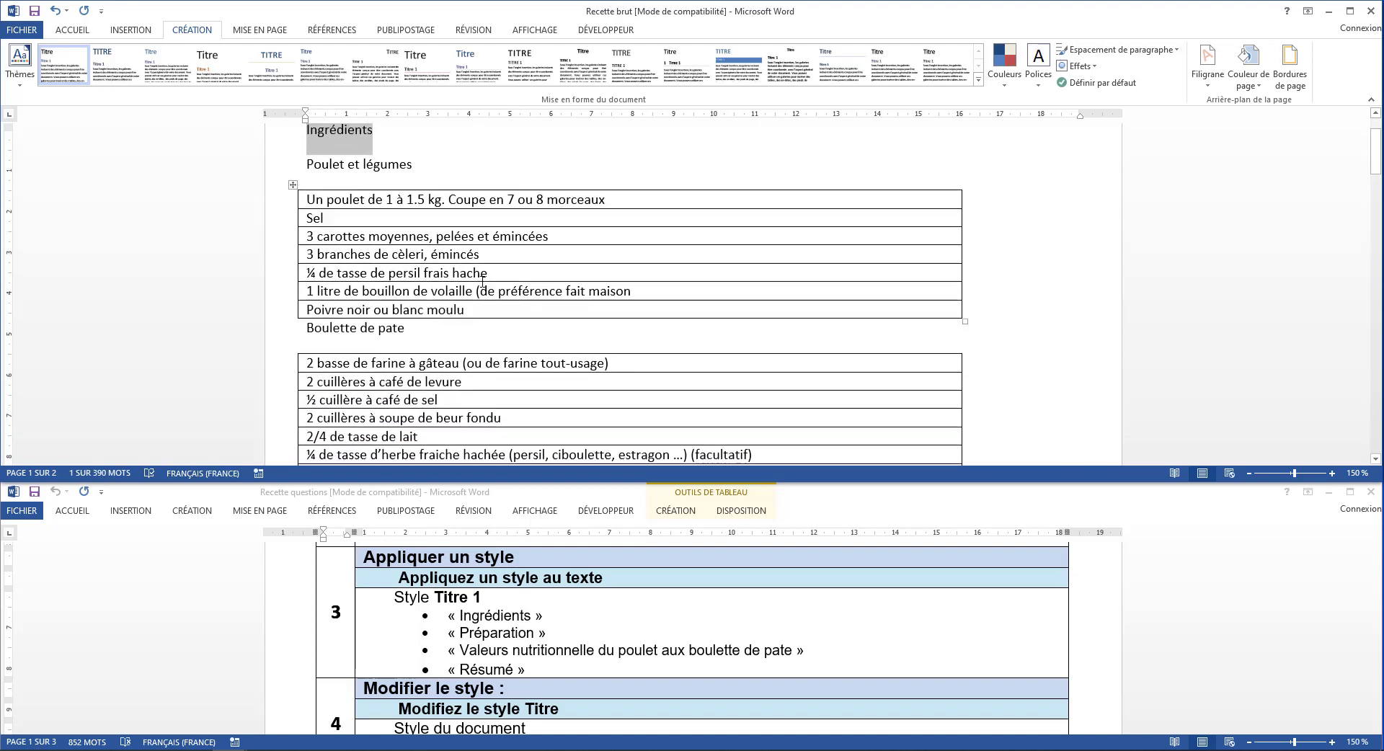
pyautogui.scroll(-4, 461, 292)
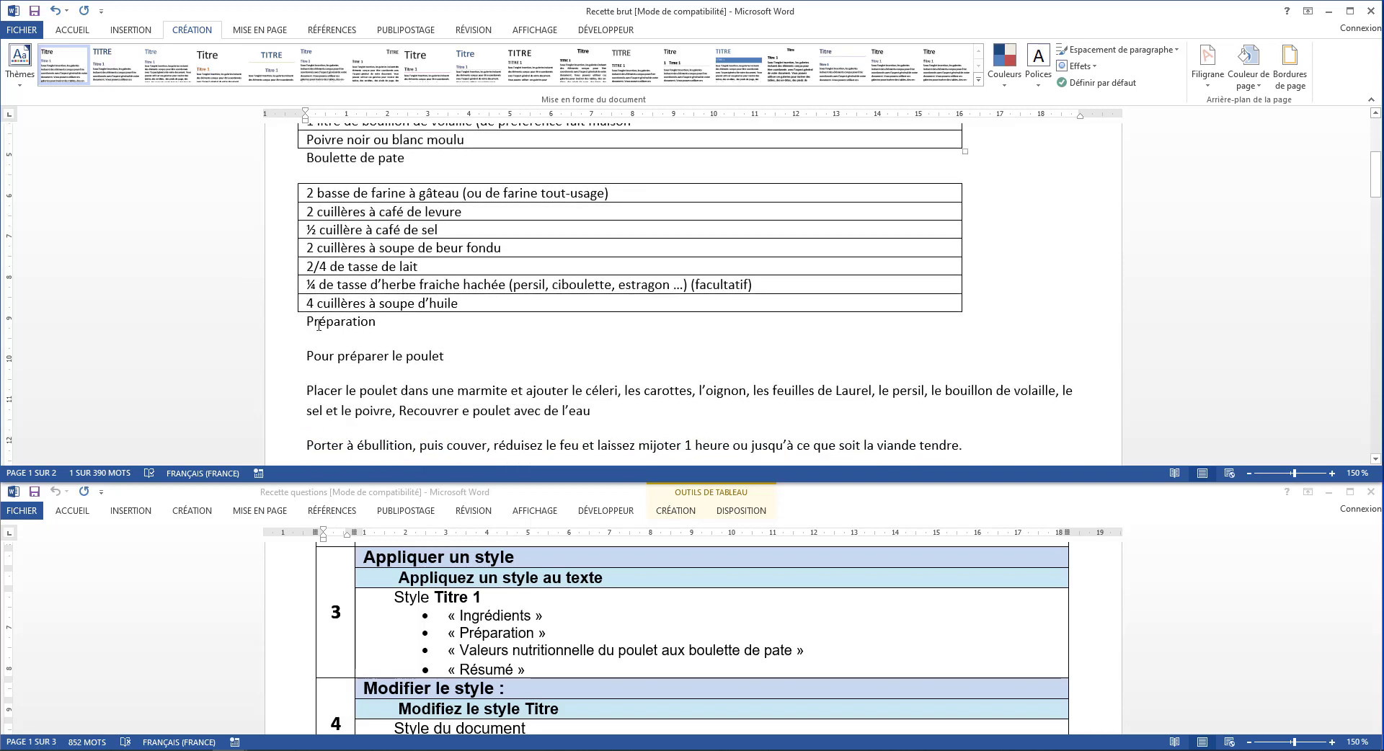
pyautogui.moveTo(306, 321); pyautogui.dragTo(379, 332)
pyautogui.scroll(5, 379, 331)
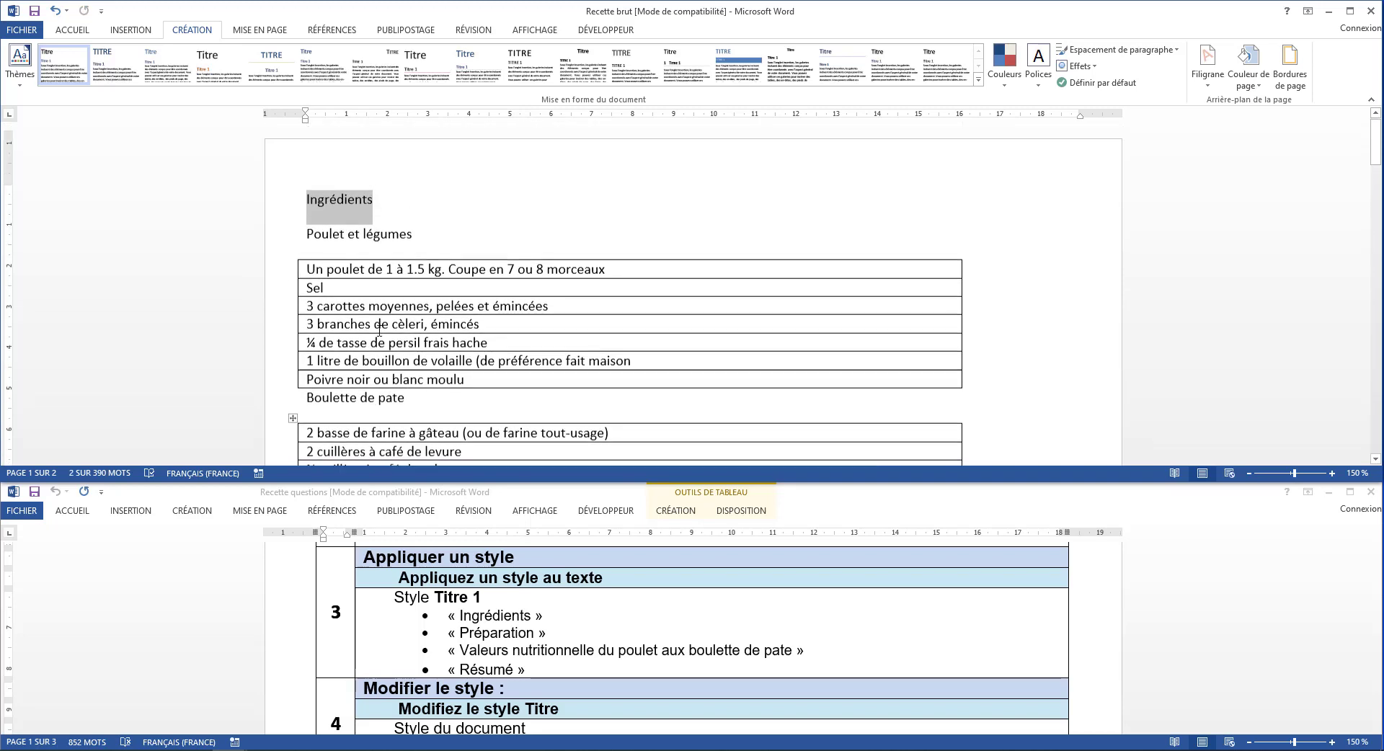
pyautogui.scroll(-3, 379, 332)
pyautogui.scroll(-1, 379, 332)
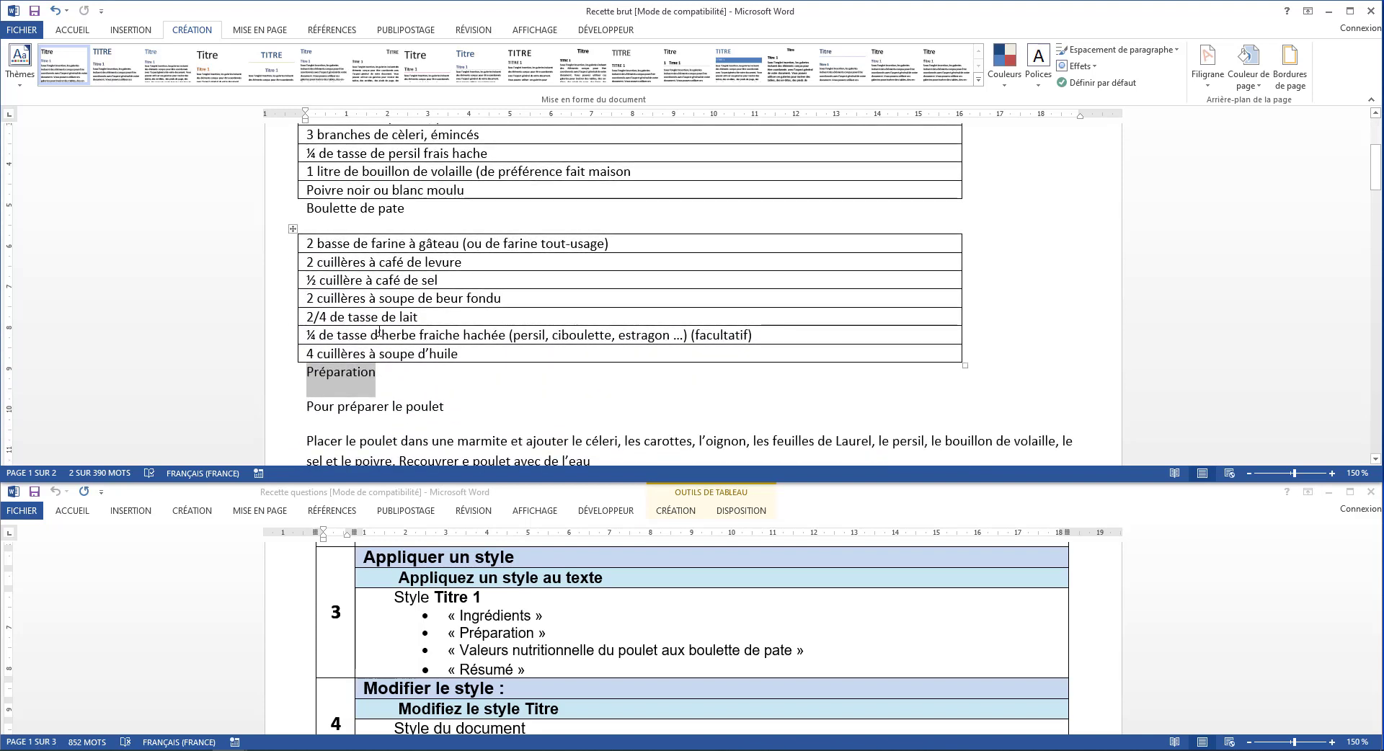
pyautogui.scroll(-7, 379, 331)
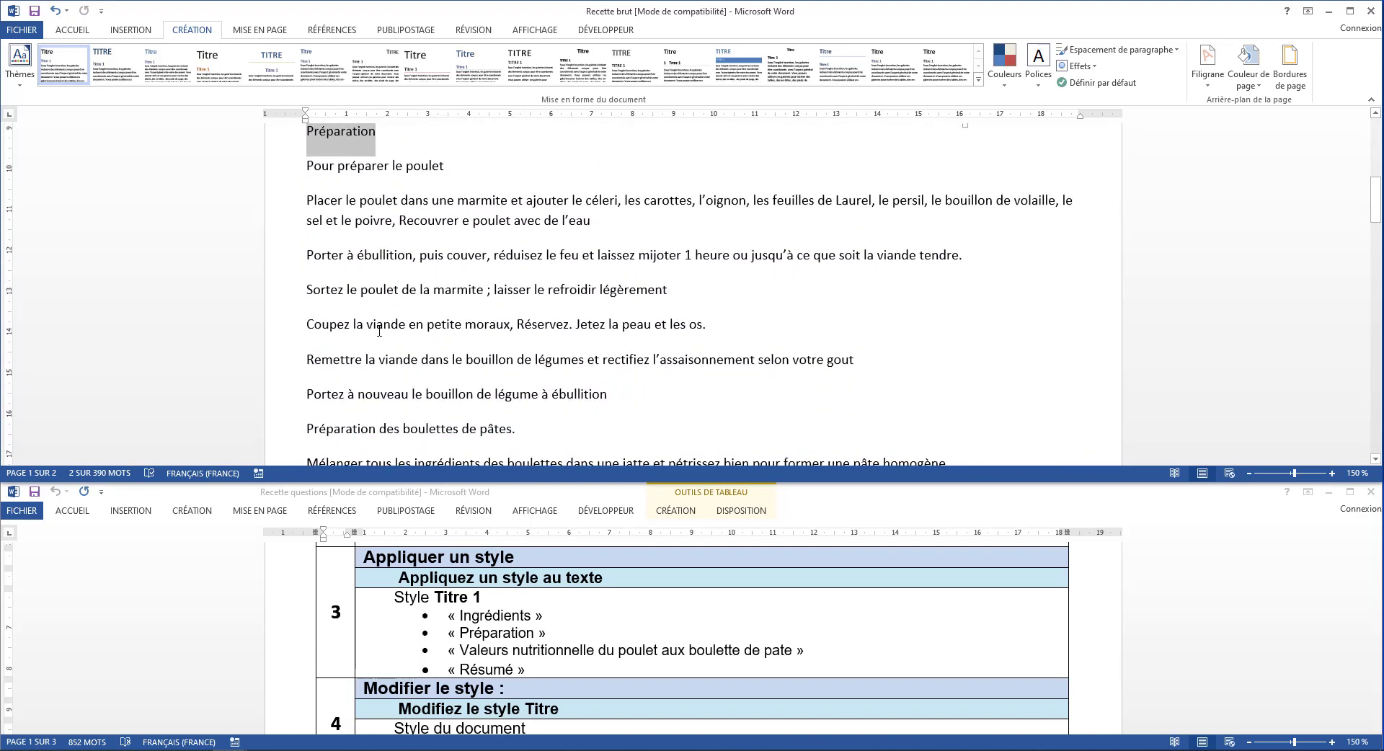
pyautogui.scroll(-7, 379, 331)
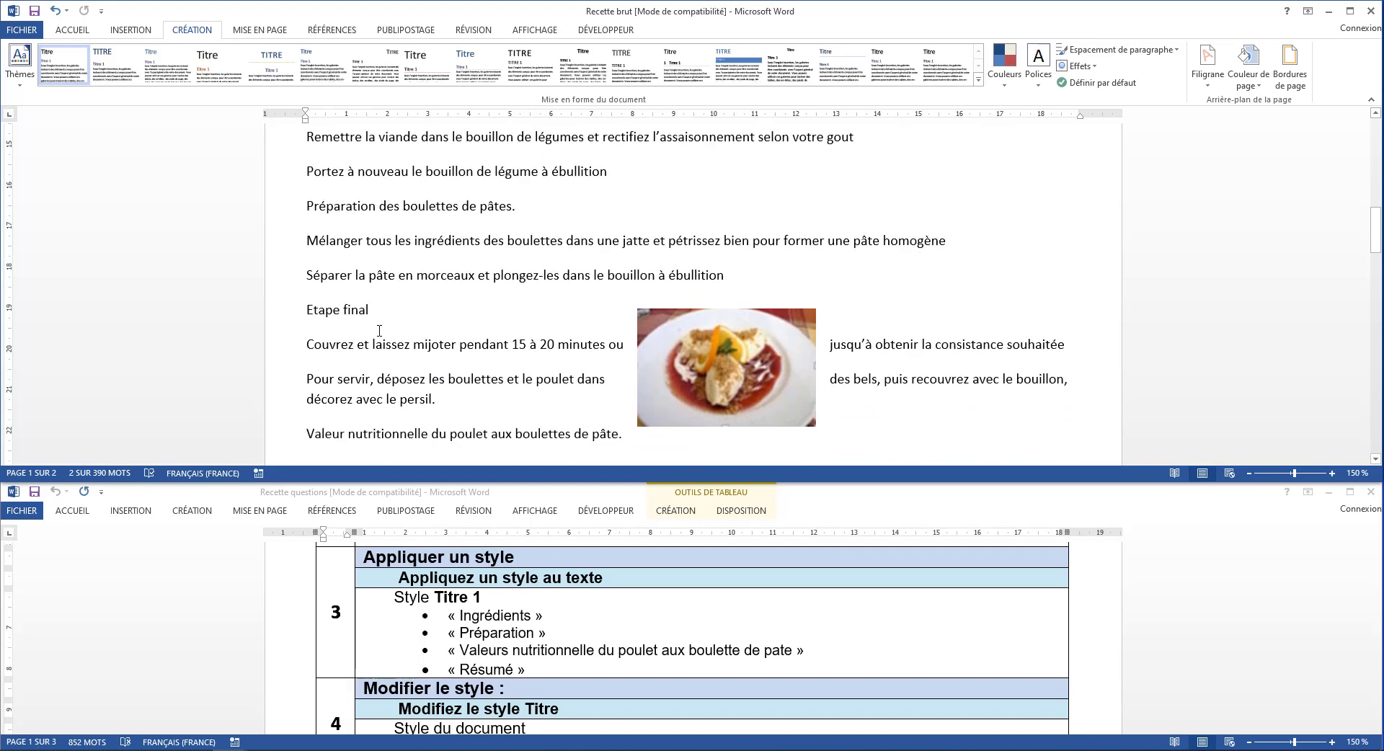
pyautogui.scroll(-1, 379, 331)
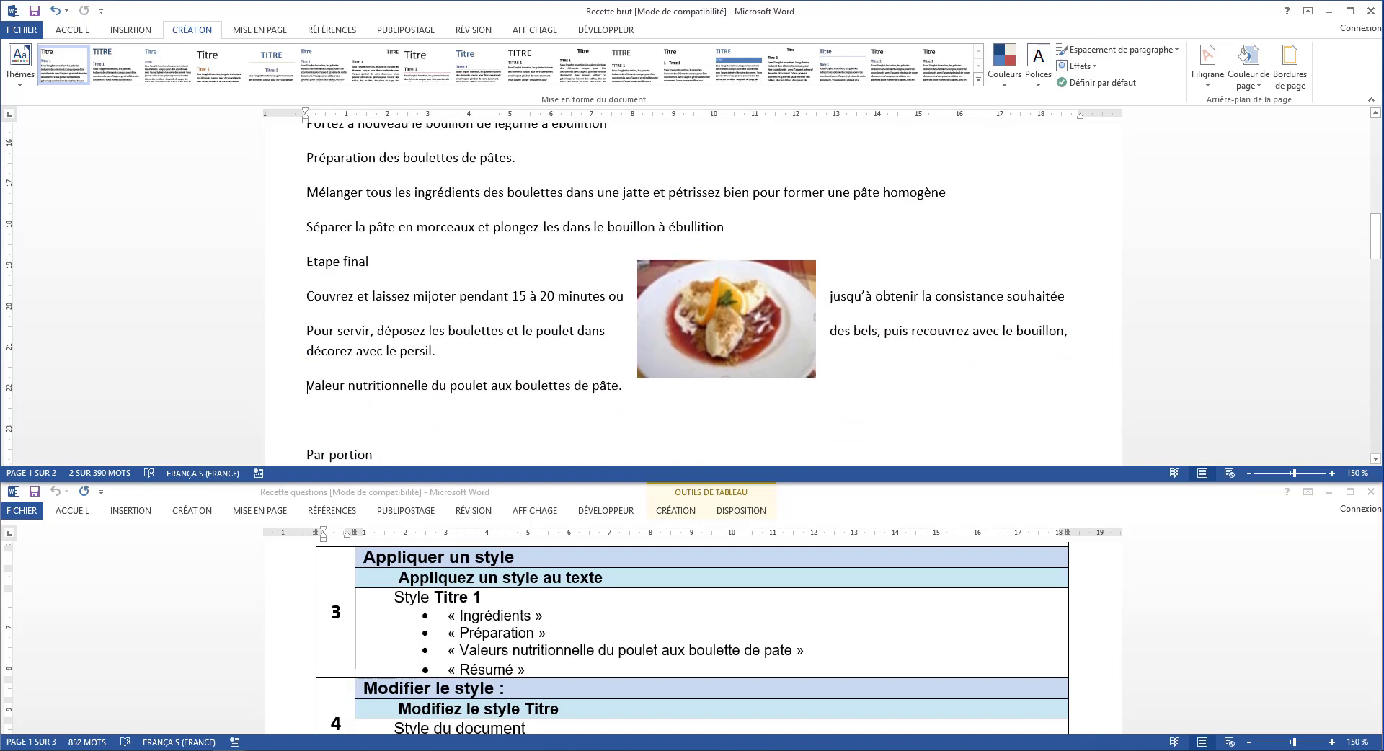
pyautogui.moveTo(306, 389); pyautogui.dragTo(589, 389)
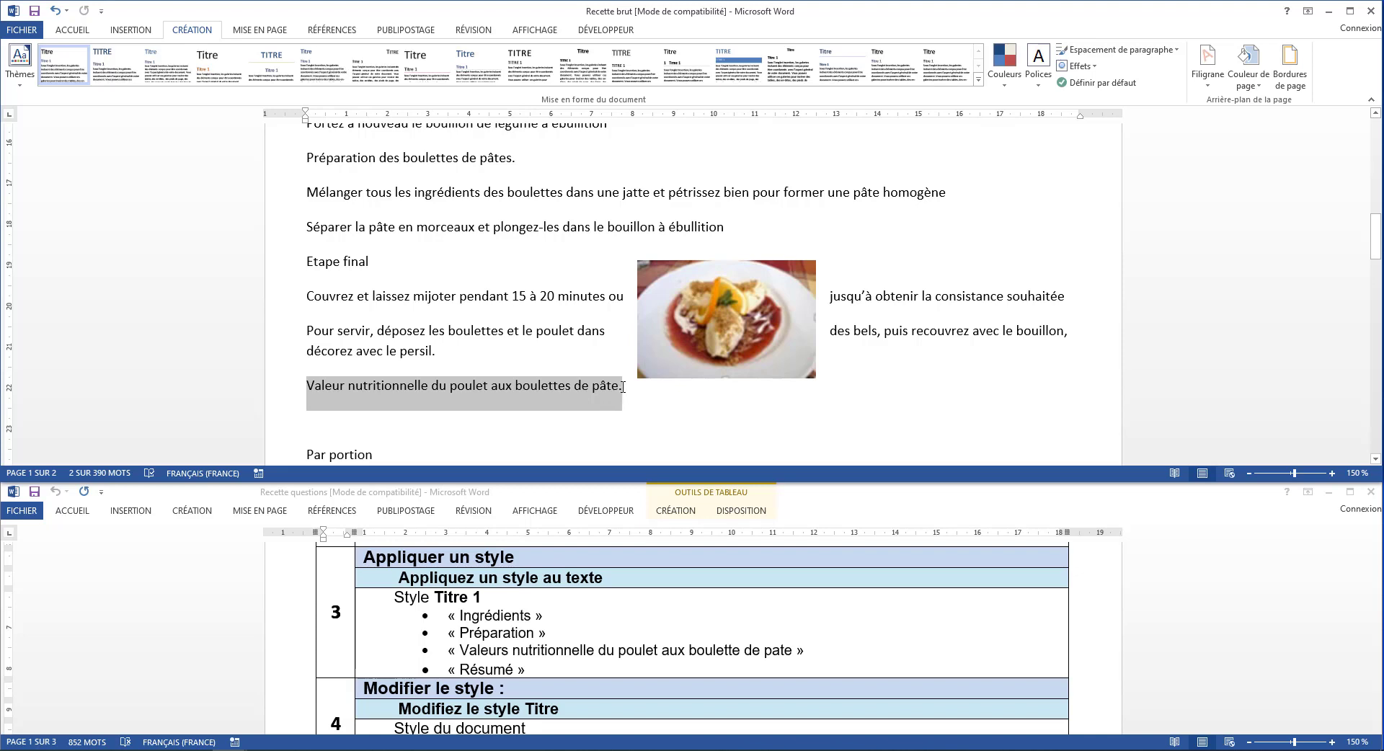
pyautogui.scroll(-7, 623, 387)
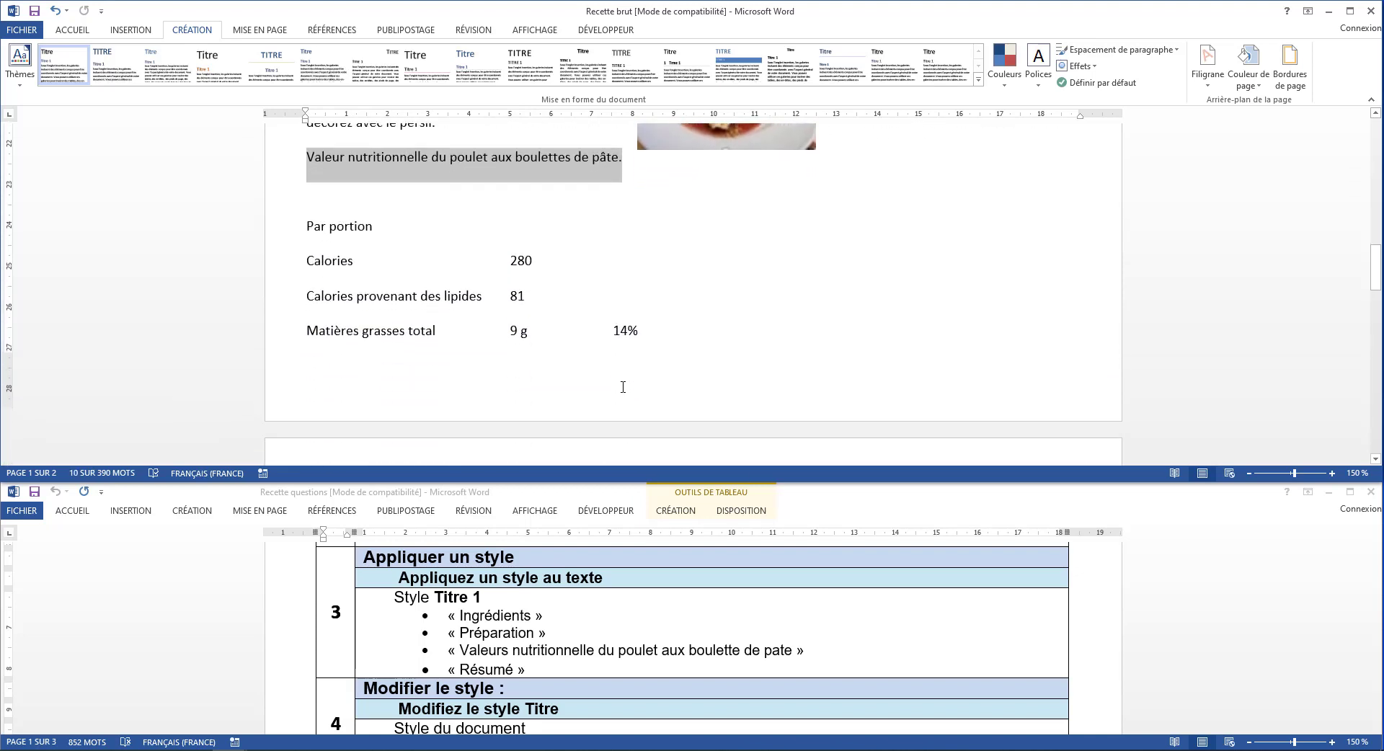
pyautogui.scroll(-9, 623, 387)
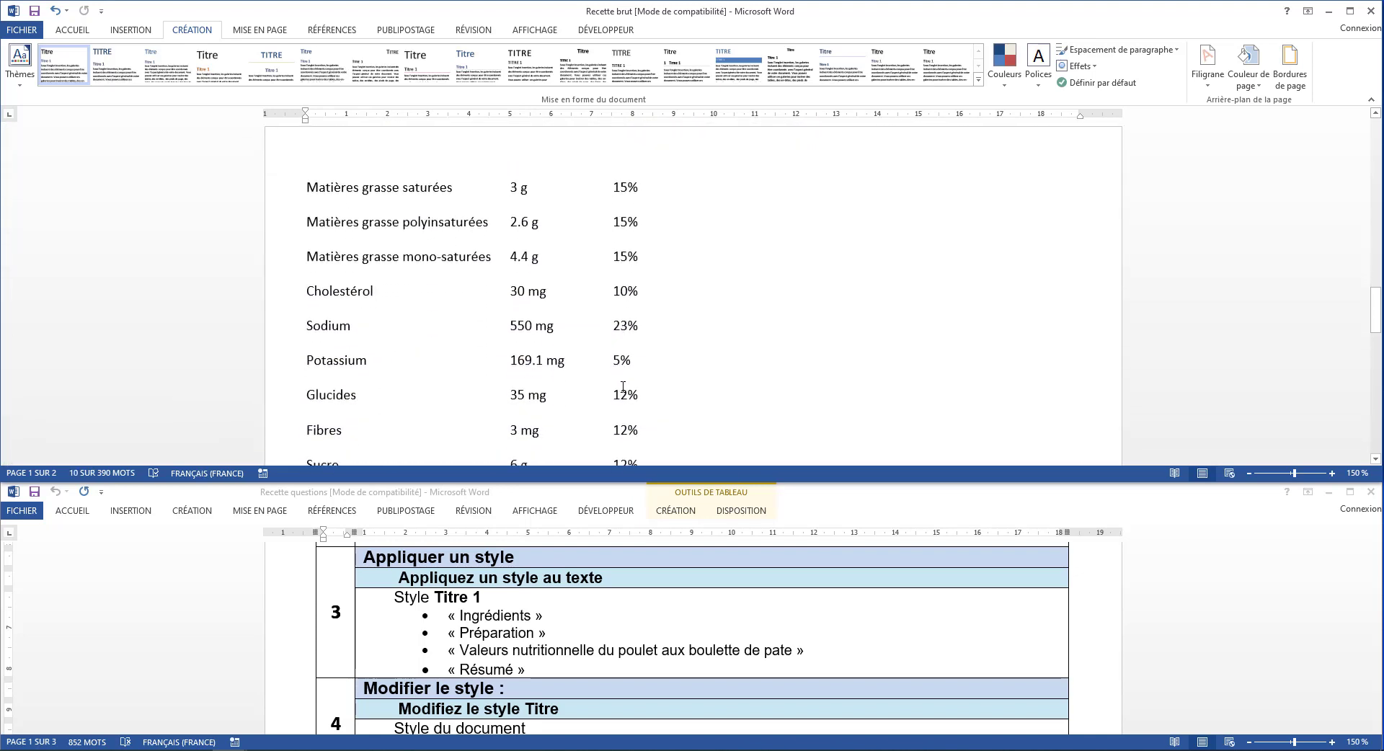
pyautogui.scroll(-11, 623, 387)
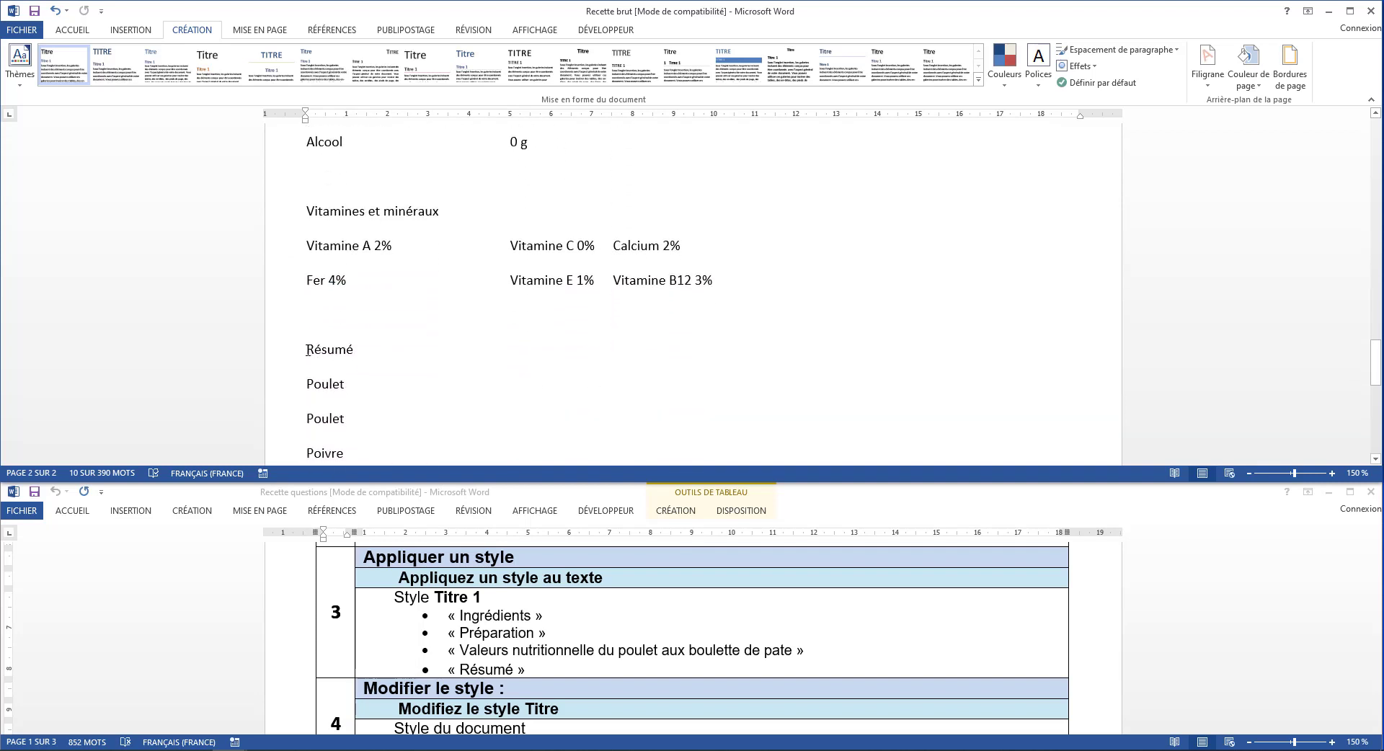
pyautogui.moveTo(309, 349); pyautogui.dragTo(358, 353)
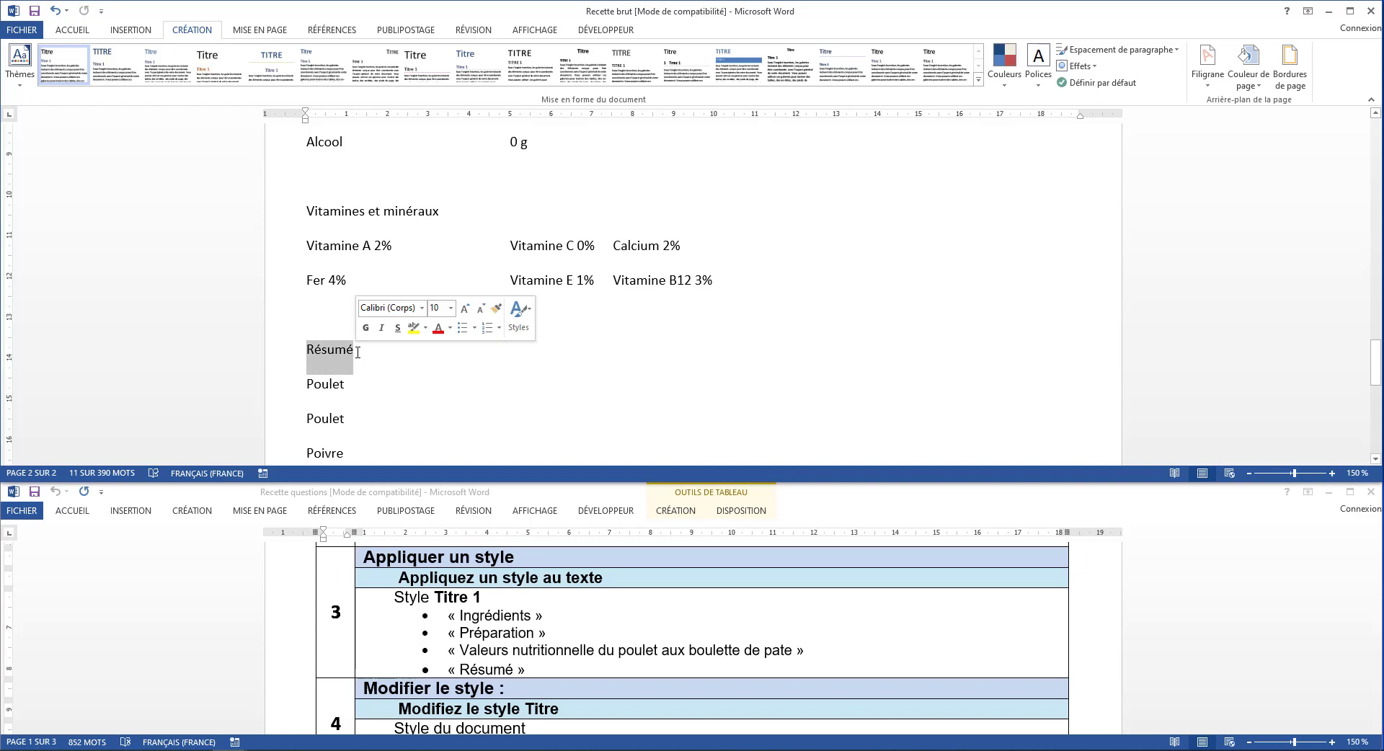
pyautogui.scroll(10, 358, 352)
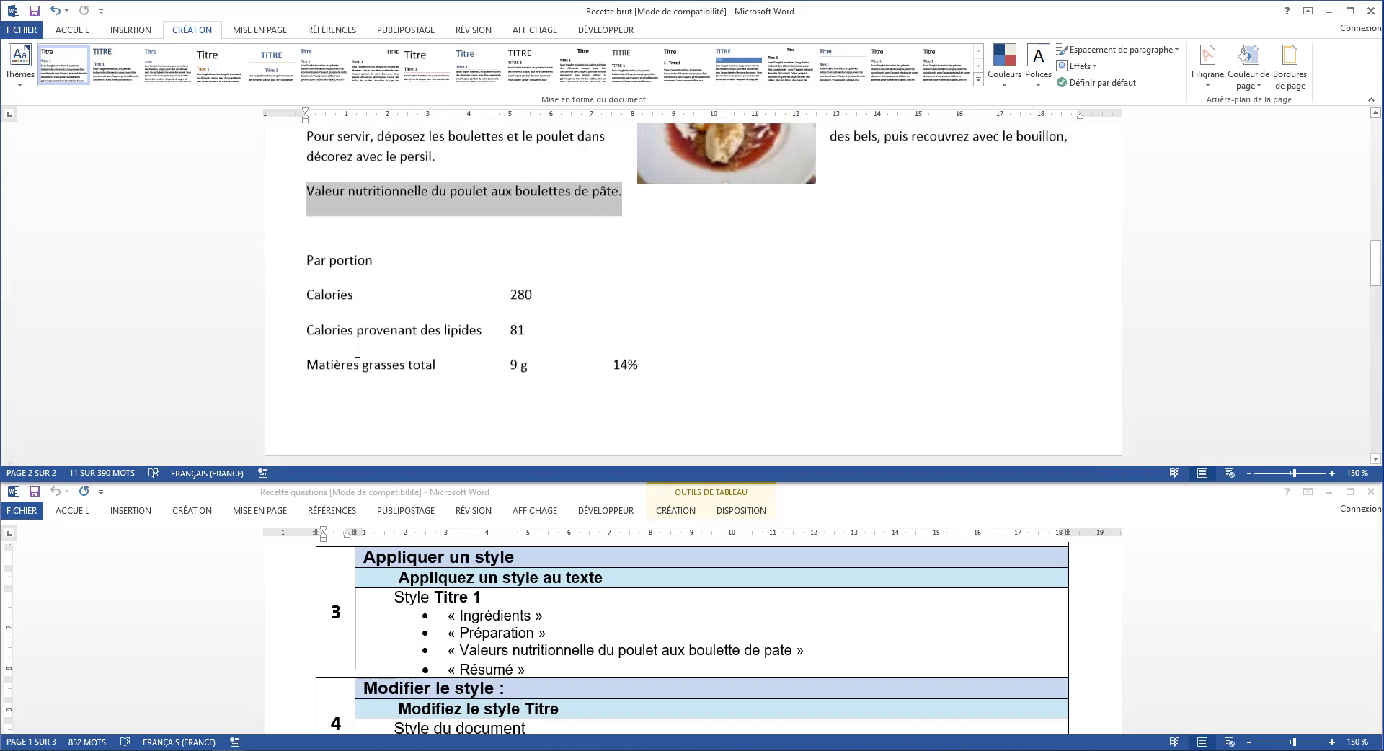
pyautogui.scroll(12, 357, 353)
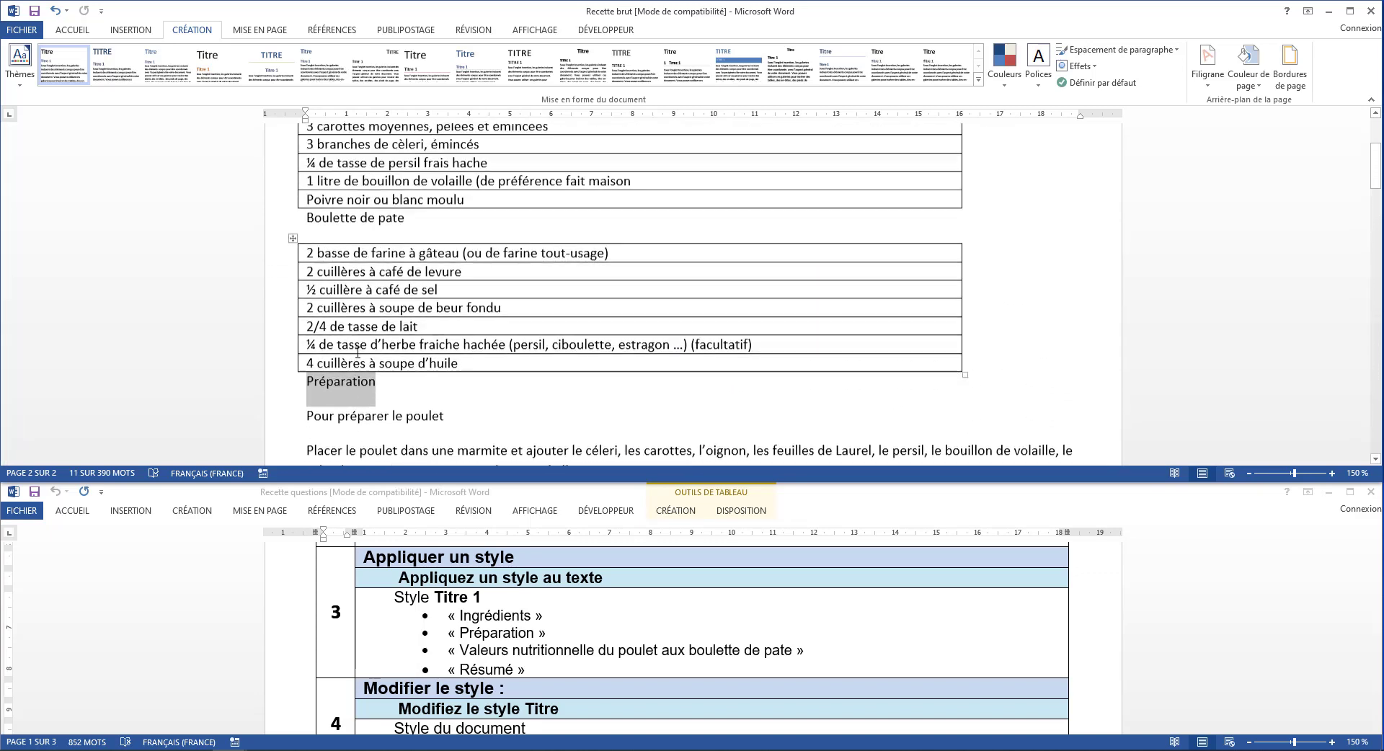
pyautogui.scroll(3, 357, 352)
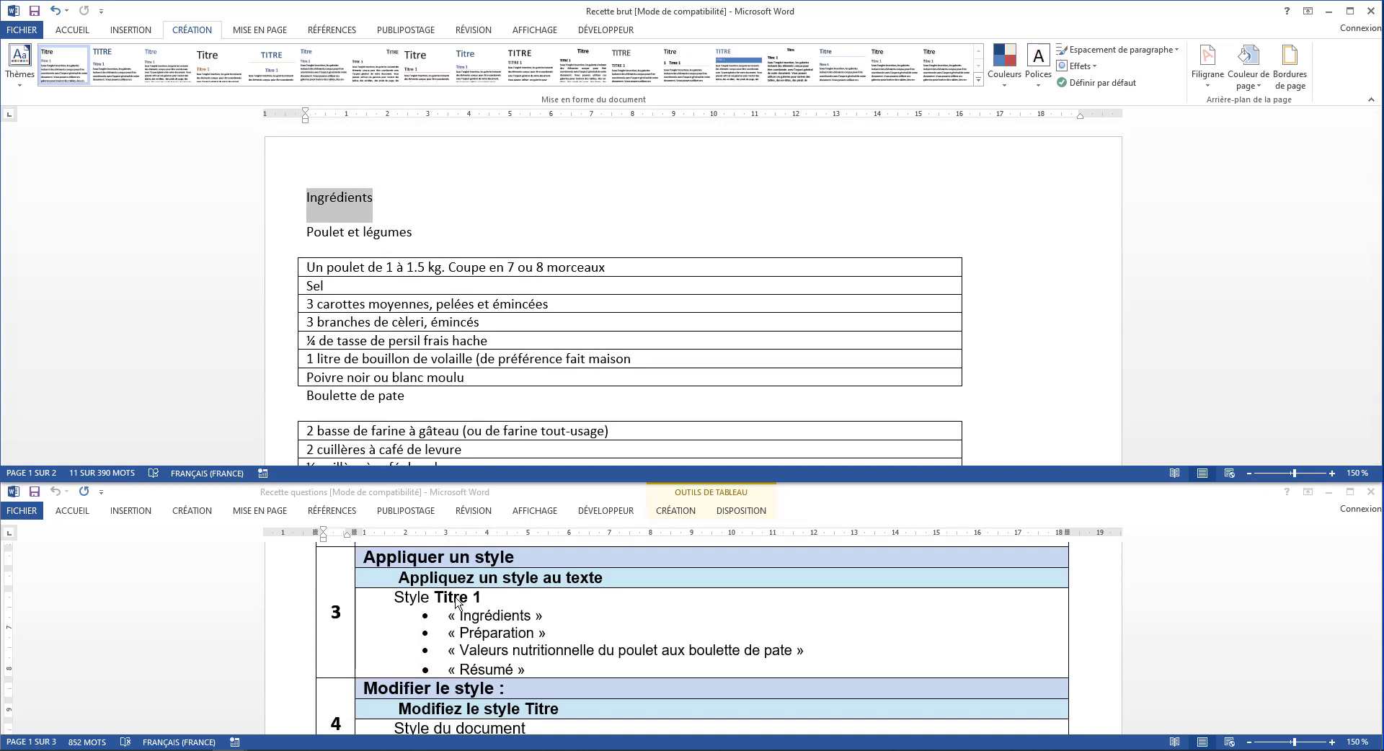
pyautogui.click(73, 34)
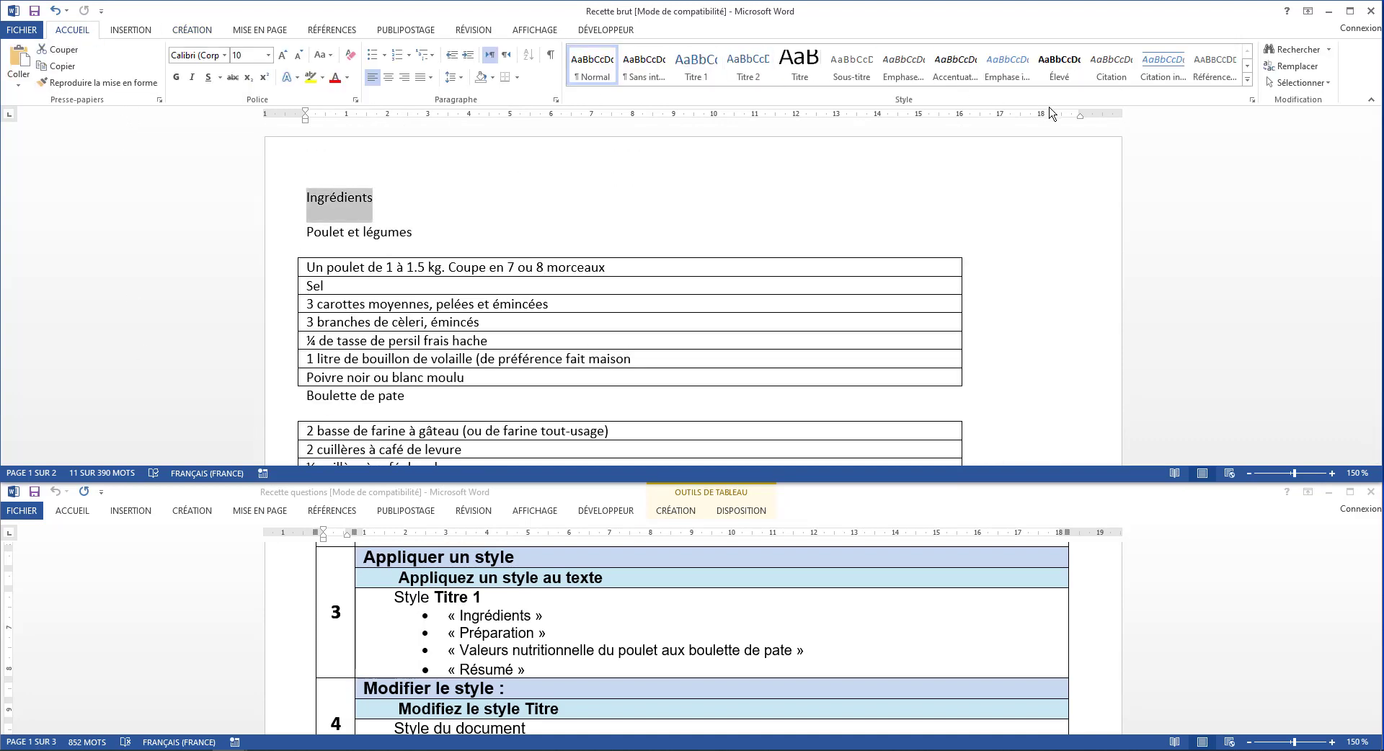
pyautogui.click(1247, 80)
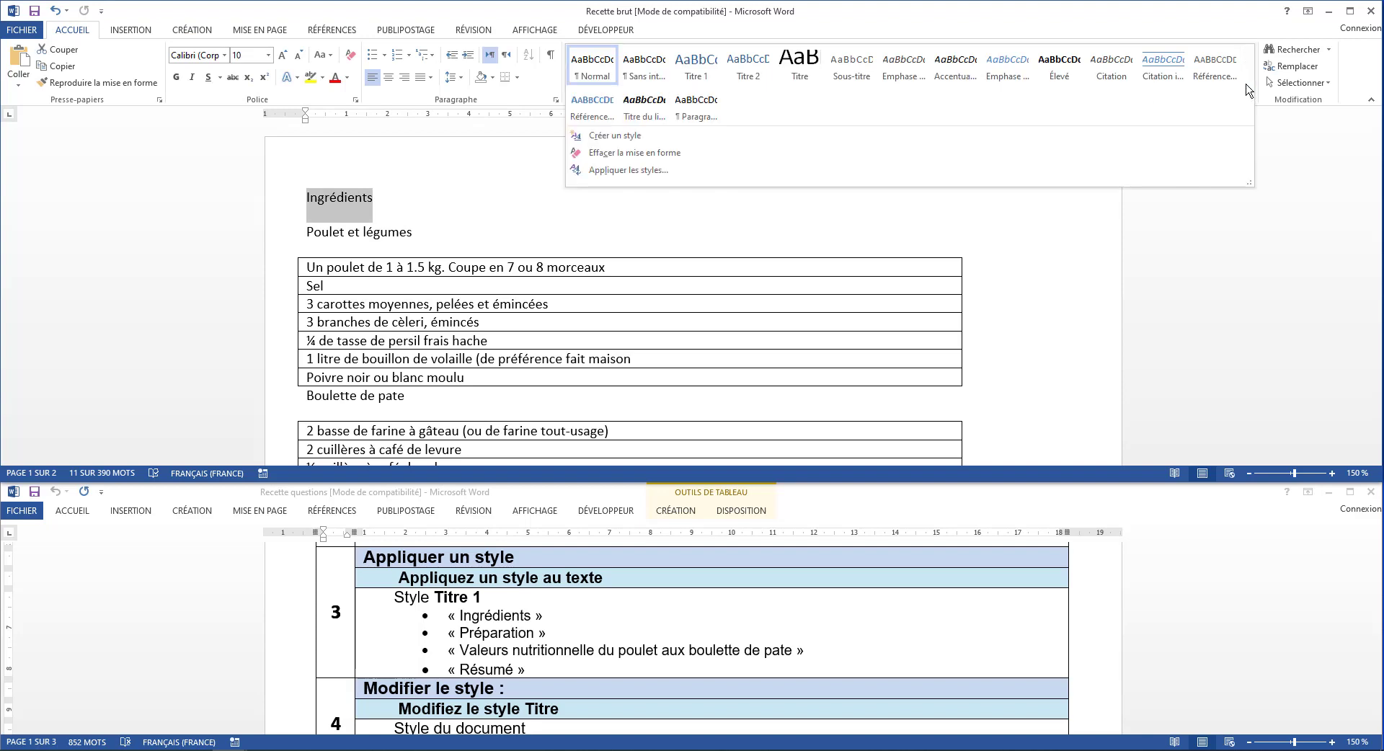
pyautogui.click(694, 62)
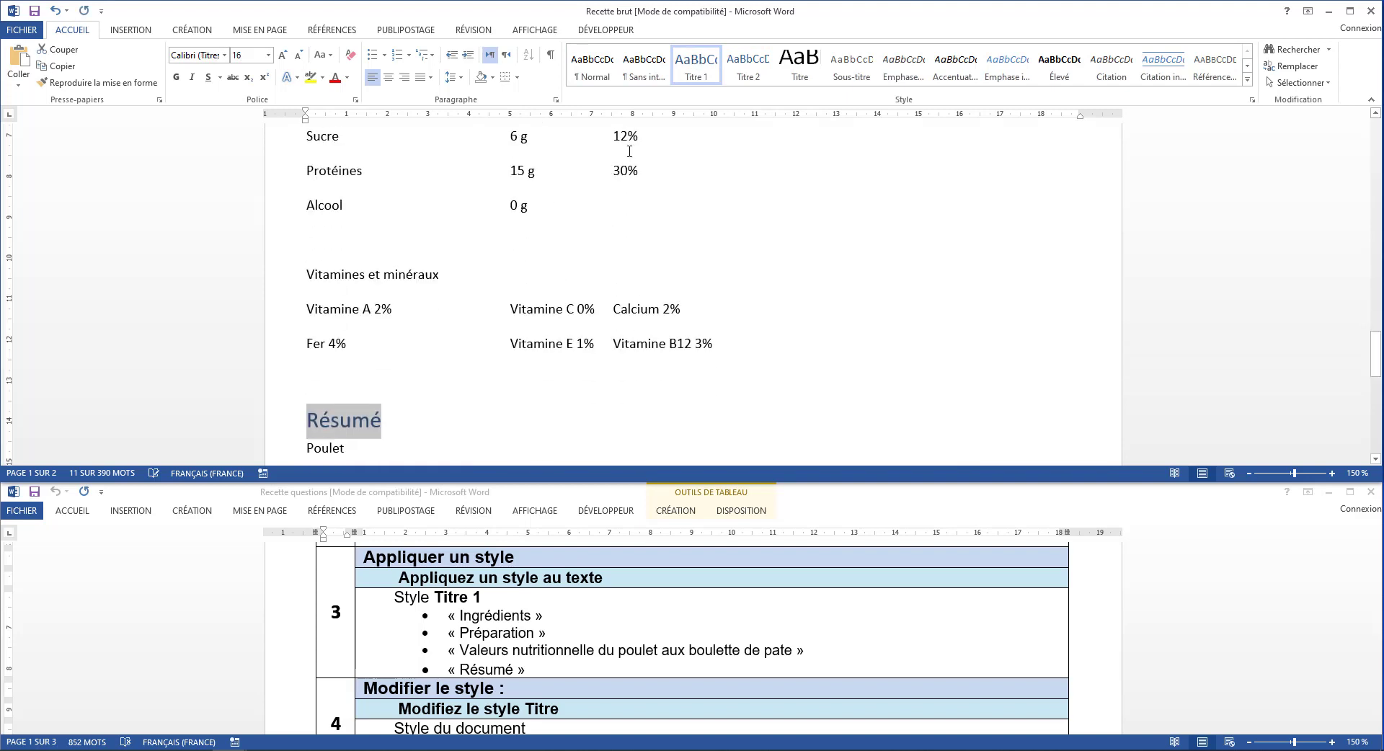
pyautogui.scroll(20, 502, 257)
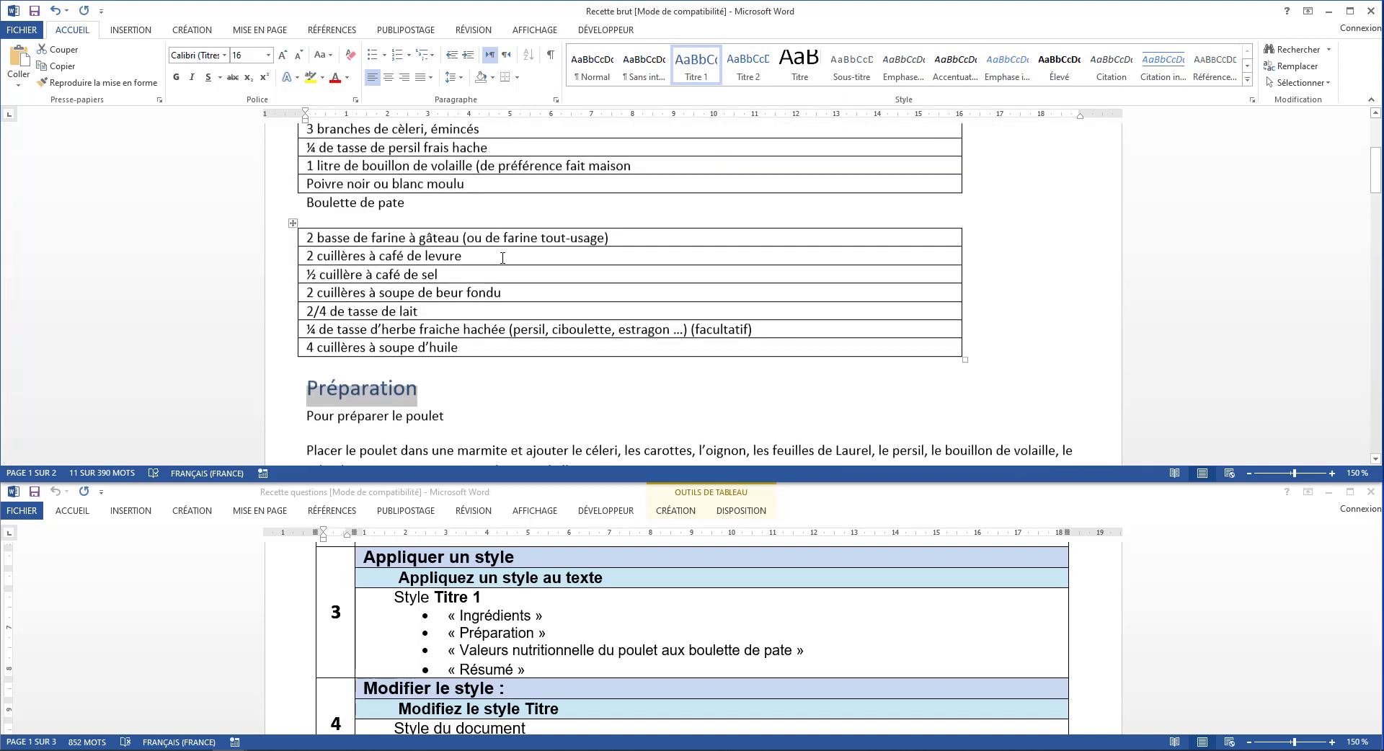
pyautogui.click(502, 258)
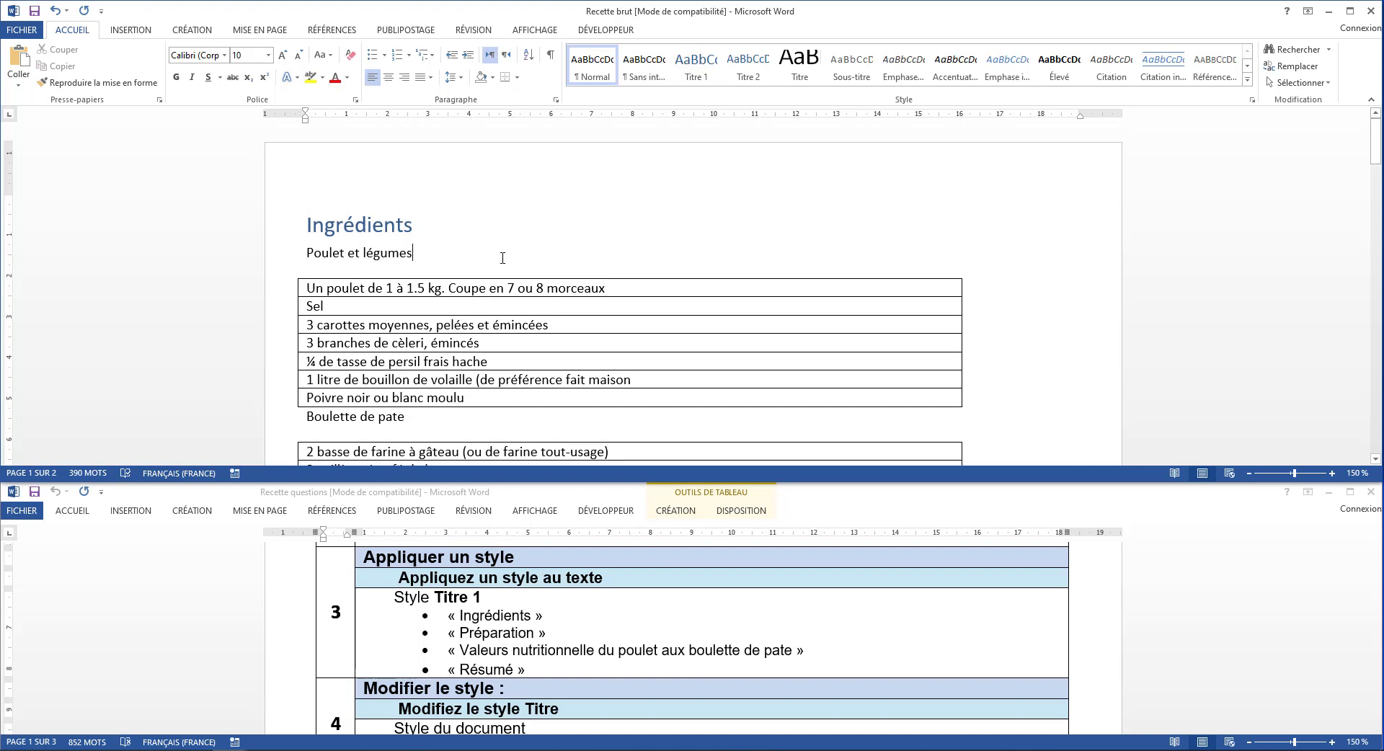
# Modify the Titre style's paragraph formatting in the recipe document so the spacing after is 24 pt
pyautogui.scroll(-3, 455, 598)
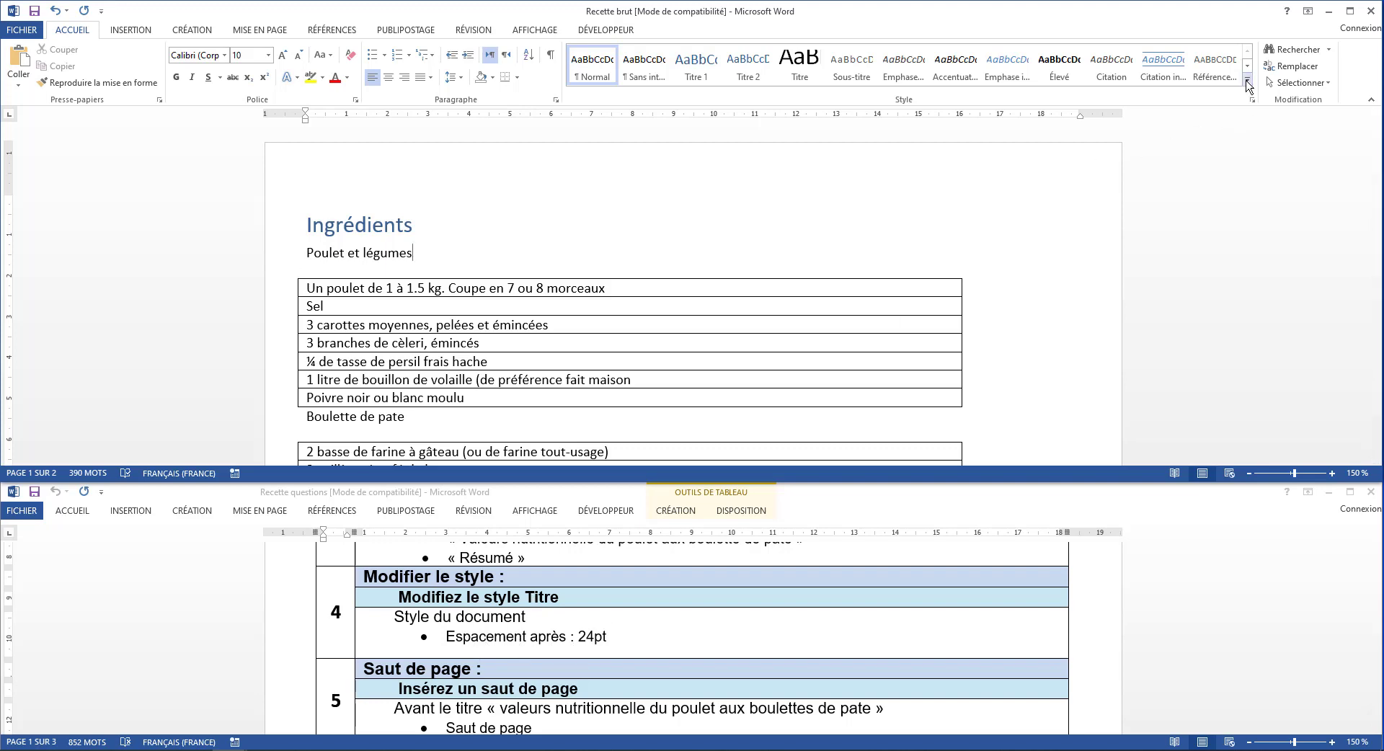
pyautogui.click(1248, 84)
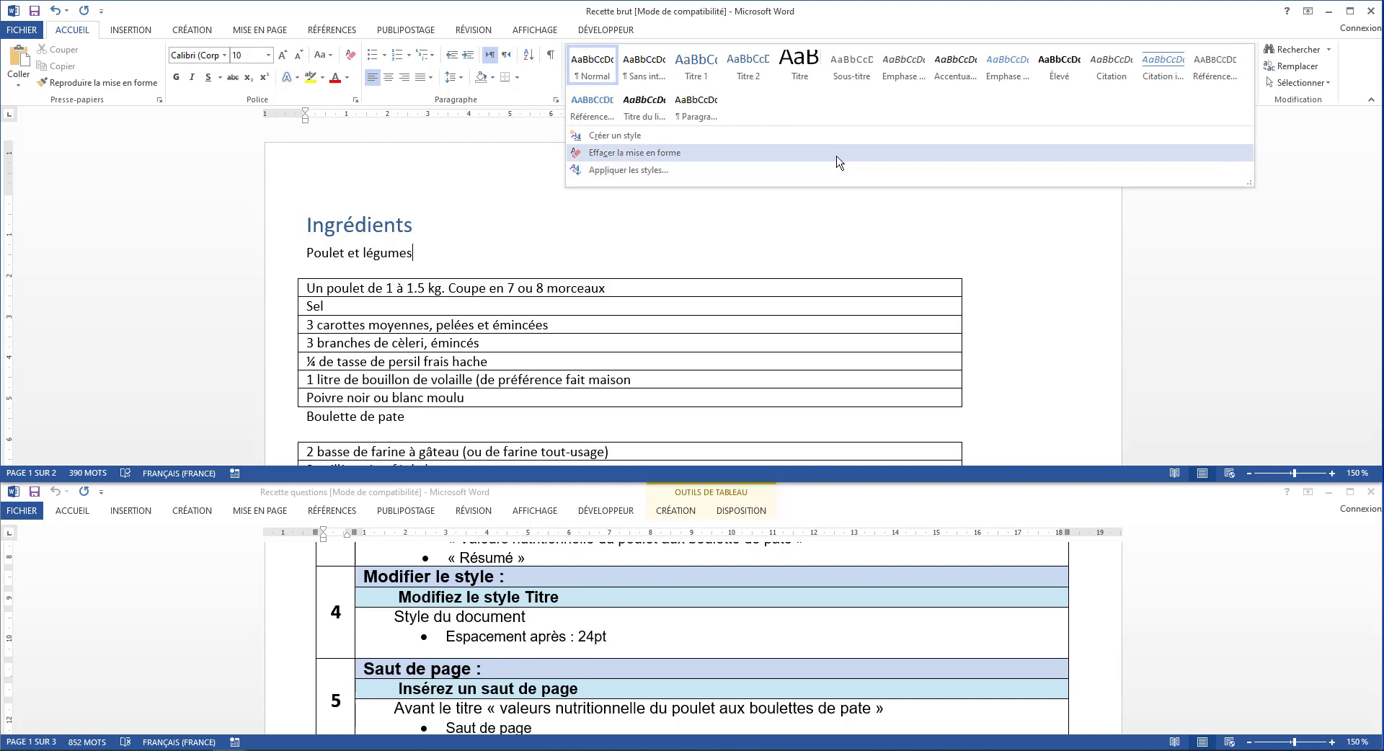
pyautogui.rightClick(800, 72)
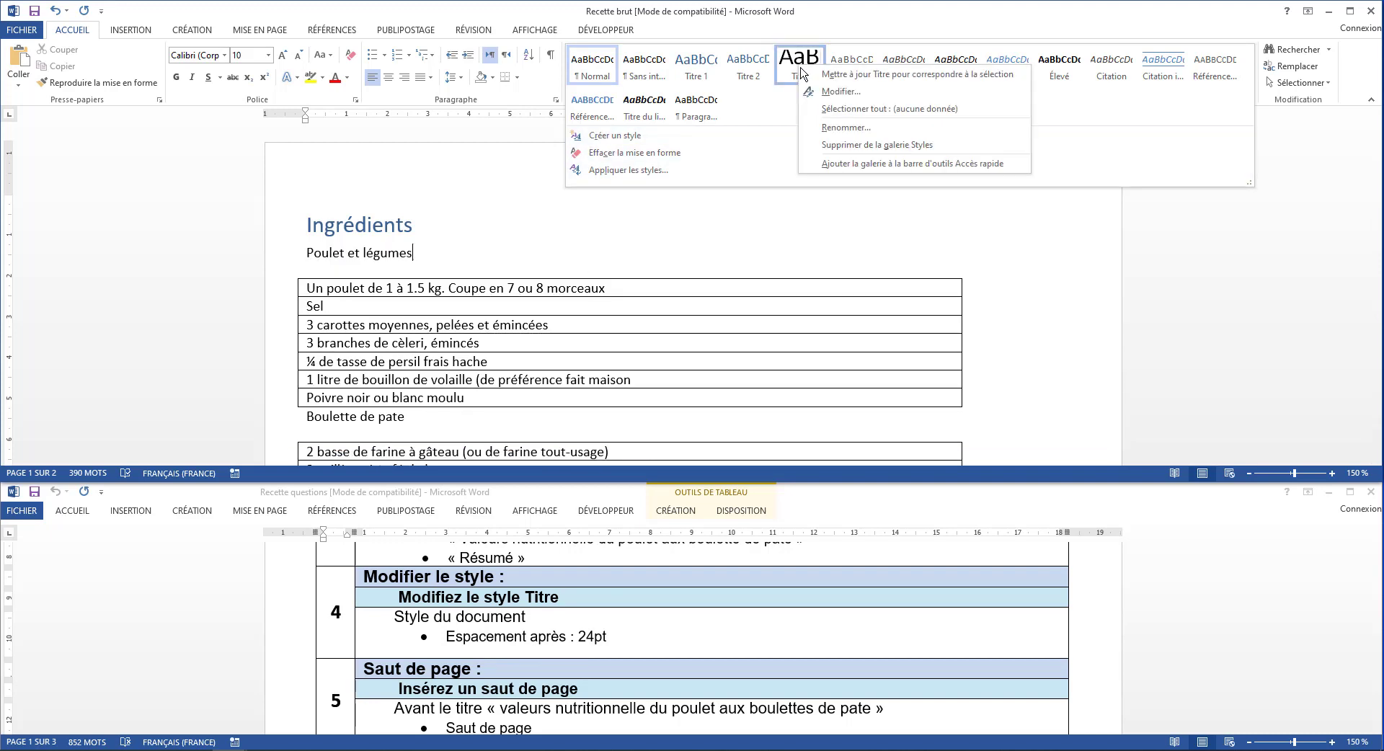
pyautogui.click(848, 93)
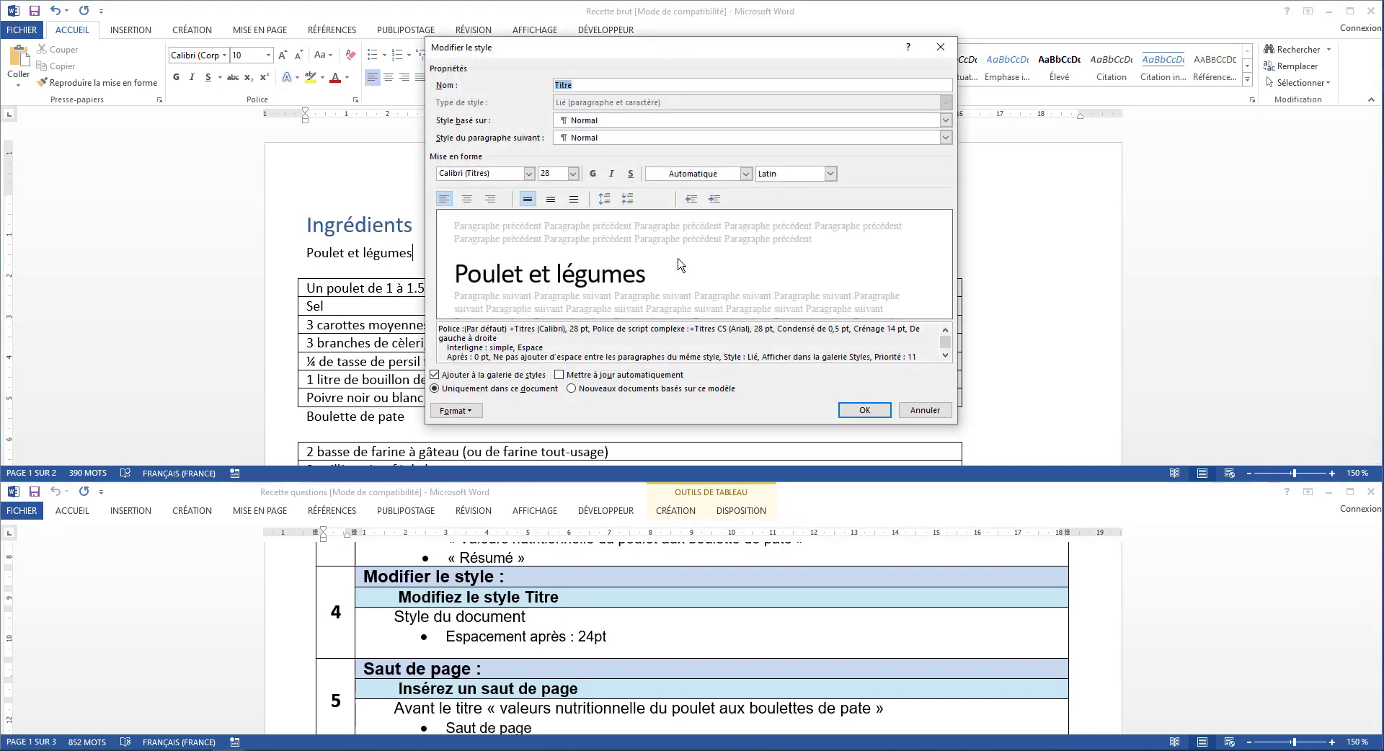
pyautogui.click(479, 413)
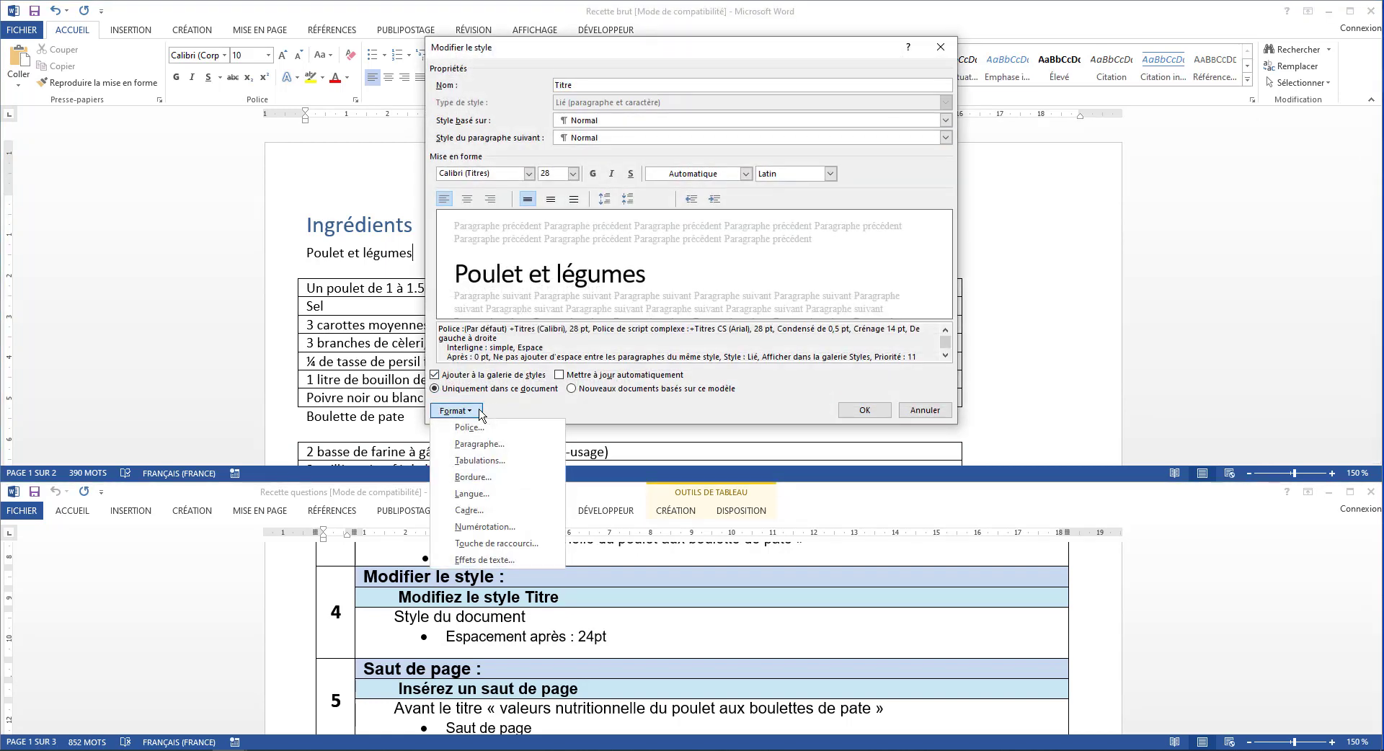
pyautogui.click(475, 444)
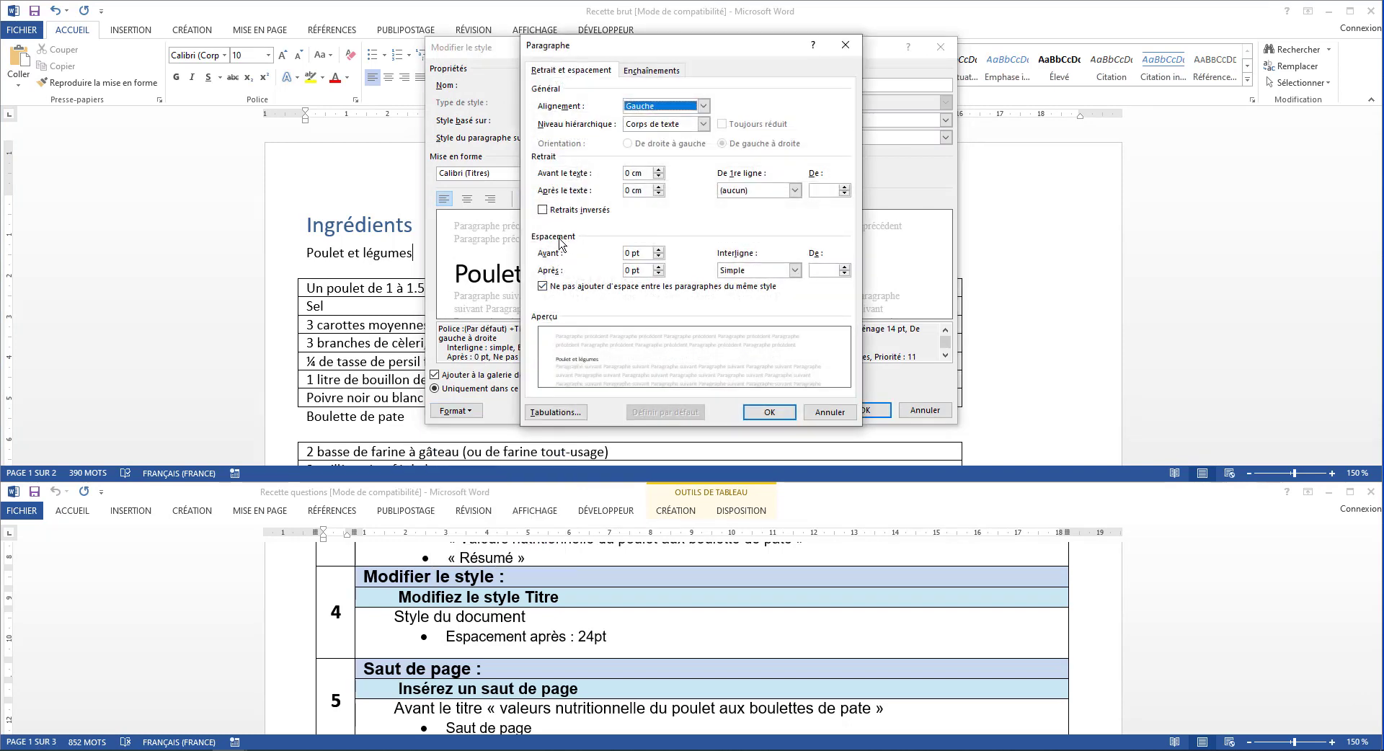
pyautogui.doubleClick(658, 267)
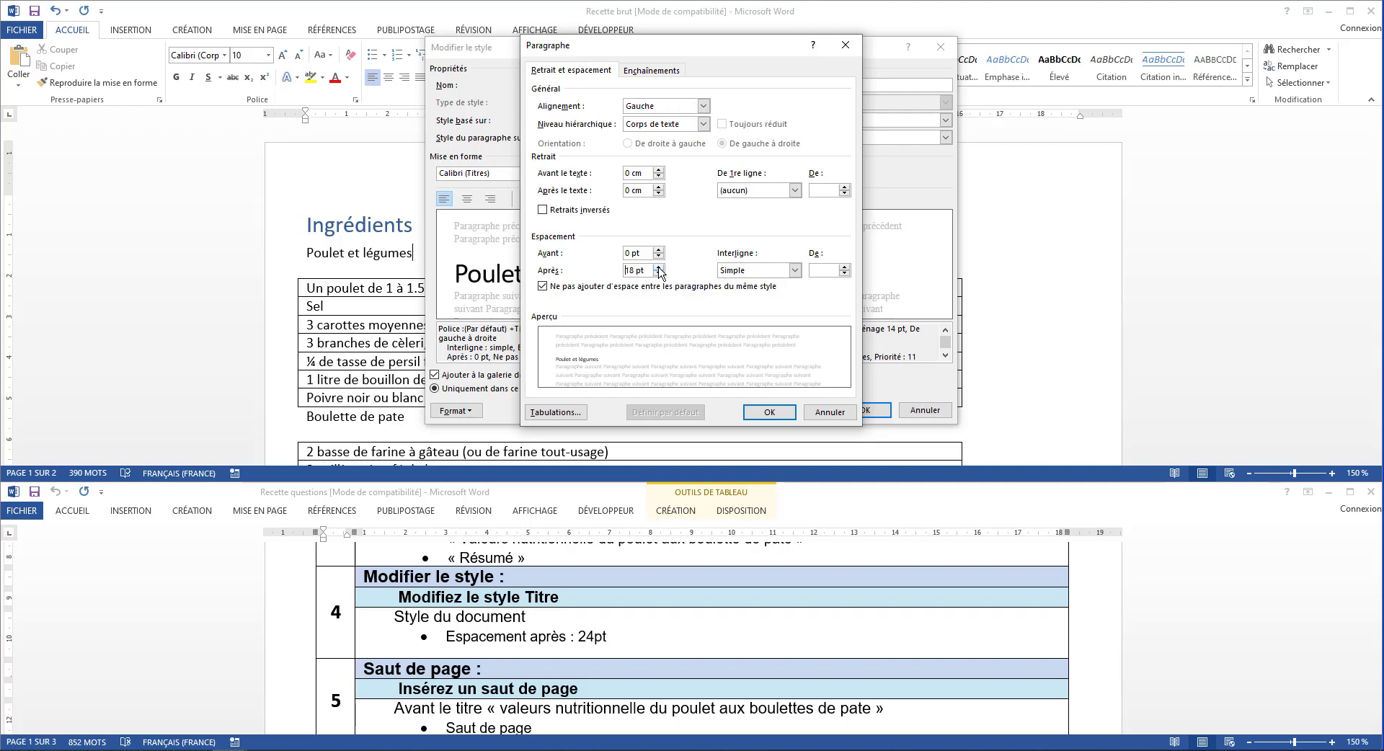
pyautogui.click(767, 413)
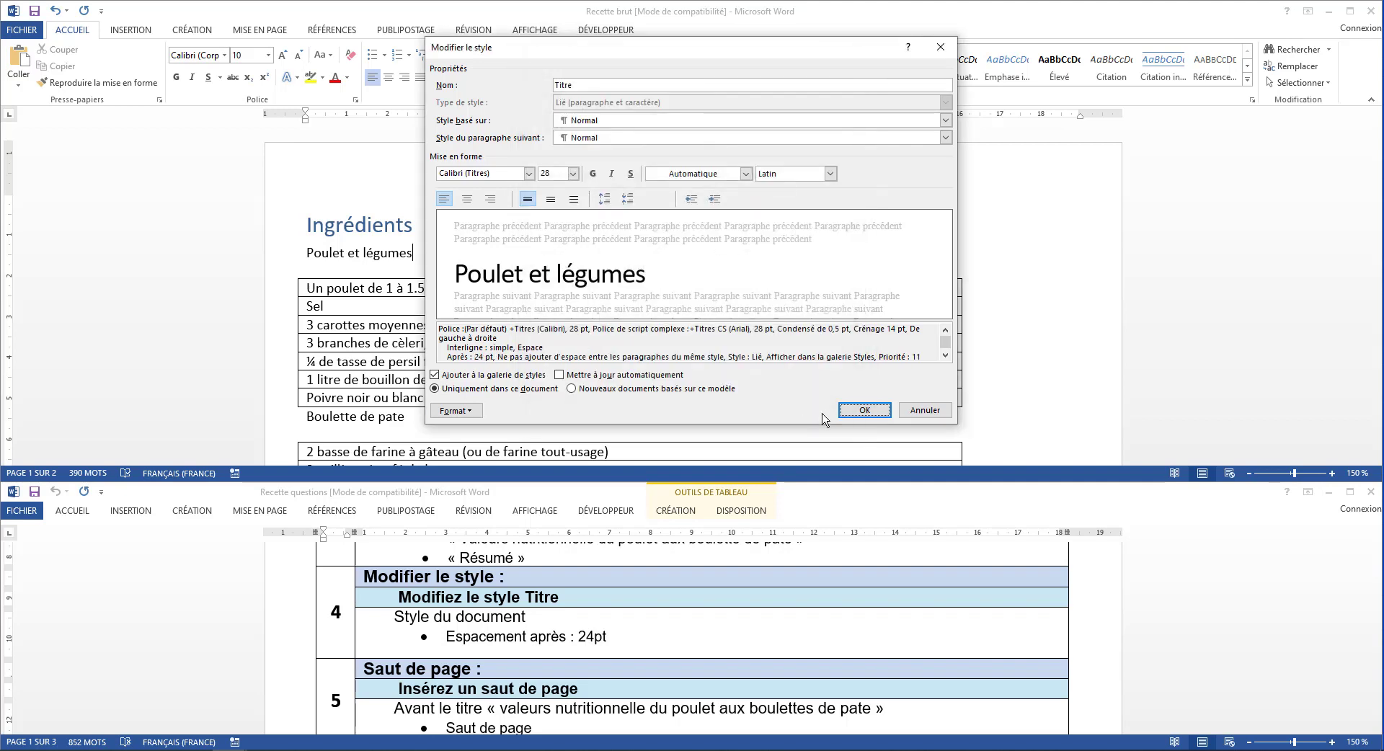
pyautogui.click(854, 409)
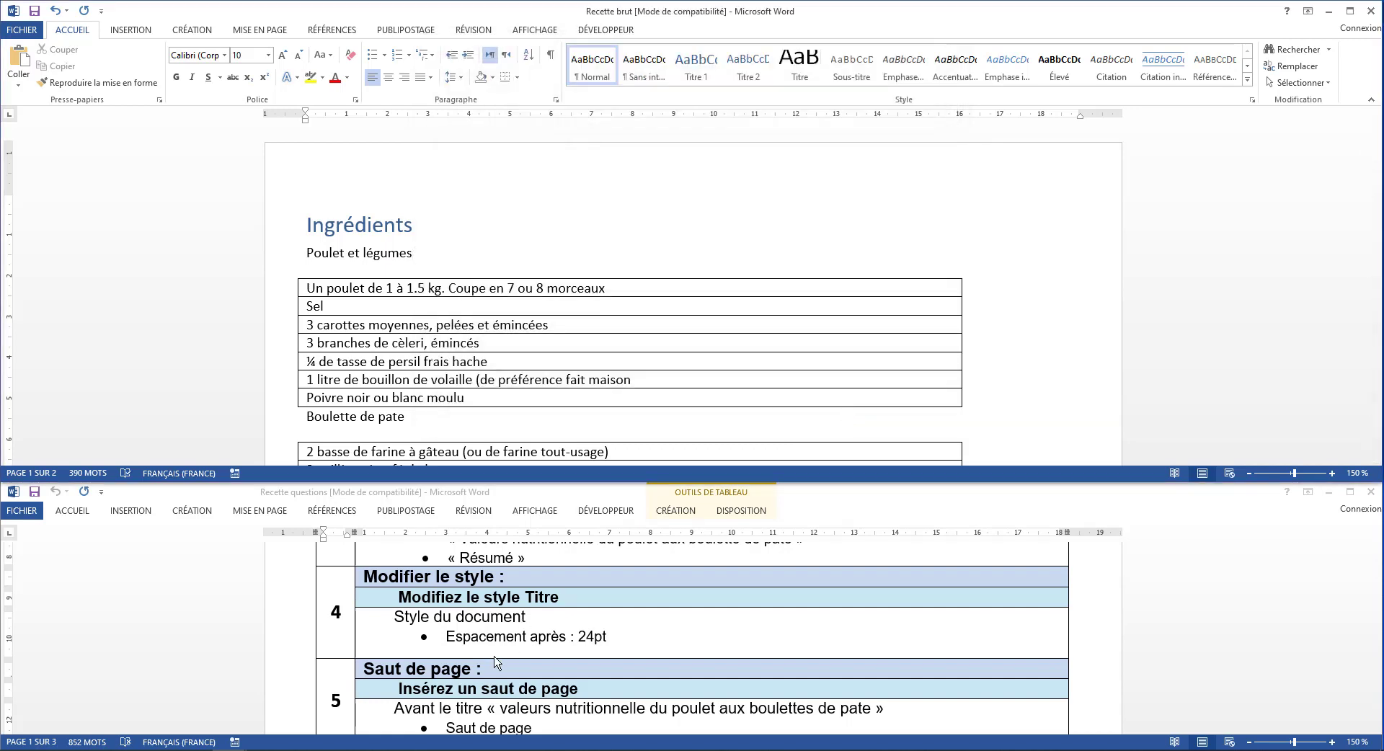
# Insert a page break before the heading Valeur nutritionnelle du poulet aux boulettes de pâte in the recipe document
pyautogui.scroll(-3, 478, 671)
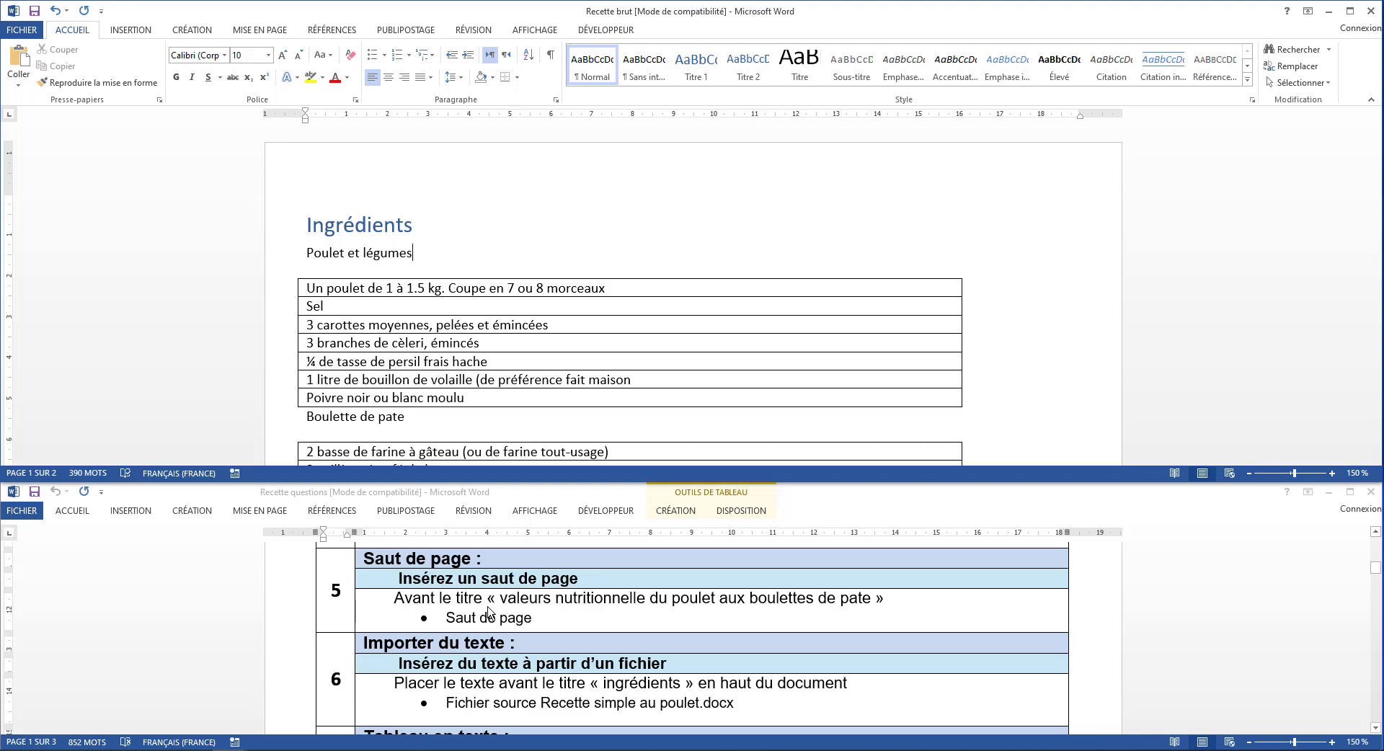
pyautogui.scroll(-8, 575, 391)
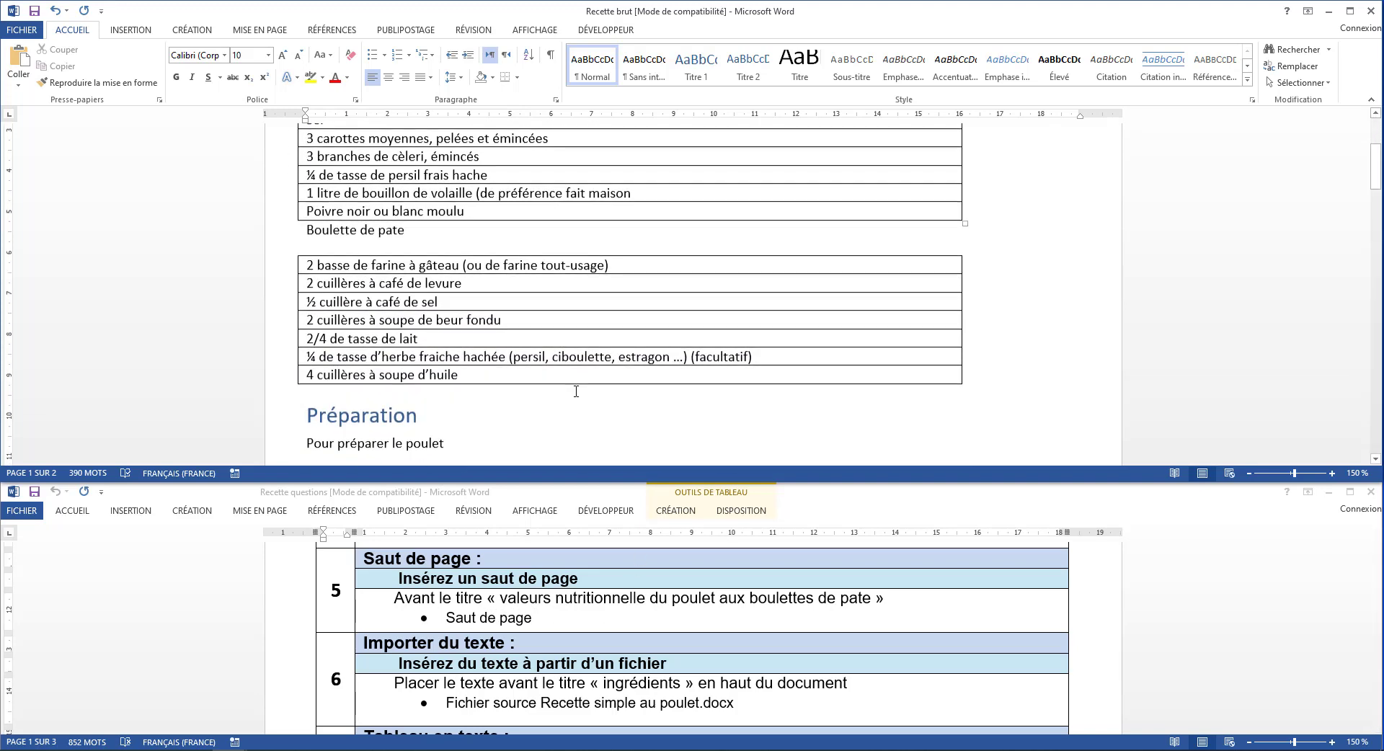
pyautogui.scroll(-10, 576, 391)
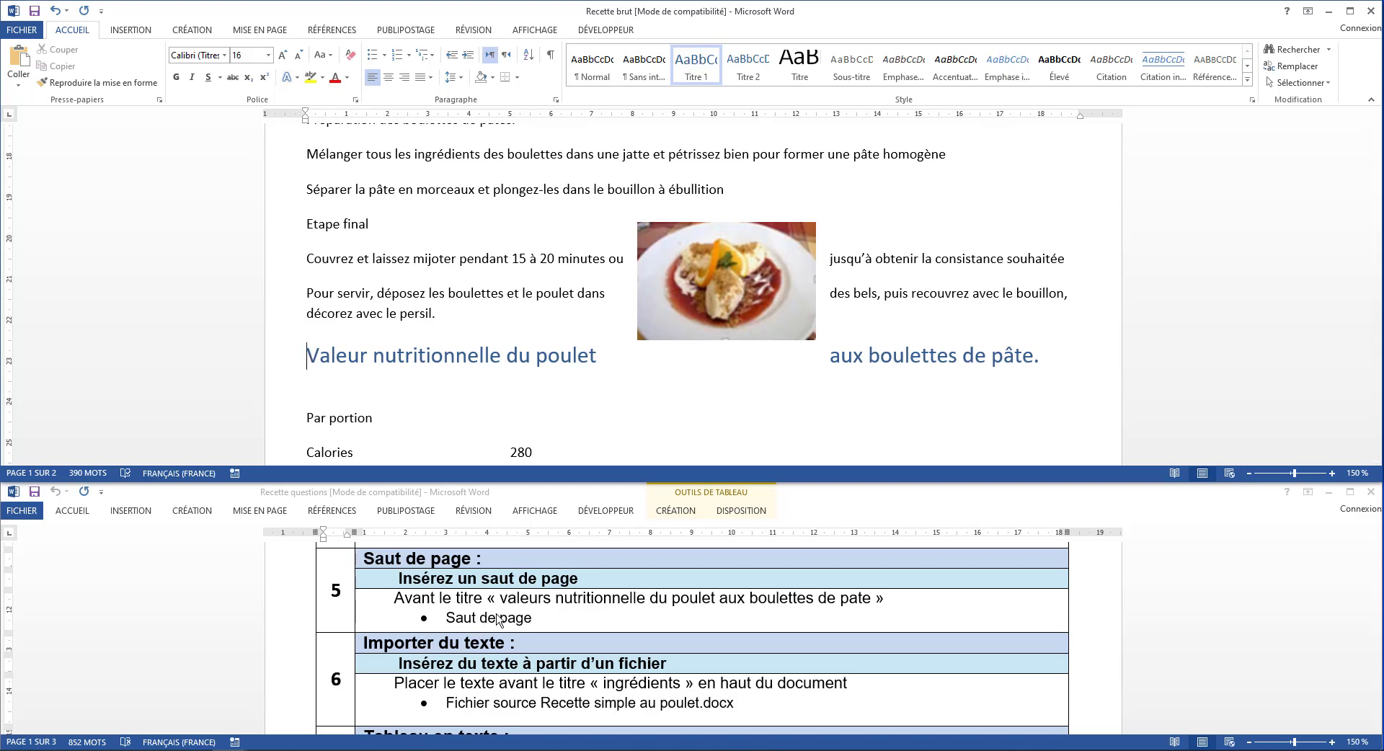
pyautogui.click(266, 32)
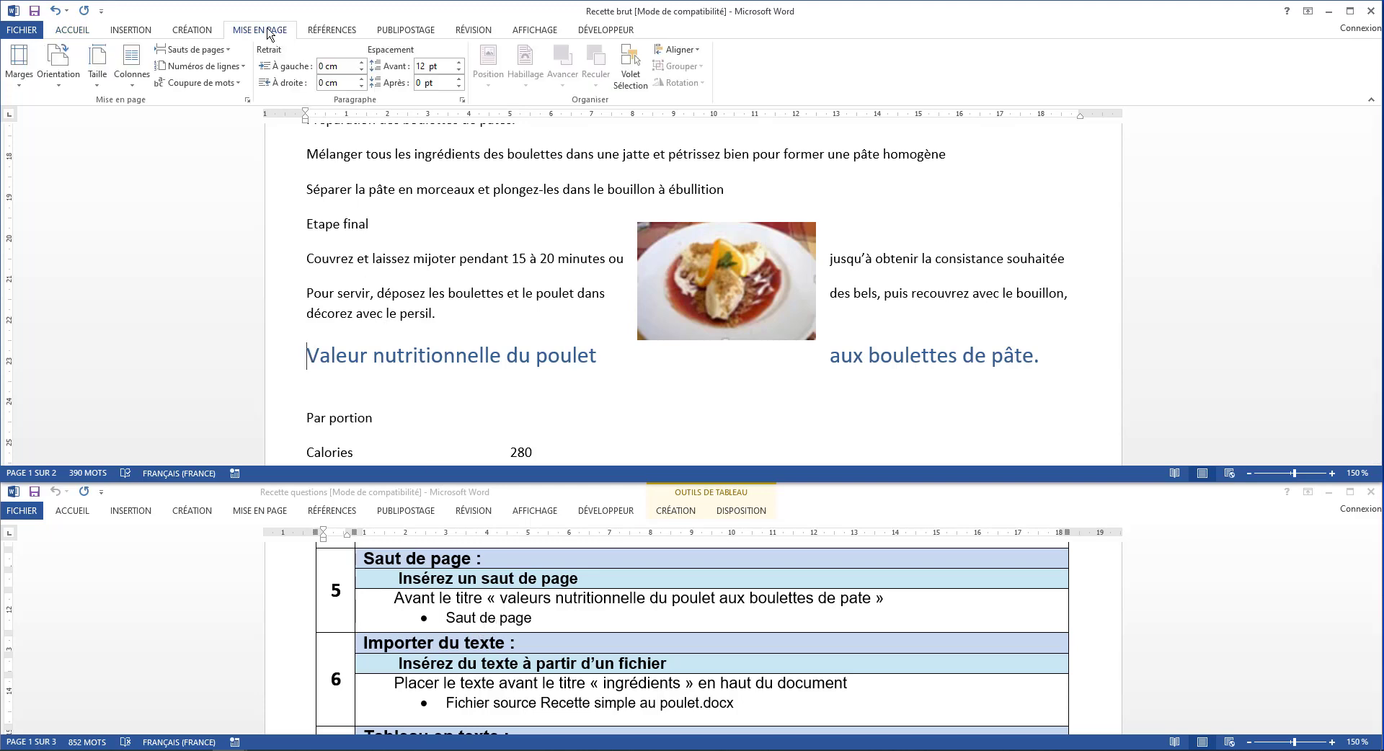
pyautogui.click(211, 52)
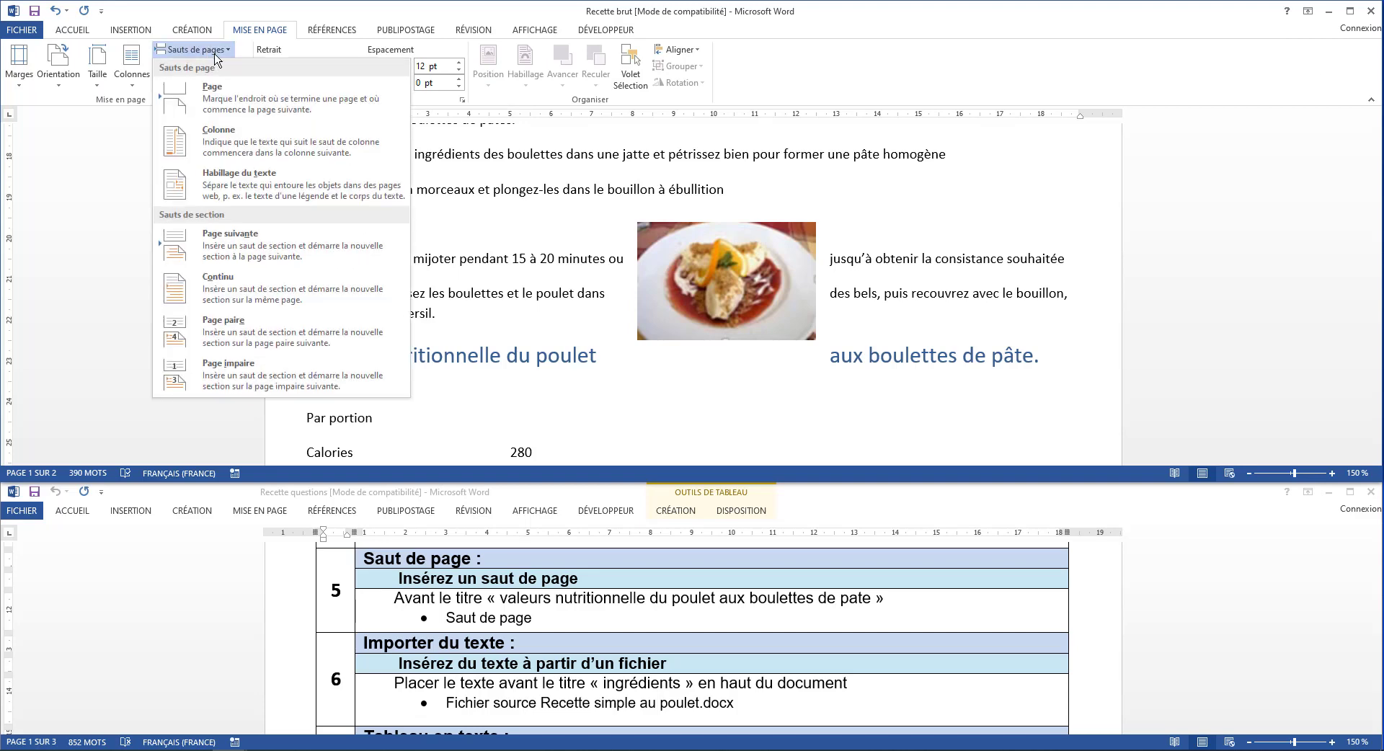
pyautogui.click(234, 99)
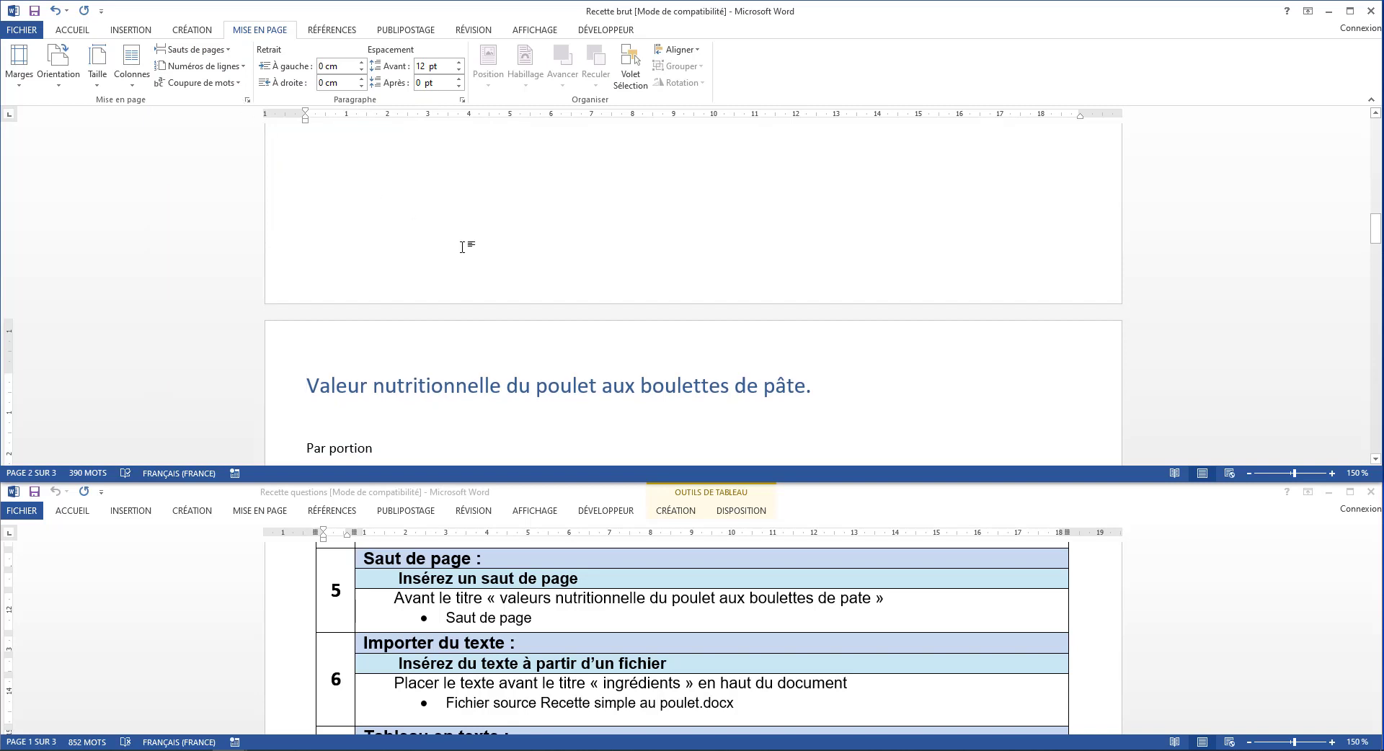
# Insert the text from the file Recette simple au poulet, in the desktop's Recette folder, before the heading Ingrédients
pyautogui.scroll(-3, 476, 591)
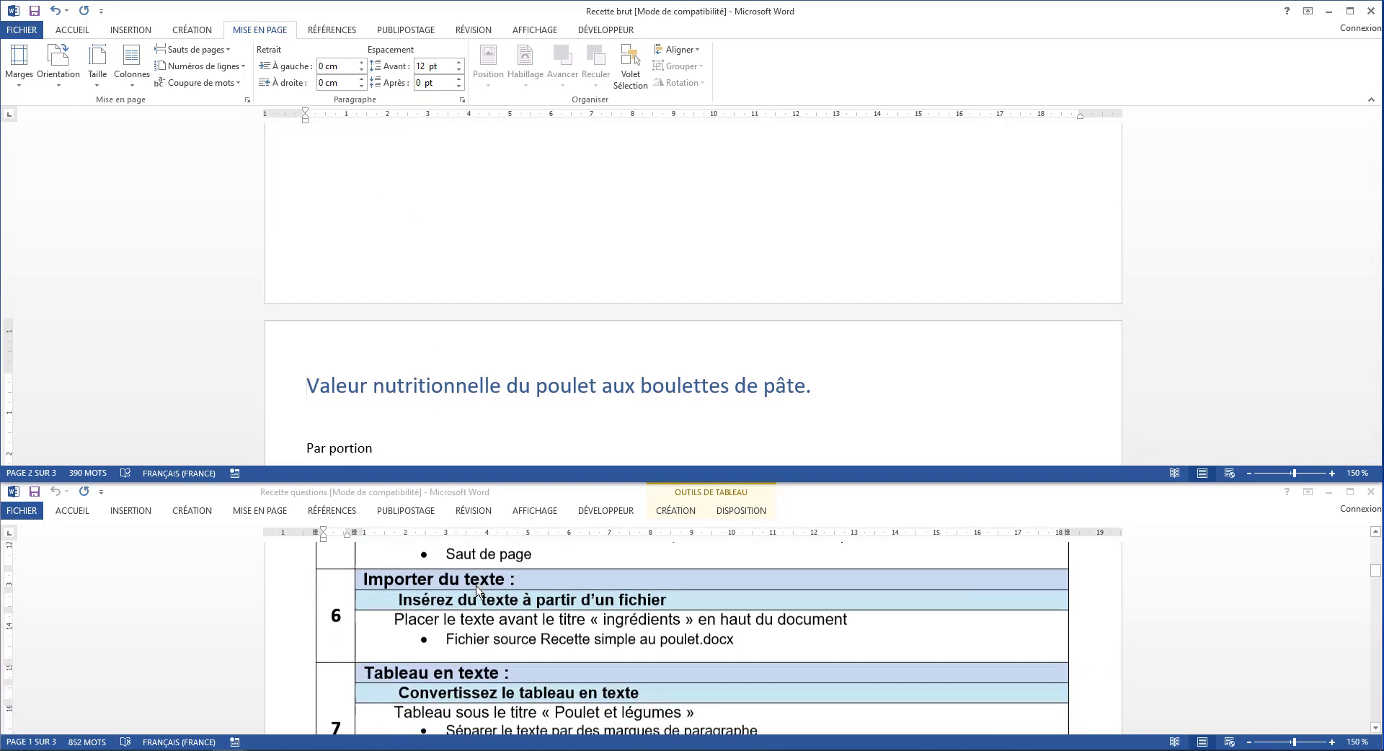
pyautogui.scroll(-1, 476, 591)
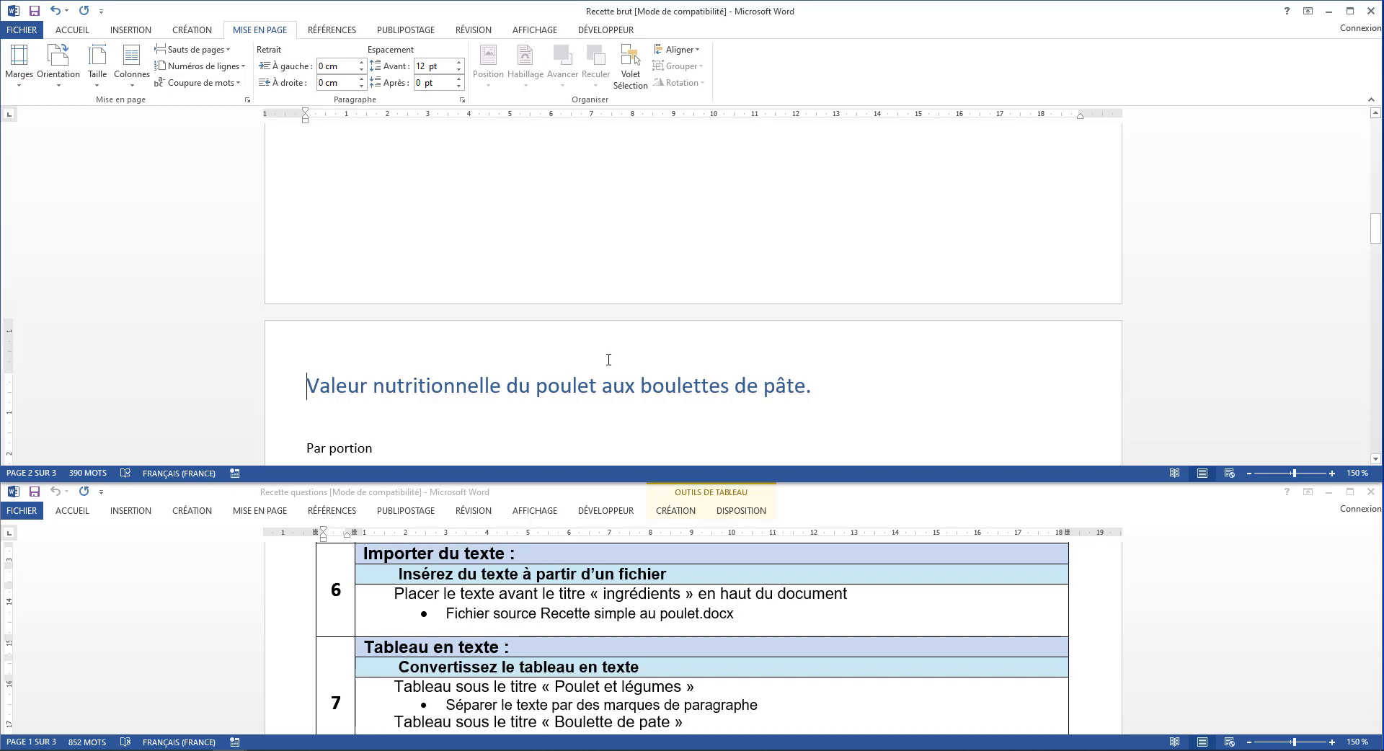
pyautogui.scroll(5, 533, 358)
pyautogui.scroll(10, 608, 360)
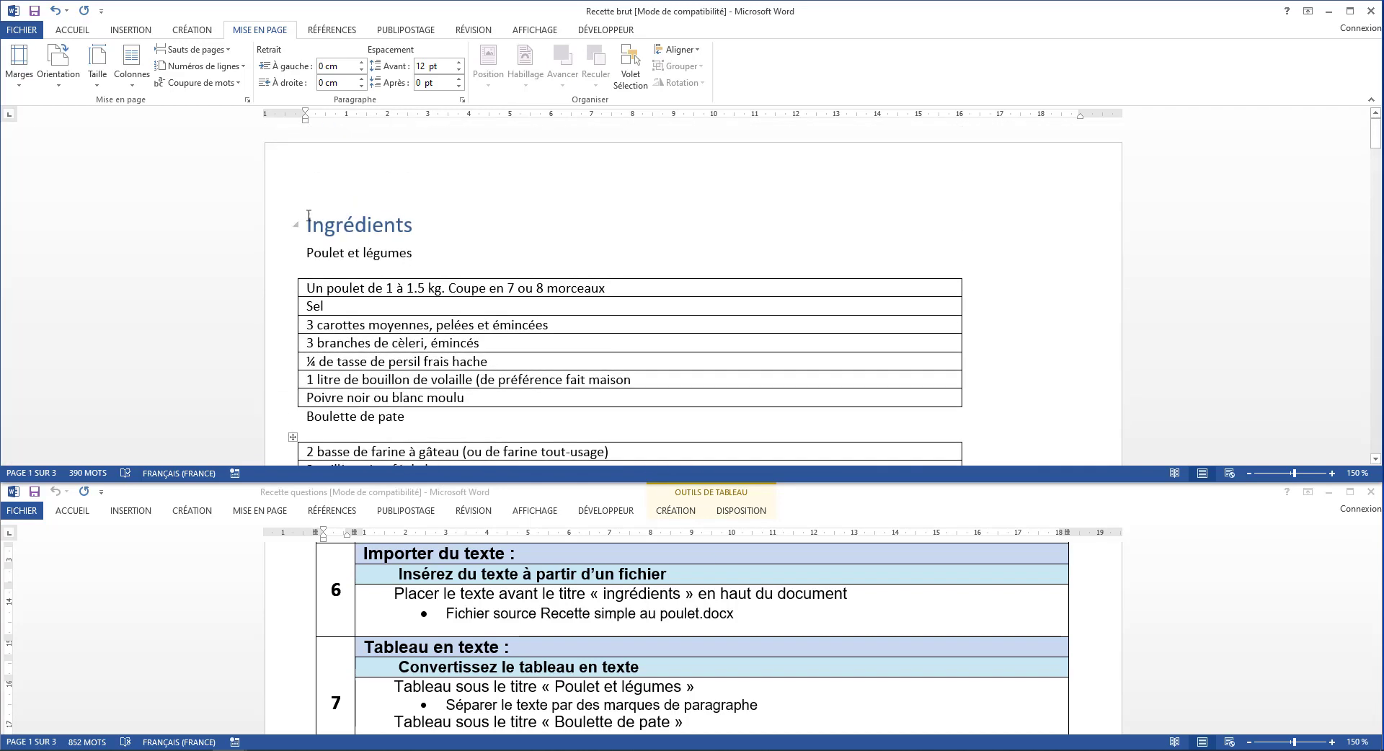
pyautogui.click(307, 224)
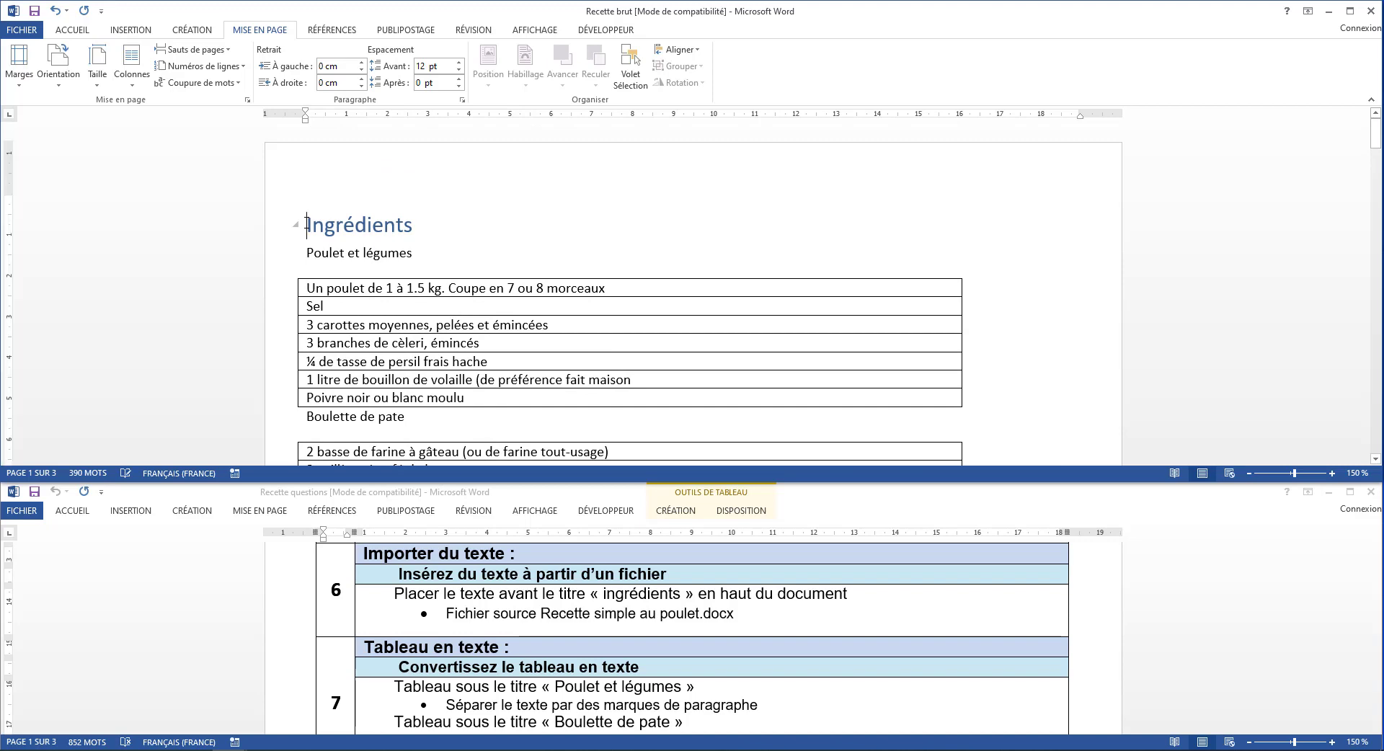
pyautogui.click(131, 29)
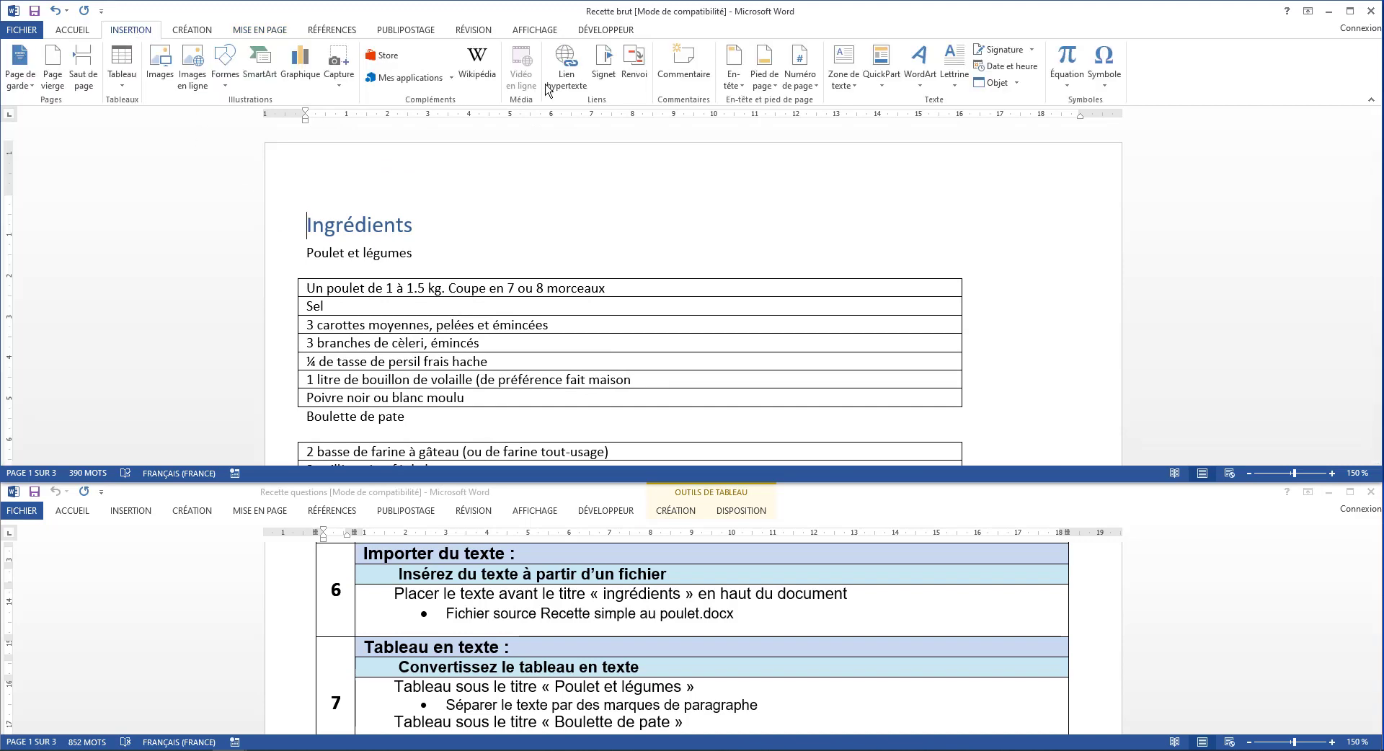
pyautogui.click(1019, 85)
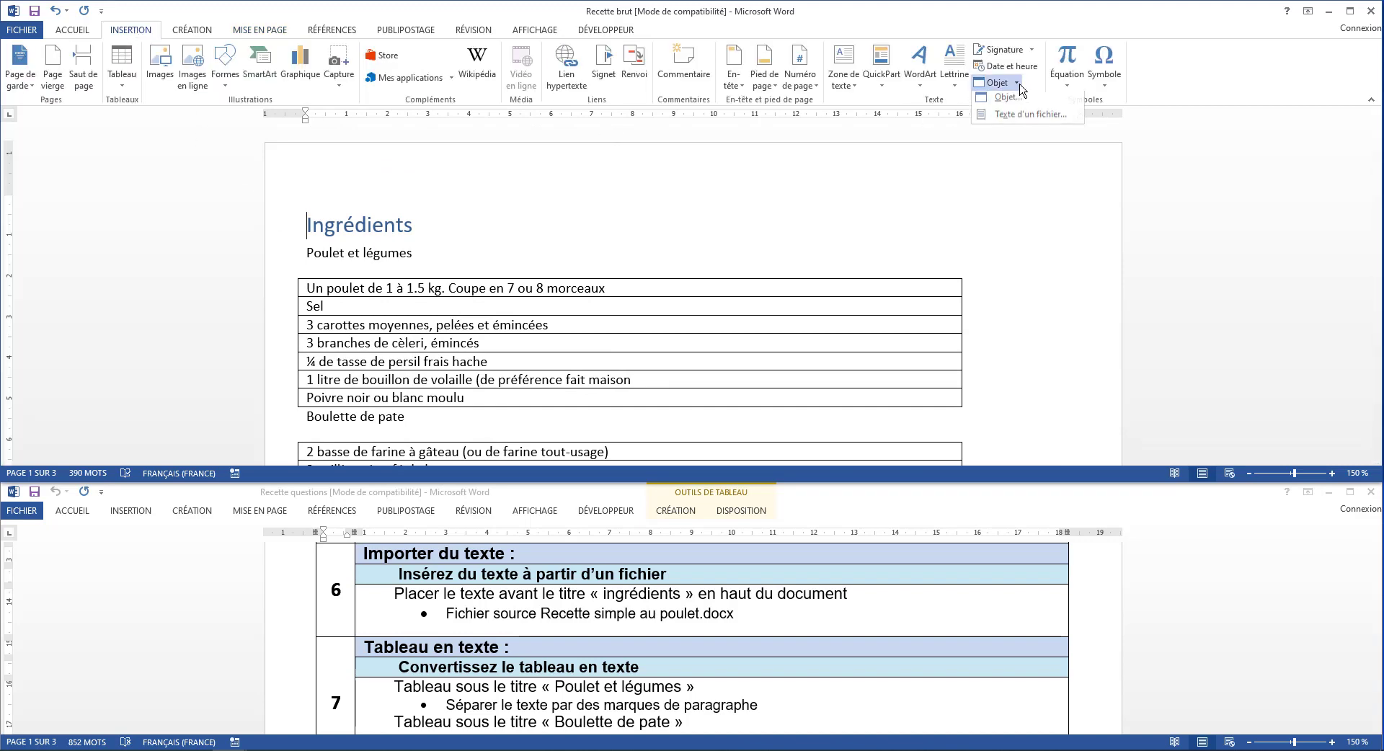
pyautogui.click(1030, 118)
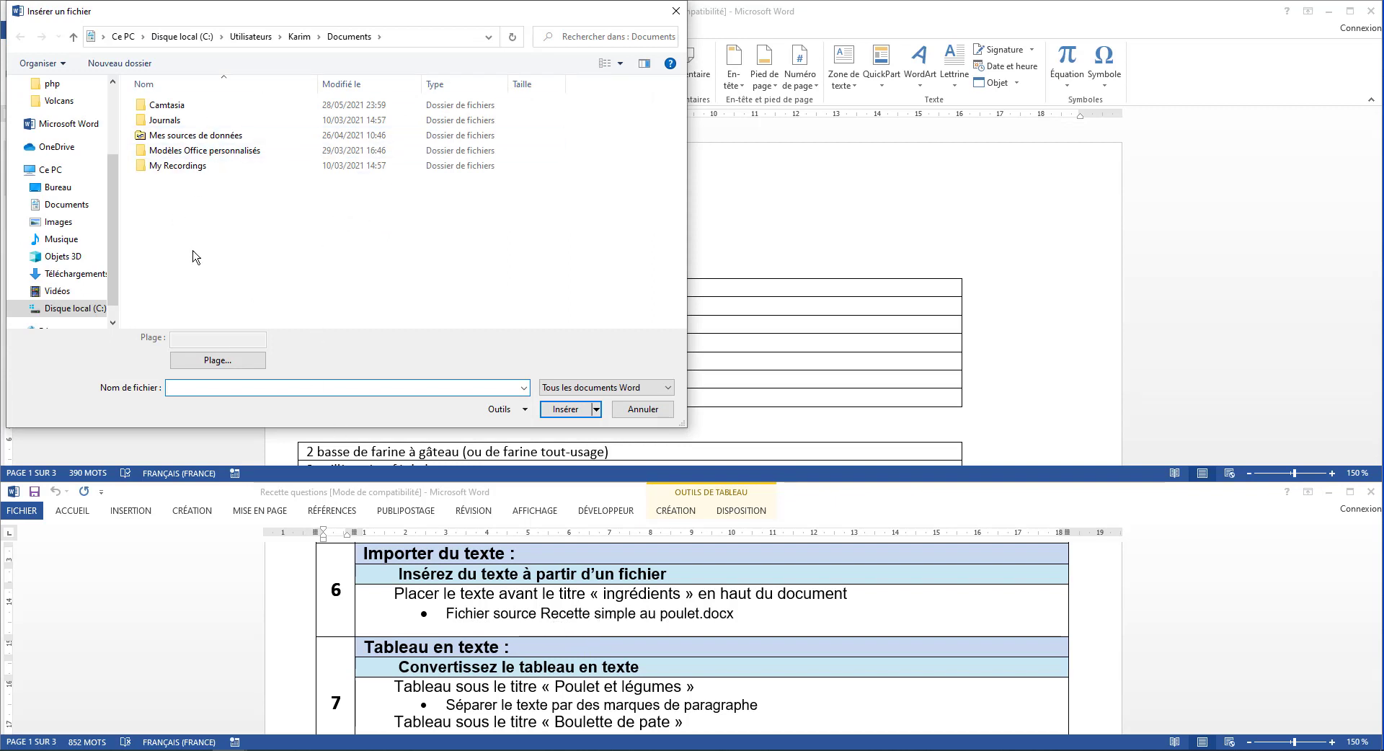
pyautogui.click(59, 187)
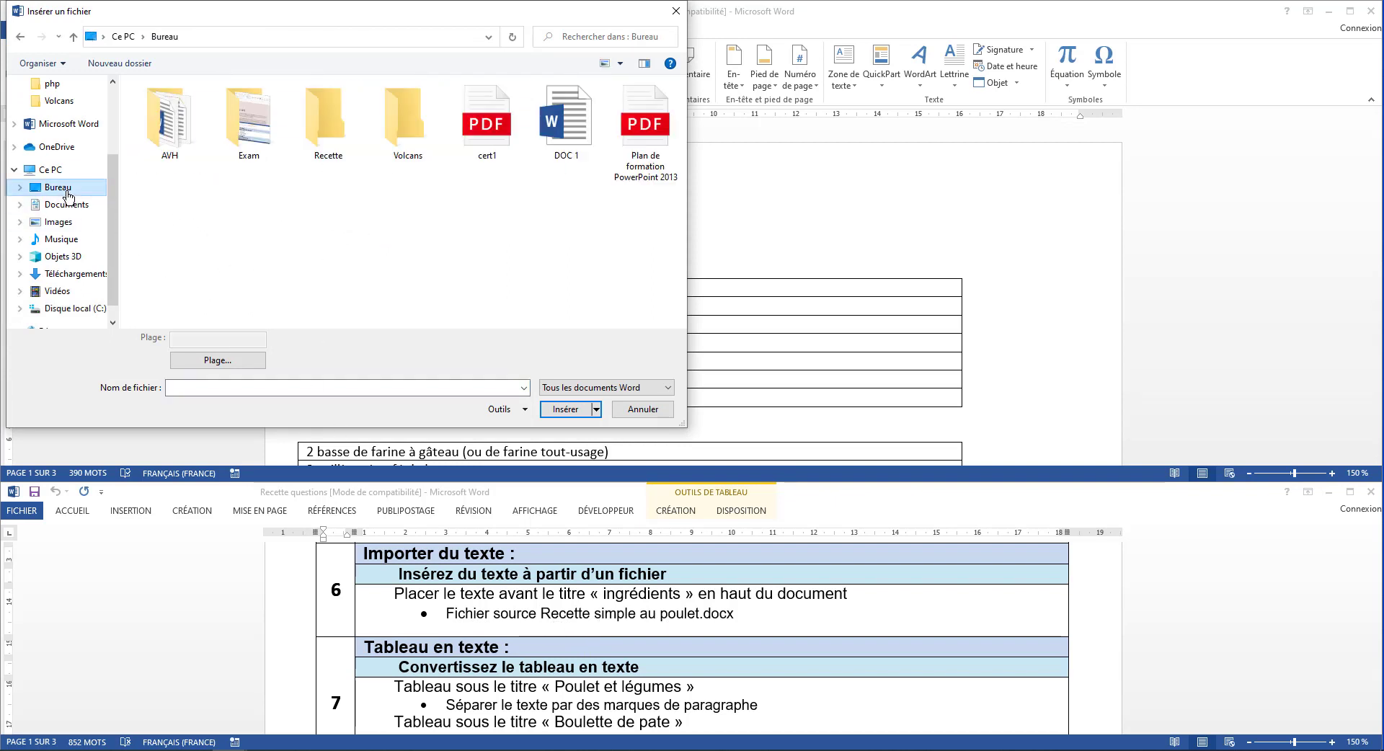
pyautogui.doubleClick(342, 128)
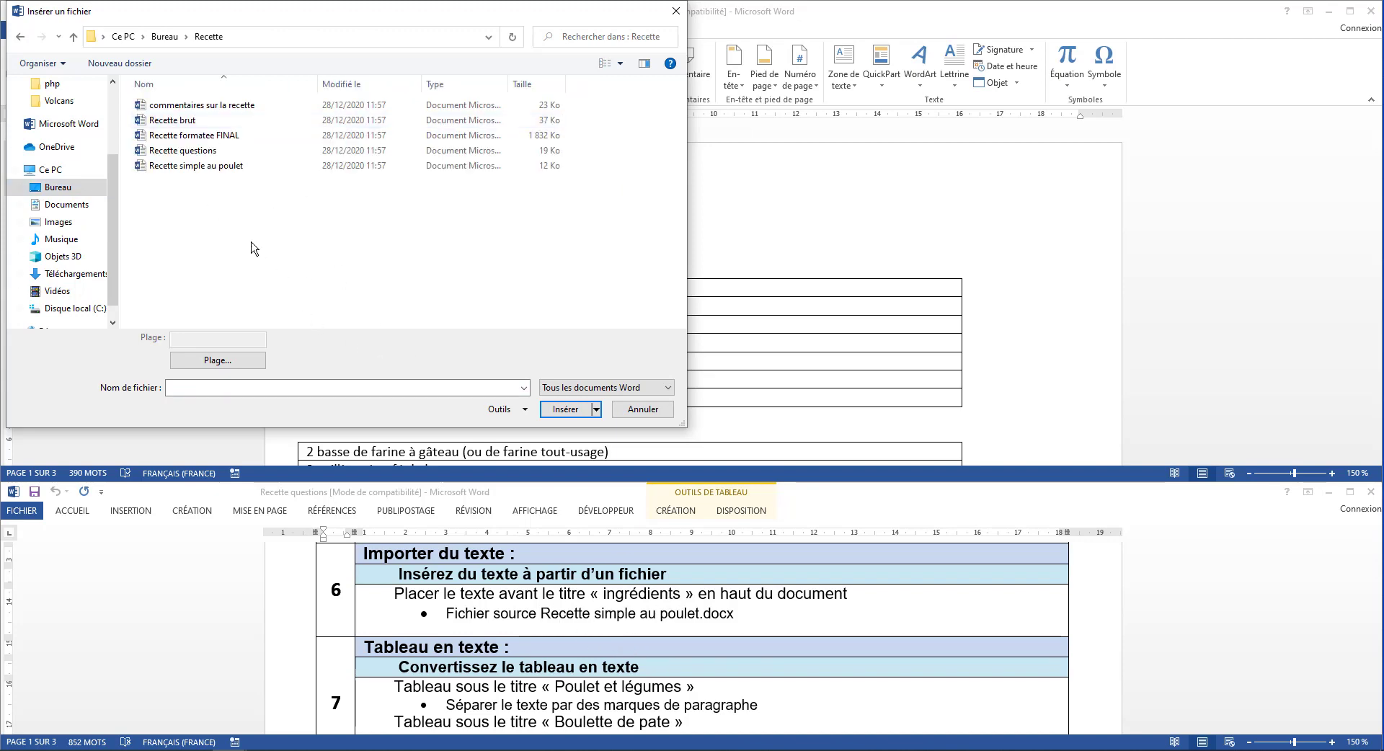
pyautogui.click(185, 168)
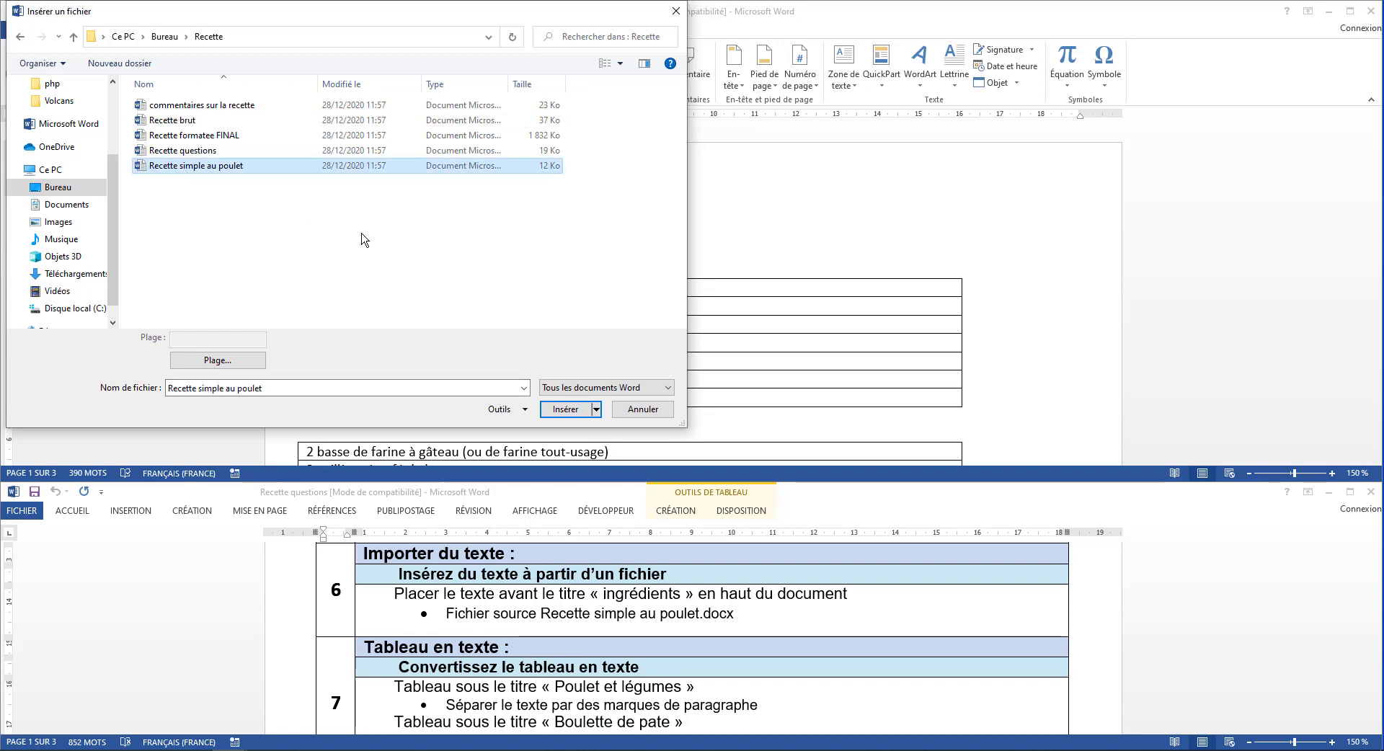
pyautogui.click(565, 410)
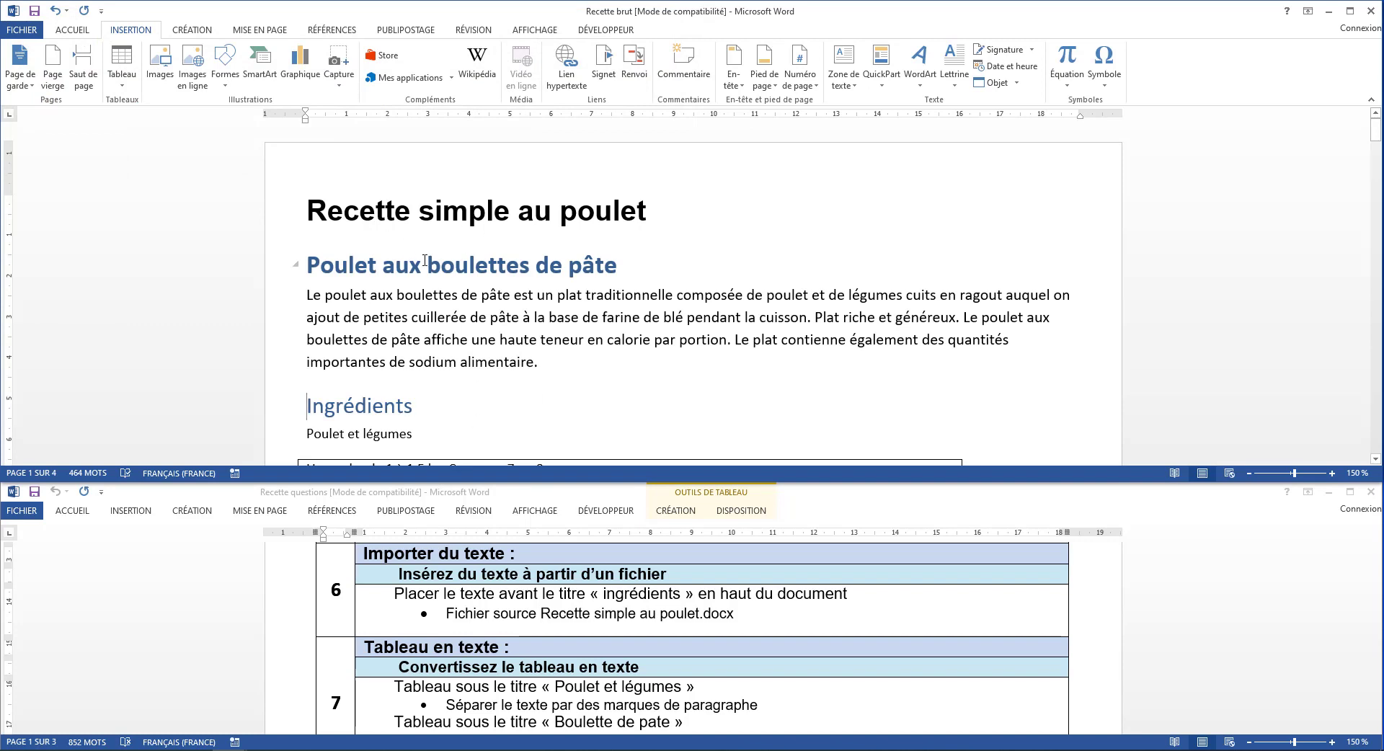
# Convert the table under Poulet et légumes to text separated by paragraph marks
pyautogui.scroll(-2, 512, 645)
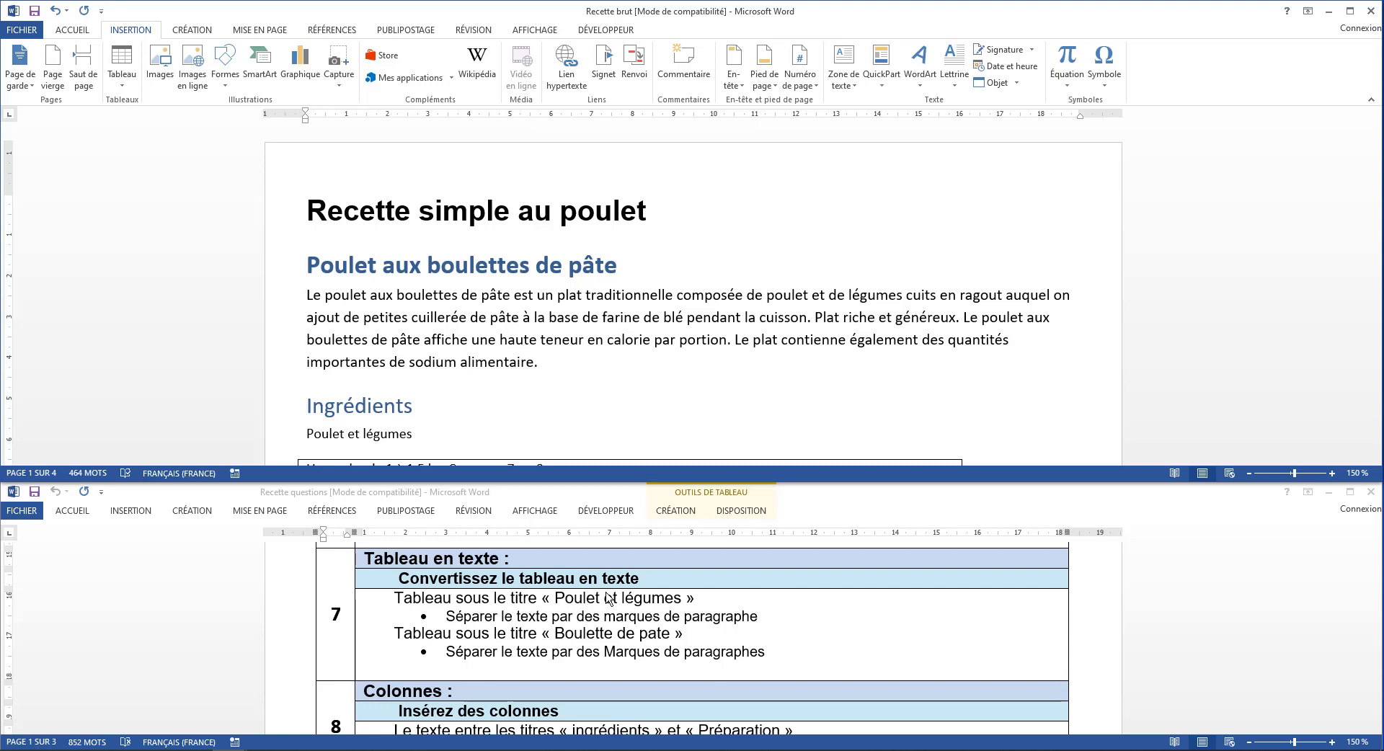
pyautogui.scroll(-4, 531, 444)
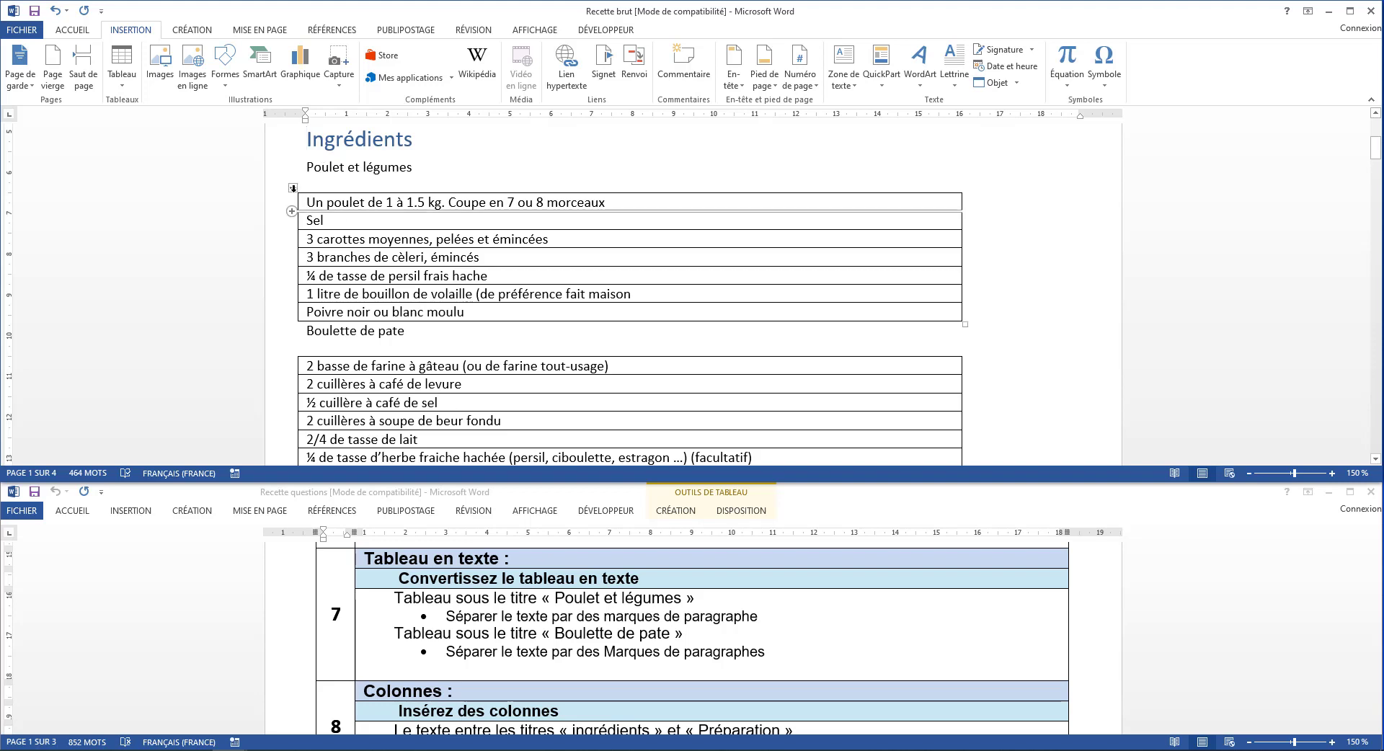
pyautogui.click(293, 187)
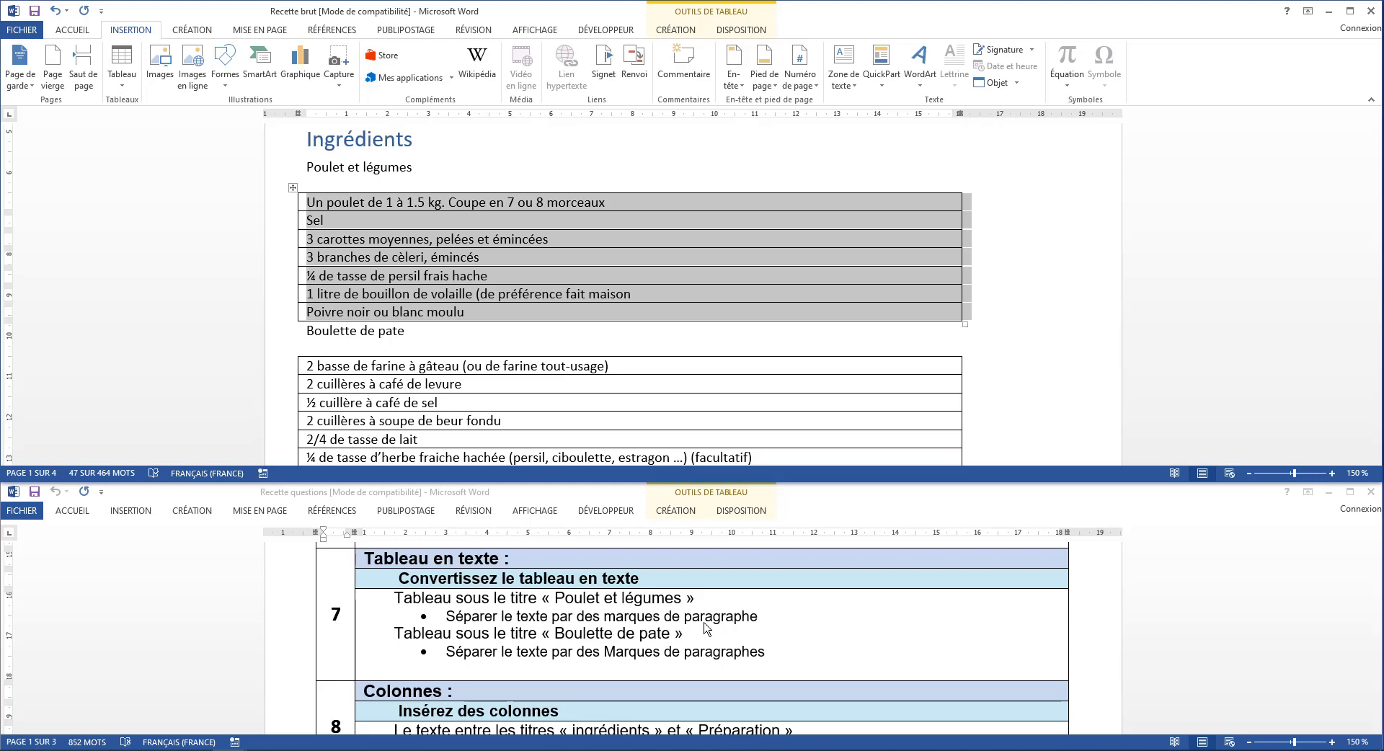
pyautogui.click(703, 16)
pyautogui.click(732, 28)
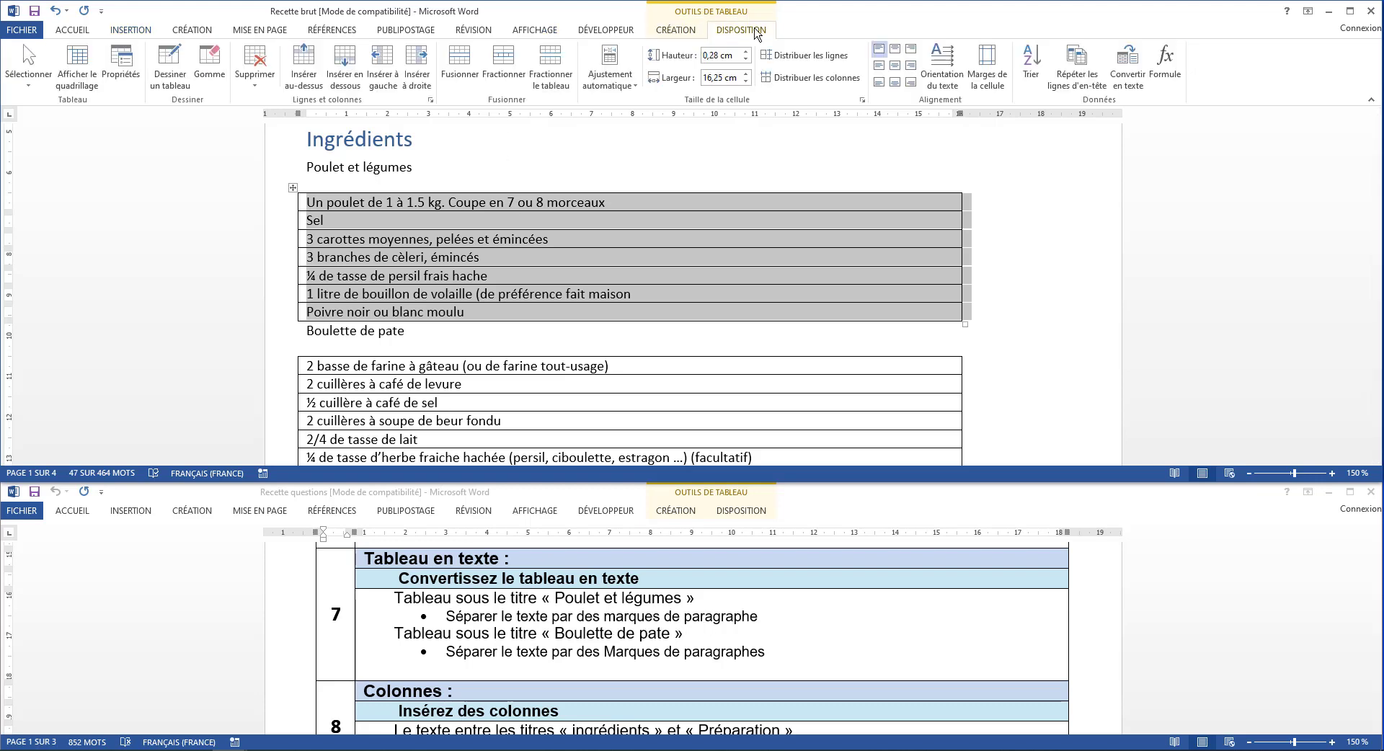
pyautogui.click(1128, 72)
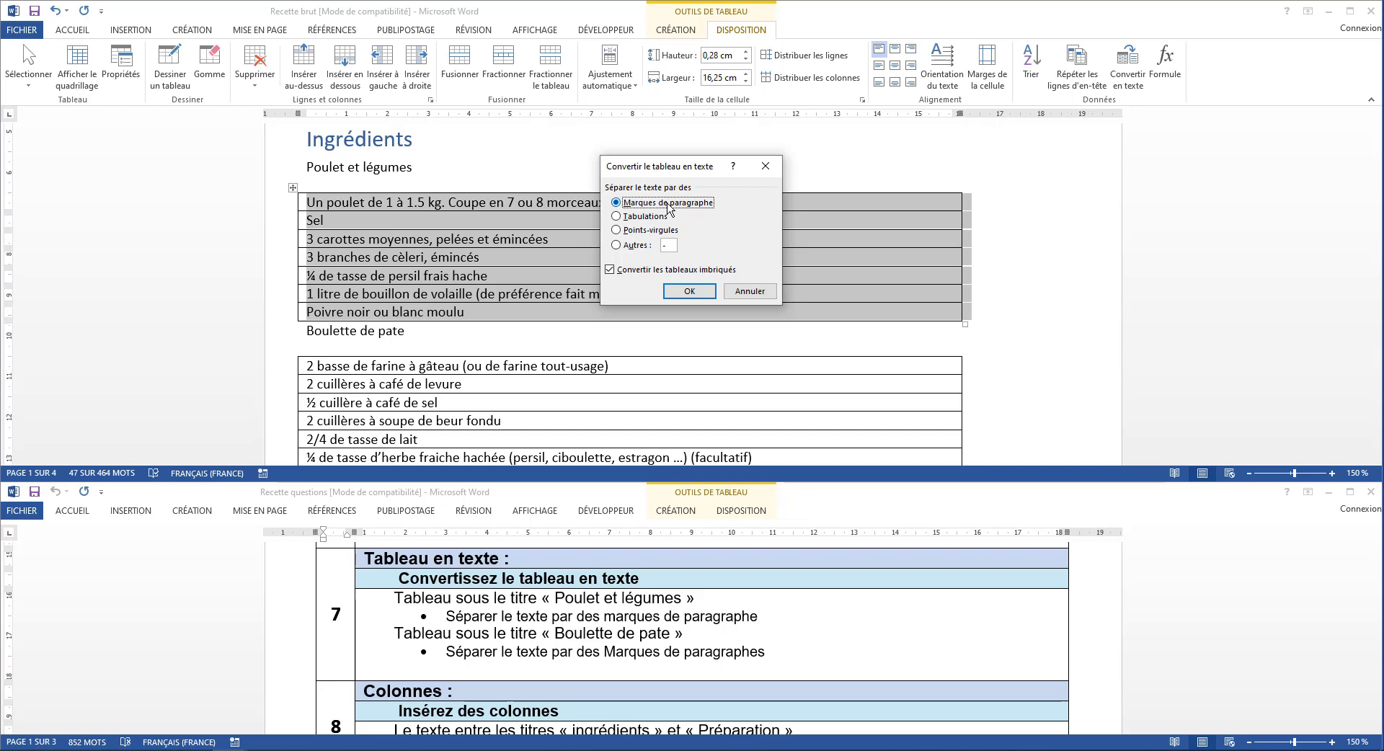
pyautogui.click(689, 290)
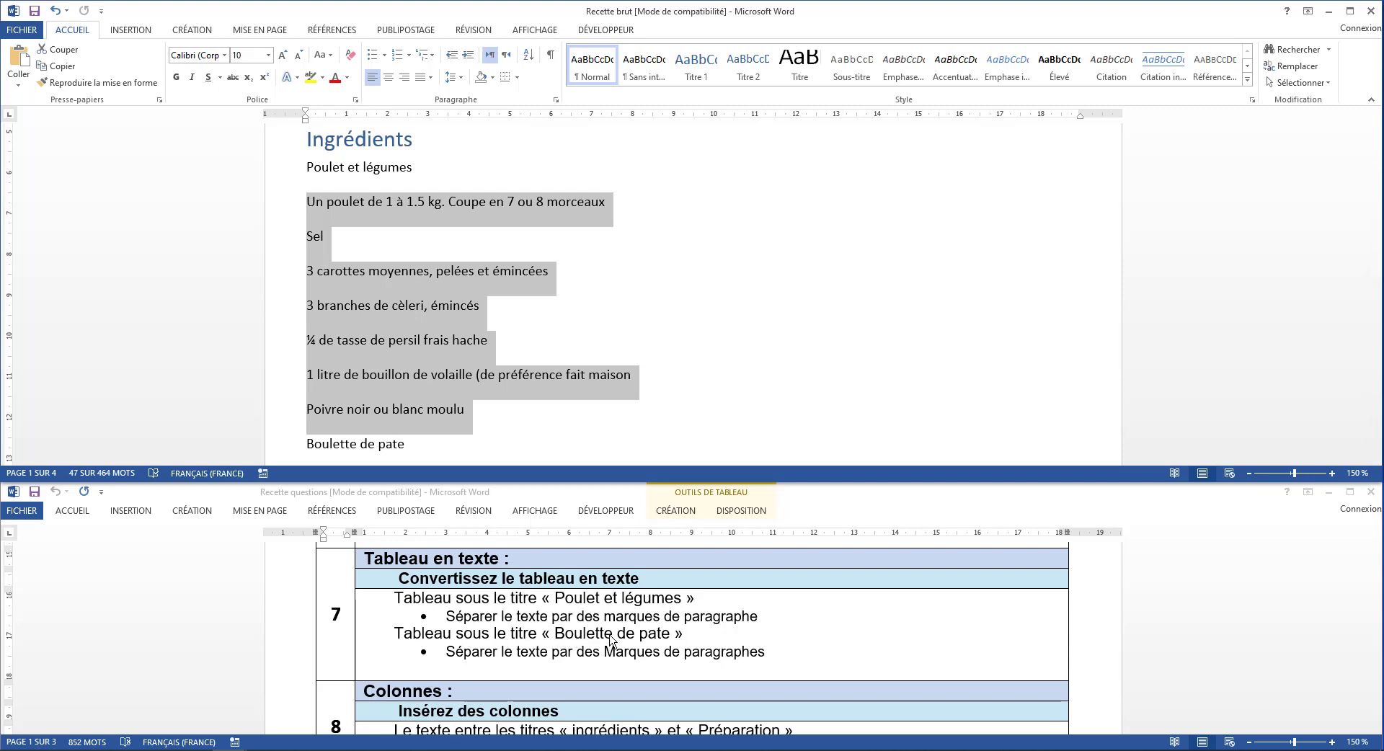
# Convert the table under Boulette de pate to text separated by paragraph marks
pyautogui.scroll(-5, 543, 430)
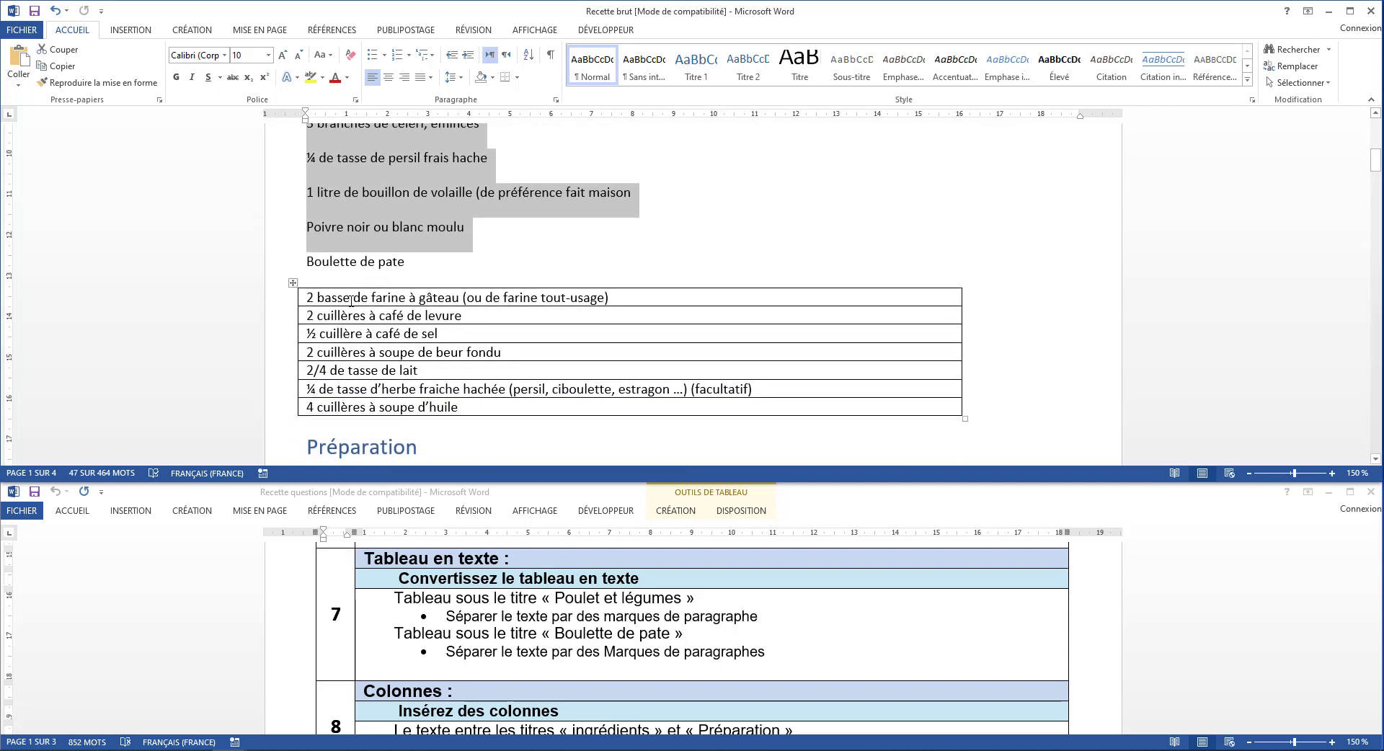
pyautogui.click(295, 282)
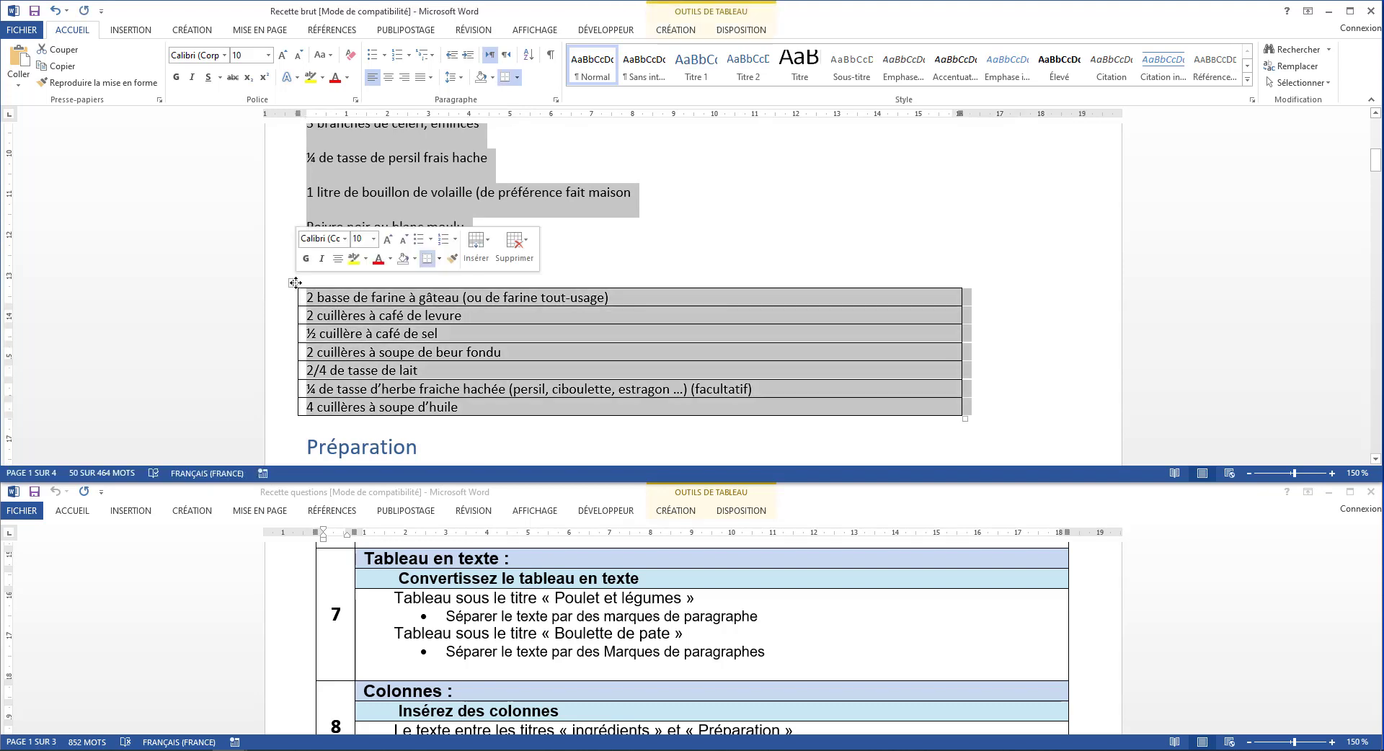
pyautogui.click(503, 438)
pyautogui.click(293, 282)
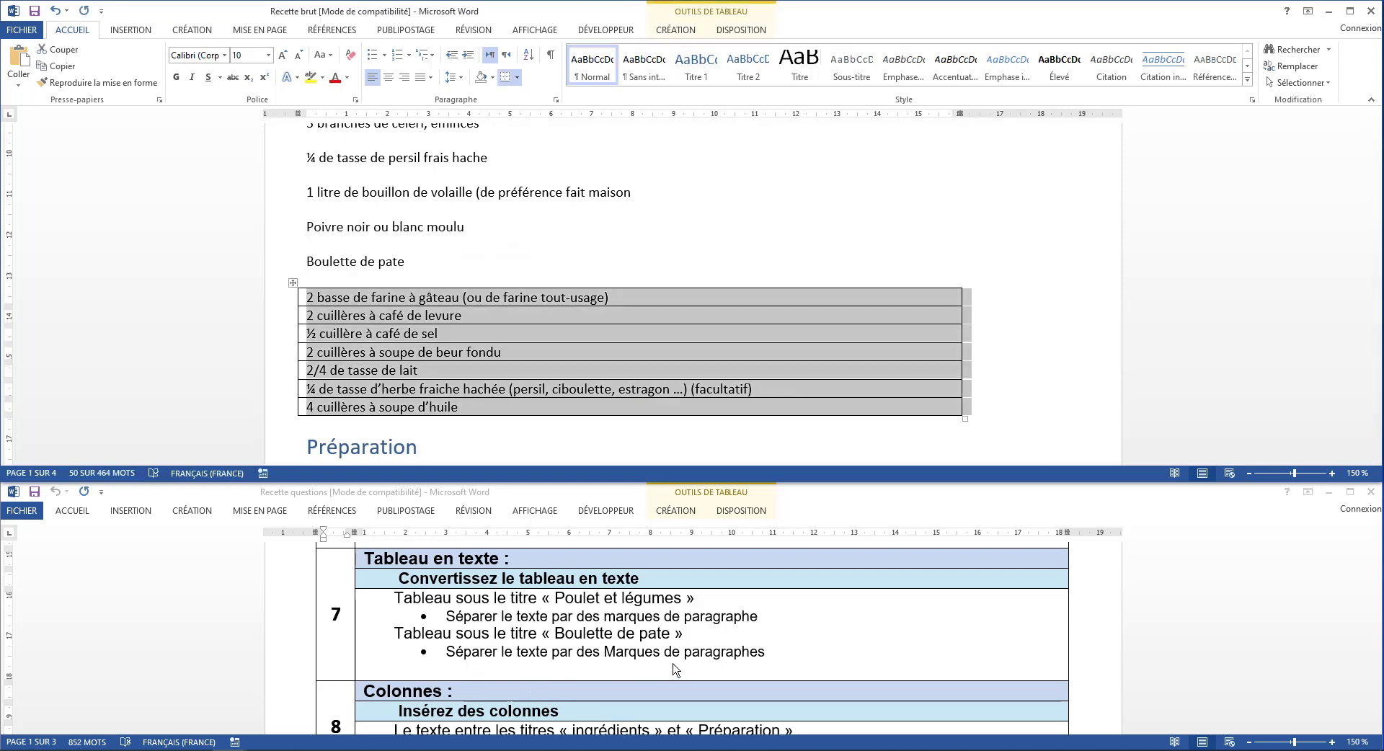
pyautogui.click(728, 15)
pyautogui.click(737, 32)
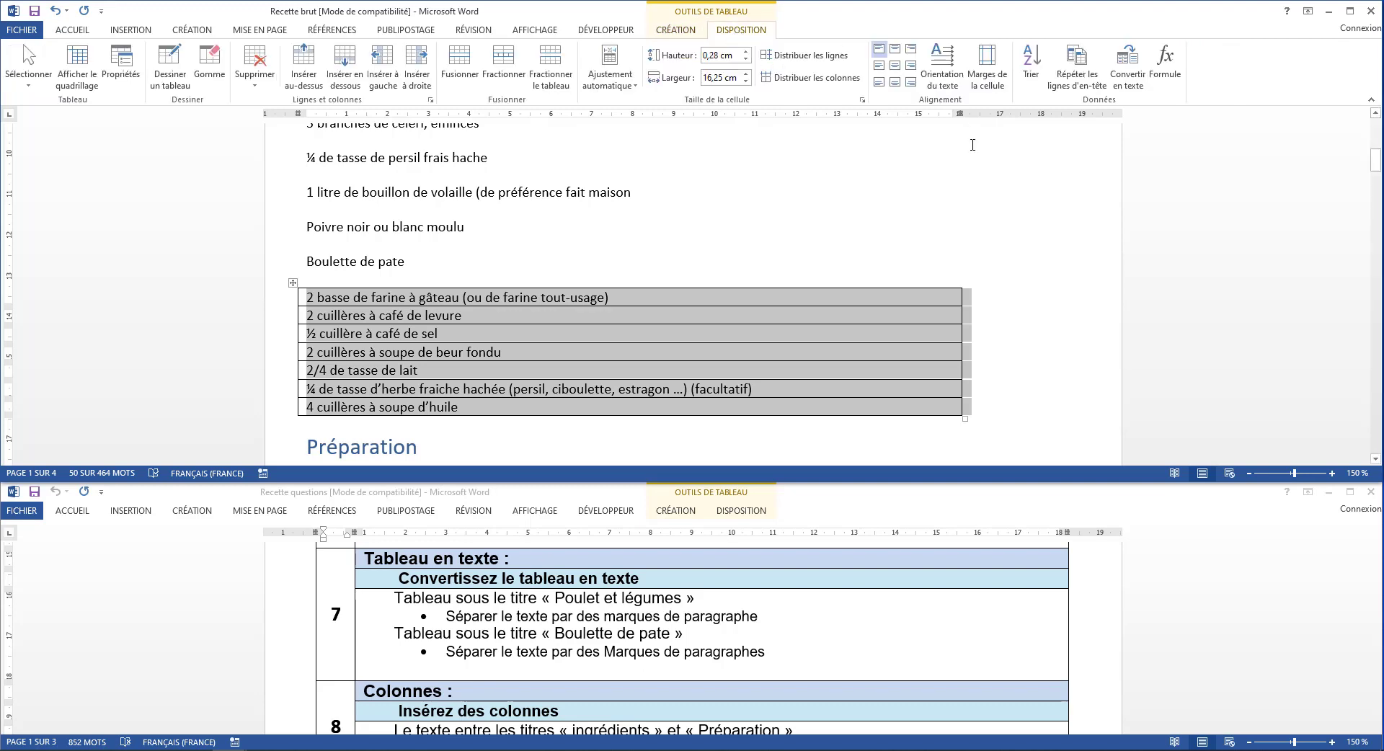
pyautogui.click(1129, 82)
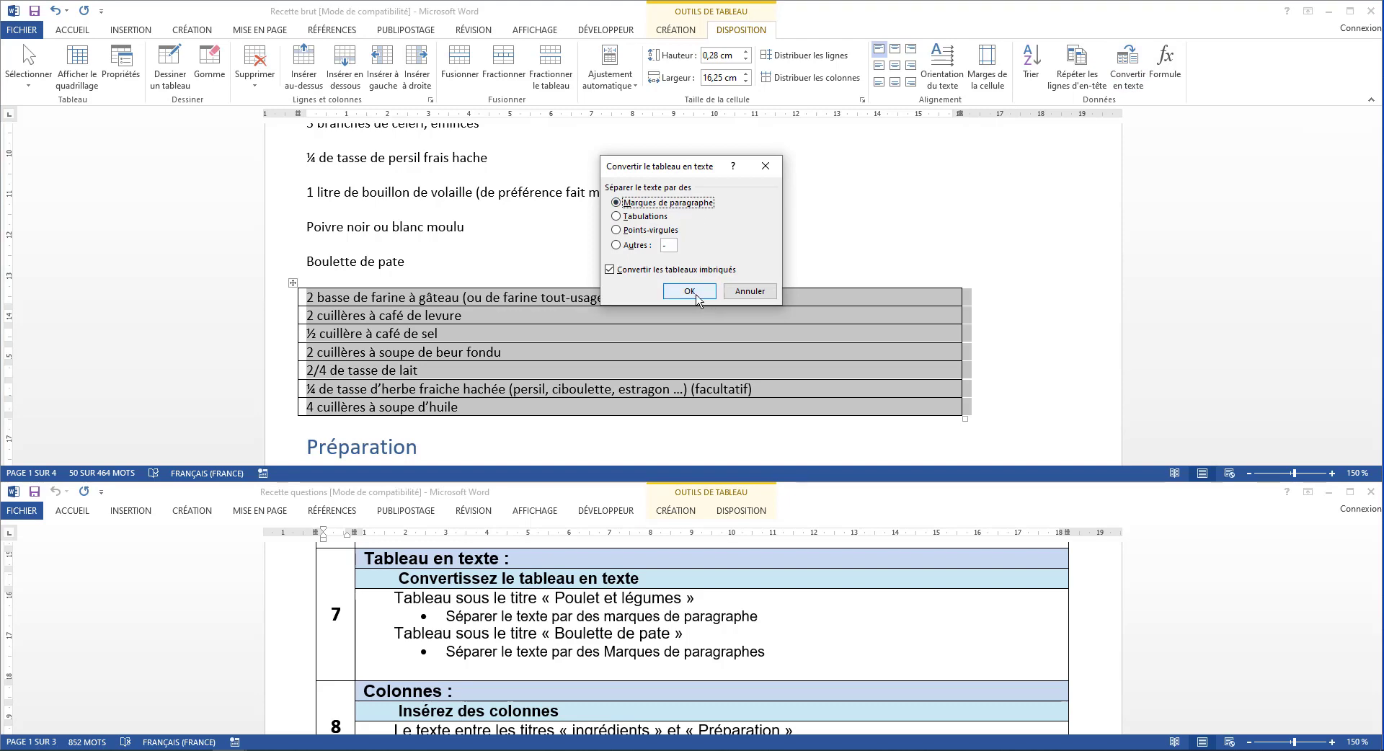
pyautogui.click(715, 290)
pyautogui.click(699, 301)
pyautogui.scroll(-3, 698, 299)
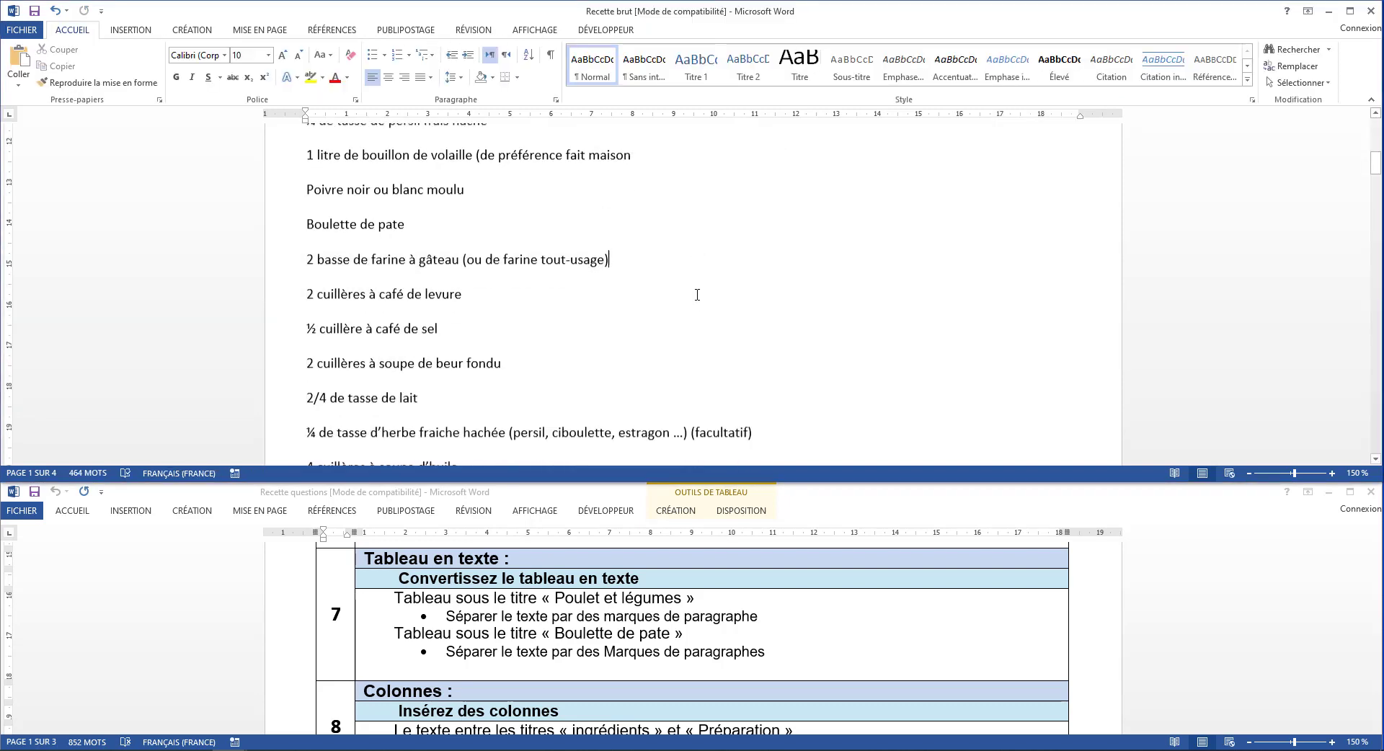
pyautogui.scroll(5, 697, 295)
pyautogui.scroll(-2, 698, 293)
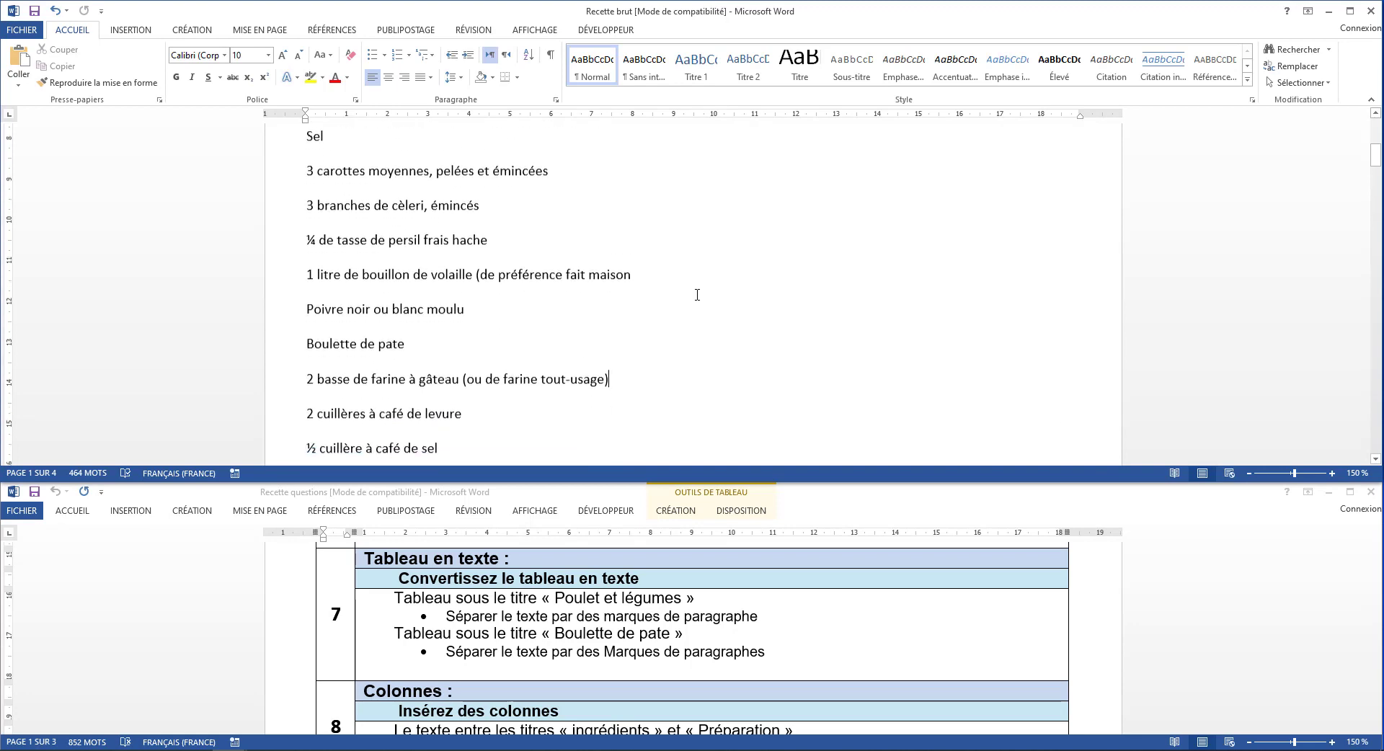
# Lay out the text between the headings Ingrédients and Préparation in two columns
pyautogui.scroll(-1, 559, 656)
pyautogui.scroll(-1, 559, 656)
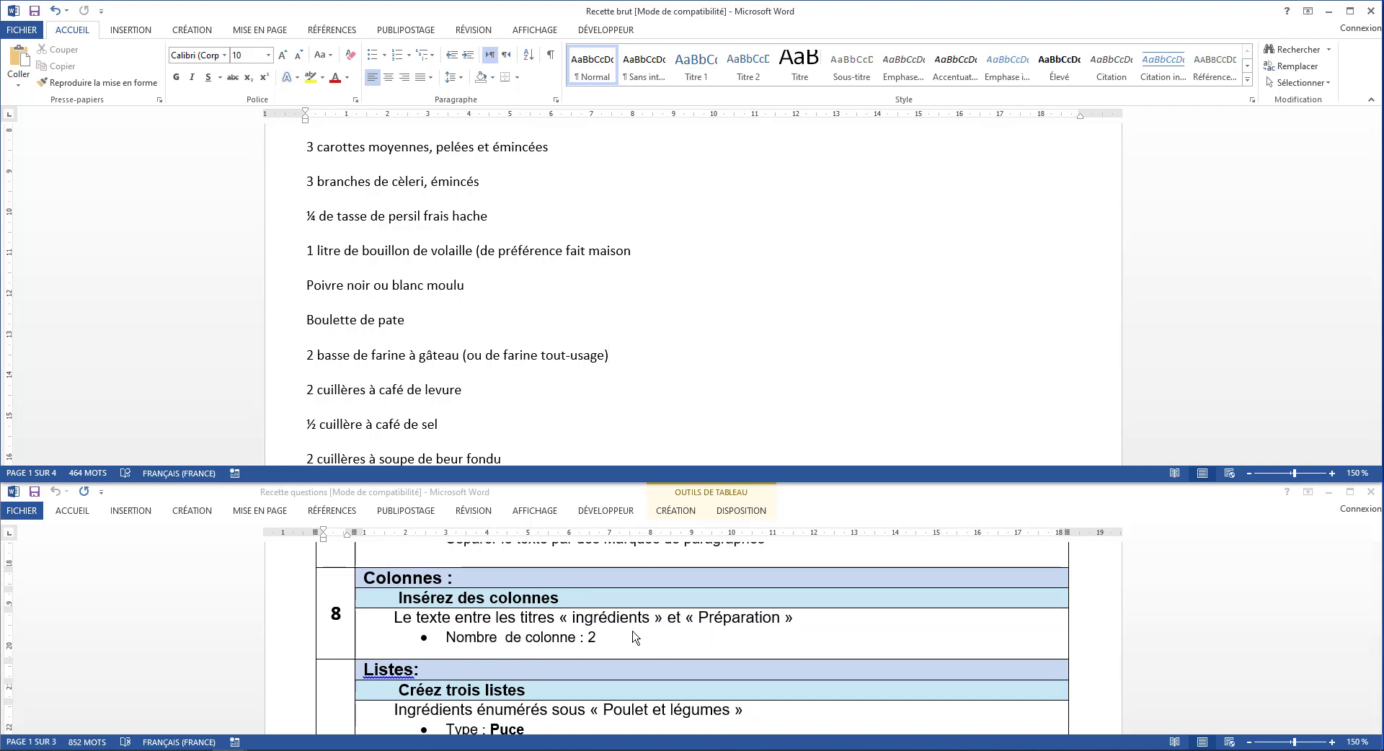
pyautogui.scroll(6, 572, 306)
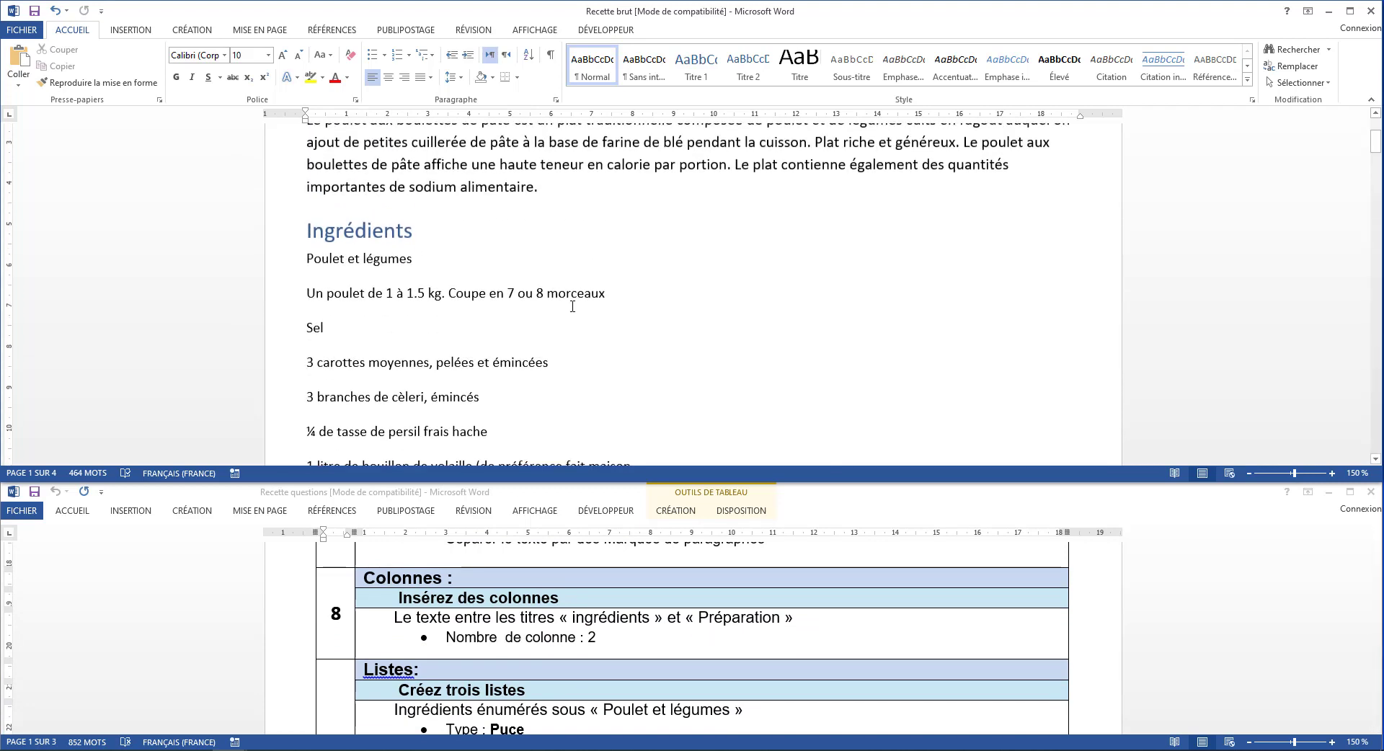
pyautogui.scroll(-6, 411, 329)
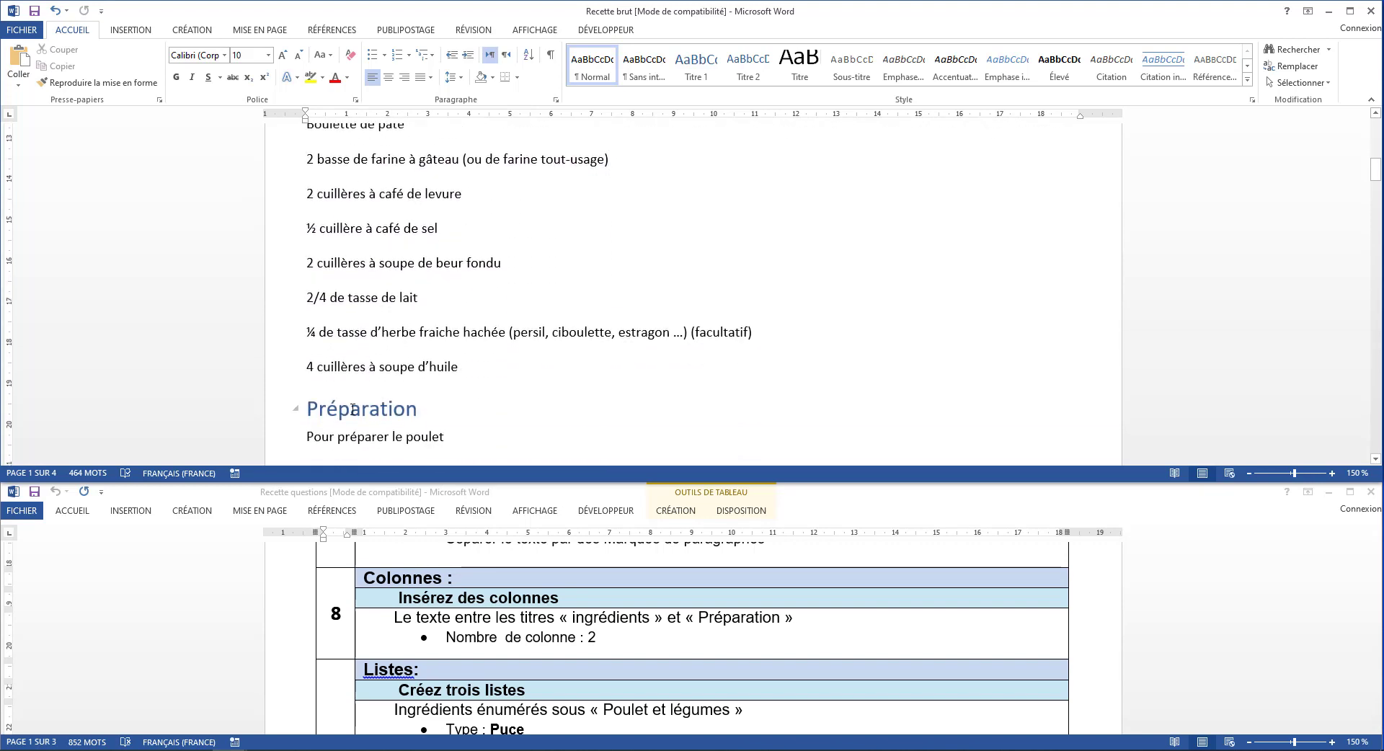
pyautogui.scroll(5, 419, 298)
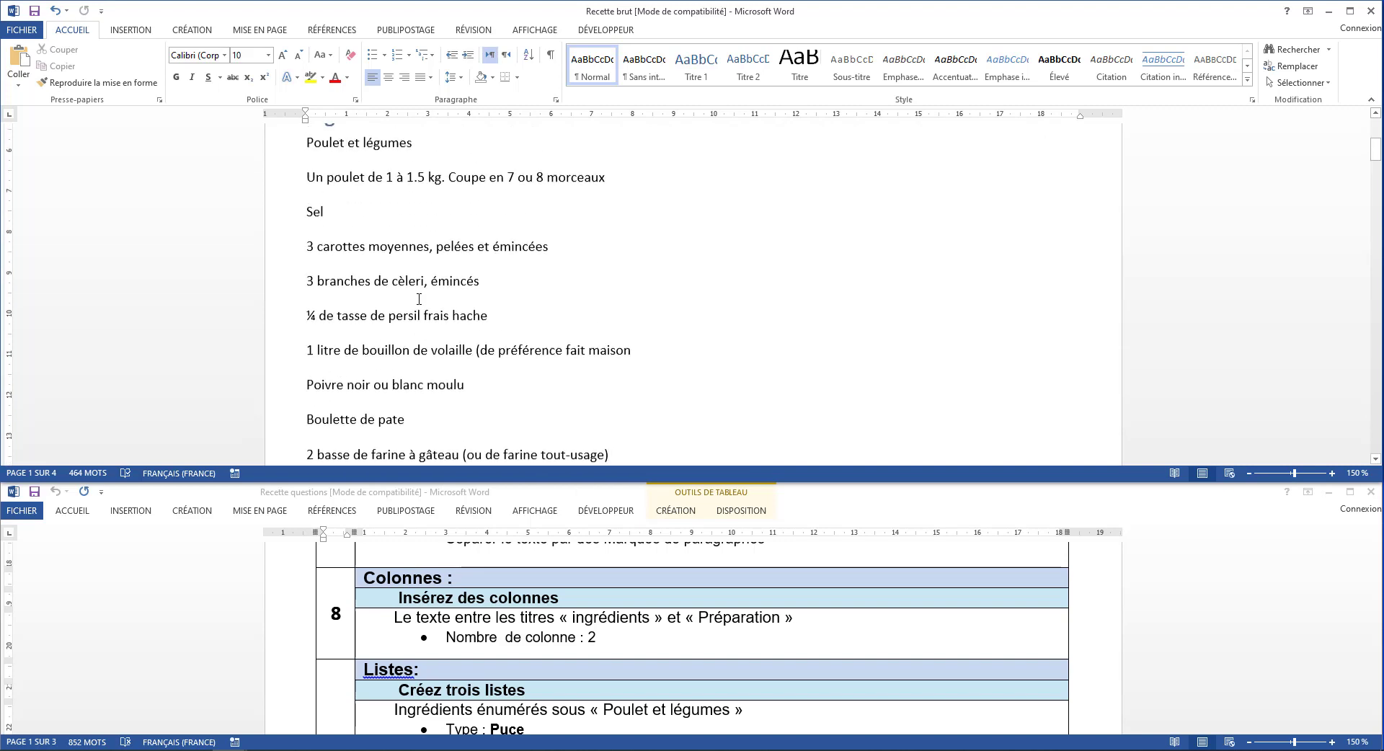
pyautogui.scroll(1, 419, 298)
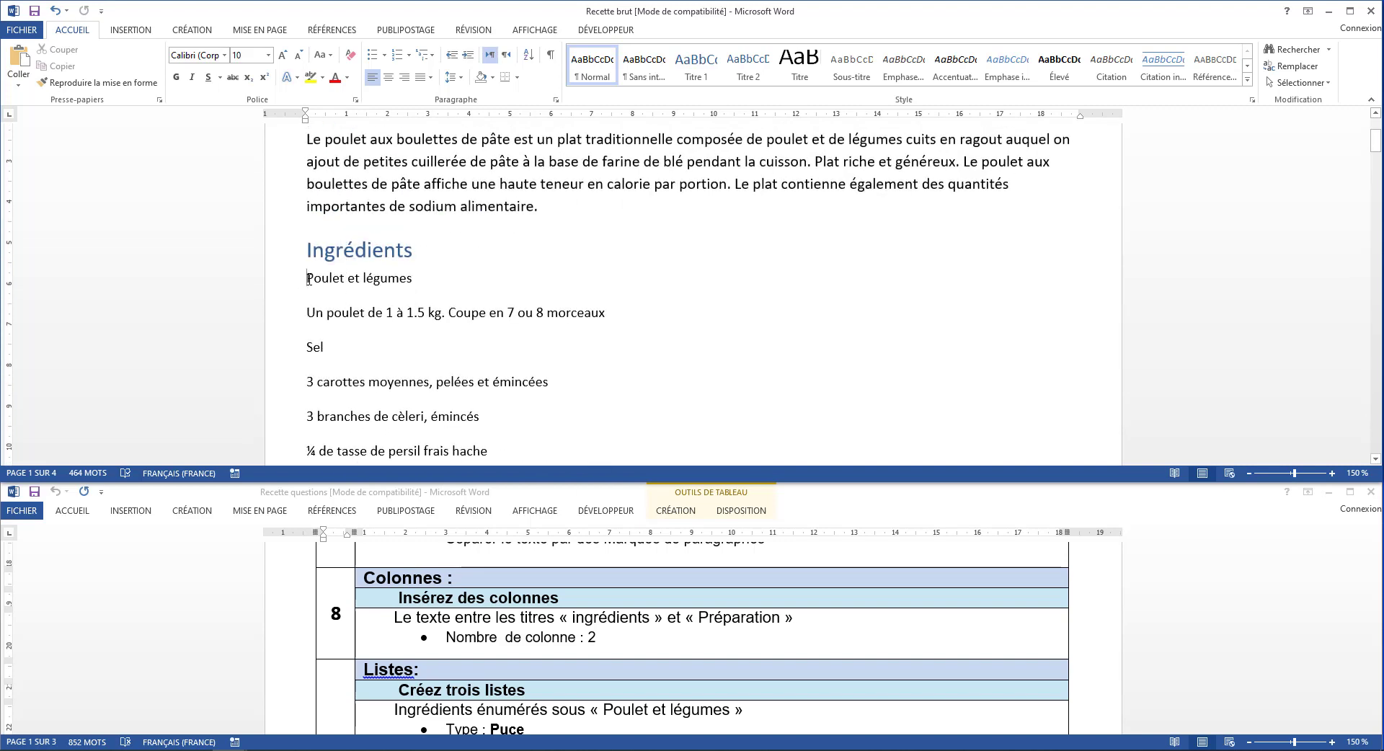
pyautogui.moveTo(308, 279); pyautogui.dragTo(463, 344)
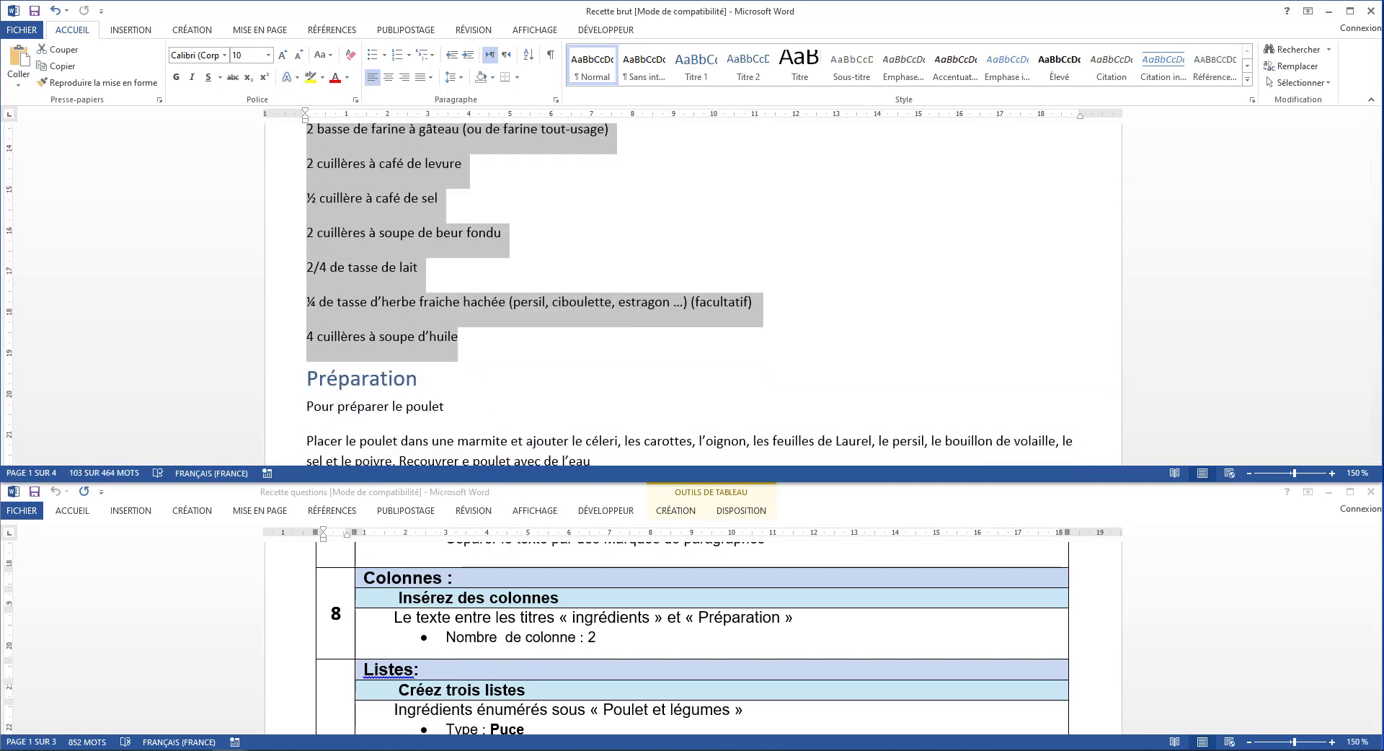
pyautogui.click(258, 30)
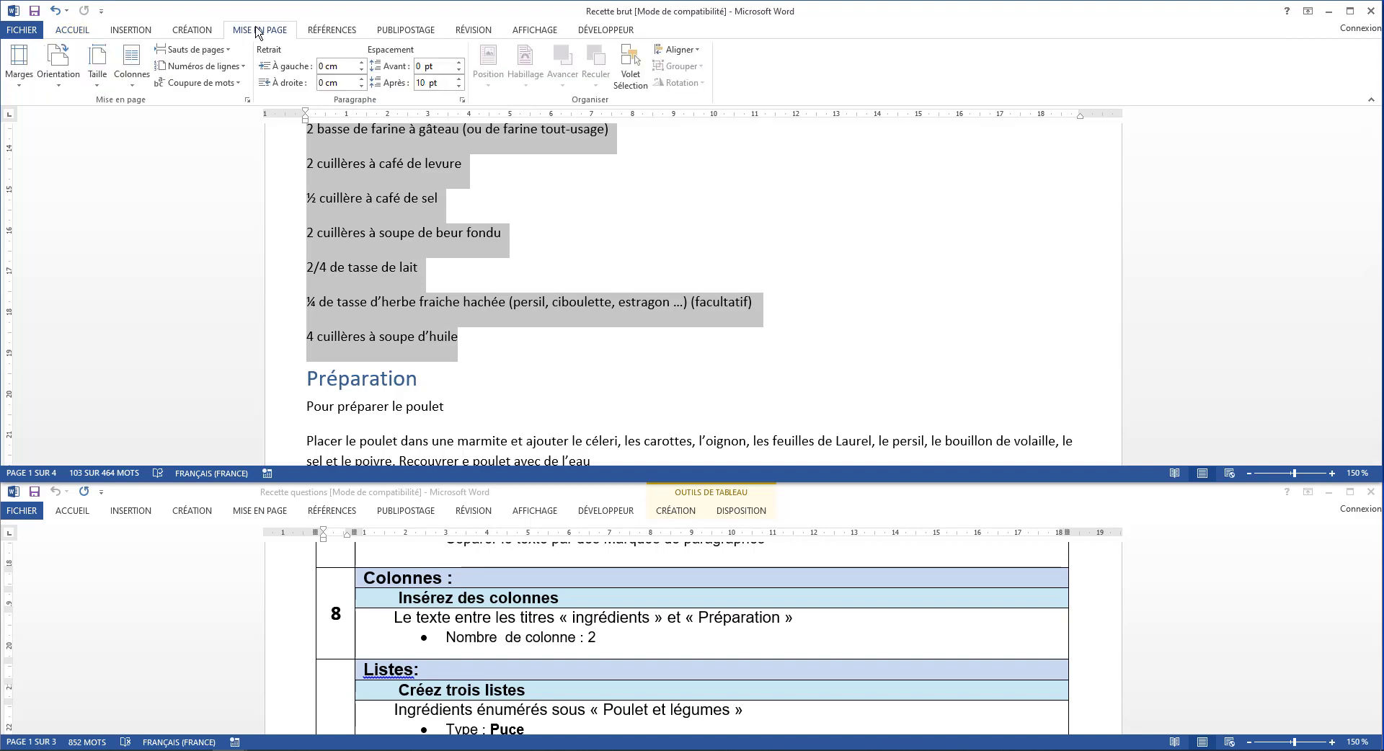
pyautogui.click(131, 64)
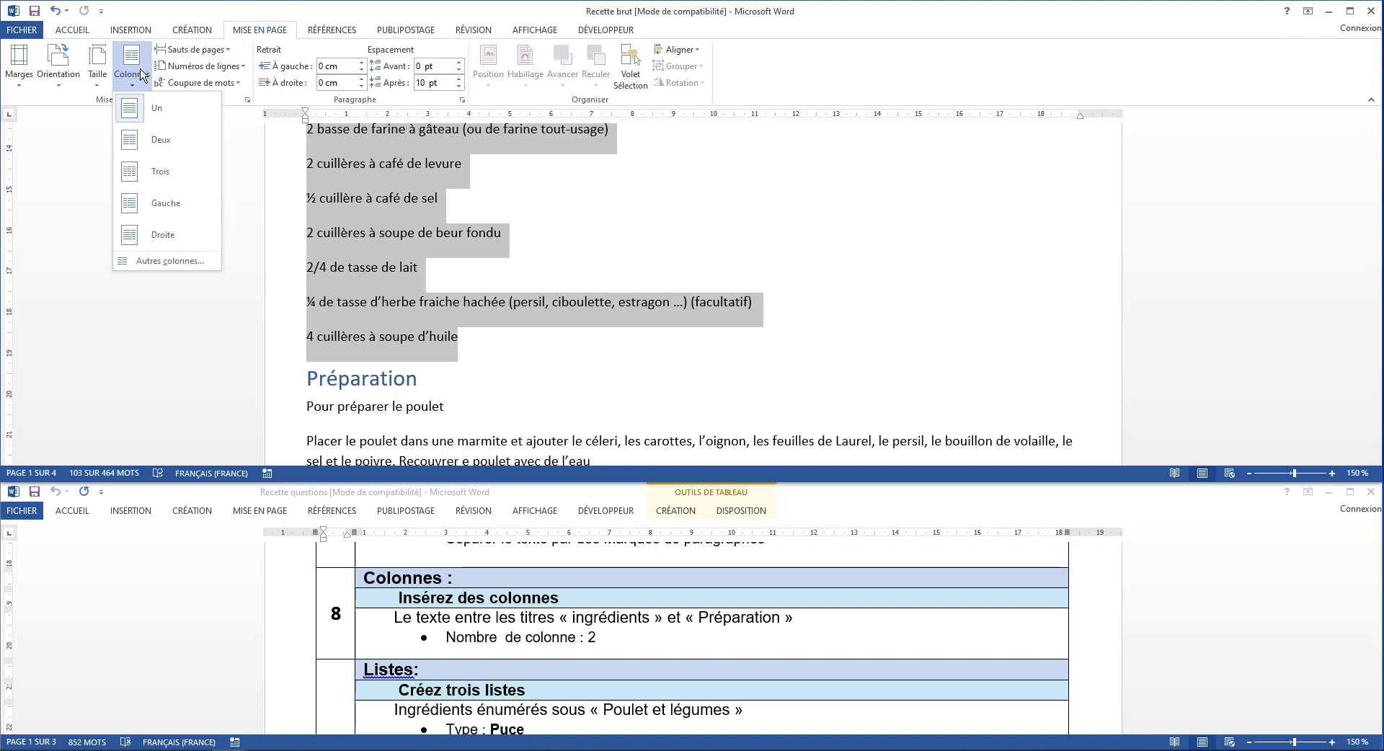
pyautogui.click(159, 142)
pyautogui.scroll(3, 530, 289)
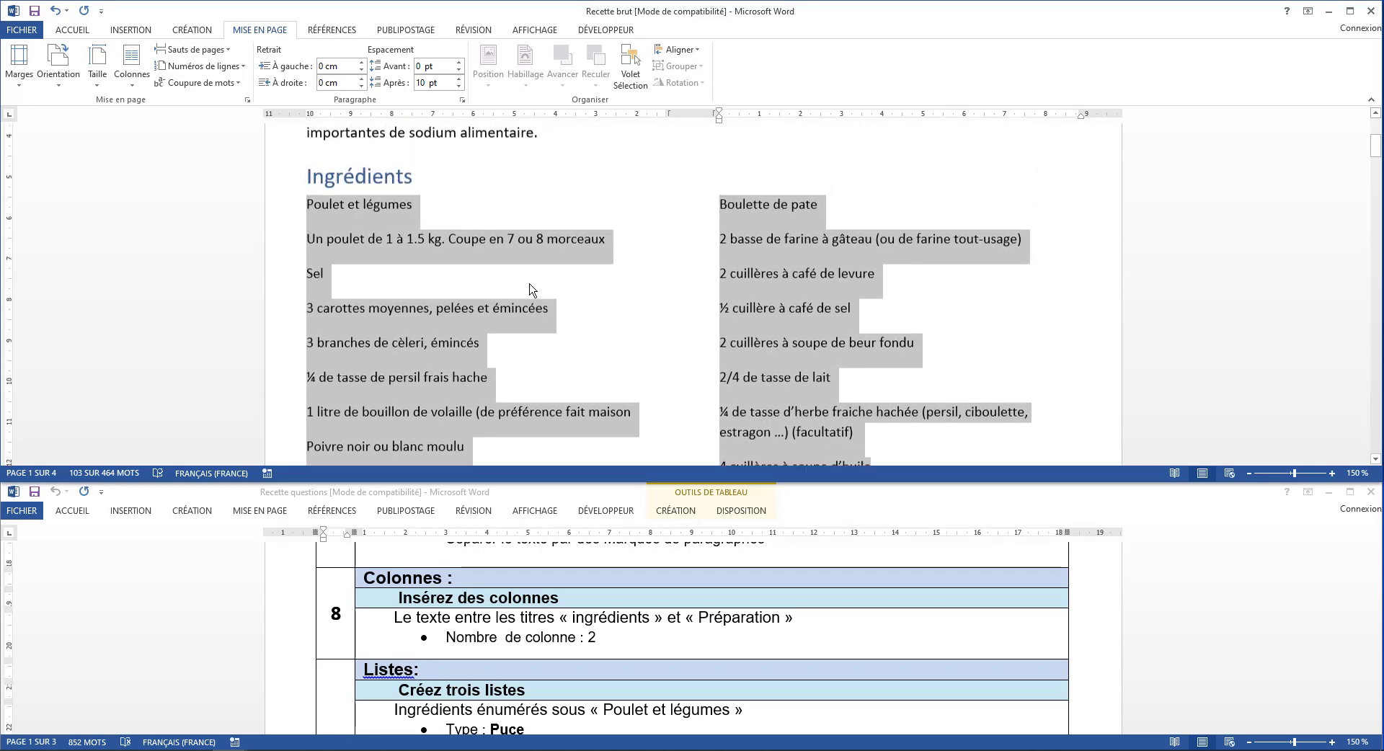
pyautogui.scroll(-1, 530, 289)
pyautogui.scroll(1, 531, 288)
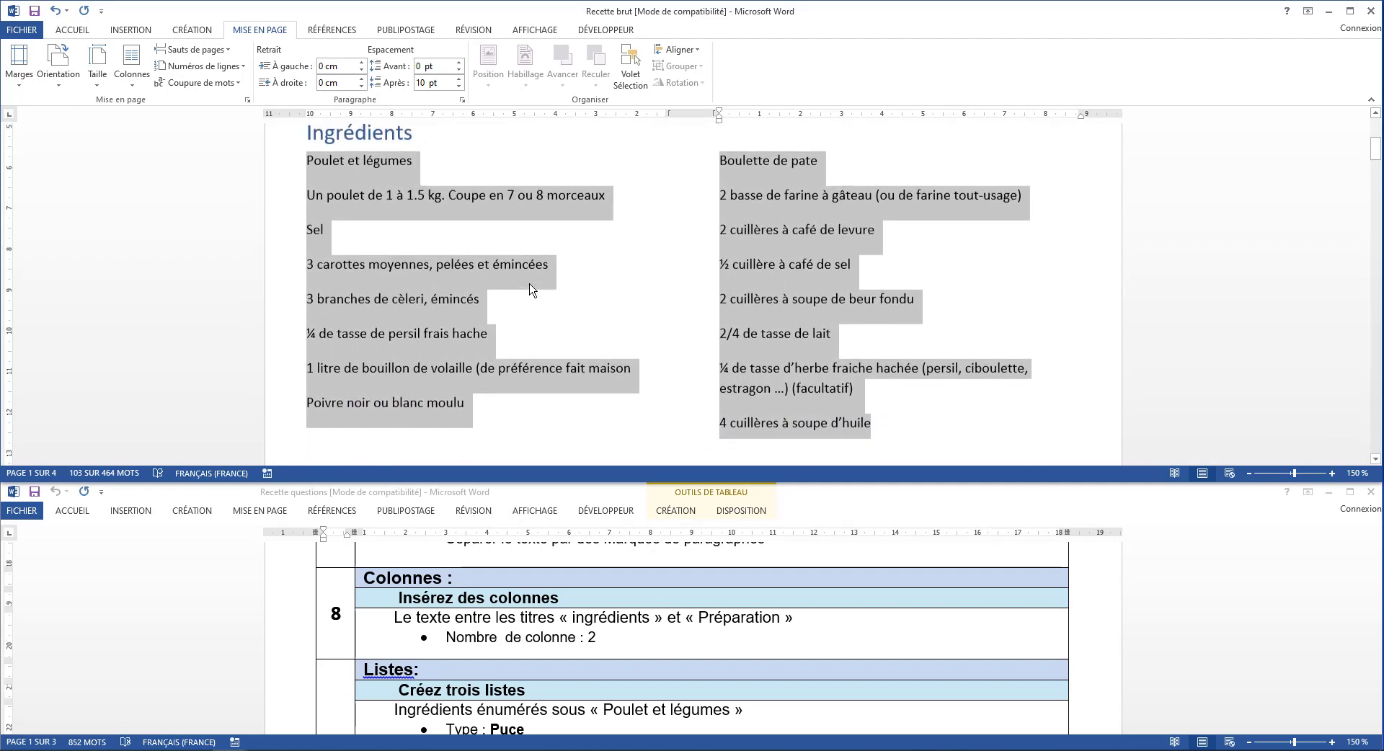
# Turn the ingredients listed under Poulet et légumes and those under Boulette de pate into bulleted lists
pyautogui.scroll(-4, 517, 632)
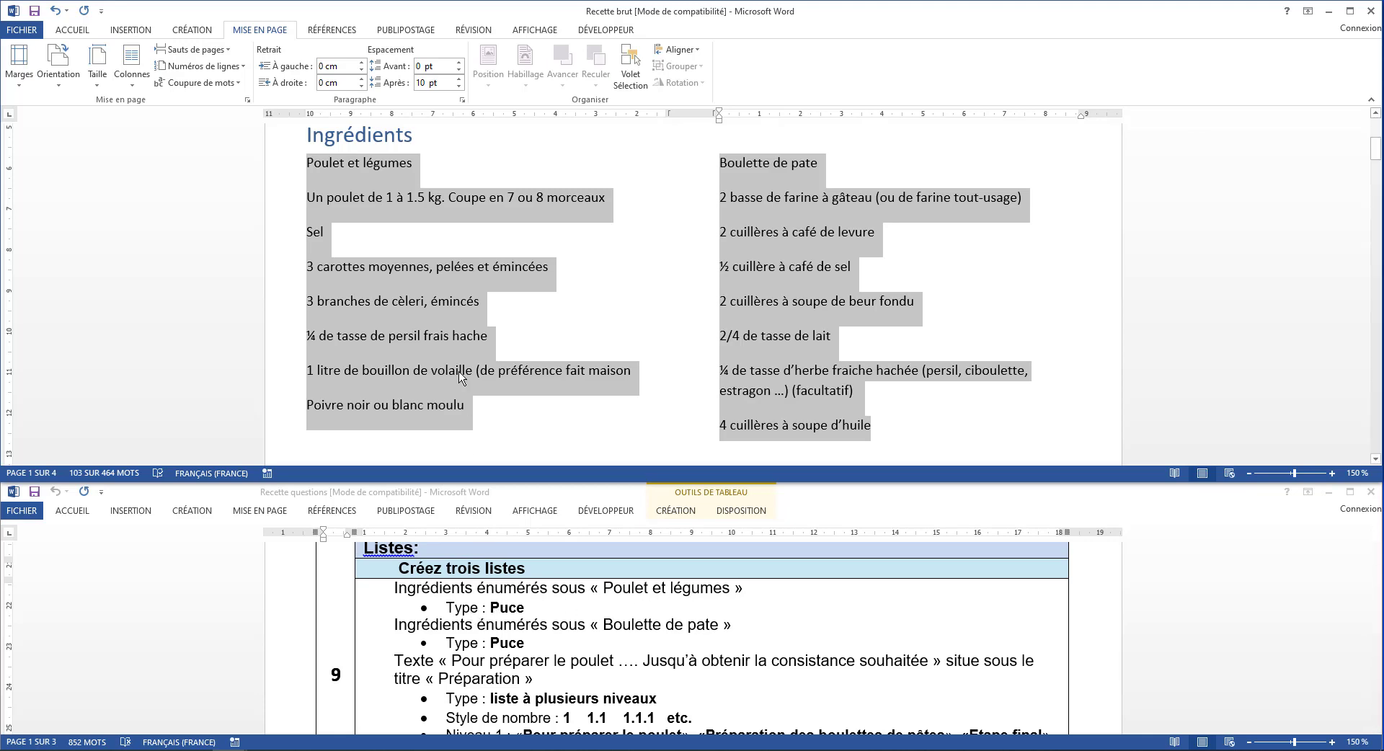
pyautogui.scroll(1, 444, 311)
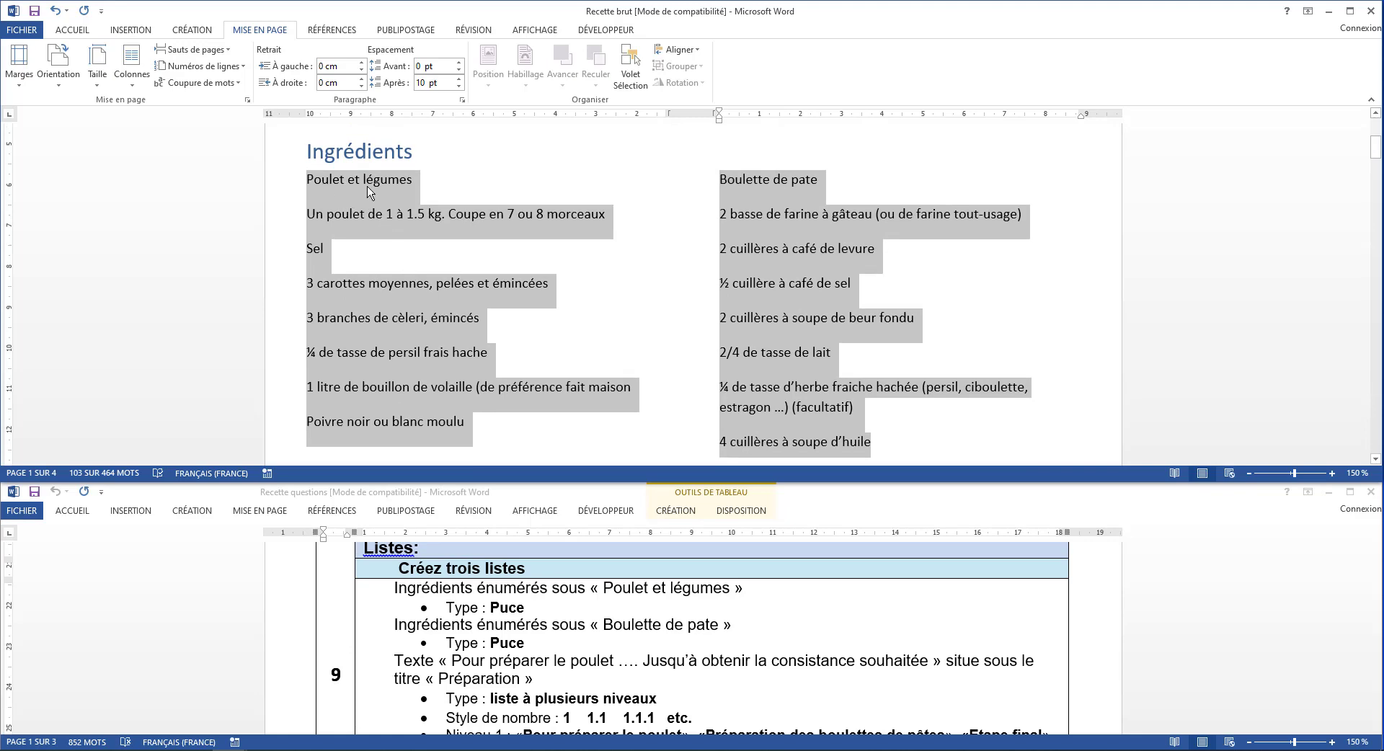
pyautogui.click(347, 248)
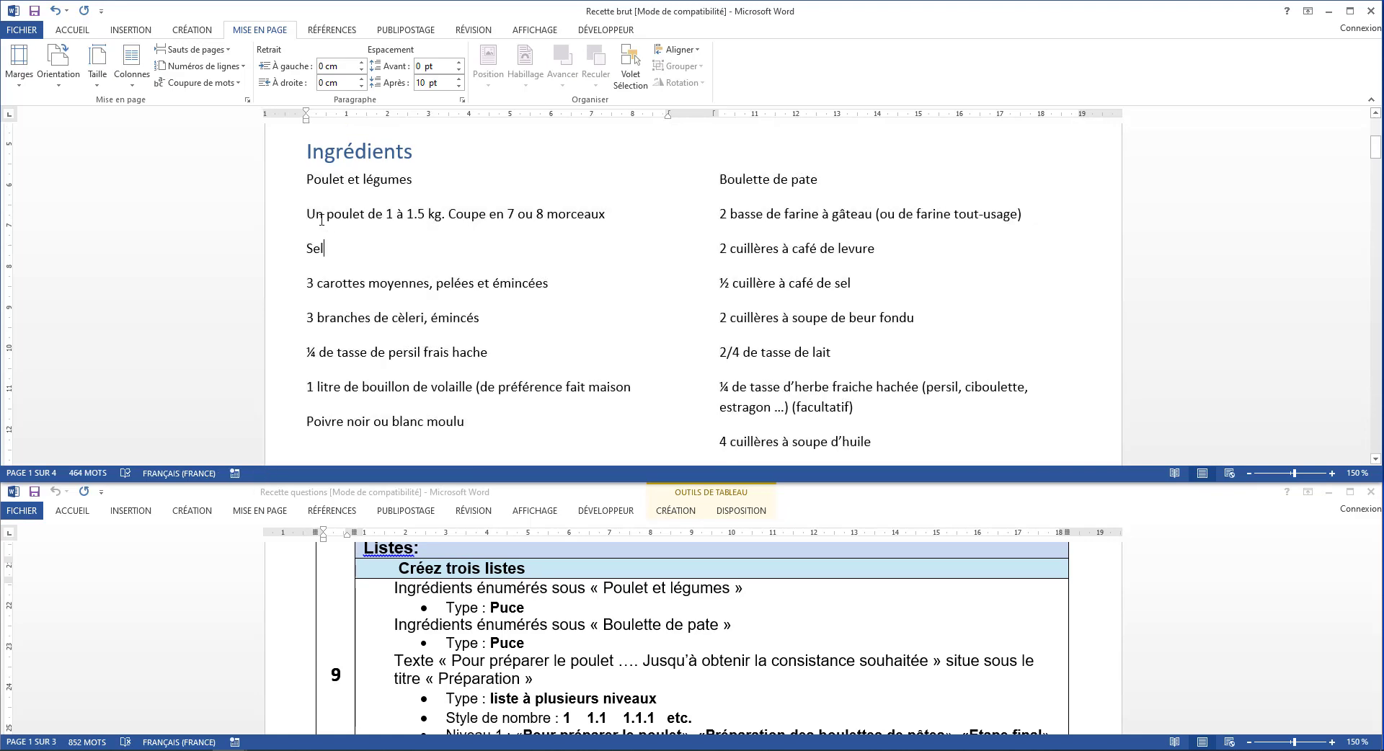
pyautogui.moveTo(306, 214); pyautogui.dragTo(468, 421)
pyautogui.scroll(-2, 469, 421)
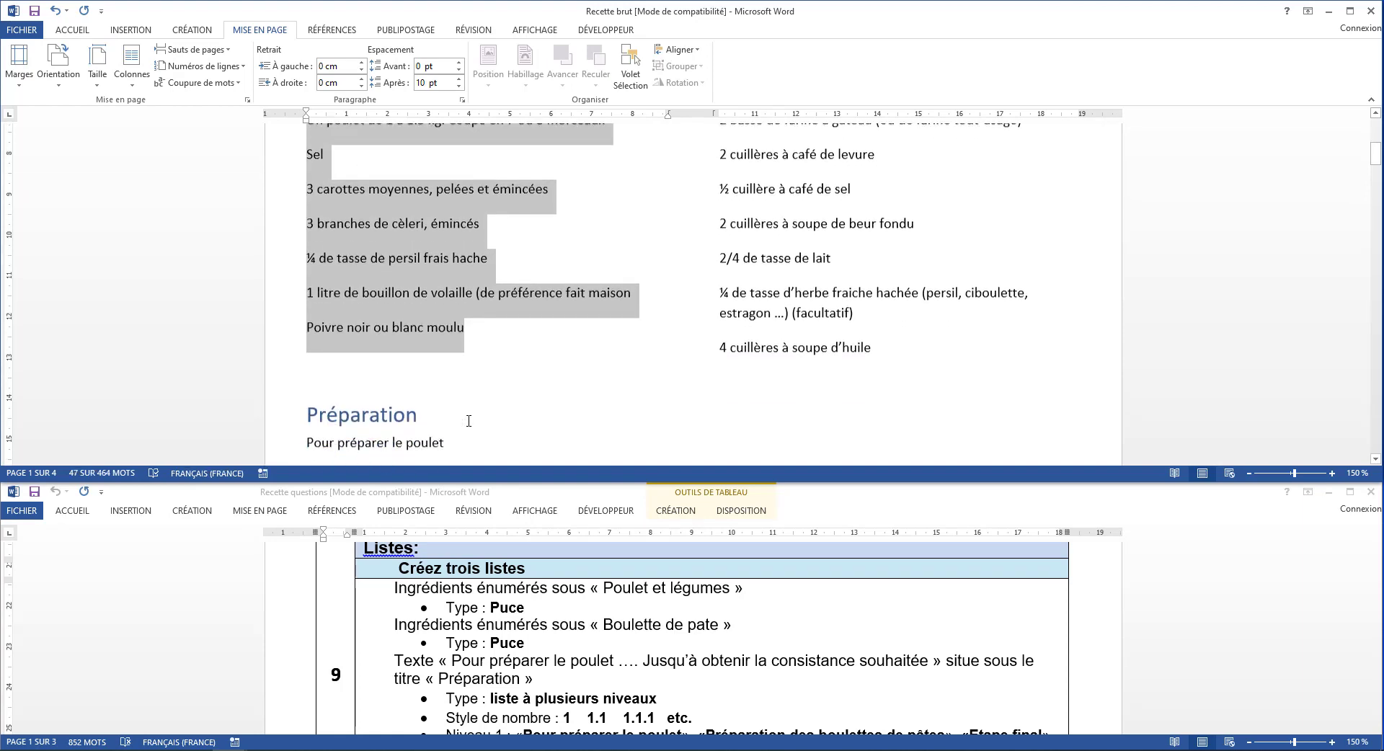
pyautogui.scroll(2, 468, 420)
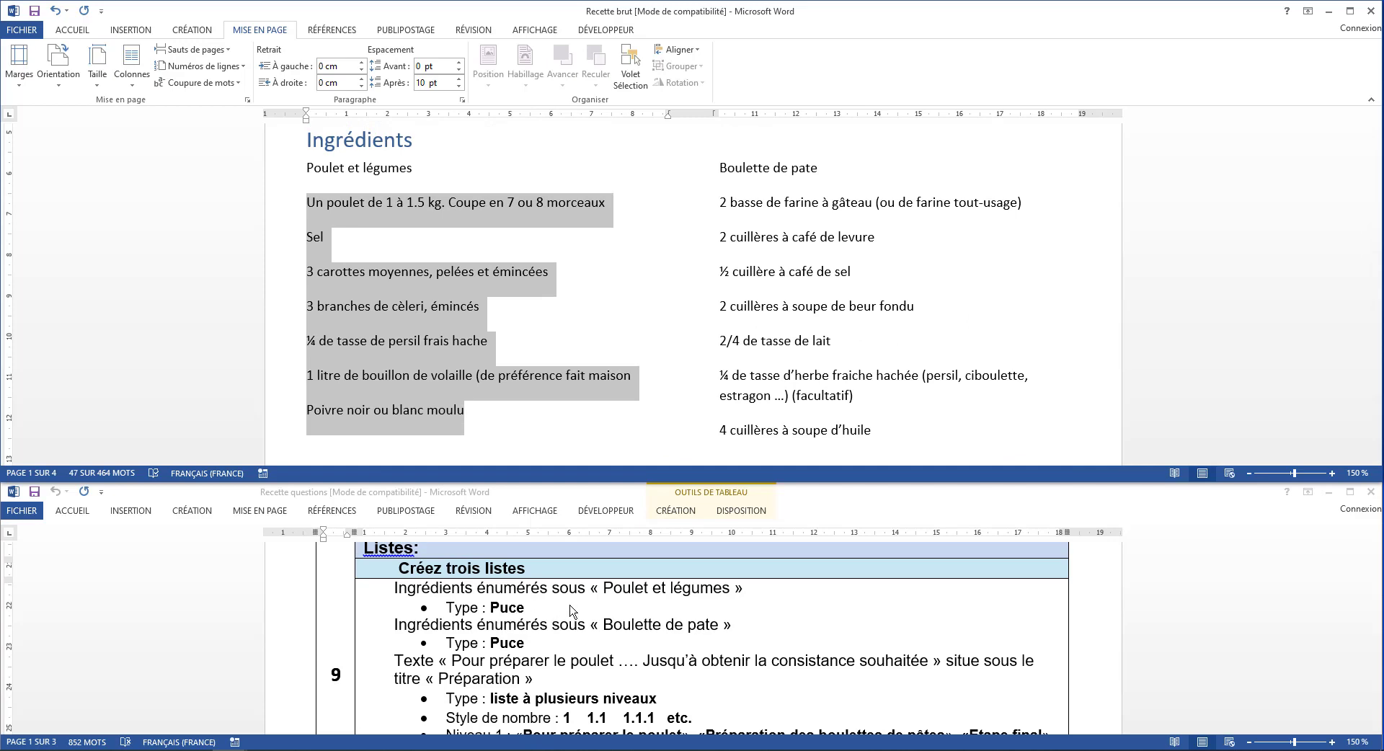
pyautogui.click(84, 32)
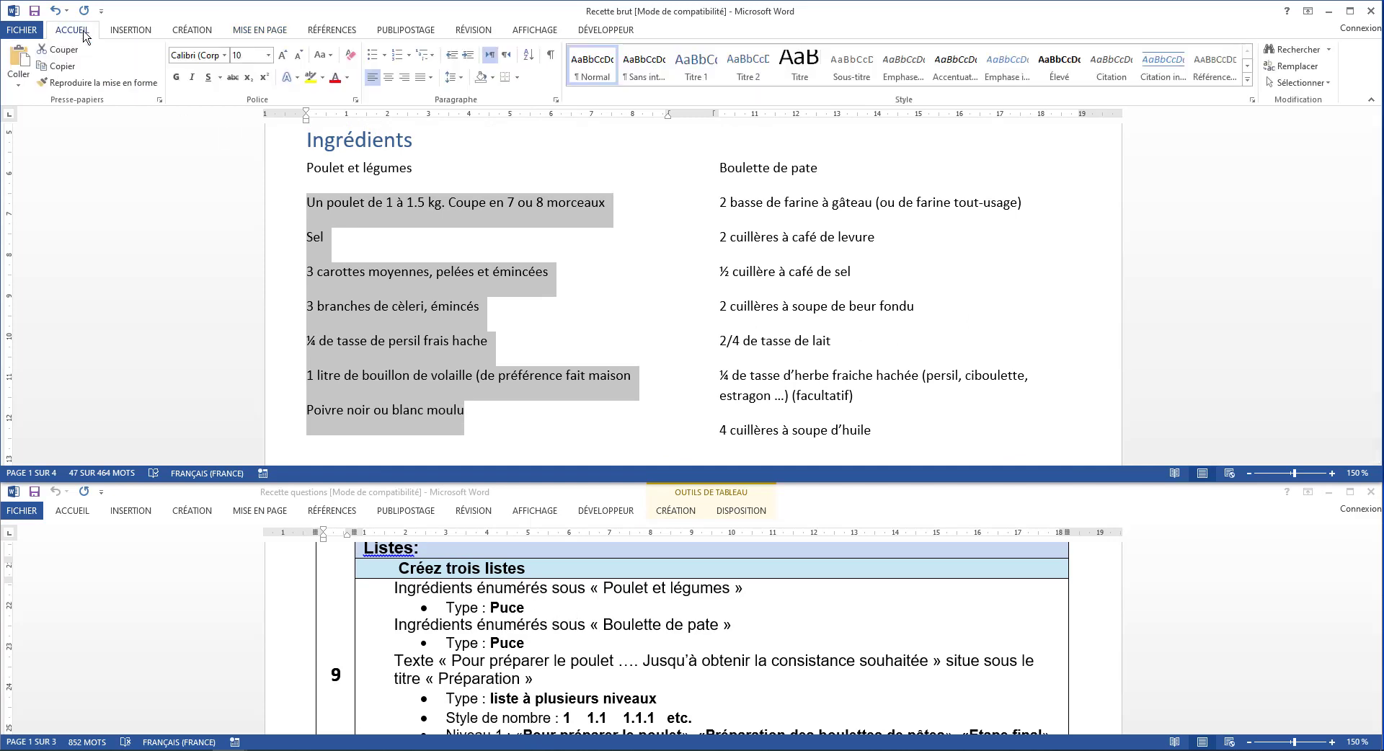
pyautogui.click(368, 59)
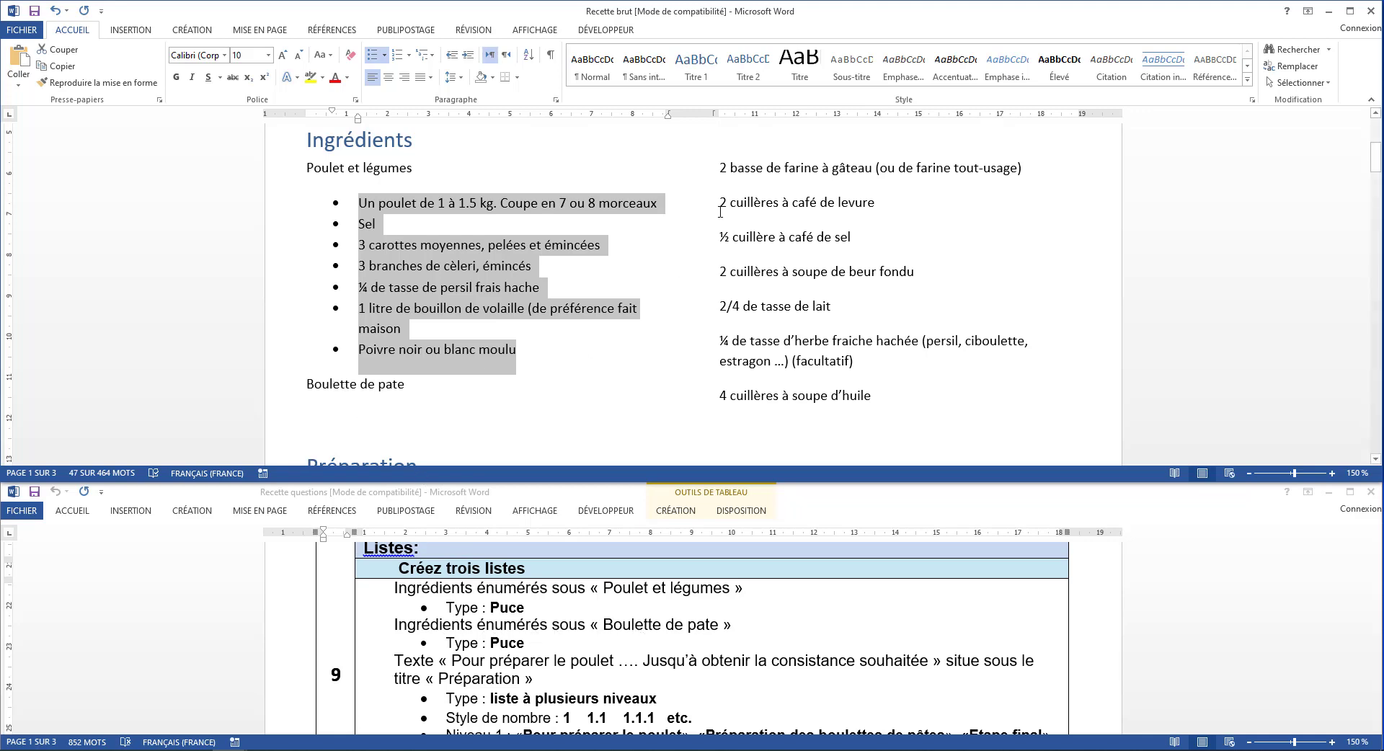
pyautogui.moveTo(717, 170); pyautogui.dragTo(874, 395)
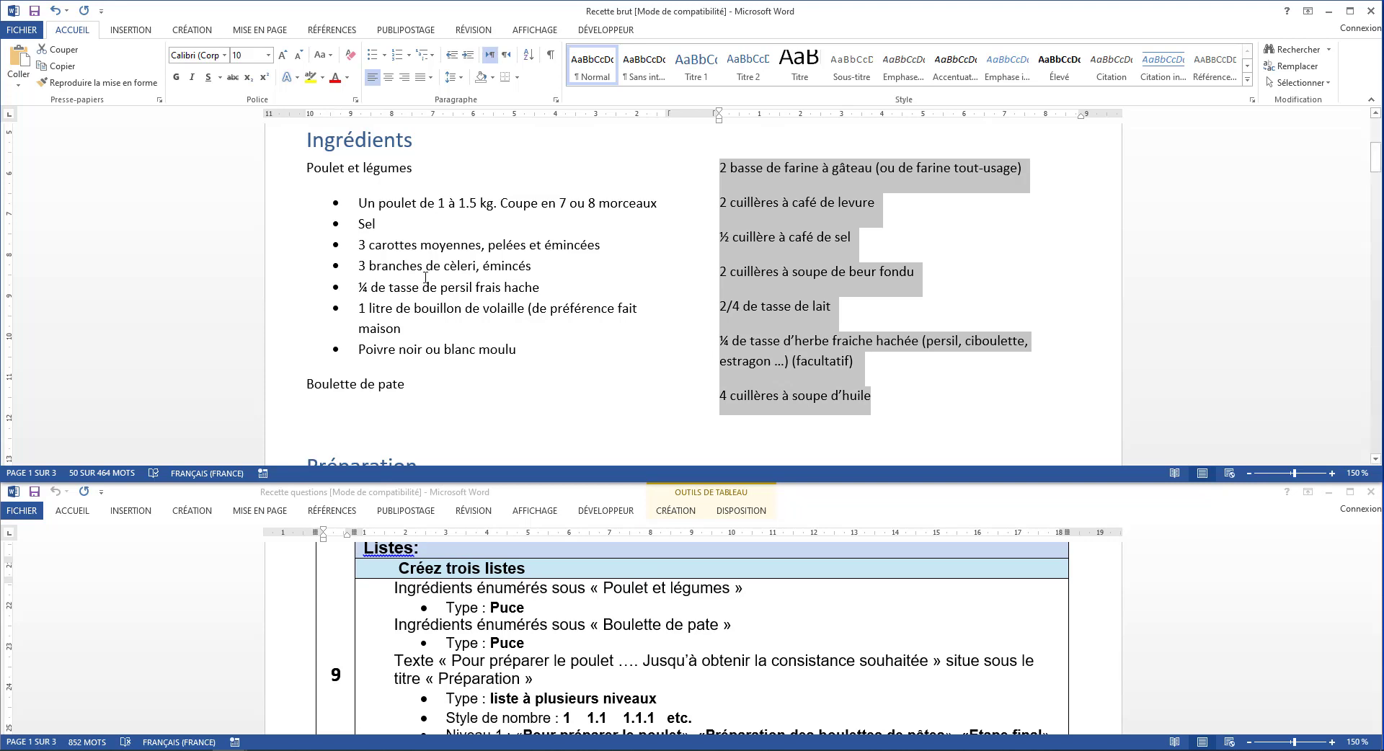
pyautogui.click(372, 57)
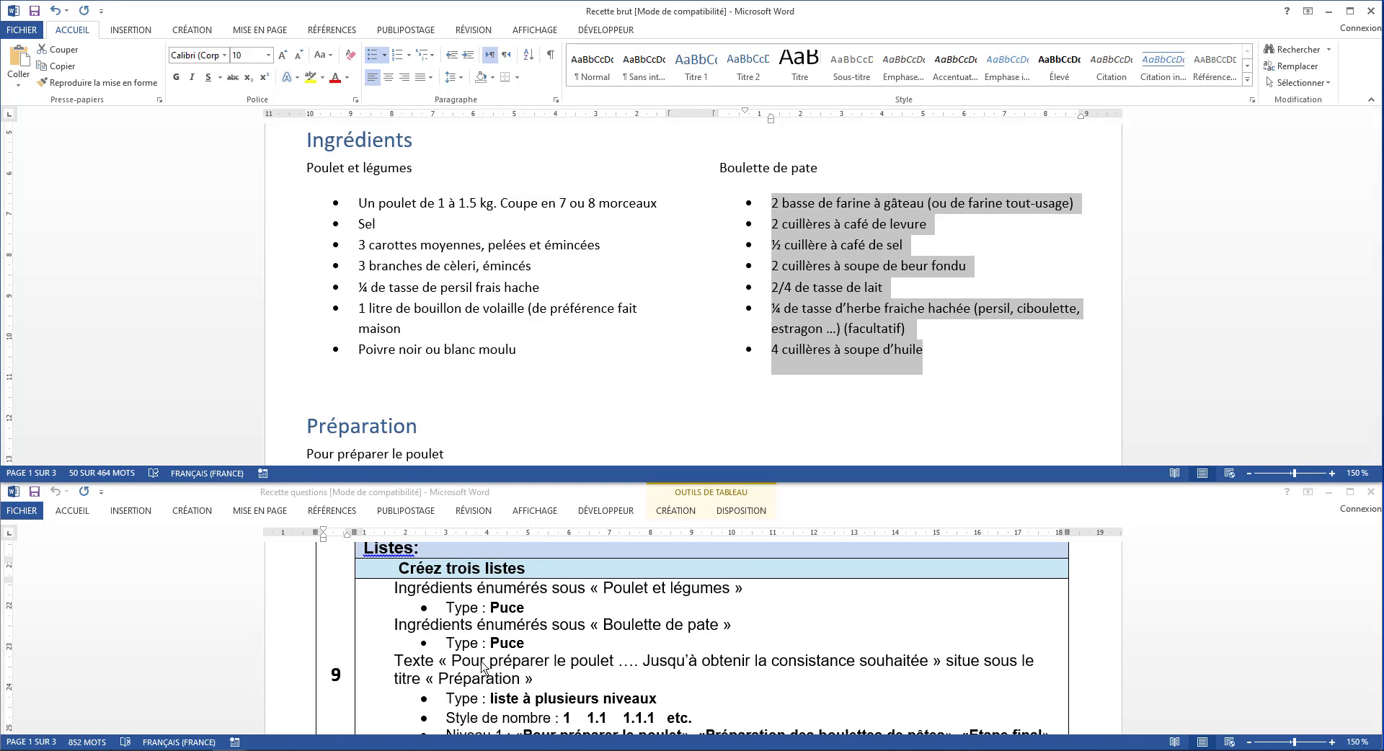
pyautogui.scroll(-3, 483, 667)
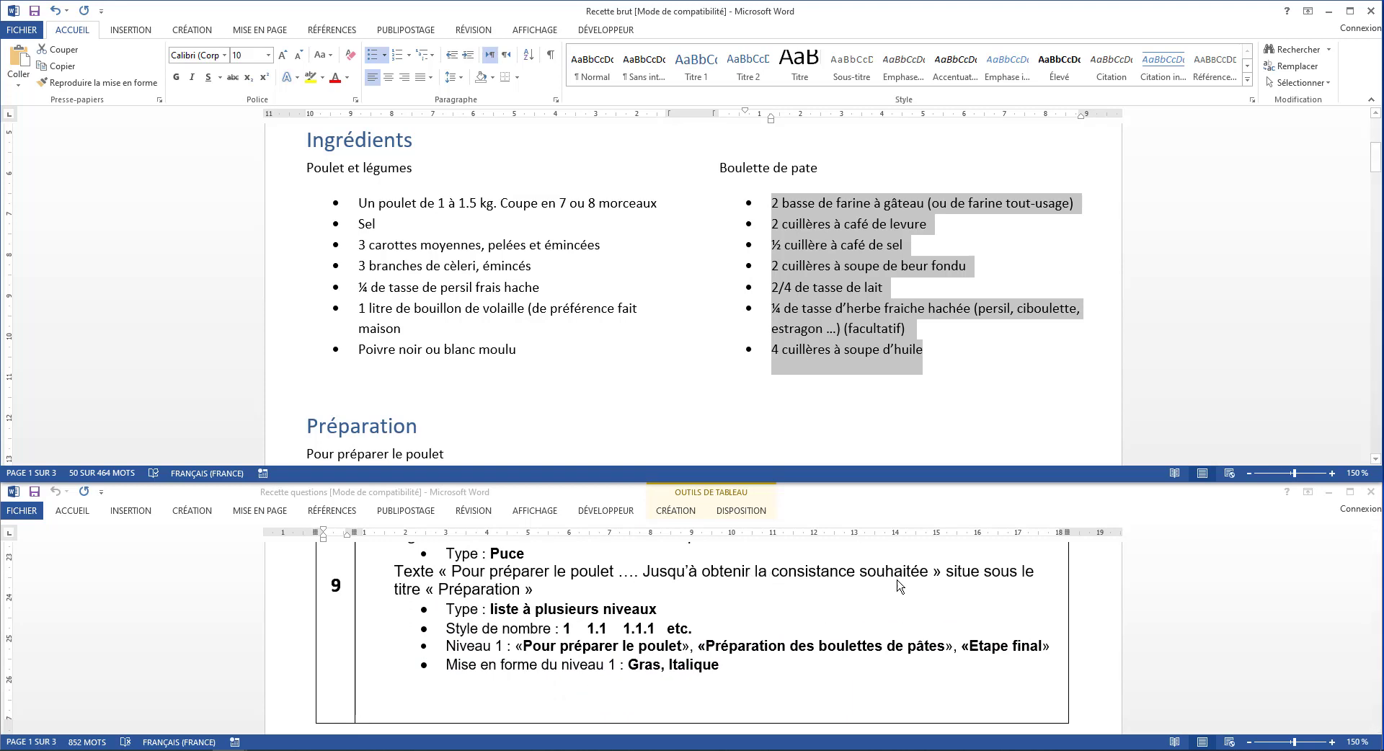
pyautogui.scroll(-1, 498, 387)
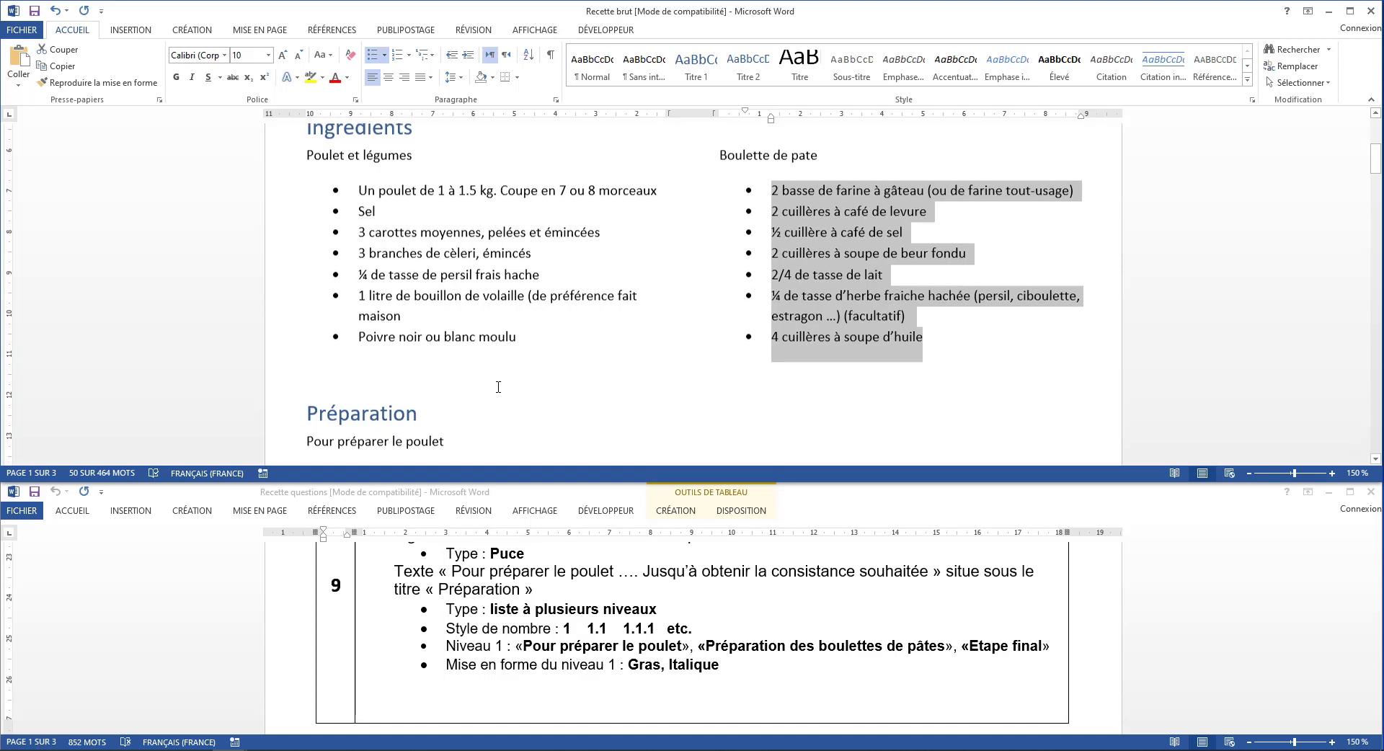
pyautogui.scroll(-5, 497, 387)
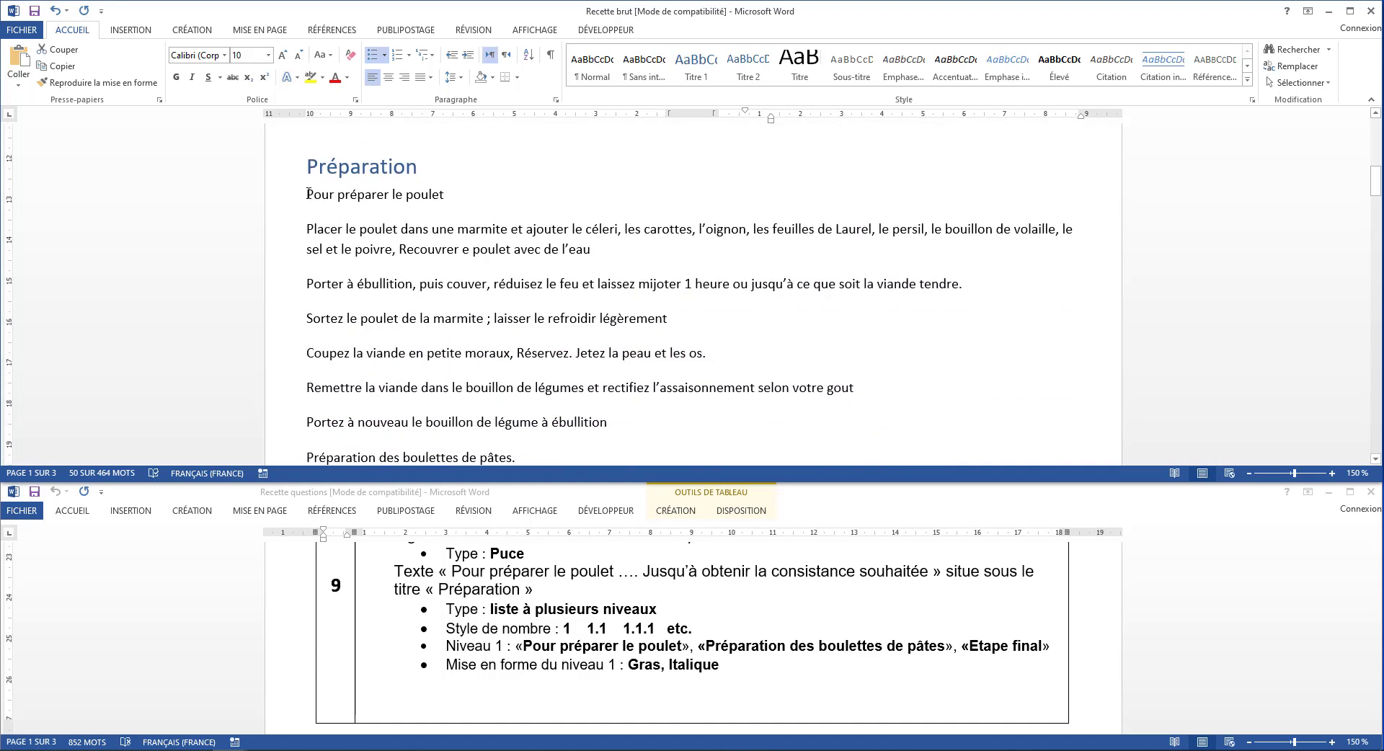
pyautogui.moveTo(307, 196); pyautogui.dragTo(728, 401)
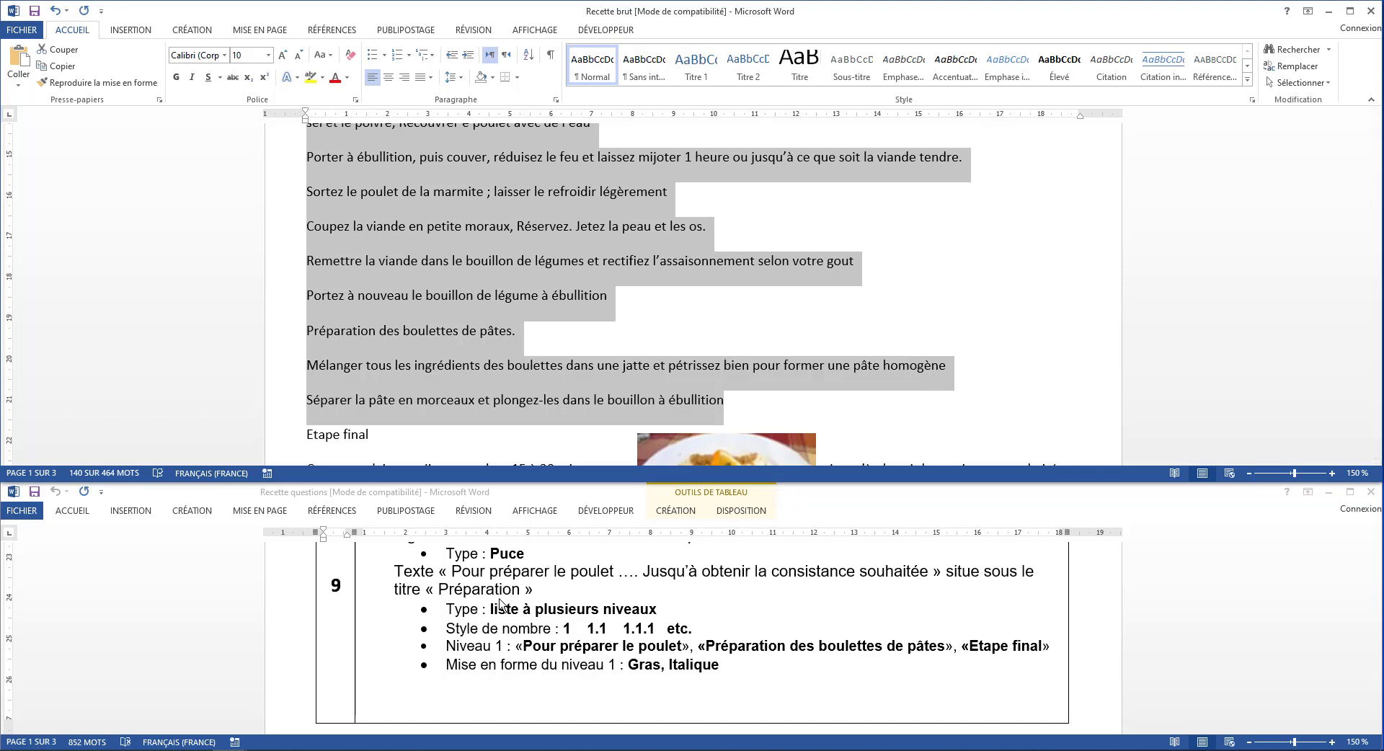
pyautogui.scroll(-4, 566, 401)
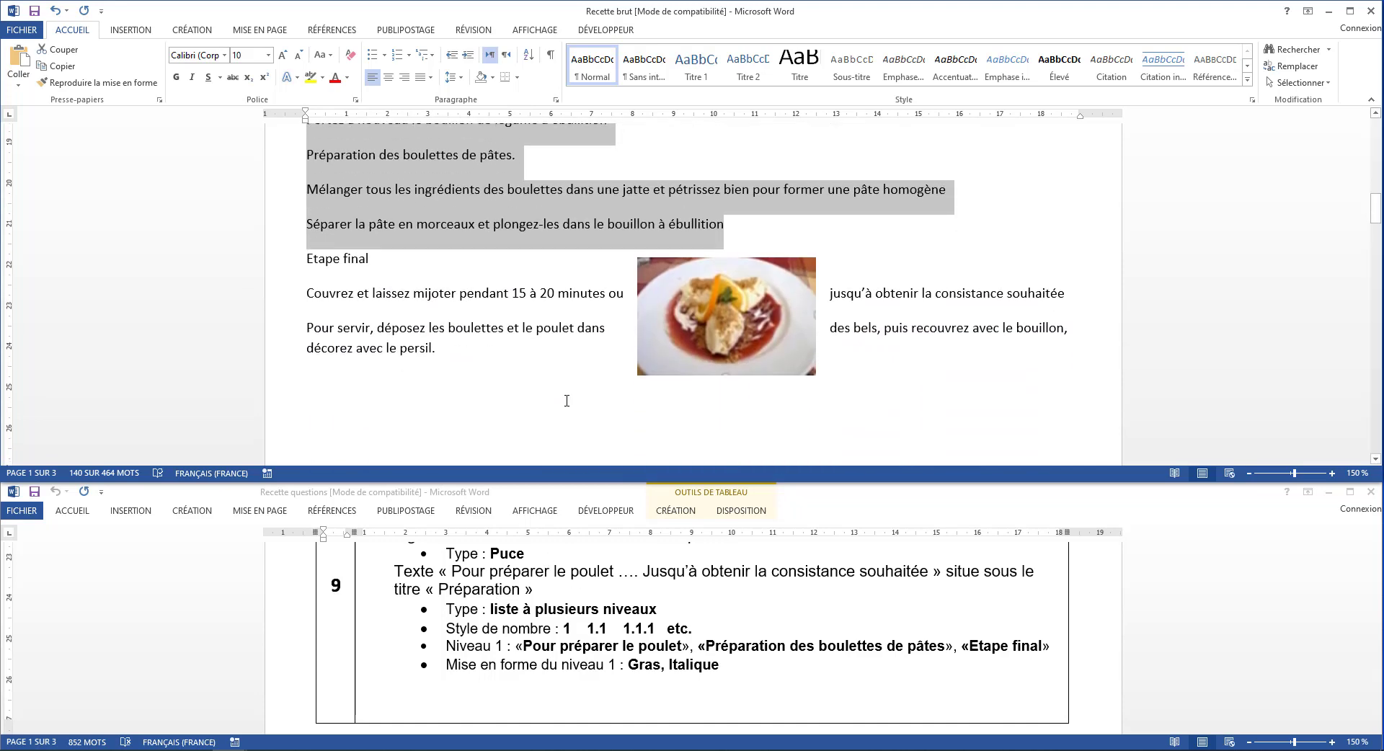
pyautogui.scroll(8, 567, 400)
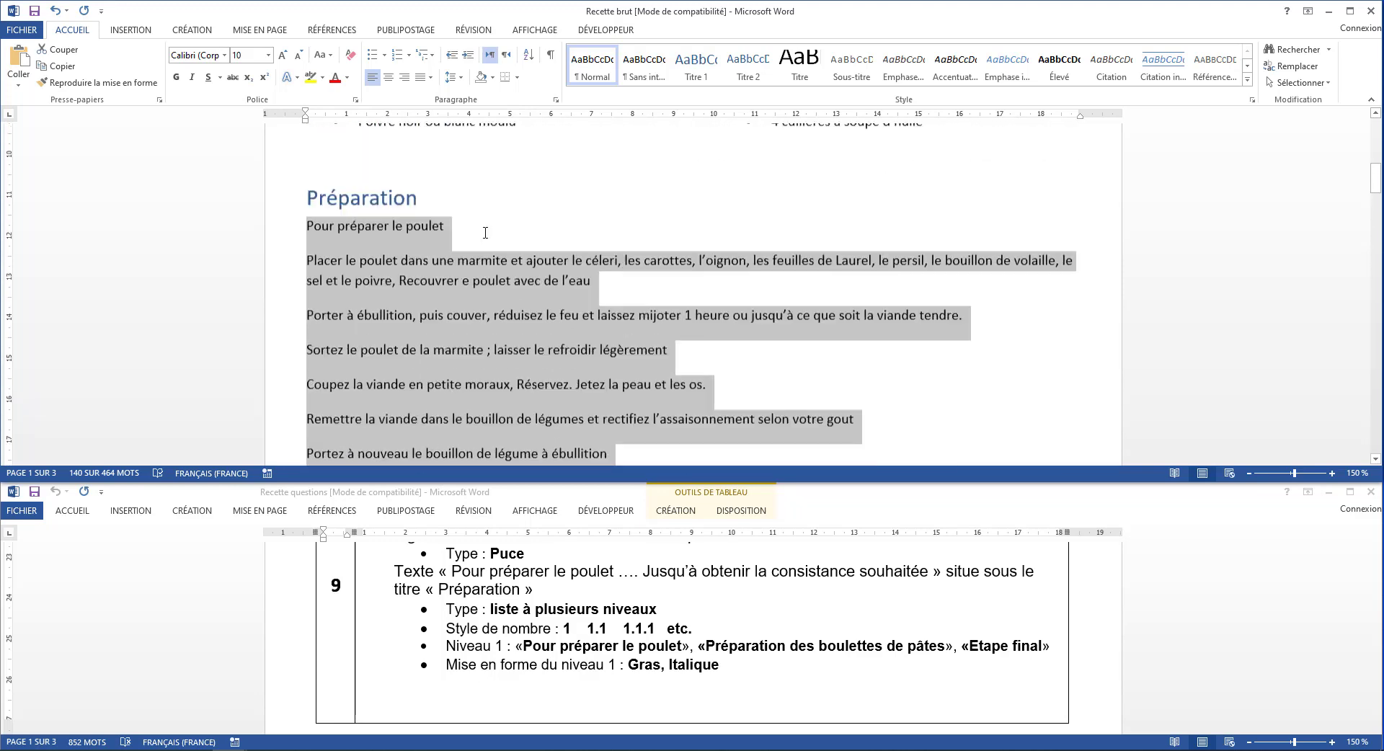
pyautogui.scroll(1, 485, 233)
pyautogui.click(485, 233)
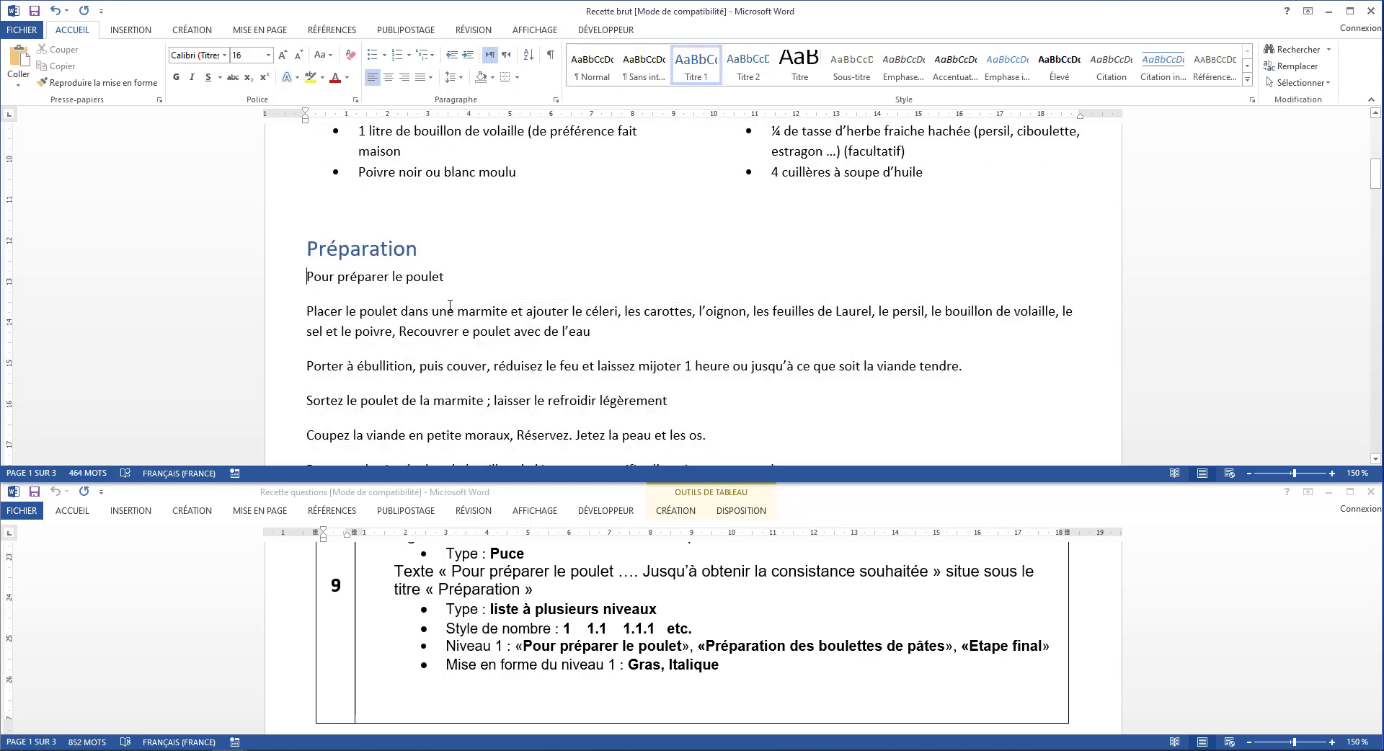
# Apply the 1., 1.1., 1.1.1. multilevel list to the Préparation text from Pour préparer le poulet to jusqu'à obtenir la consistance souhaitée
pyautogui.moveTo(450, 306); pyautogui.dragTo(1070, 360)
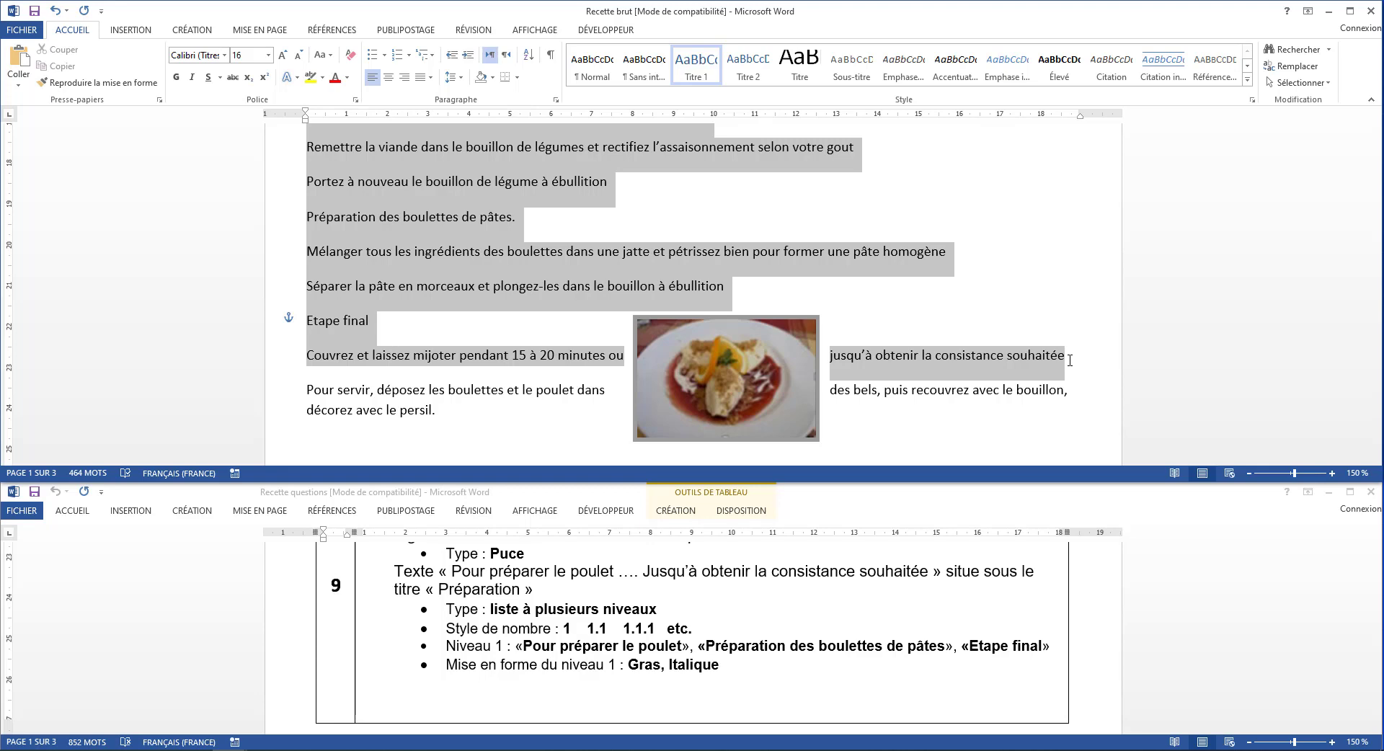
pyautogui.moveTo(1069, 360); pyautogui.dragTo(1069, 360)
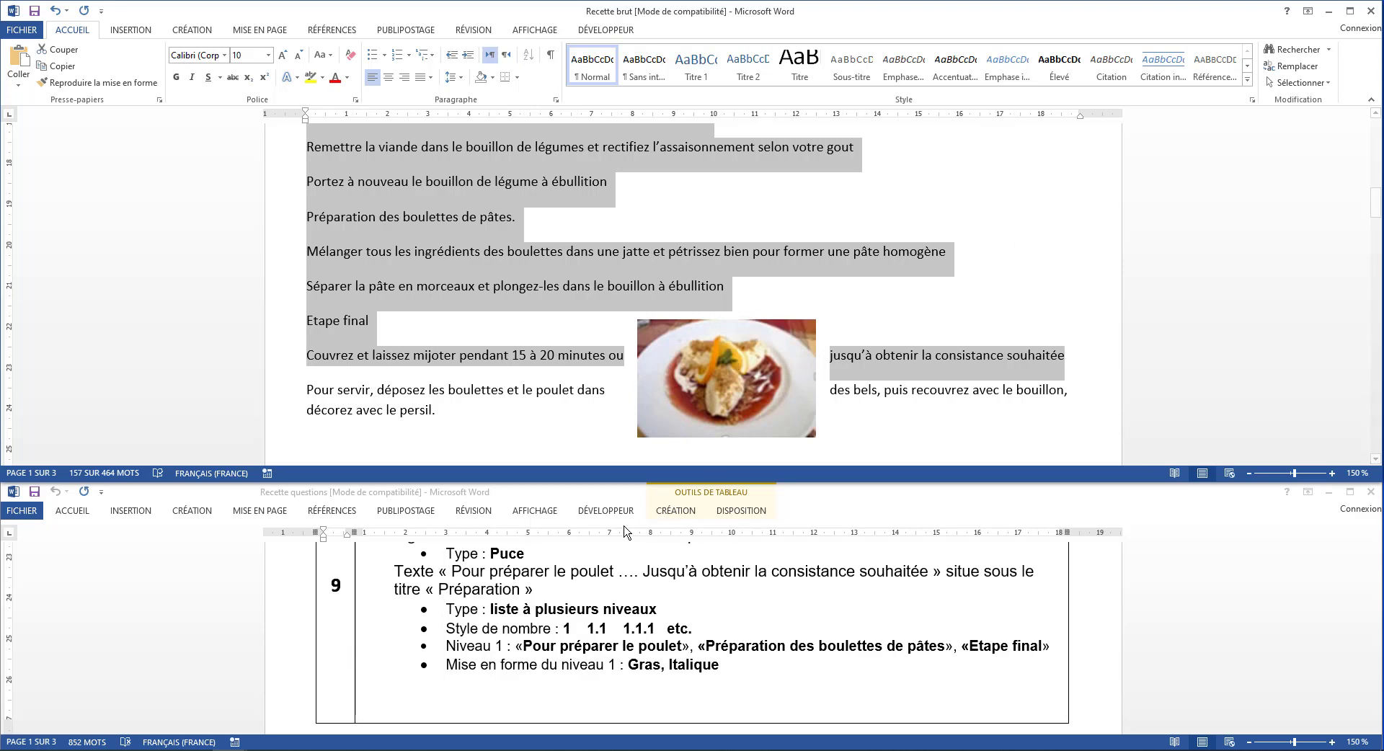
pyautogui.scroll(3, 551, 238)
pyautogui.scroll(1, 550, 238)
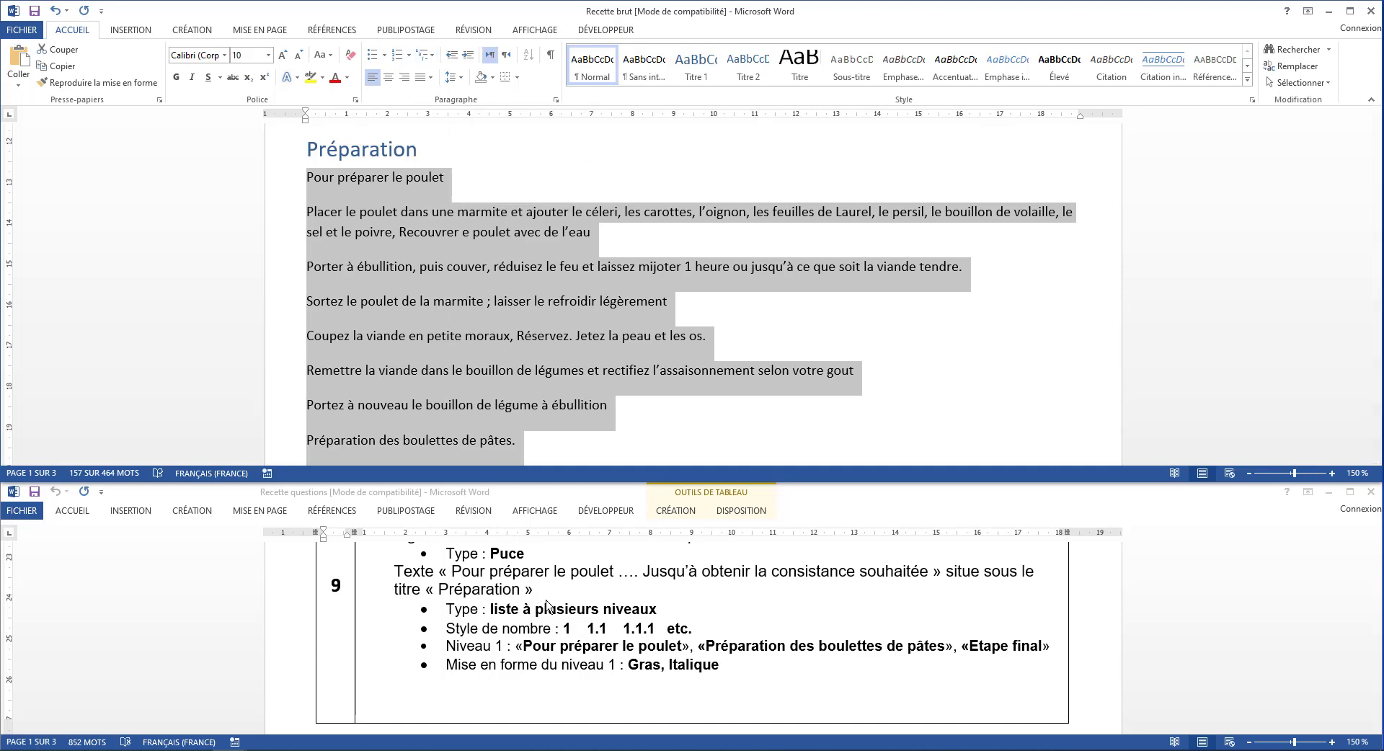
pyautogui.click(426, 55)
pyautogui.moveTo(567, 203)
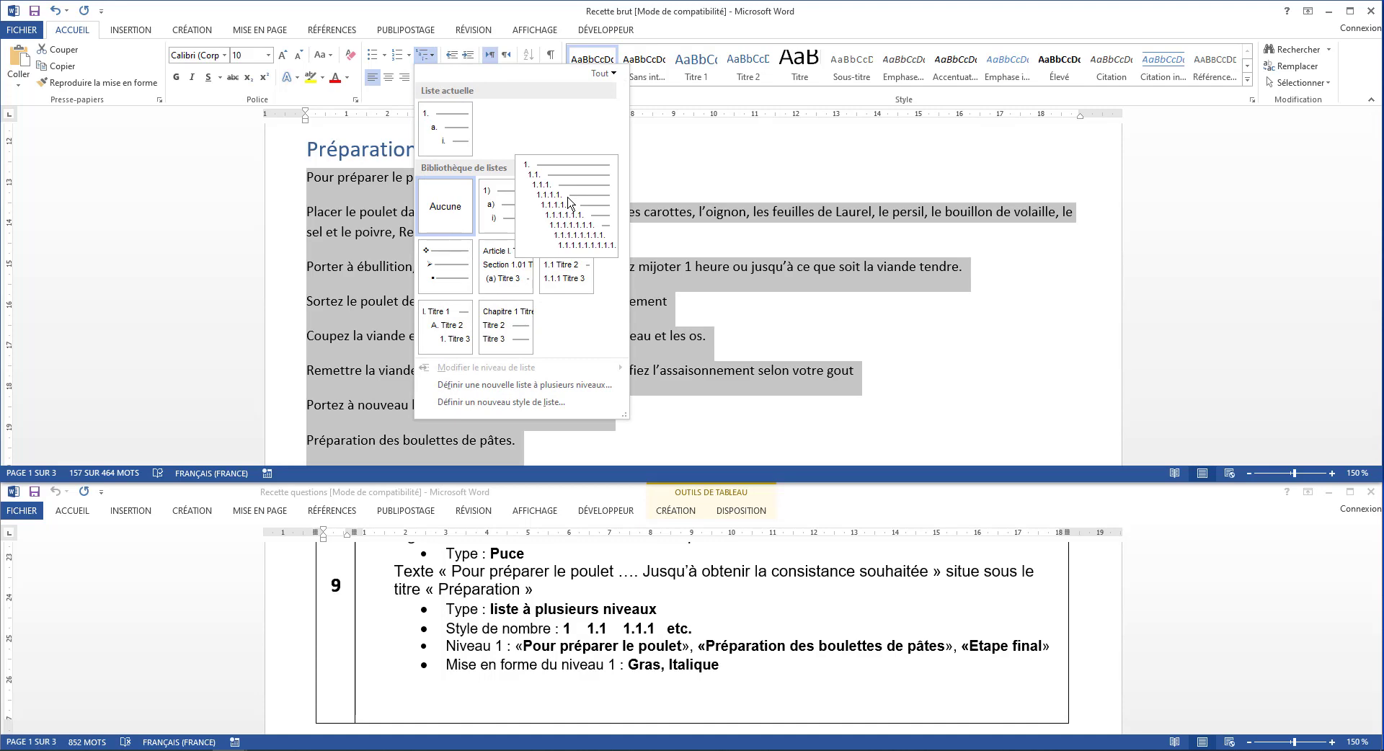
pyautogui.click(569, 201)
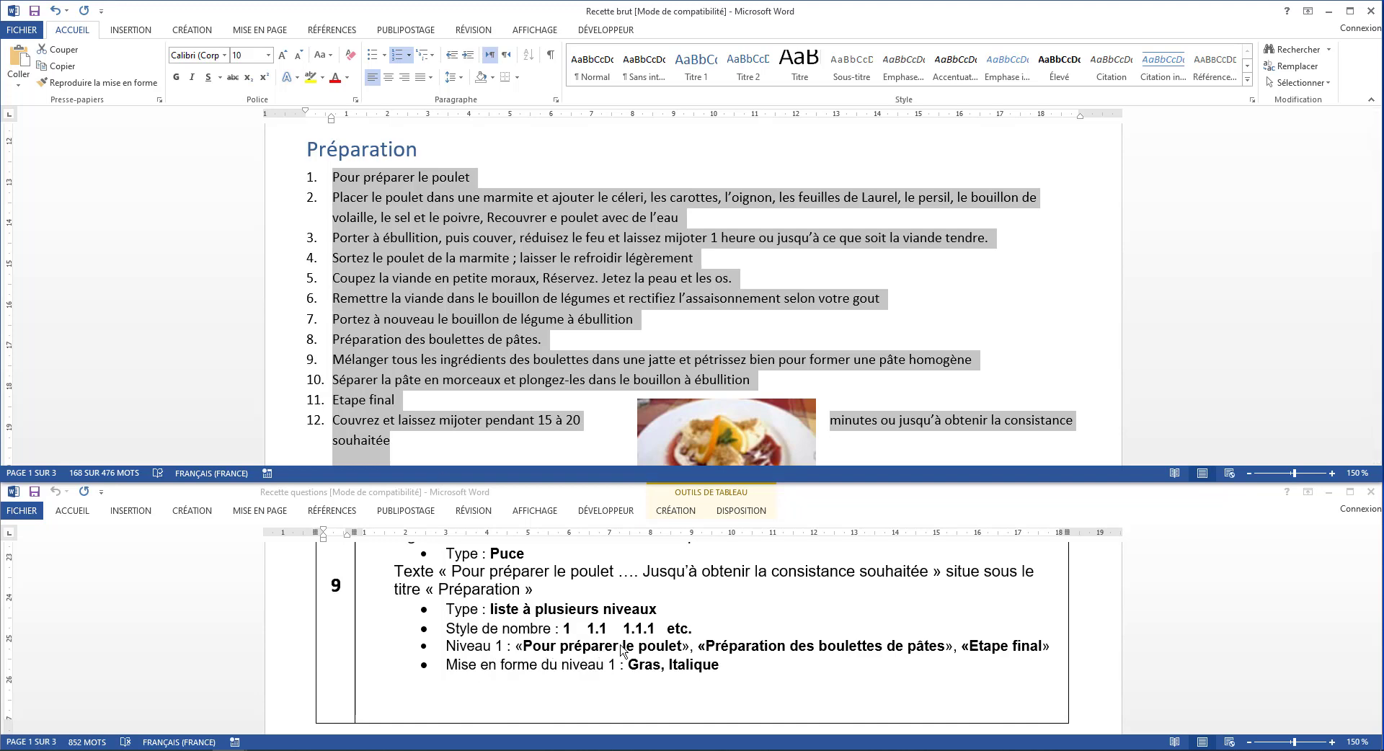
# Demote the six paragraphs under Pour préparer le poulet, from Placer le poulet to Portez à nouveau le bouillon, to list level 2
pyautogui.click(373, 238)
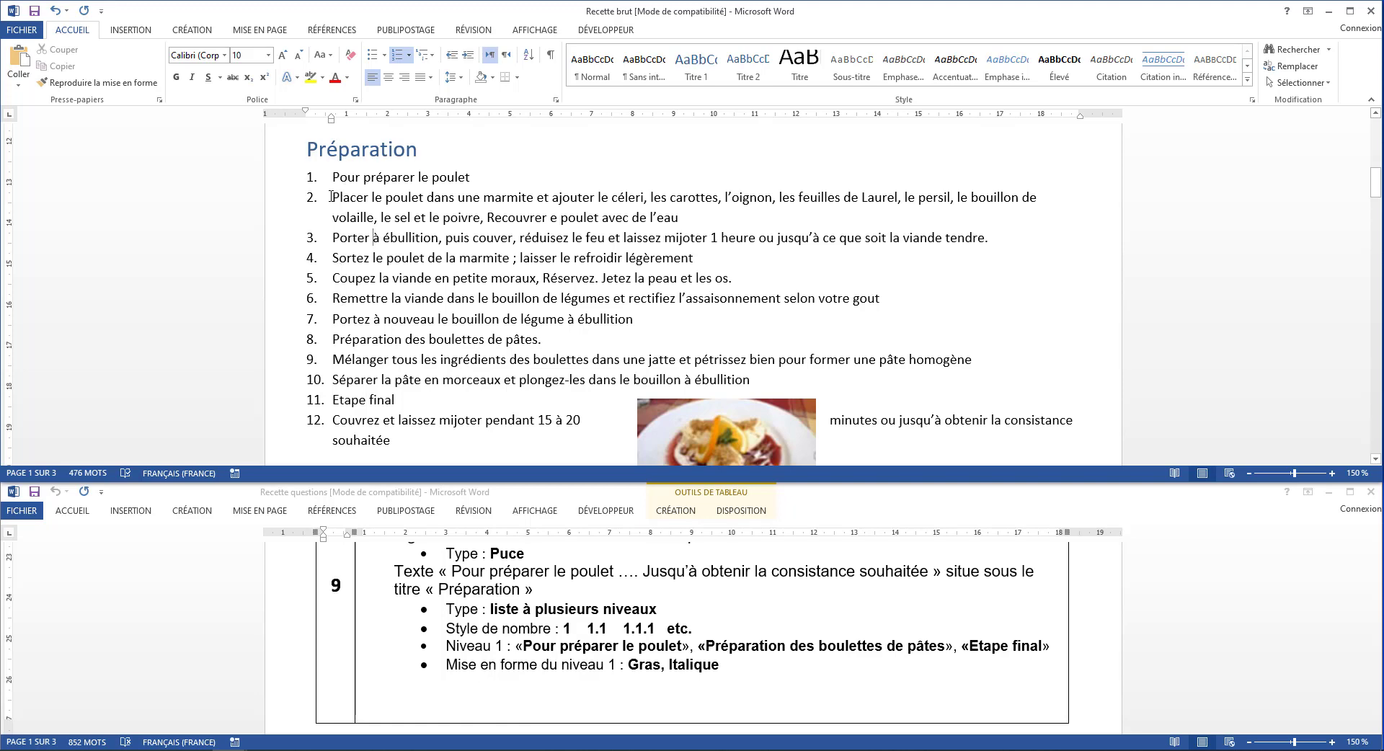
pyautogui.moveTo(334, 197); pyautogui.dragTo(347, 199)
pyautogui.moveTo(348, 200); pyautogui.dragTo(634, 319)
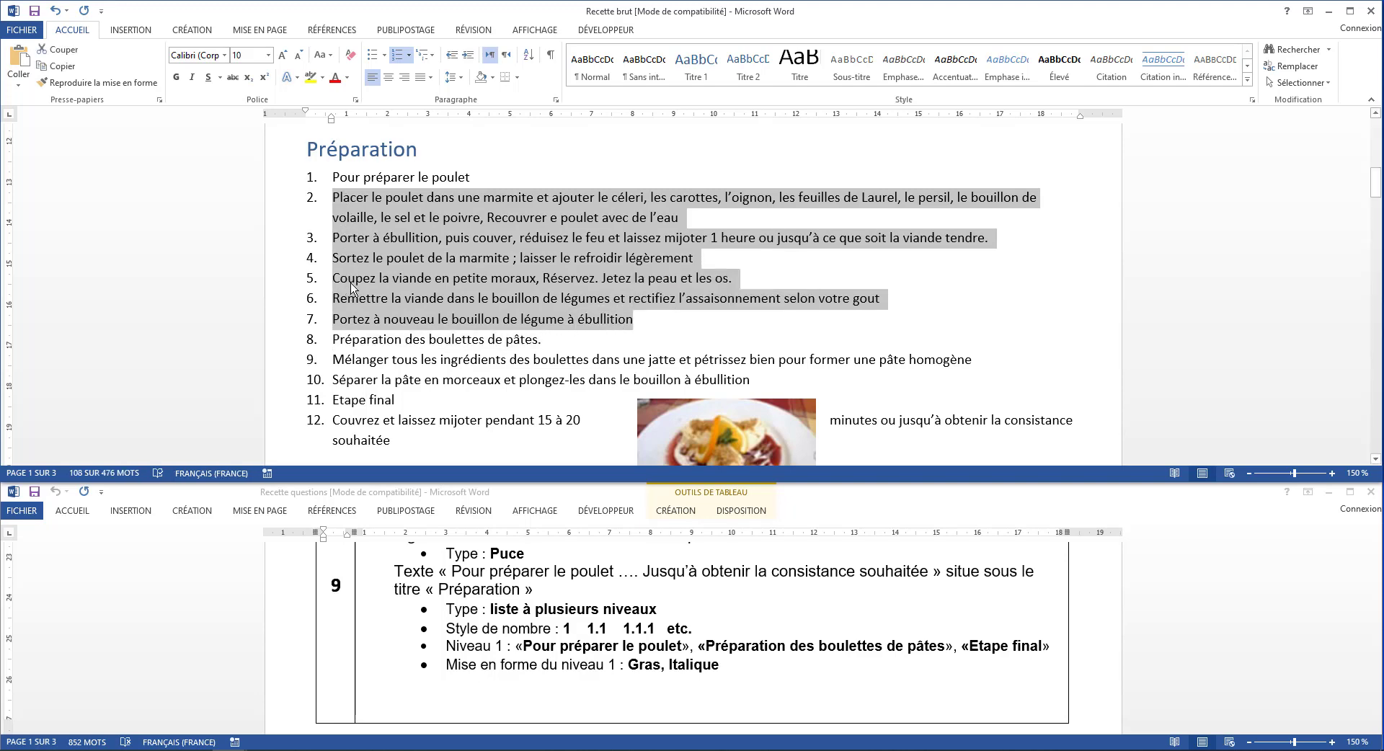
pyautogui.click(425, 55)
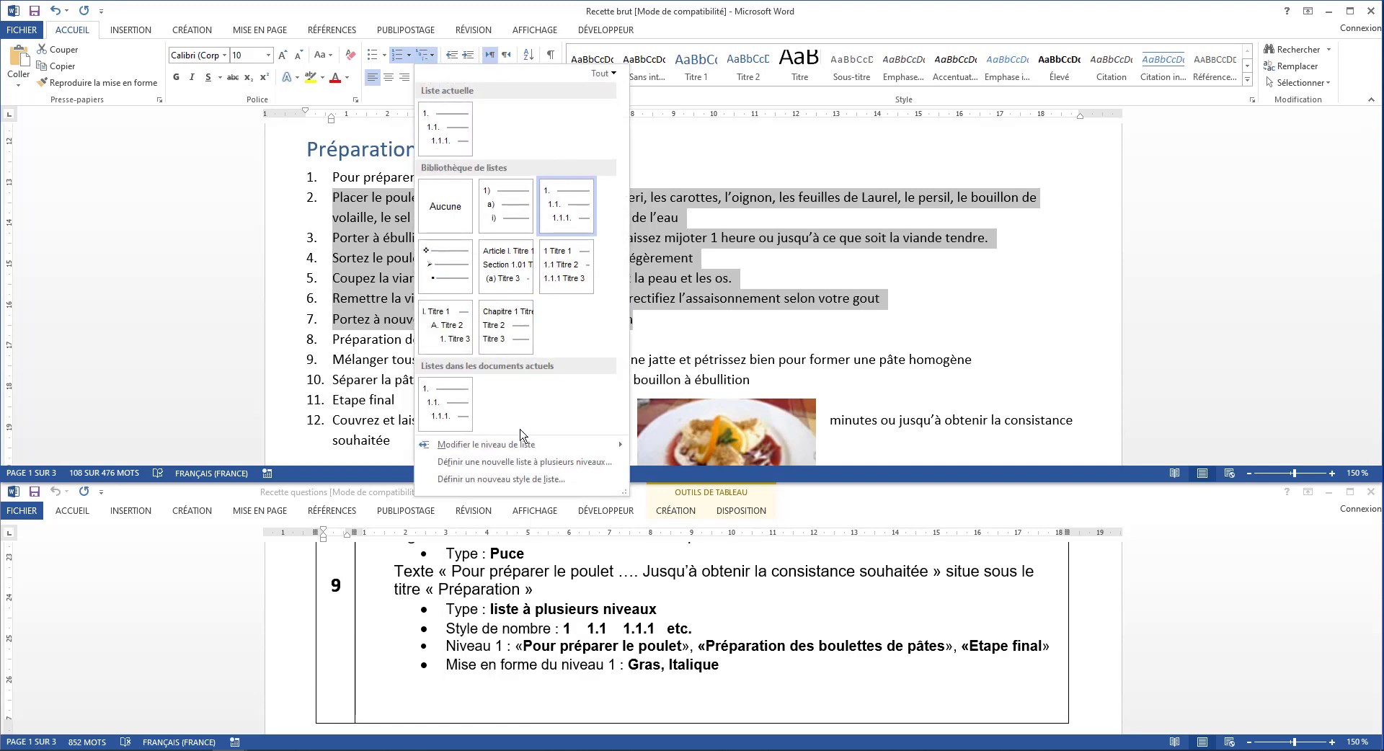
pyautogui.moveTo(476, 450)
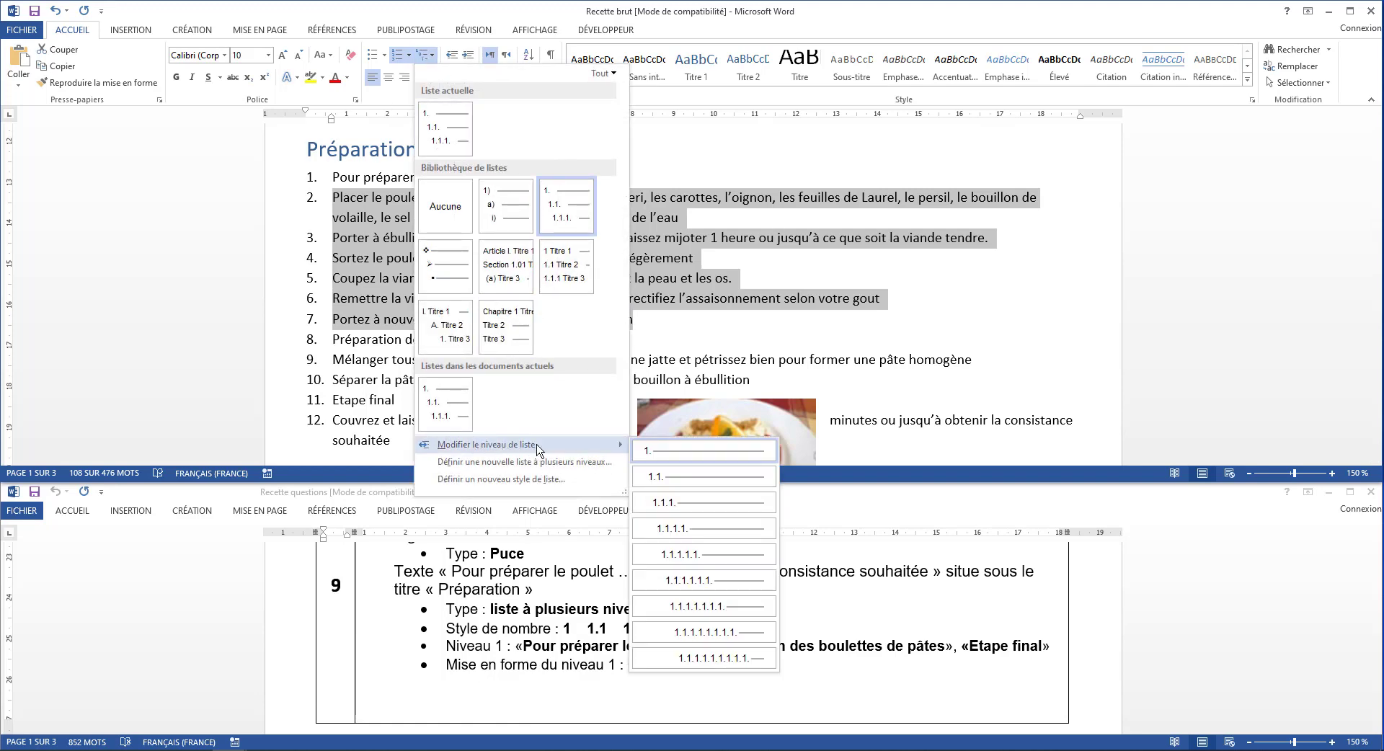
pyautogui.click(665, 478)
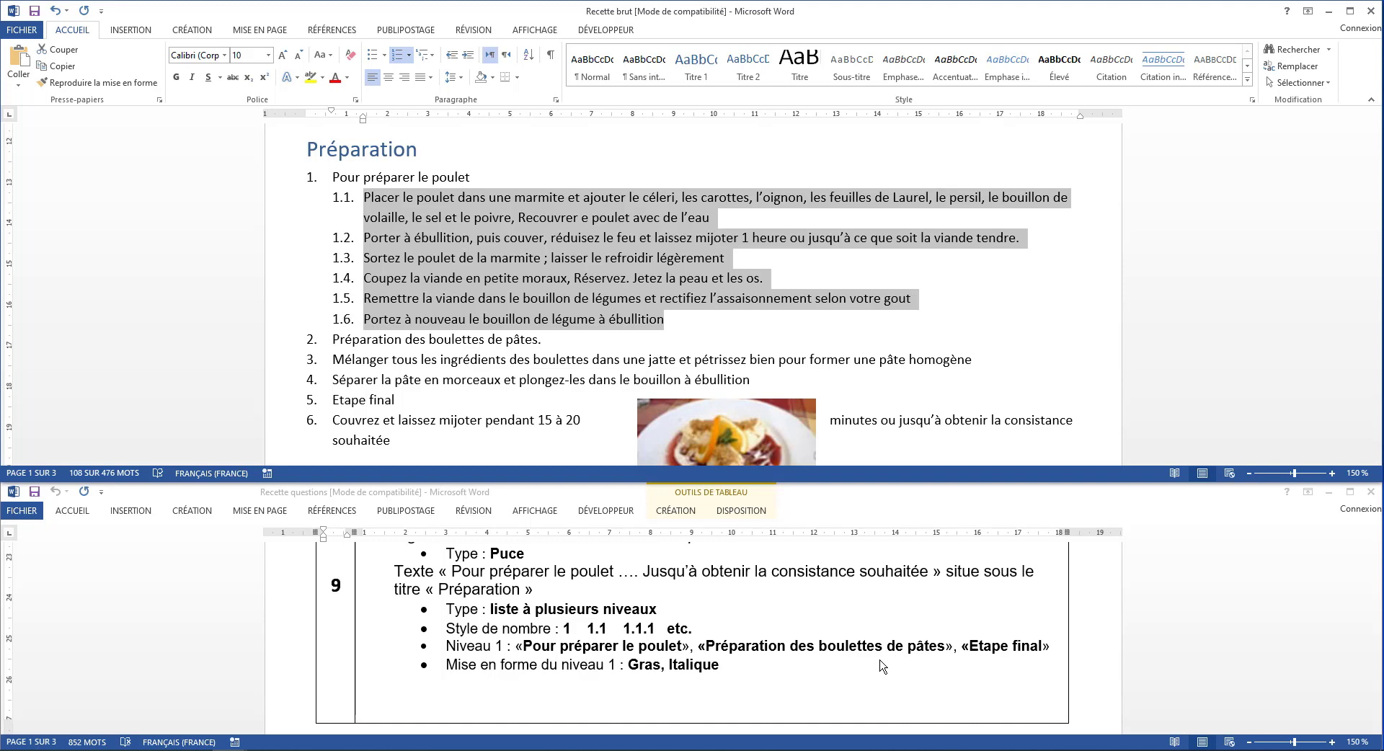
# Demote the two paragraphs under Préparation des boulettes de pâtes, Mélanger tous les ingrédients and Séparer la pâte, to list level 2
pyautogui.scroll(-1, 509, 383)
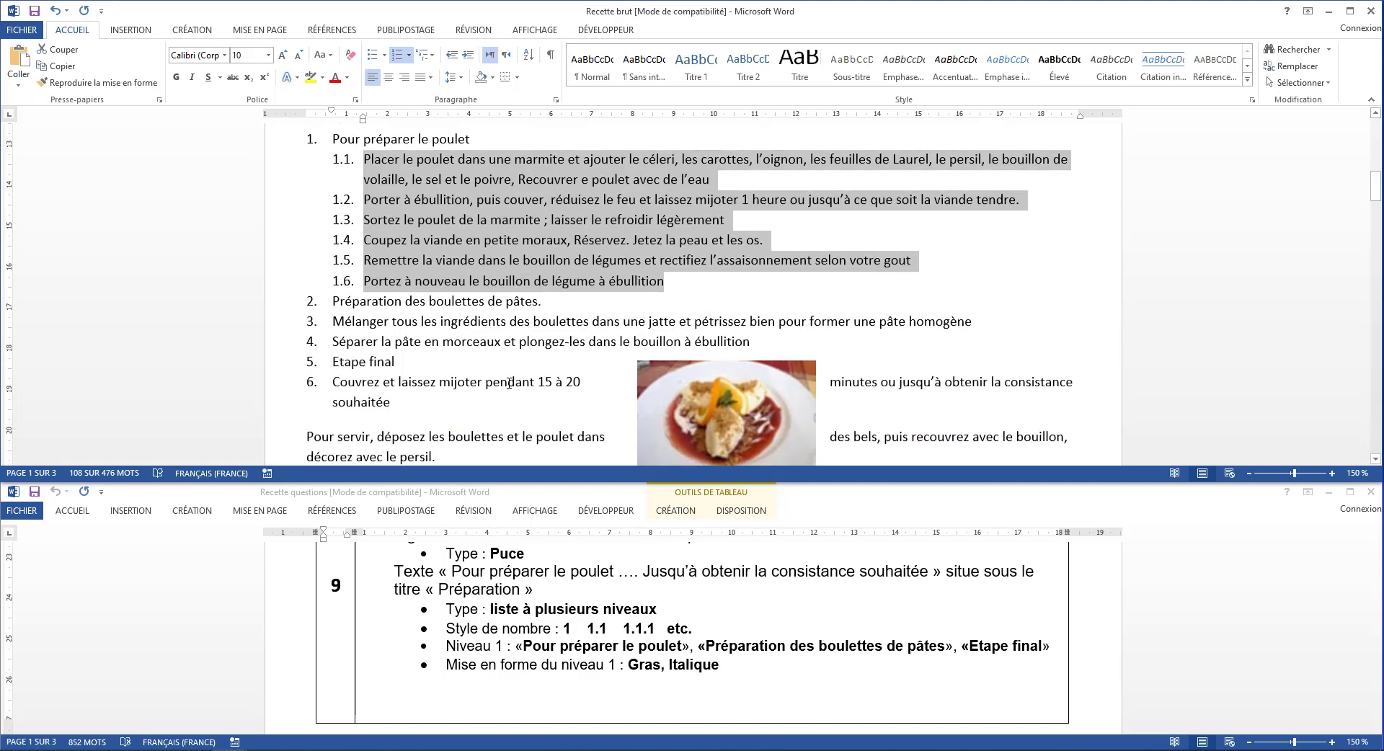
pyautogui.click(368, 302)
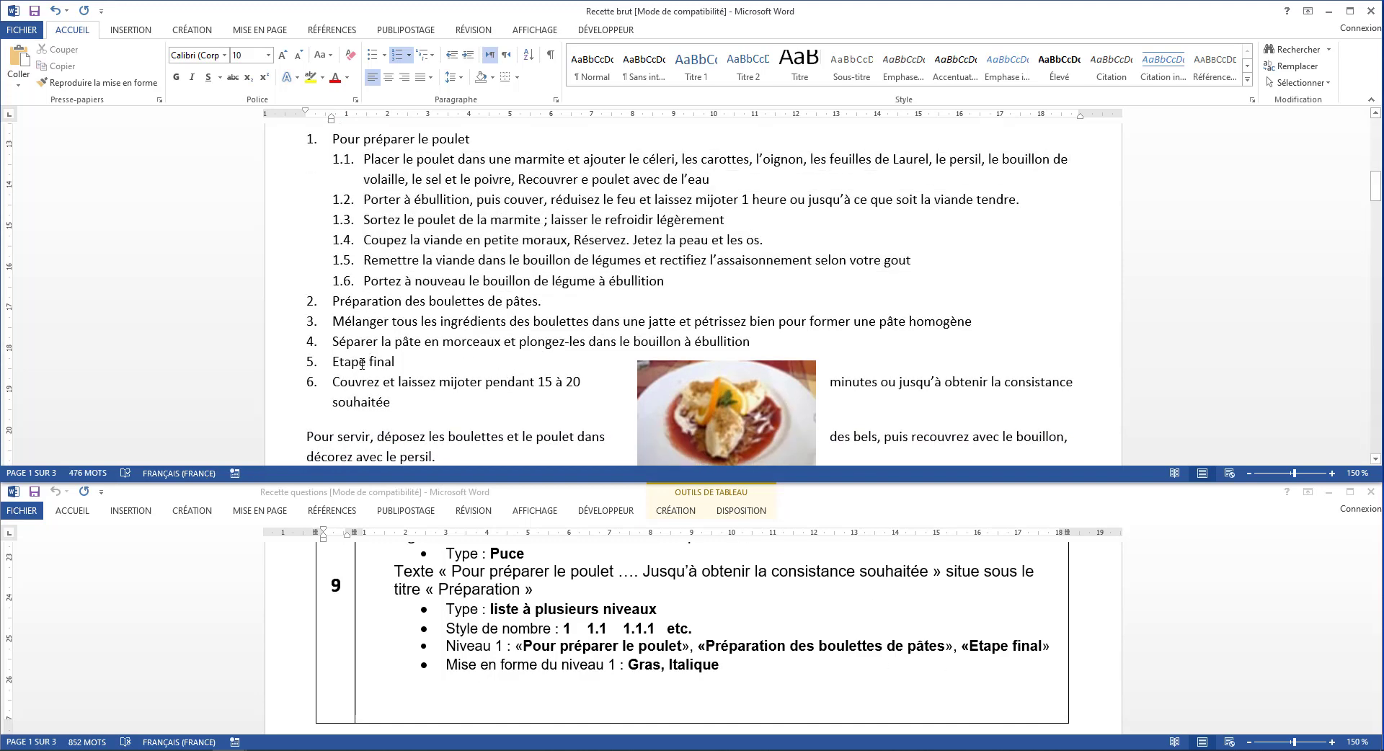
pyautogui.moveTo(333, 321); pyautogui.dragTo(752, 343)
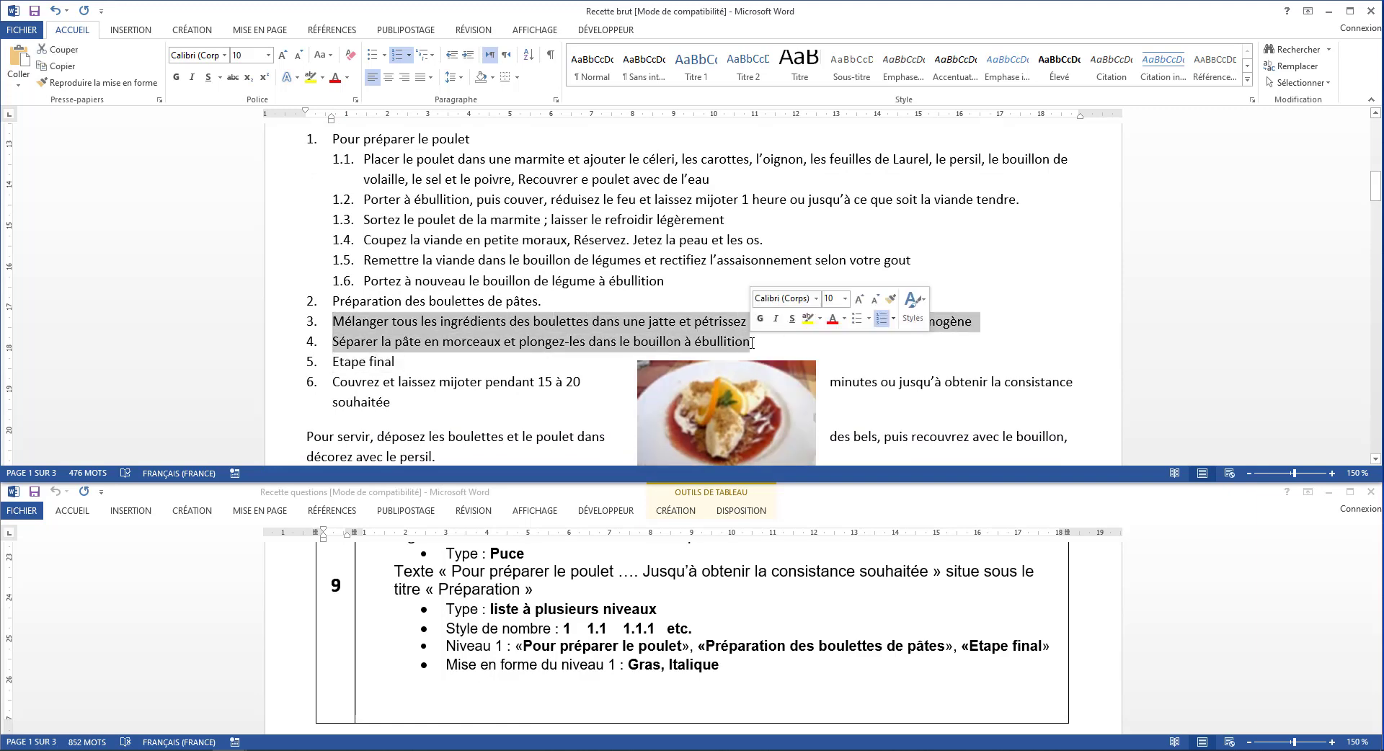
pyautogui.click(427, 56)
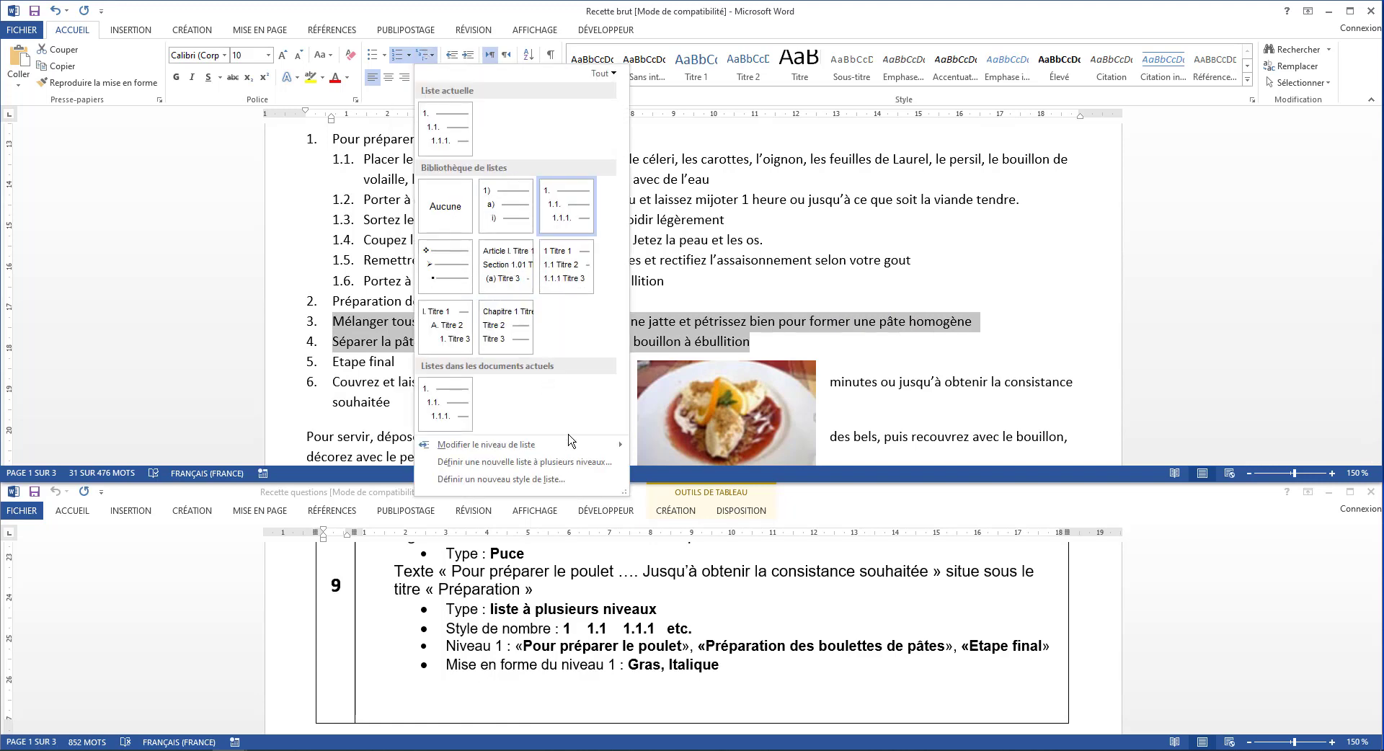
pyautogui.moveTo(573, 444)
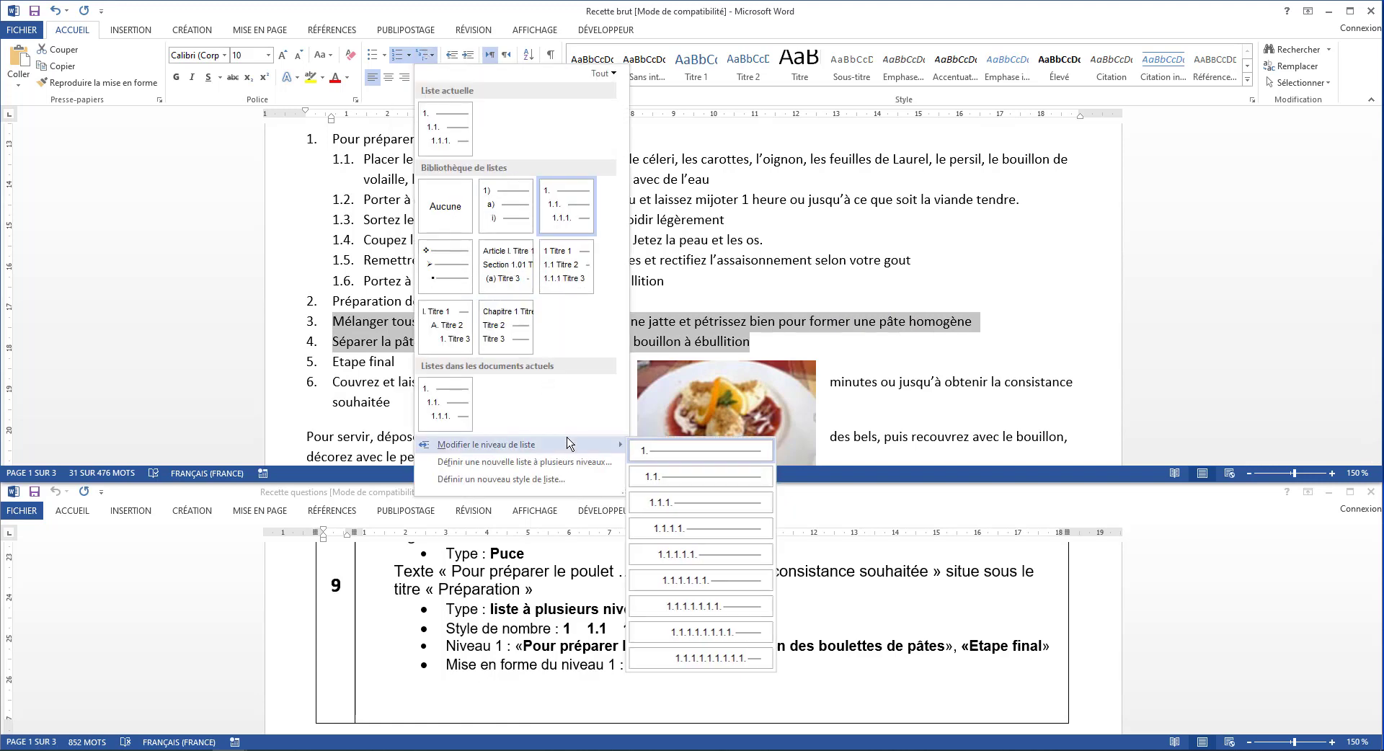
pyautogui.click(651, 478)
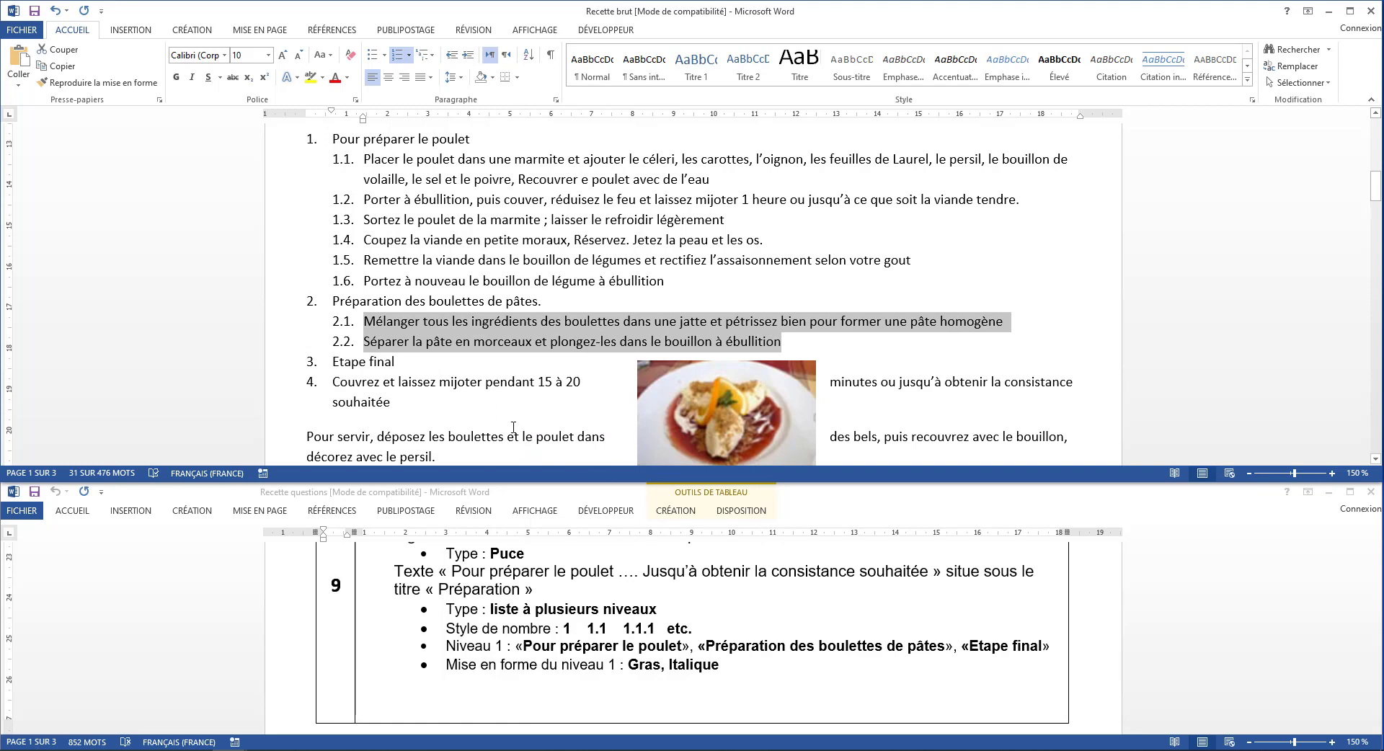
# Demote the paragraph Couvrez et laissez mijoter under Etape final to list level 2
pyautogui.click(400, 382)
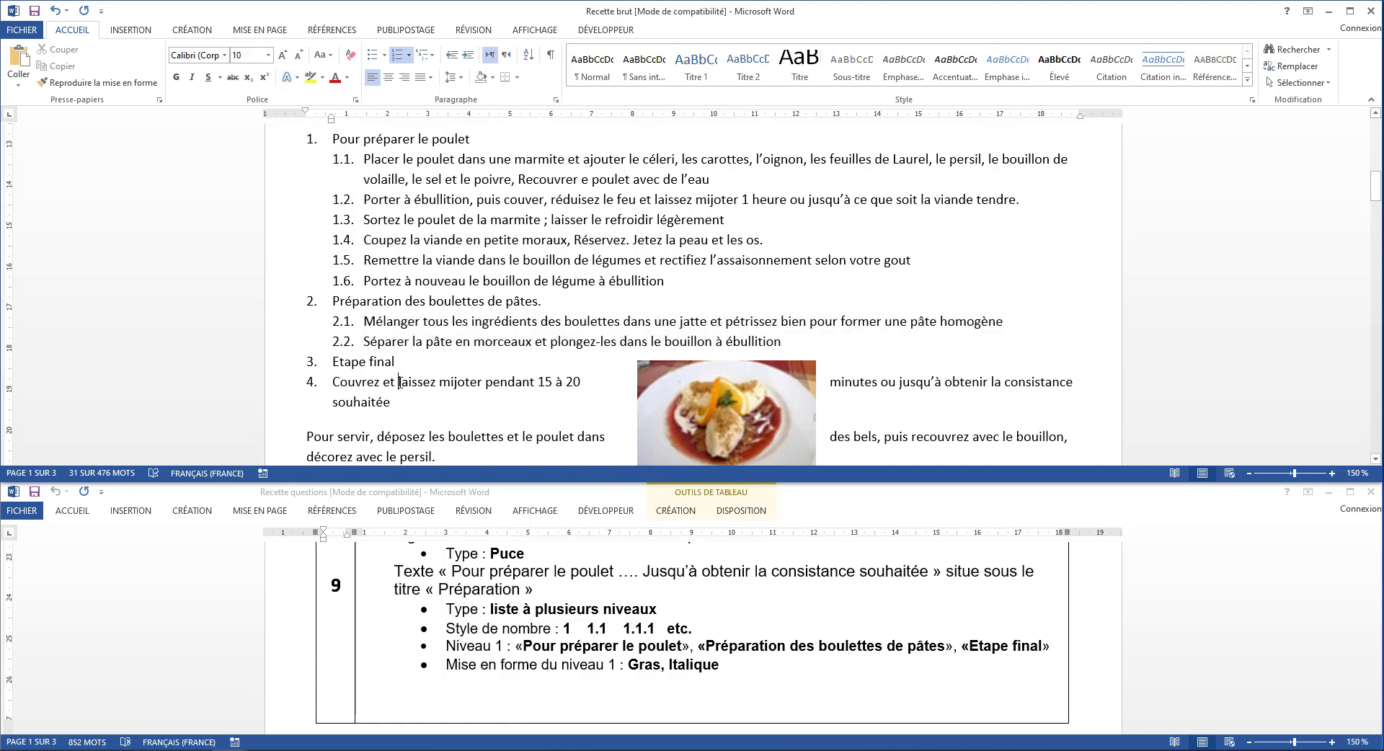
pyautogui.moveTo(336, 383); pyautogui.dragTo(377, 407)
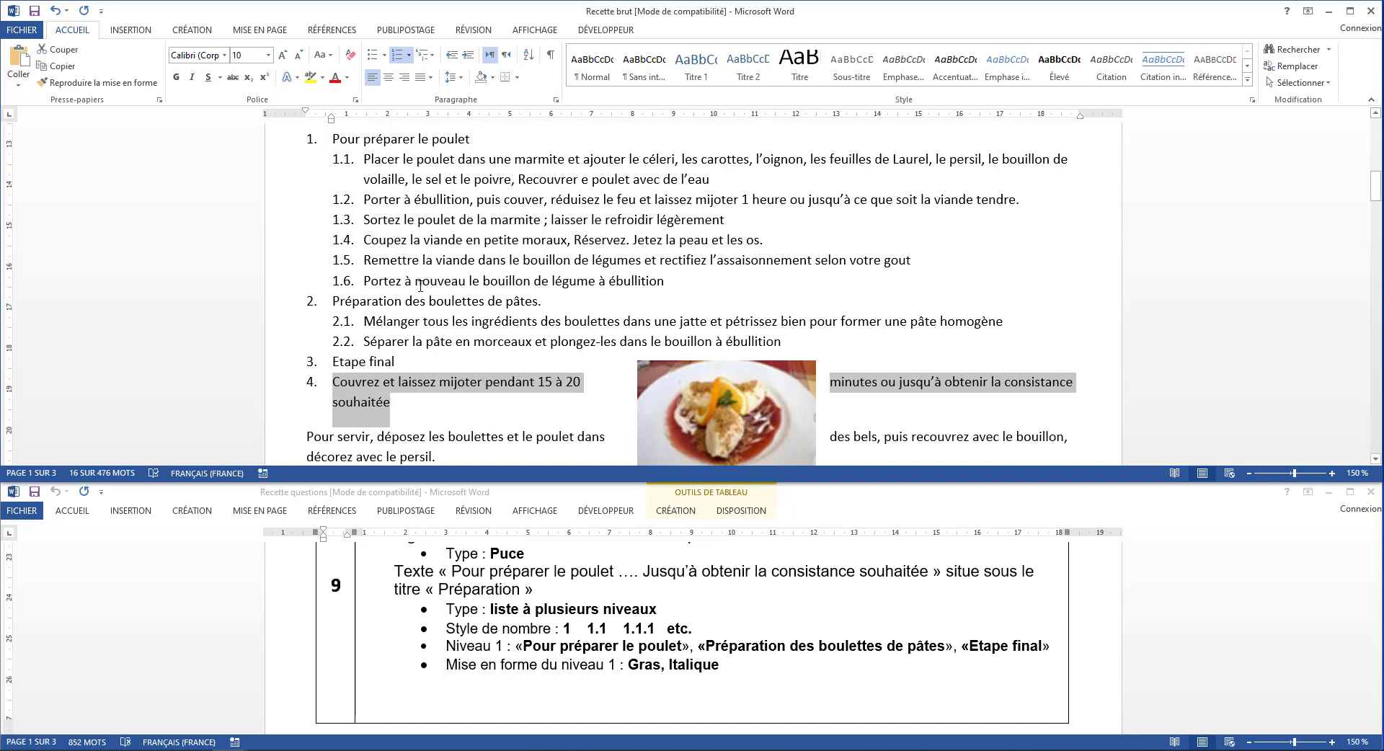
pyautogui.click(431, 55)
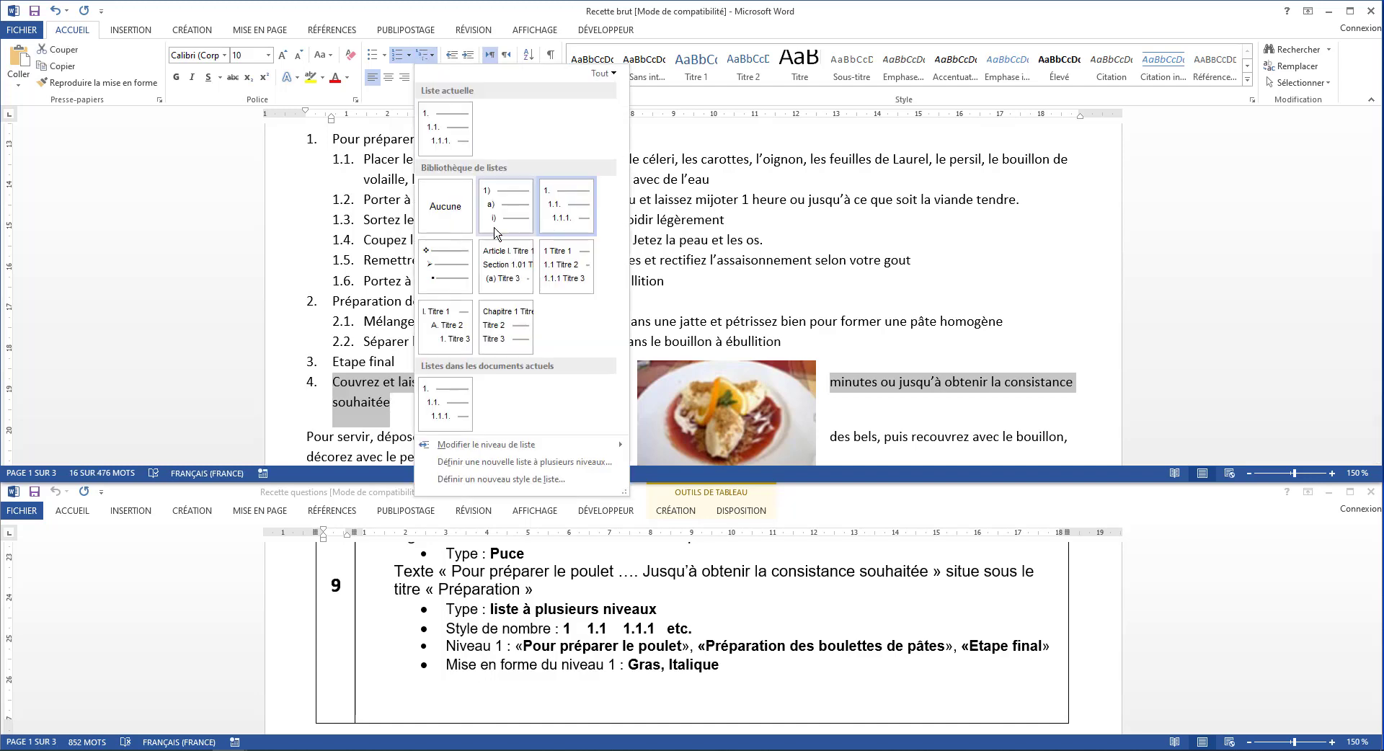
pyautogui.moveTo(581, 444)
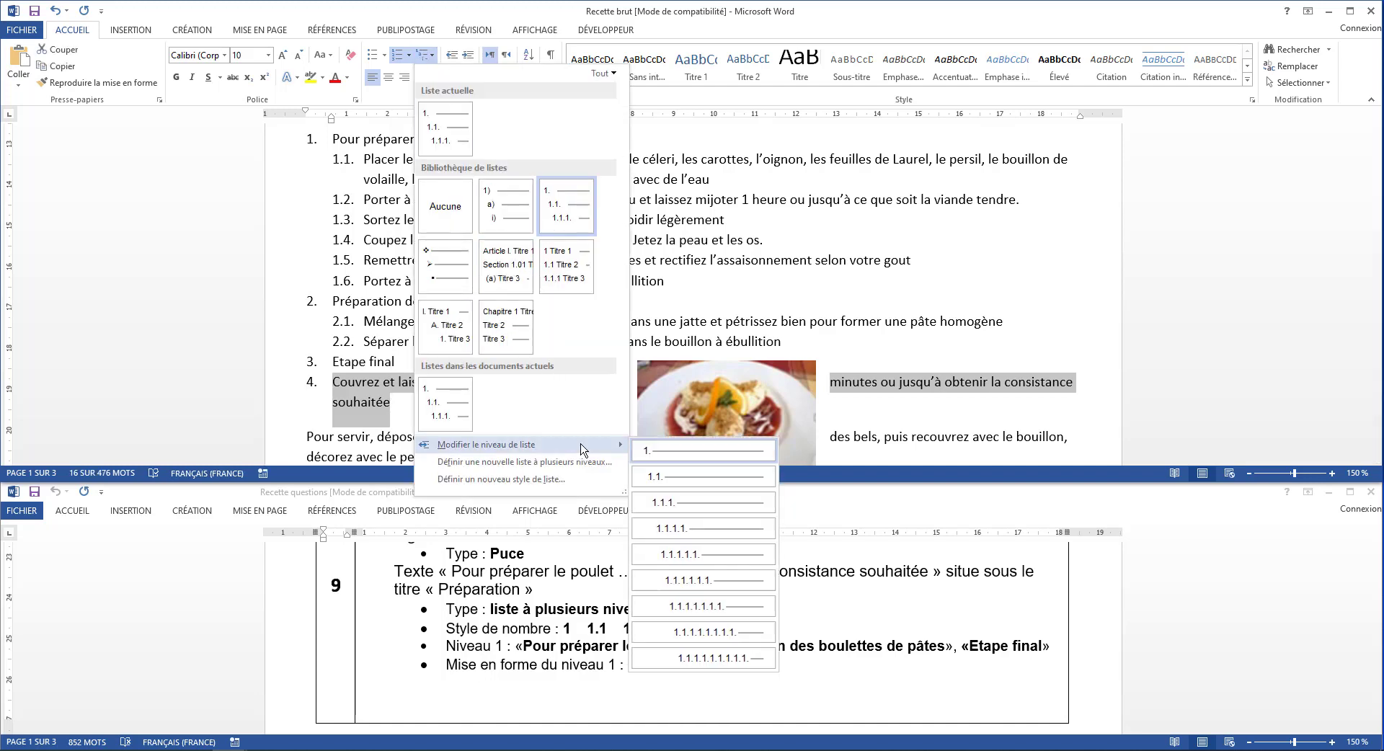
pyautogui.click(661, 478)
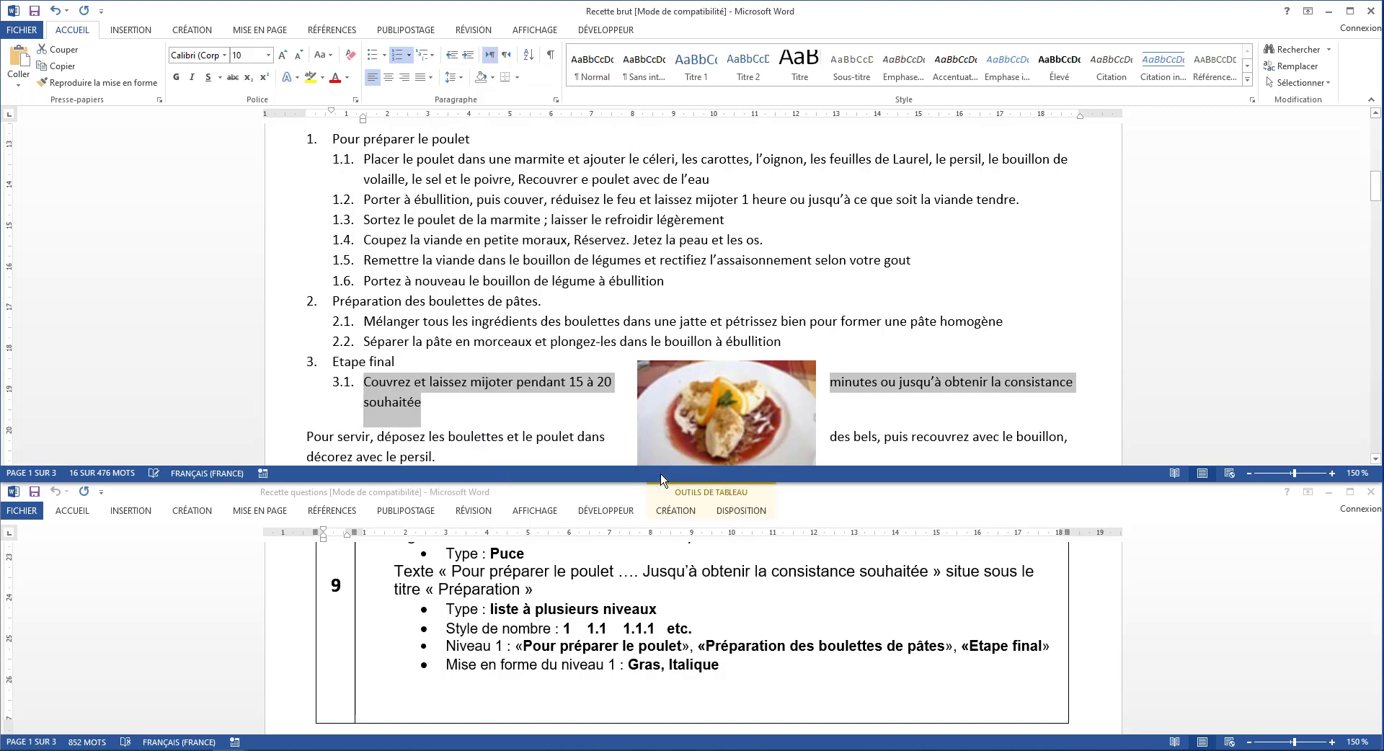
pyautogui.click(580, 319)
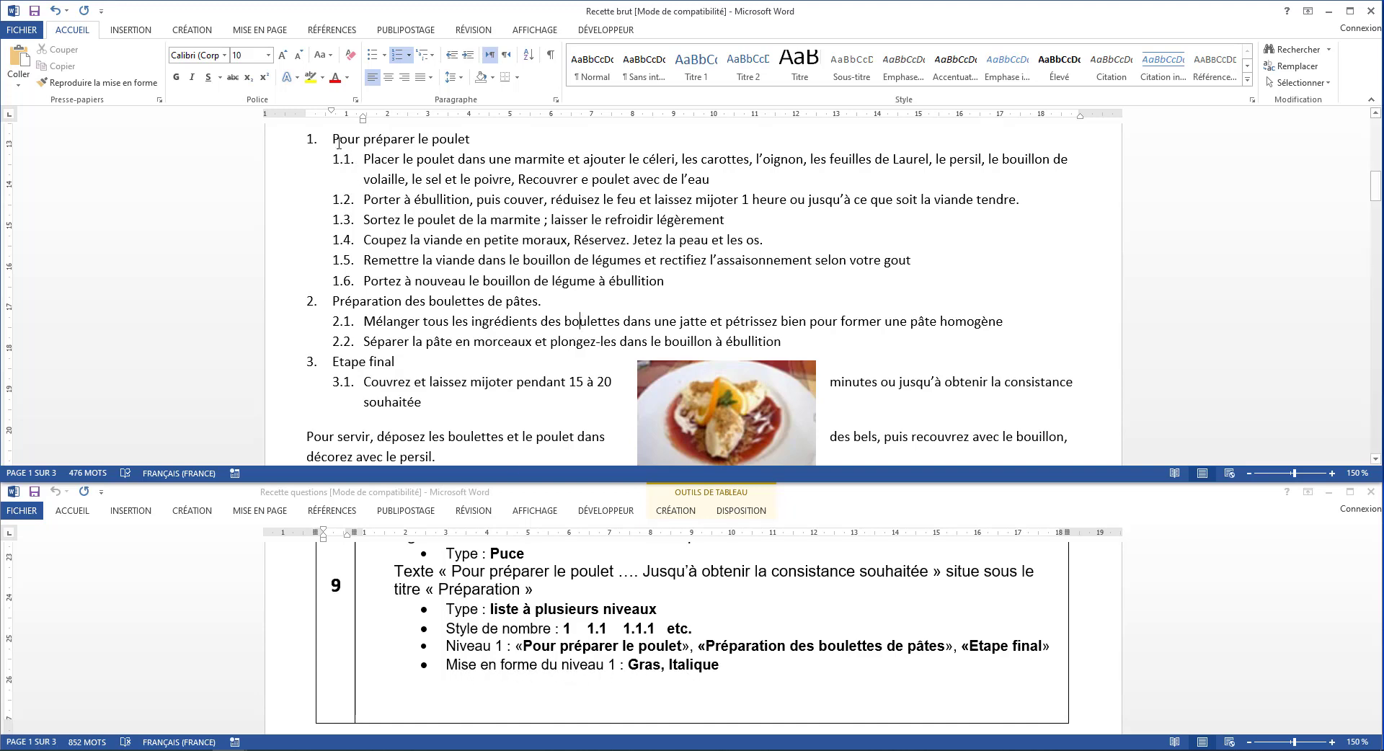
# Format the level 1 items Pour préparer le poulet, Préparation des boulettes de pâtes and Etape final in bold italic
pyautogui.moveTo(332, 140); pyautogui.dragTo(470, 144)
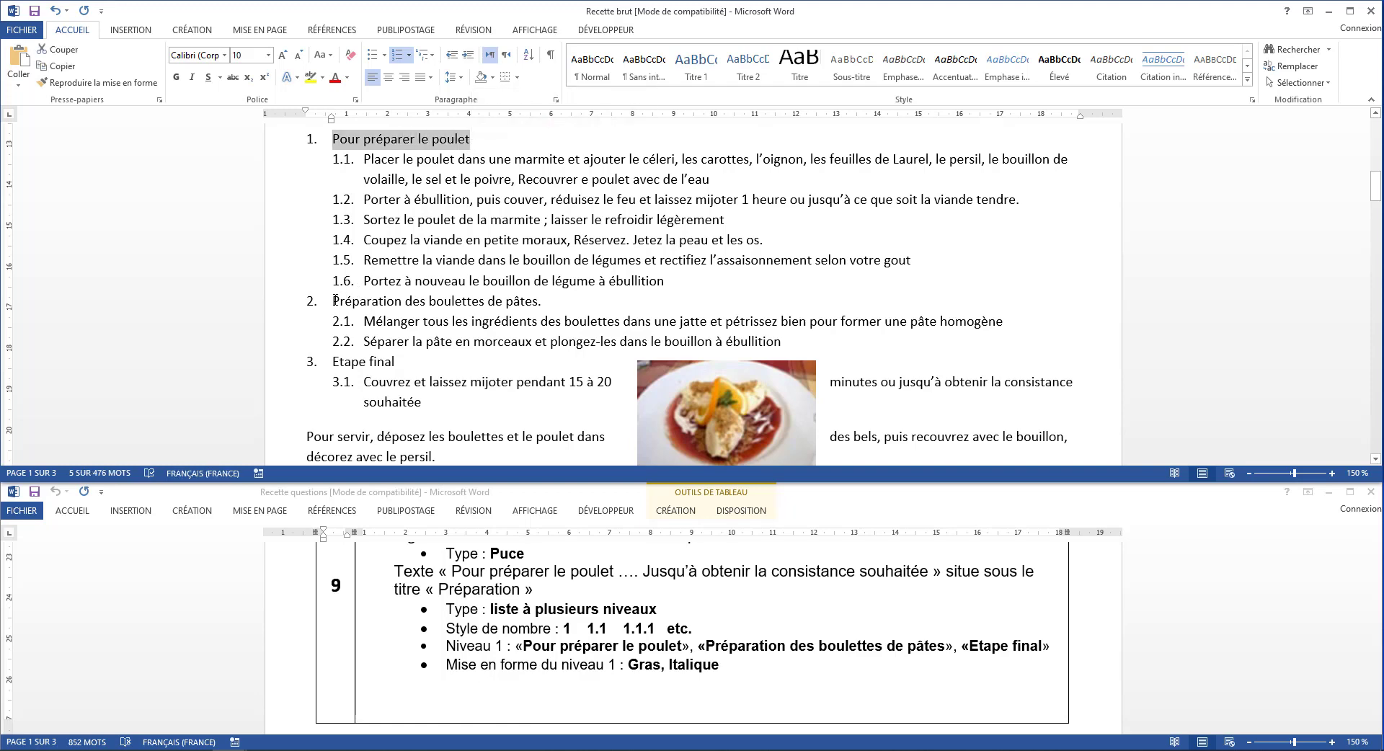
pyautogui.moveTo(335, 301); pyautogui.dragTo(542, 302)
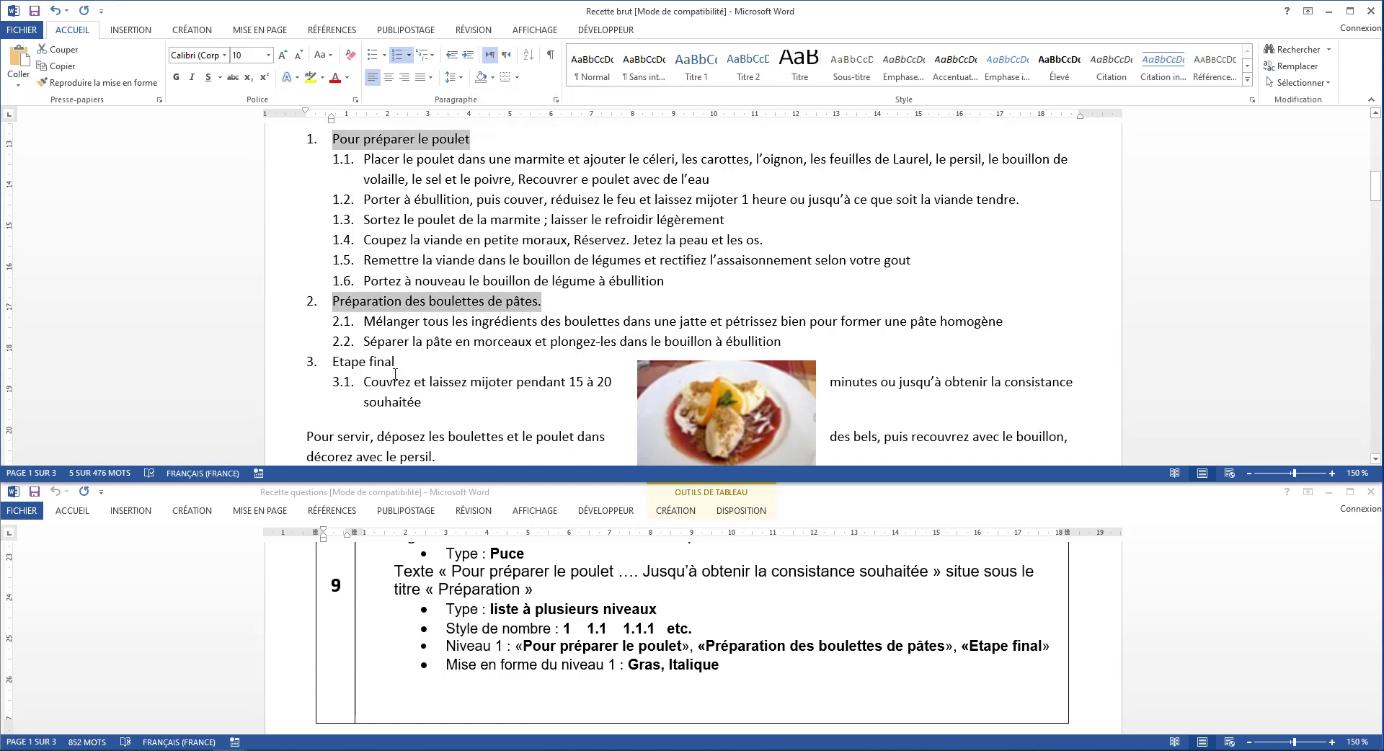
pyautogui.moveTo(335, 364); pyautogui.dragTo(398, 363)
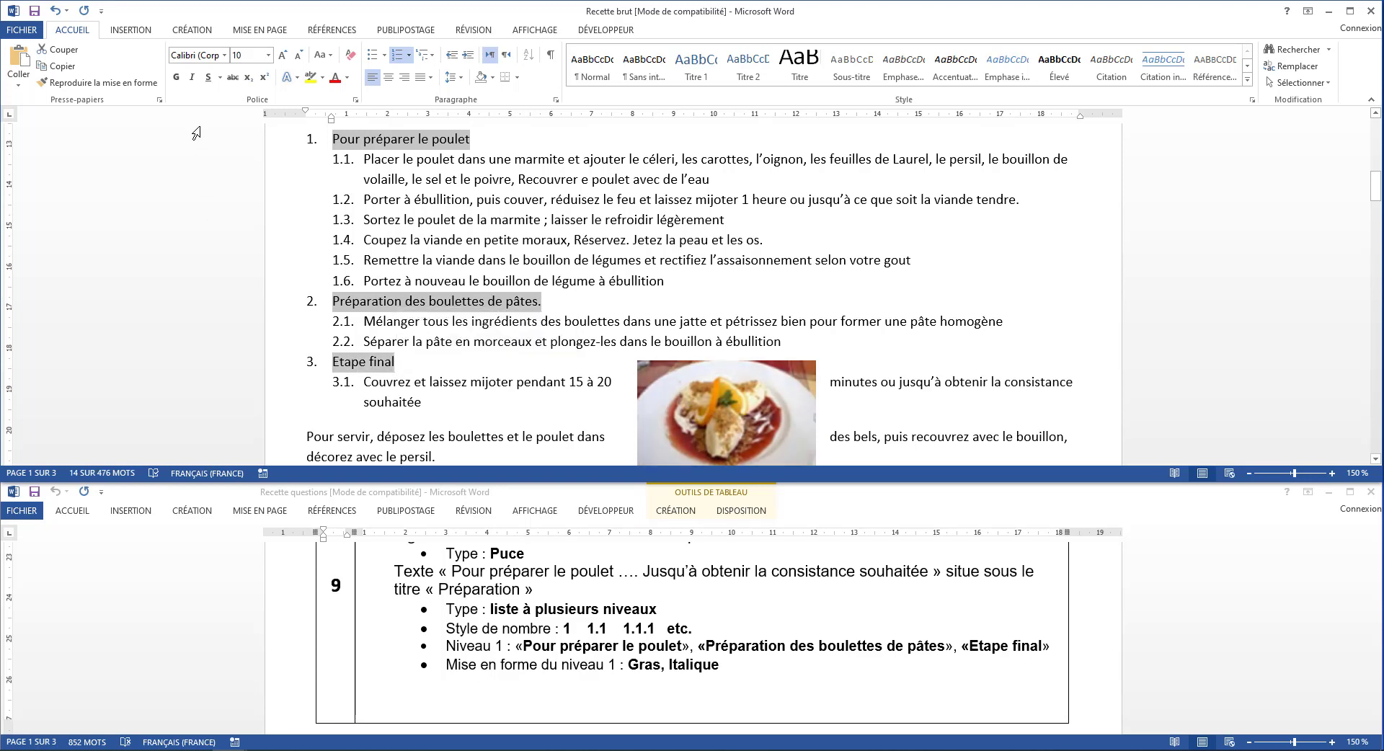
pyautogui.click(176, 79)
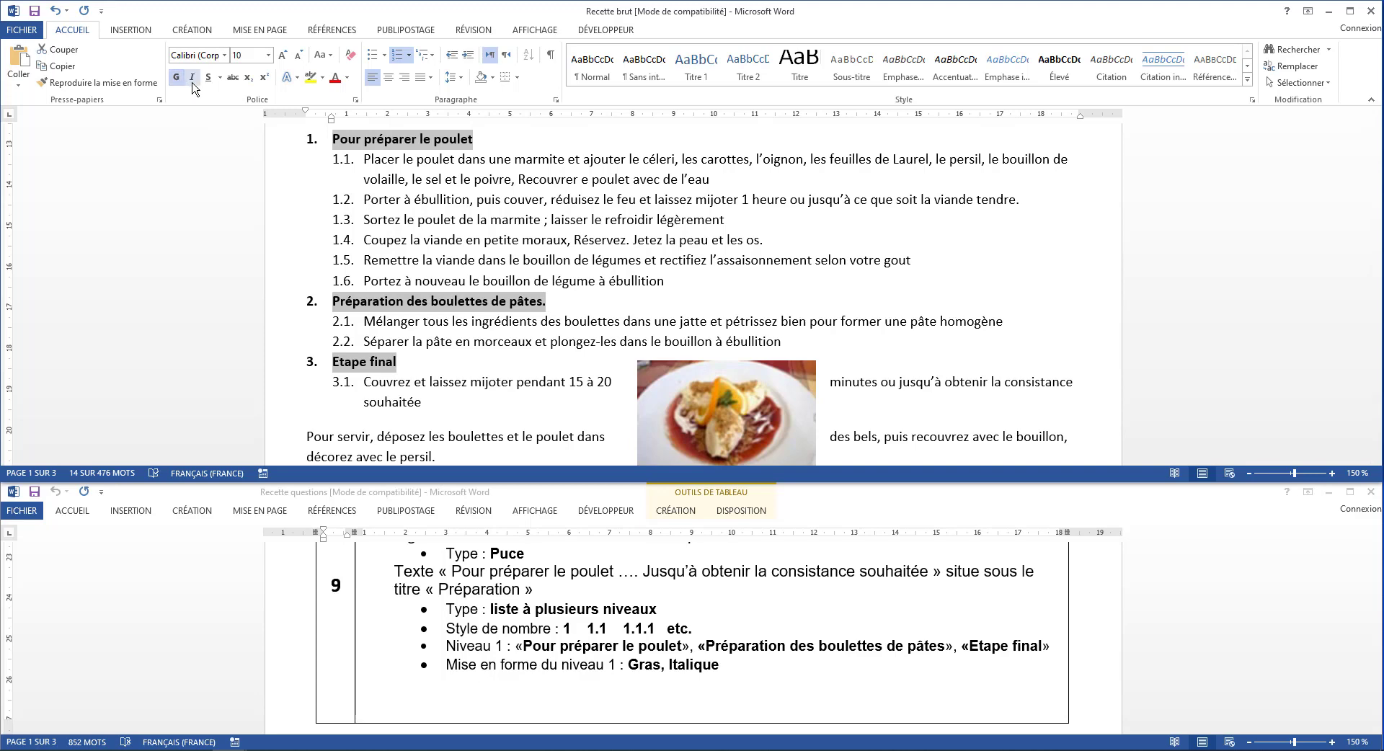
pyautogui.click(191, 80)
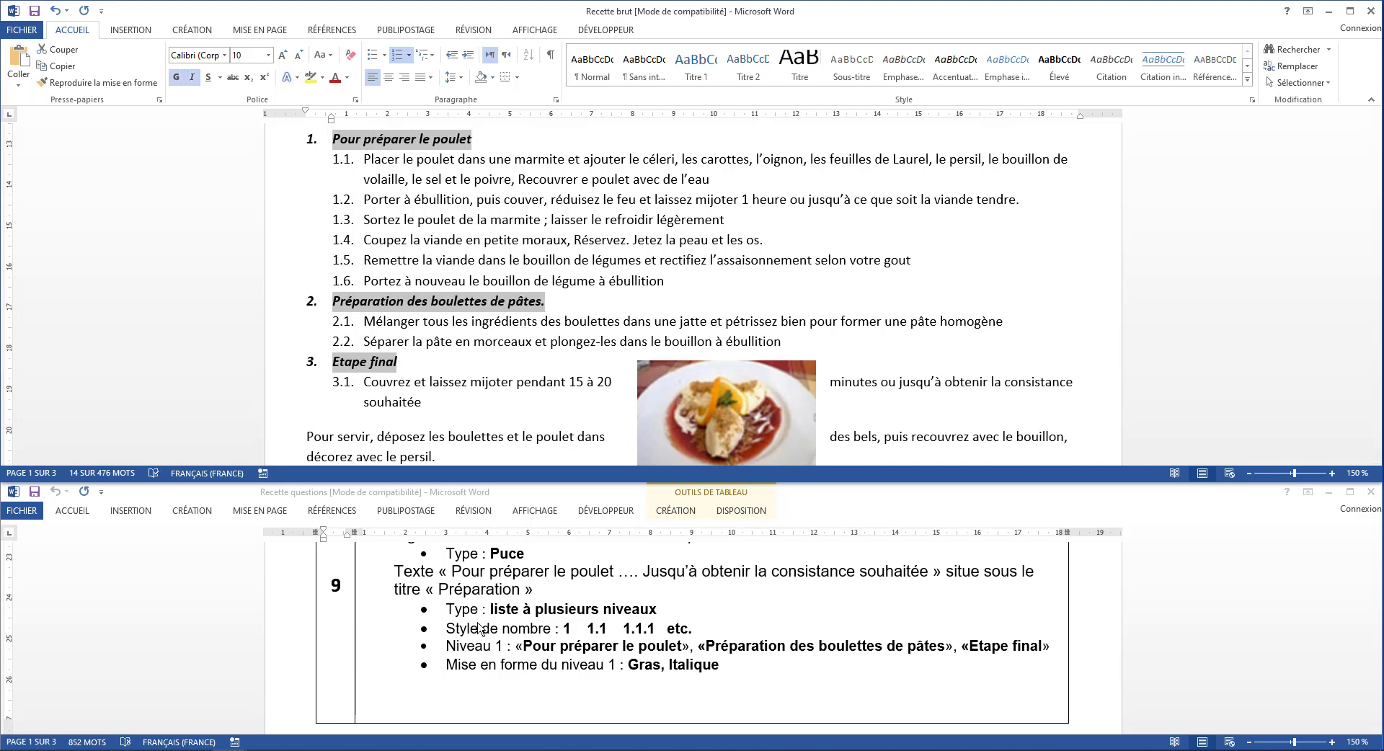
# Set the text wrapping of the prepared dish image to Au travers, as instruction 10 requires
pyautogui.scroll(-5, 477, 627)
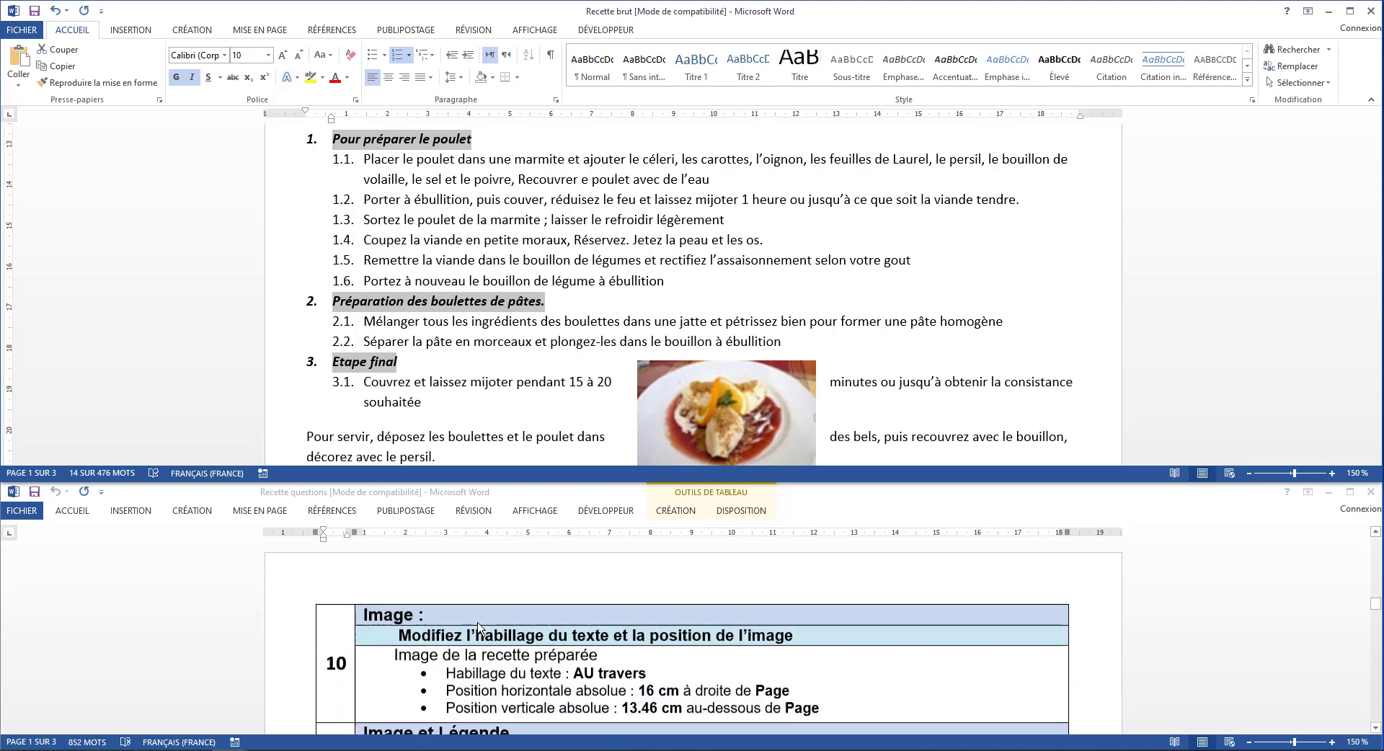
pyautogui.scroll(-2, 478, 627)
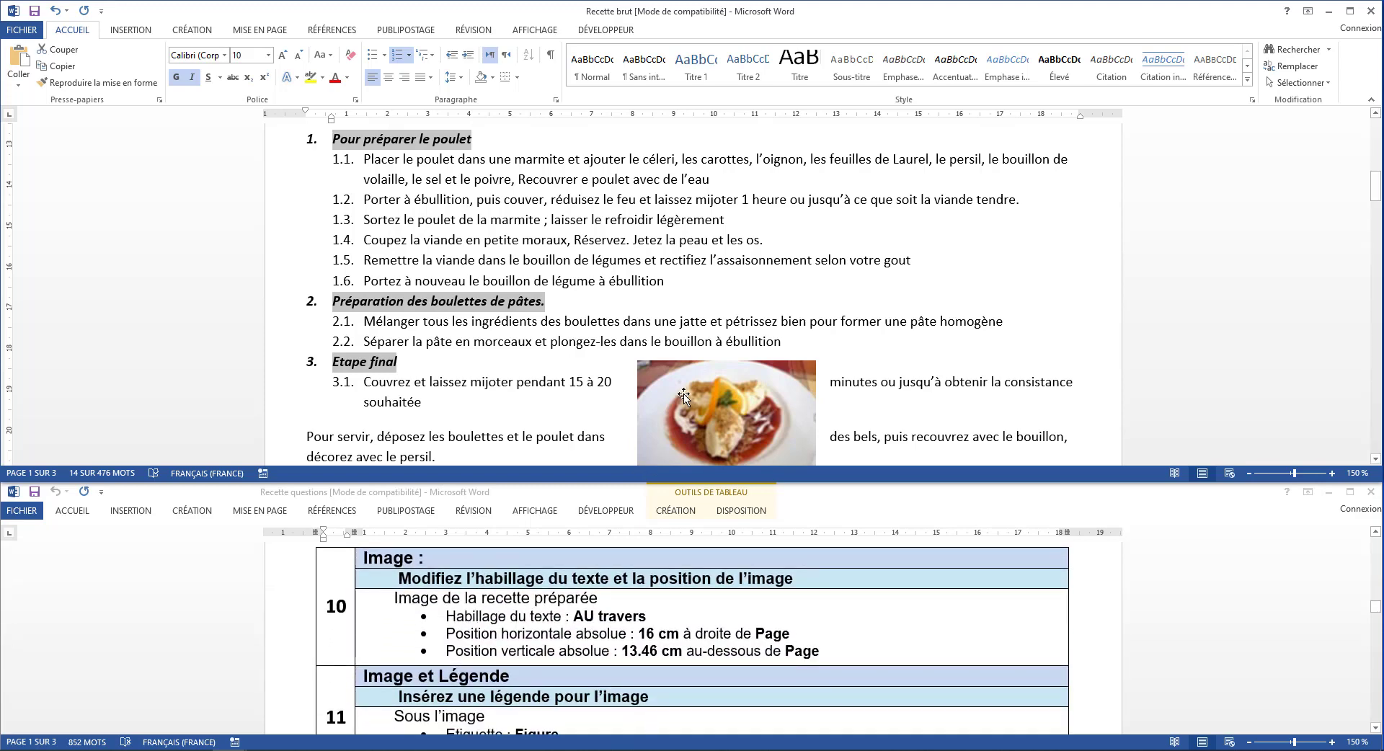
pyautogui.click(639, 278)
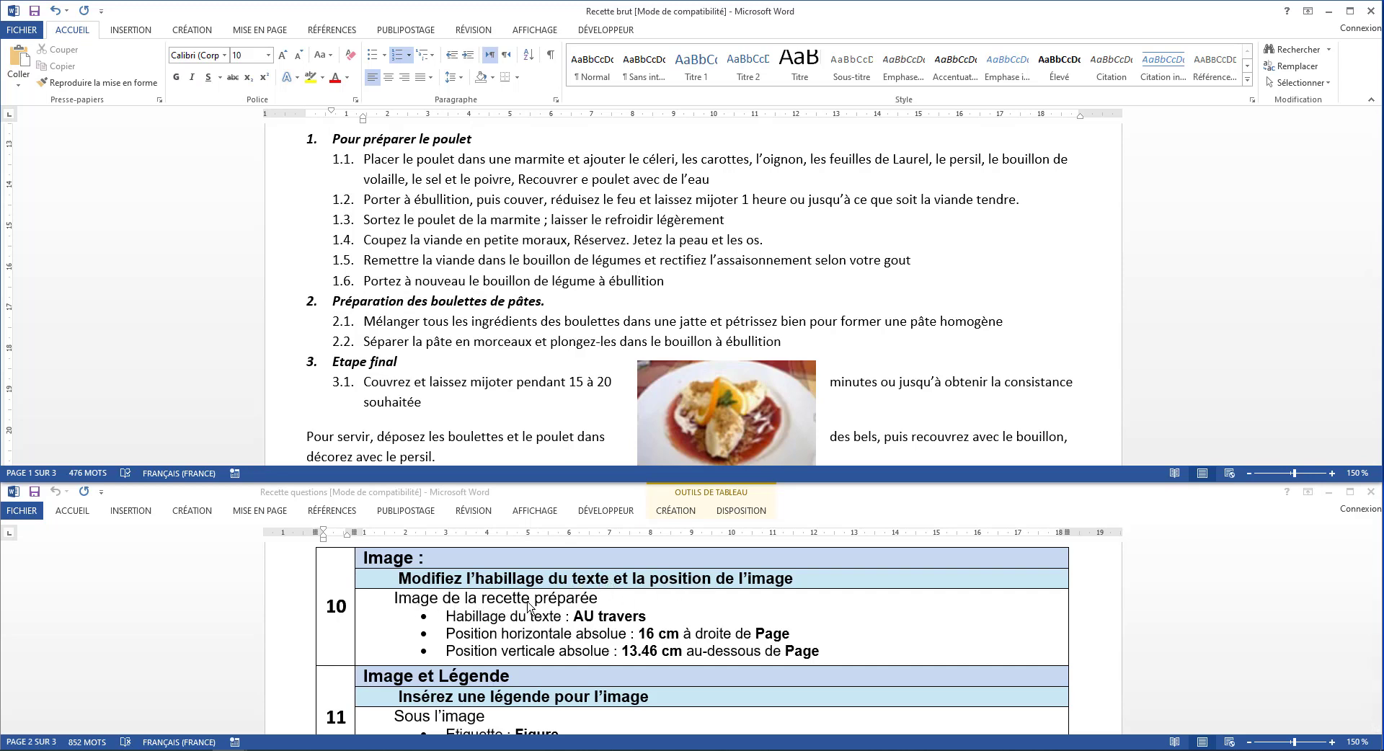
pyautogui.click(696, 436)
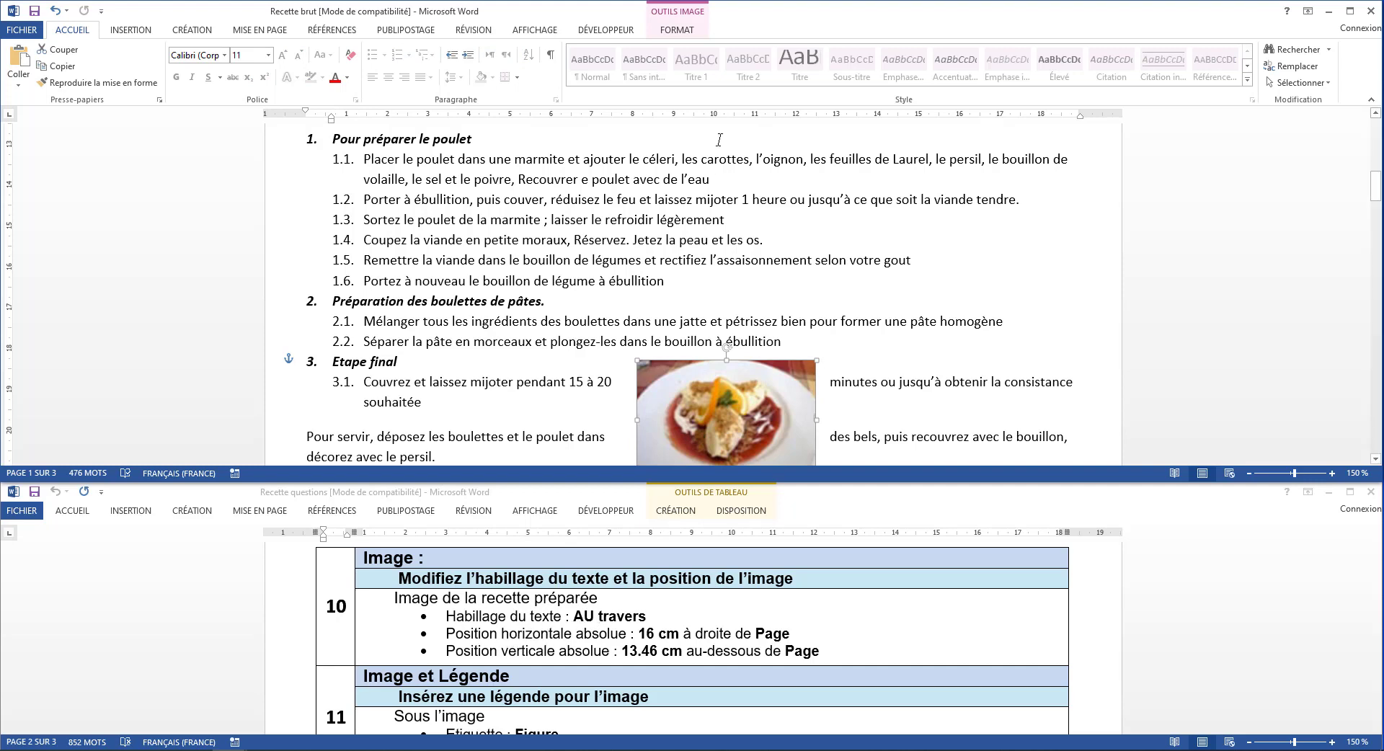
pyautogui.click(674, 27)
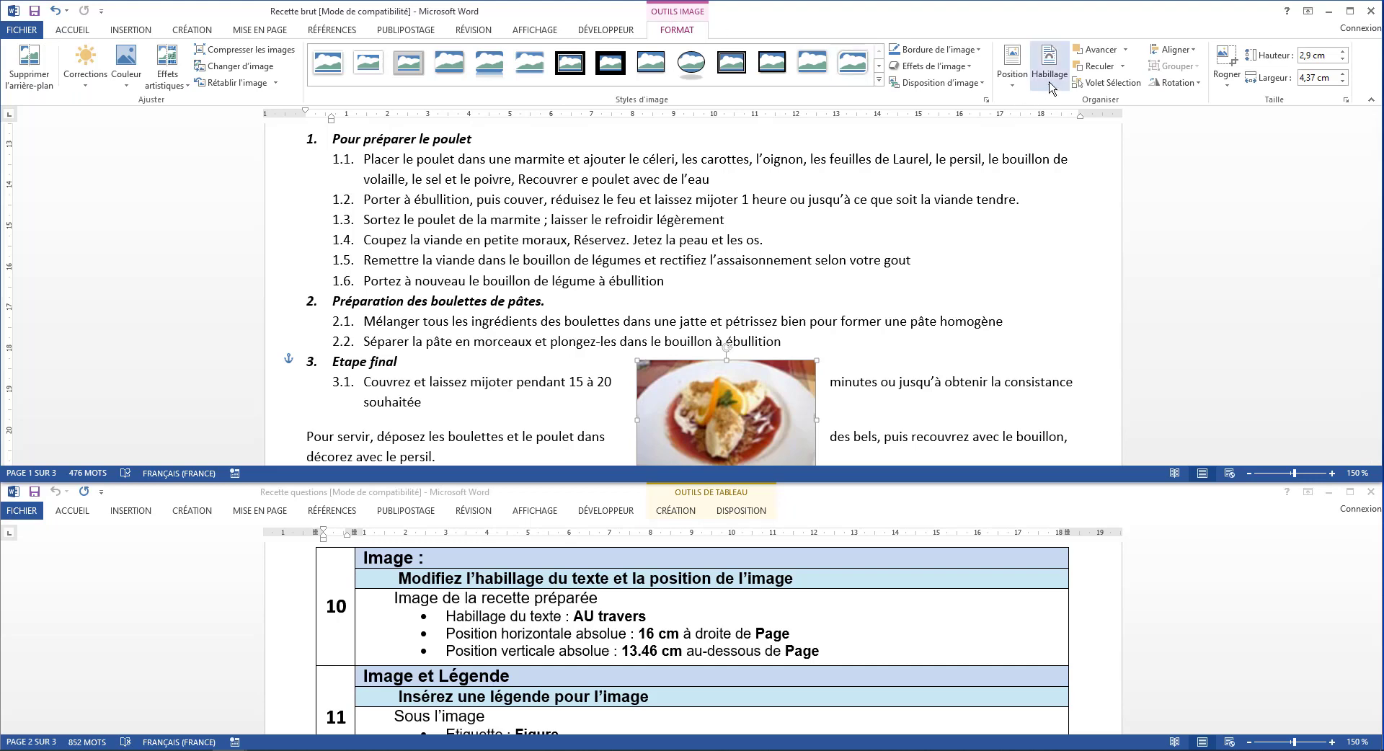
pyautogui.click(1056, 84)
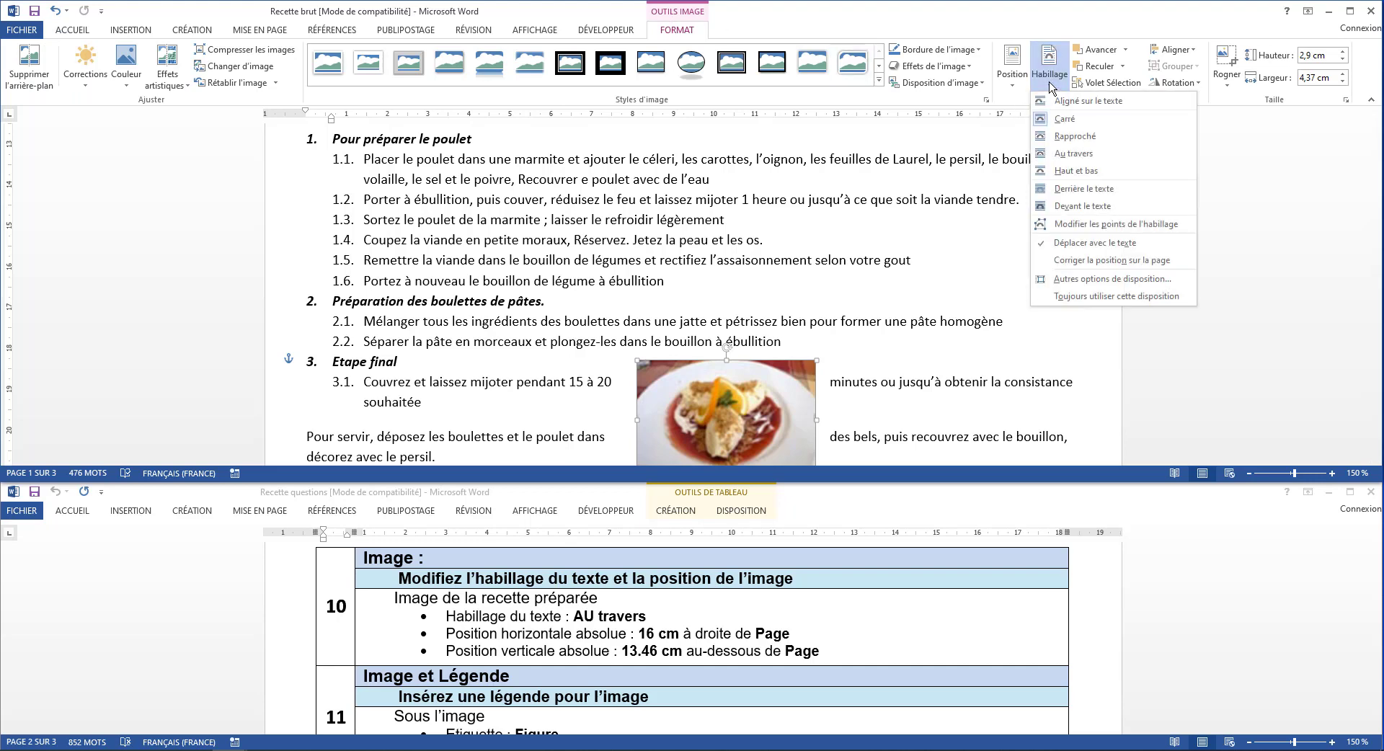
pyautogui.click(1088, 154)
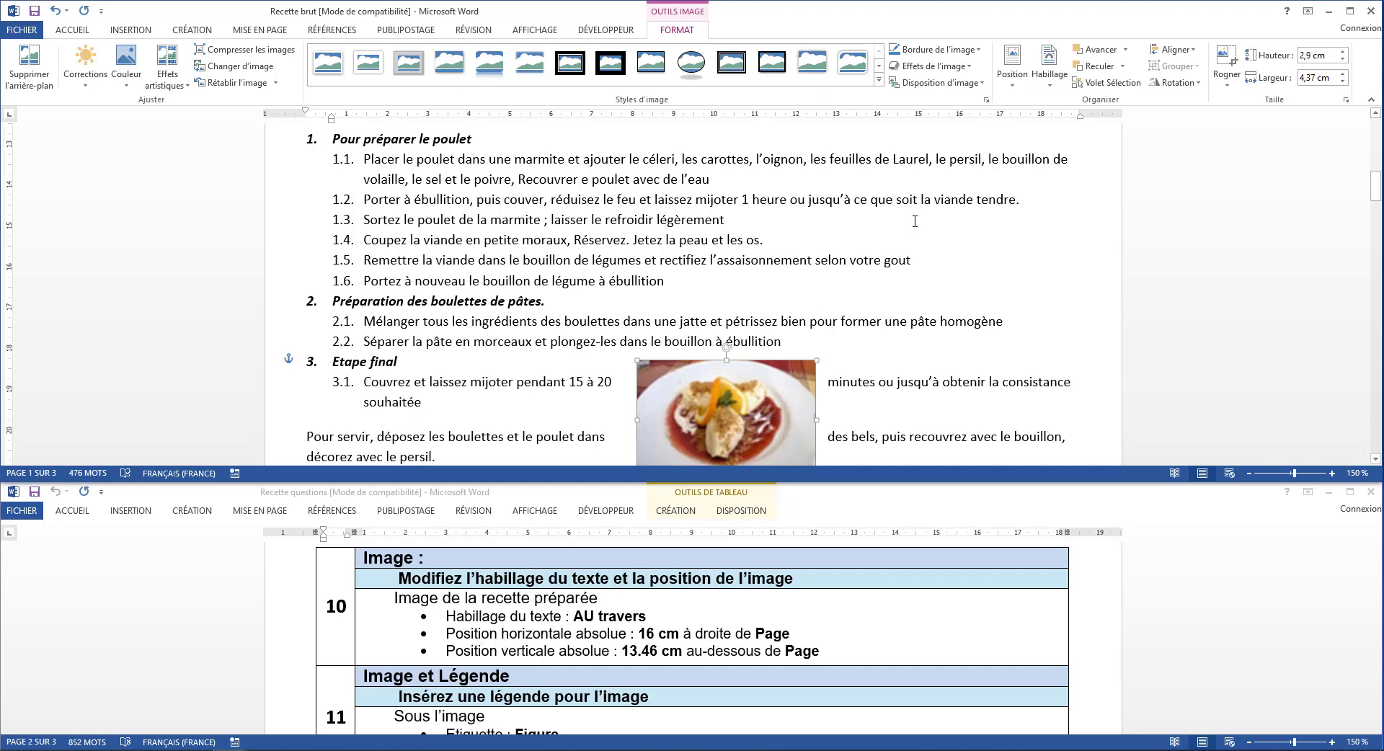
# Set the prepared dish image's absolute horizontal position to 16 cm to the right of Page
pyautogui.click(1011, 79)
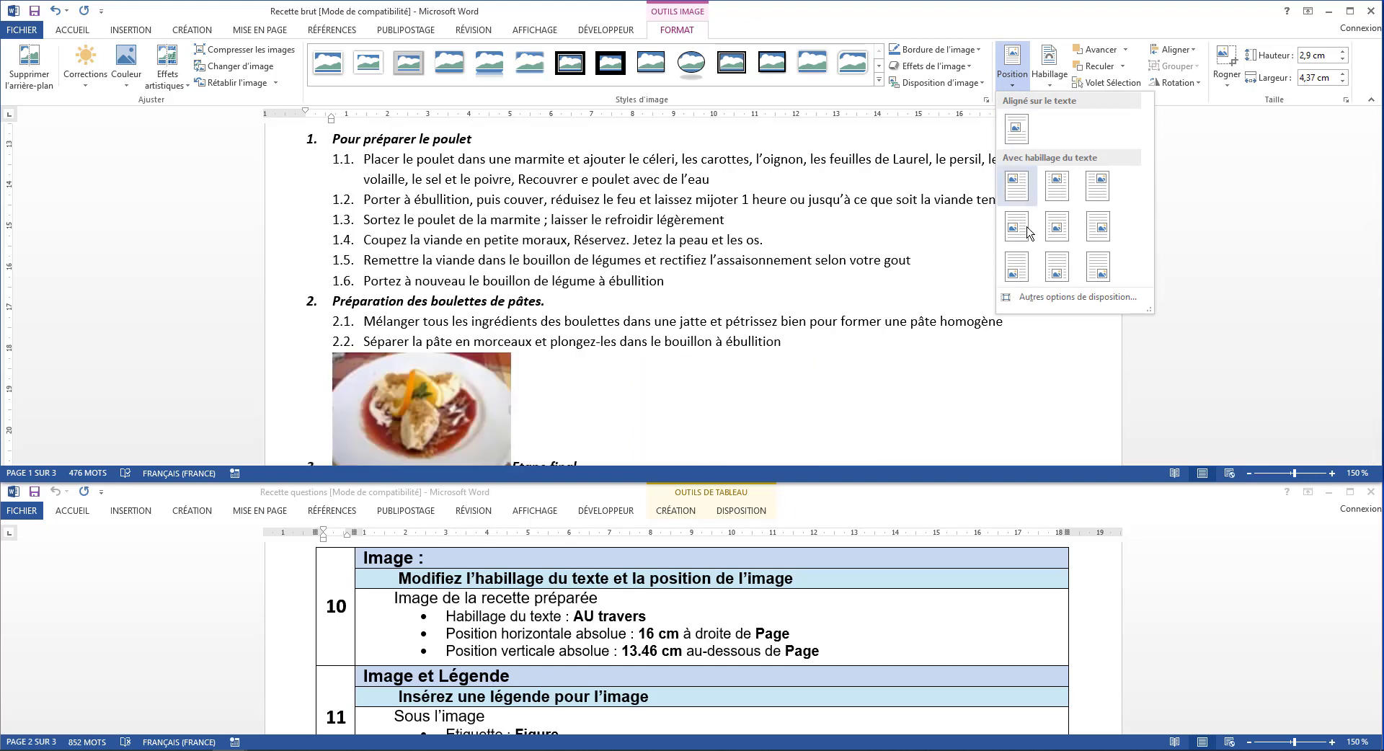
pyautogui.click(1045, 297)
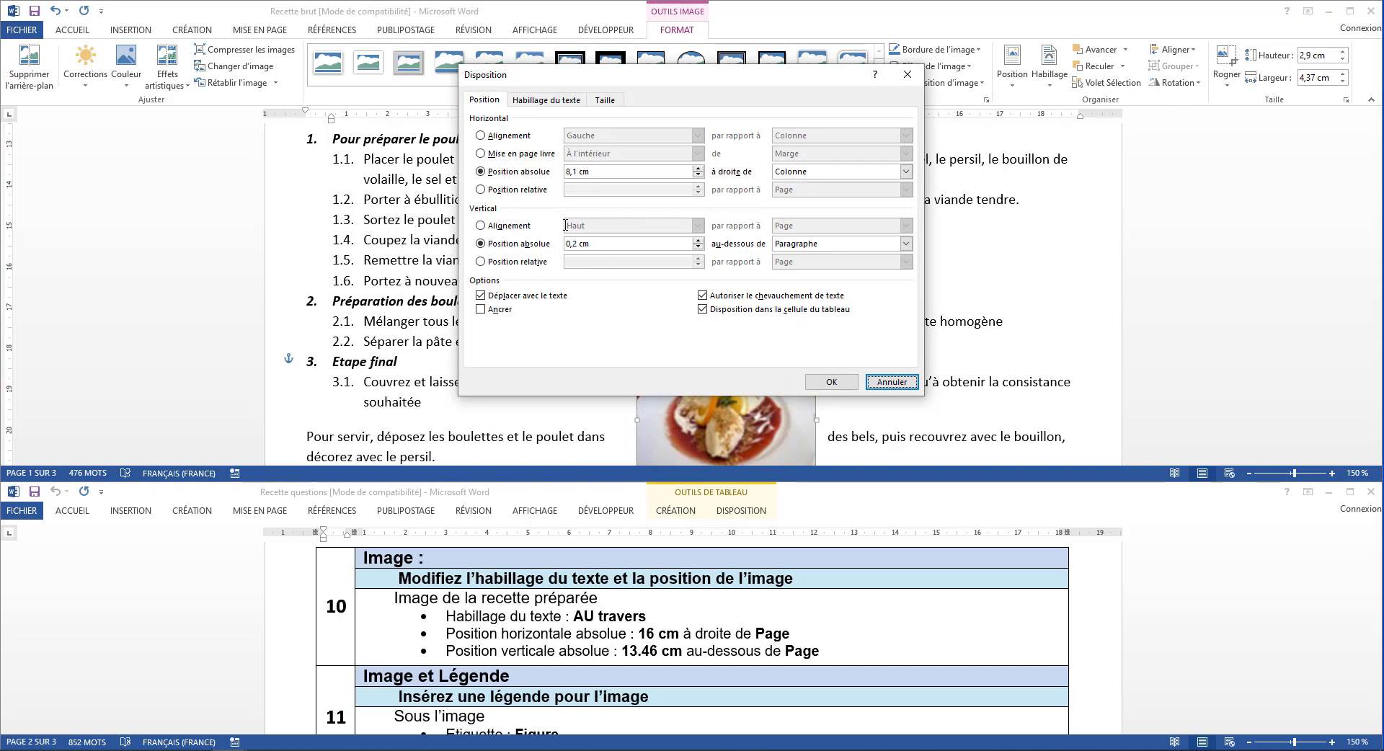
pyautogui.click(498, 177)
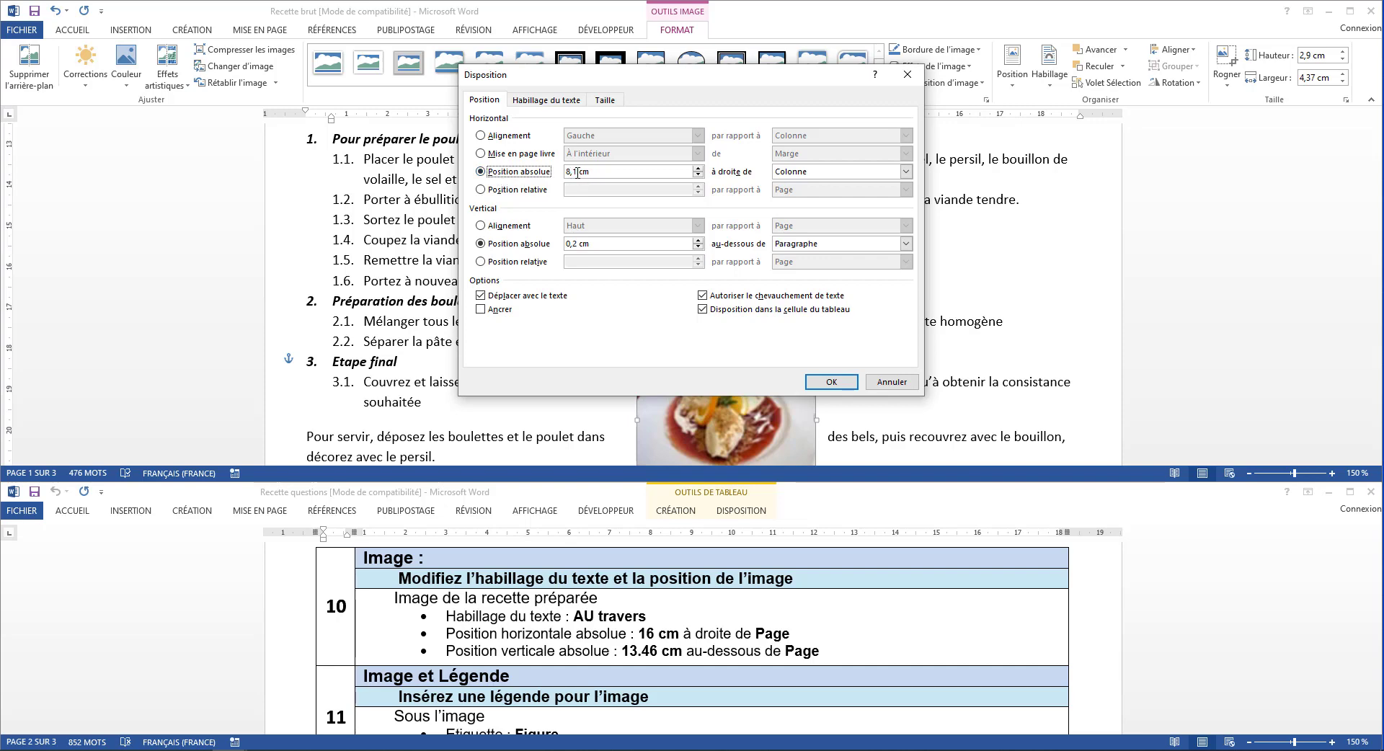
pyautogui.moveTo(577, 171); pyautogui.dragTo(532, 163)
pyautogui.write('1')
pyautogui.click(905, 171)
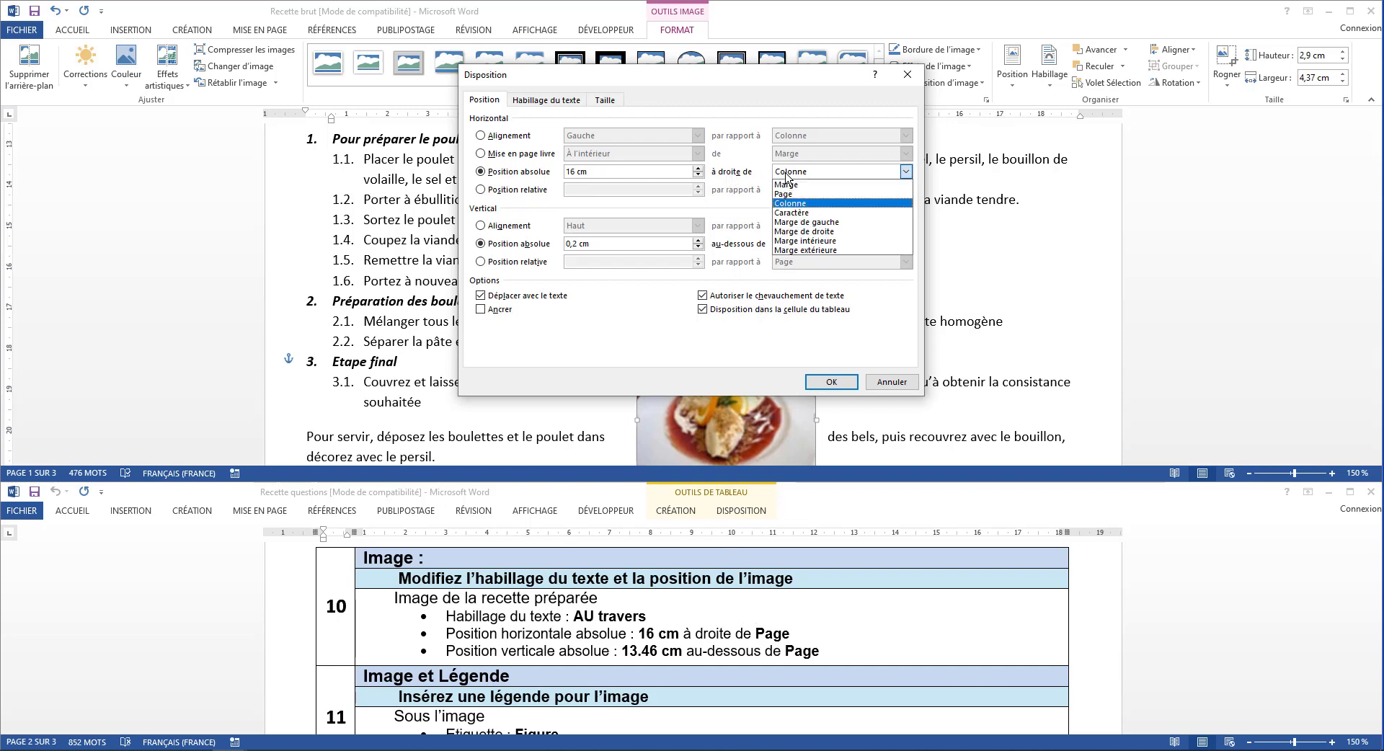
pyautogui.click(795, 196)
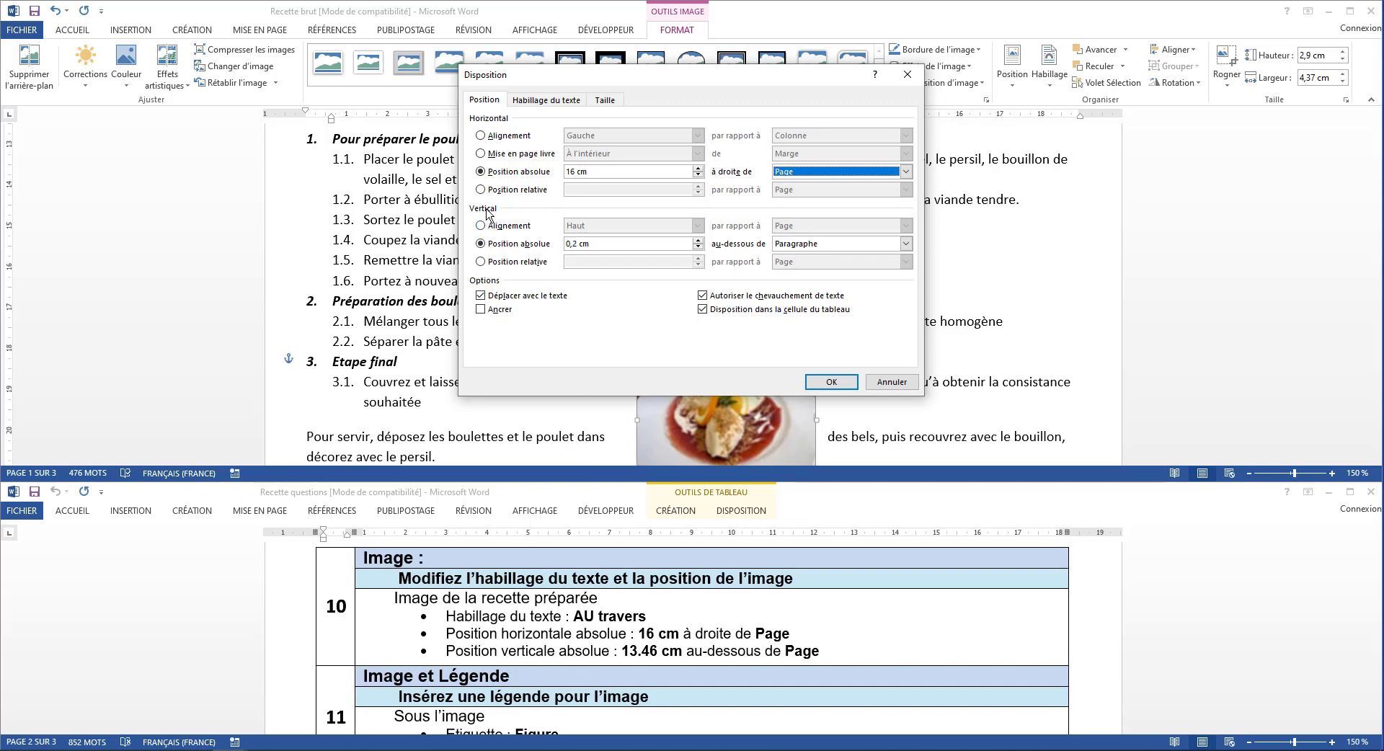
# Set the dish image's absolute vertical position to 13,46 cm below Page and apply the layout
pyautogui.click(508, 245)
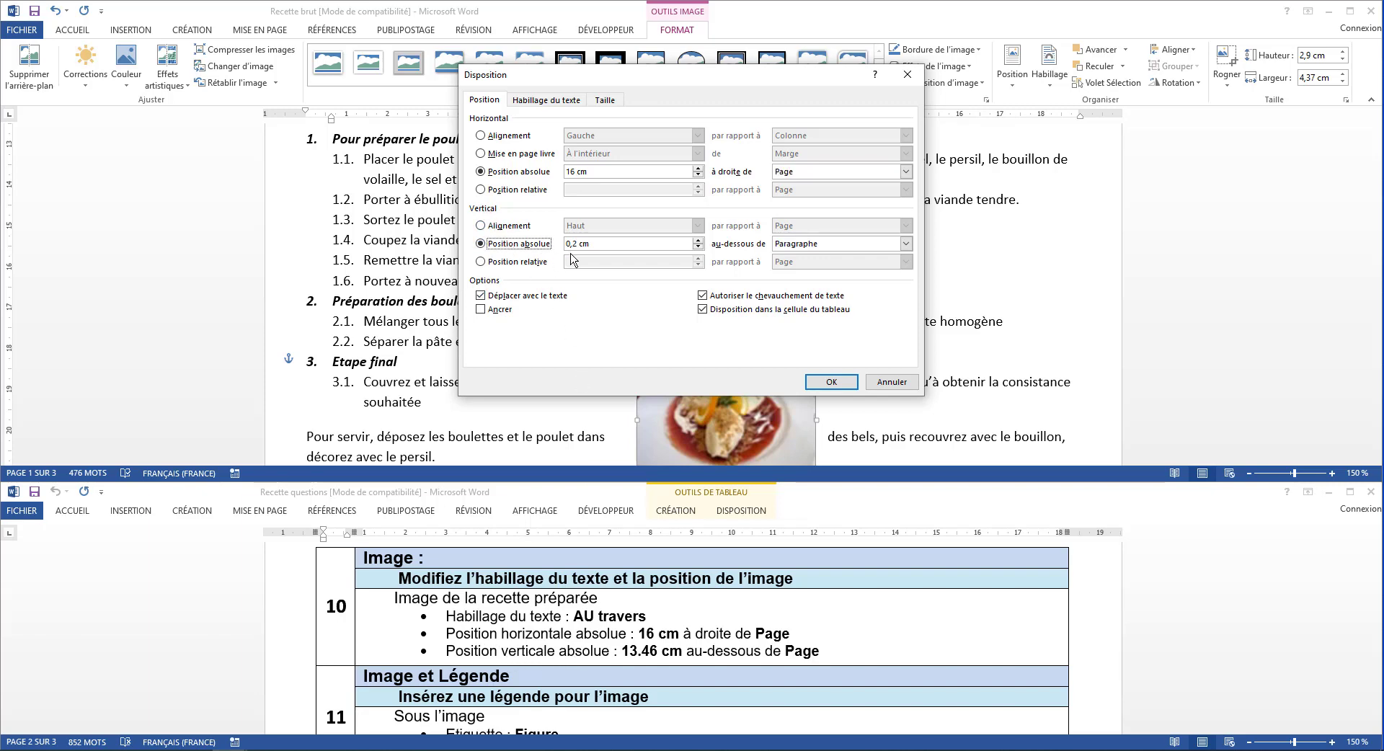
pyautogui.moveTo(577, 246); pyautogui.dragTo(550, 238)
pyautogui.write('13')
pyautogui.click(795, 247)
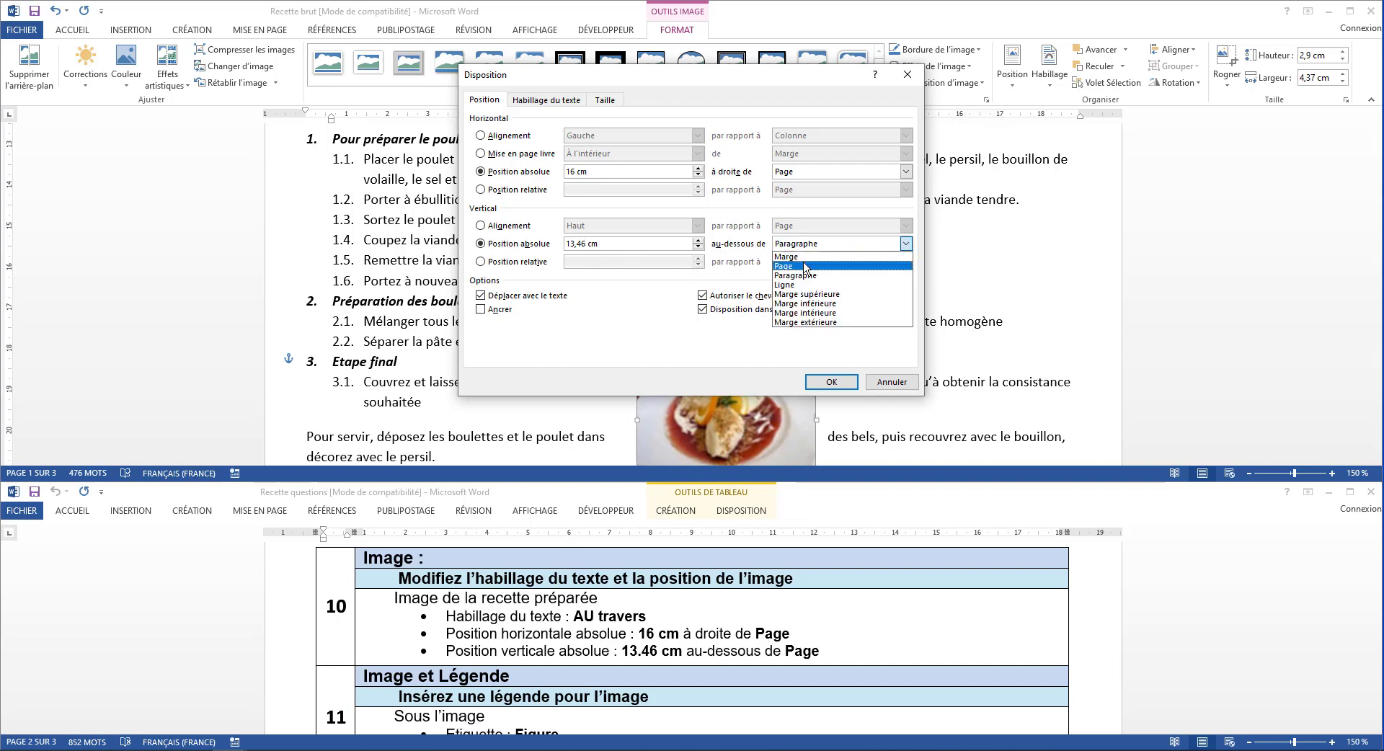
pyautogui.click(805, 266)
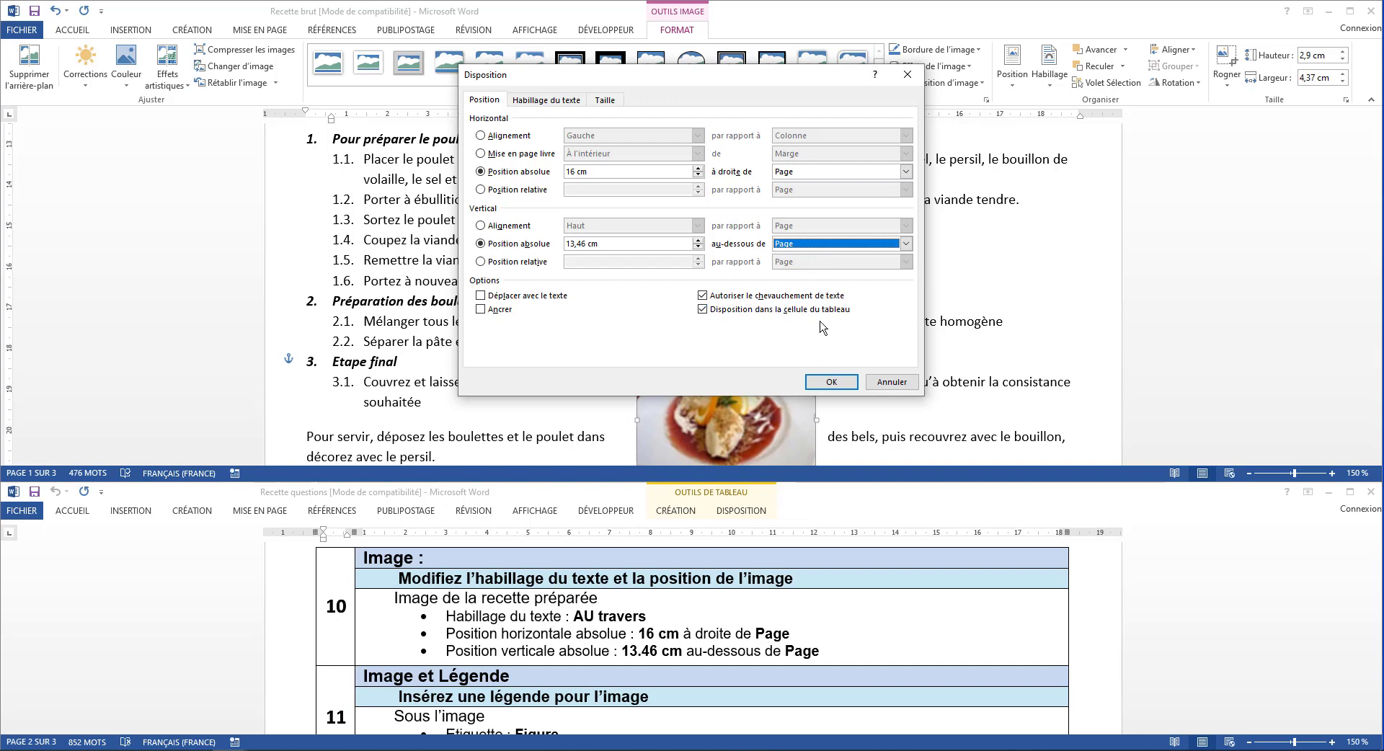
pyautogui.click(816, 381)
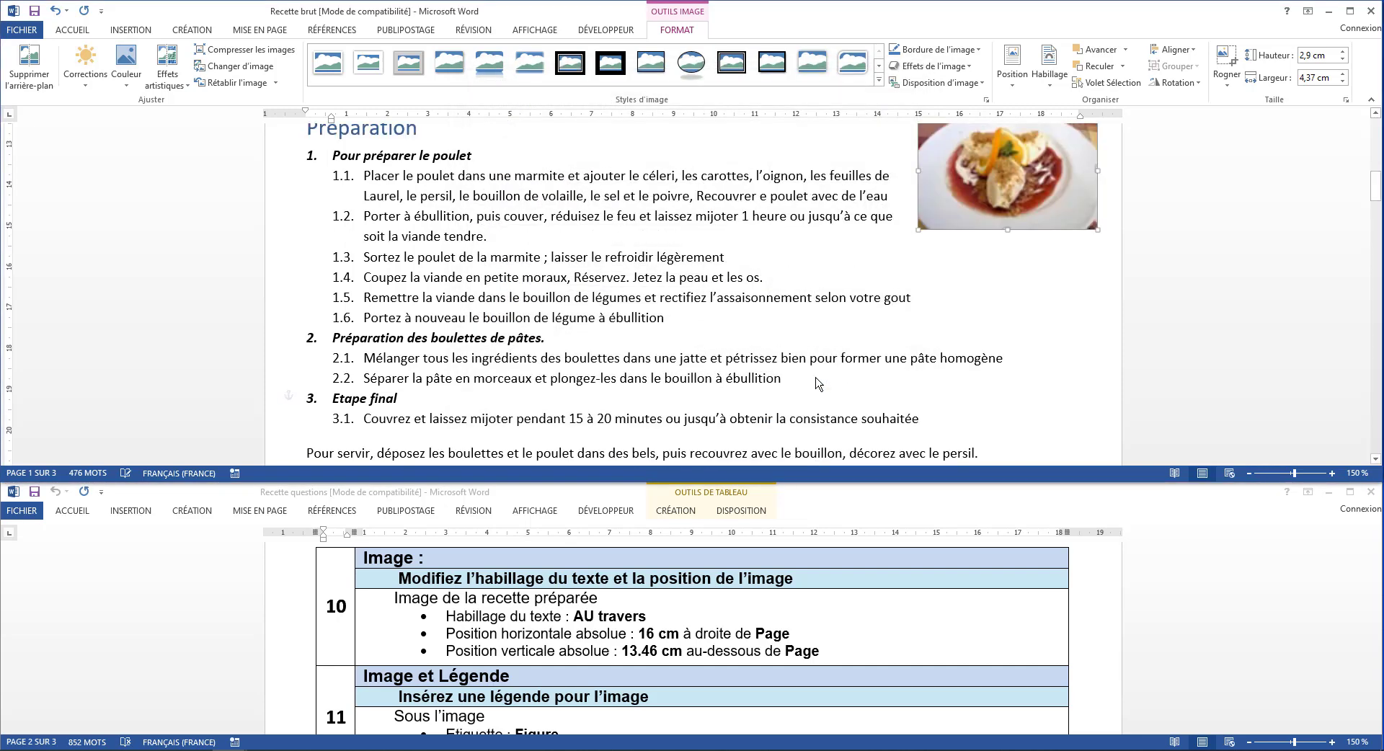
pyautogui.scroll(3, 845, 274)
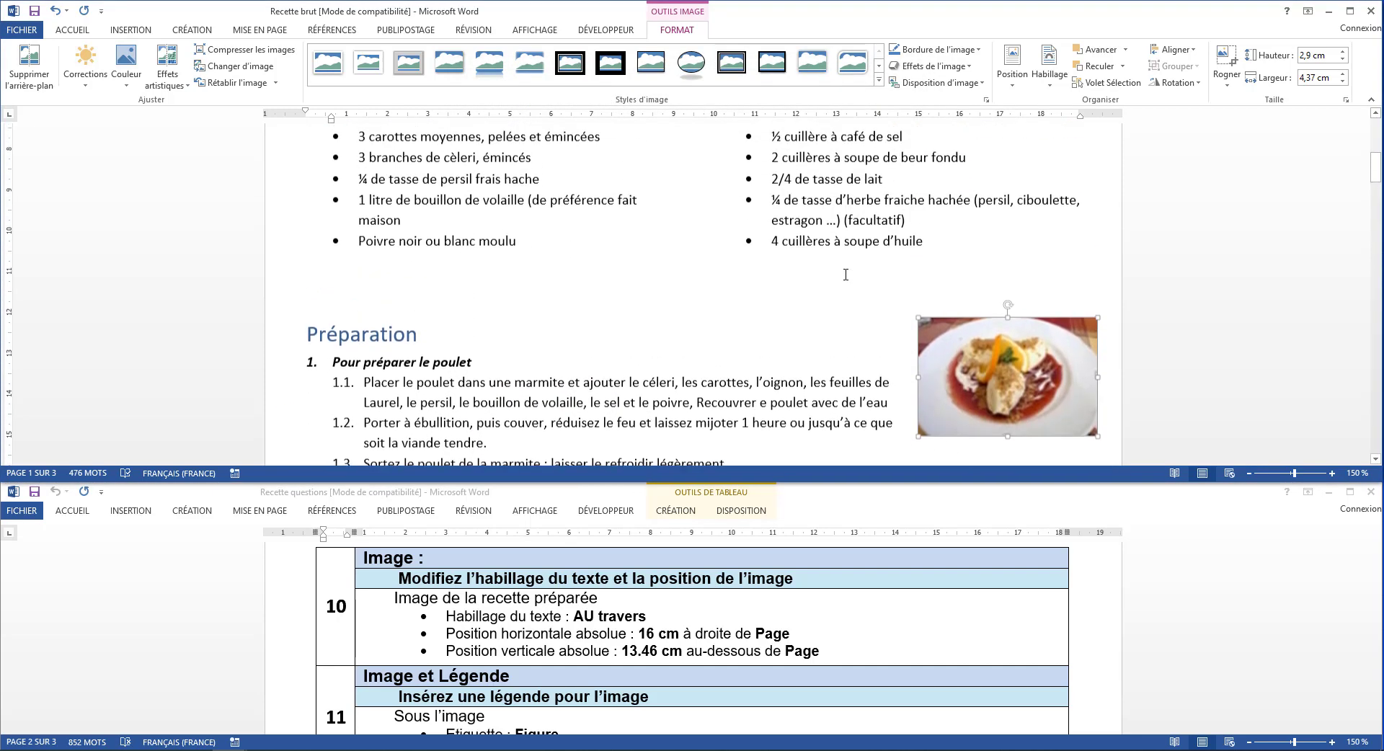
pyautogui.scroll(-3, 845, 272)
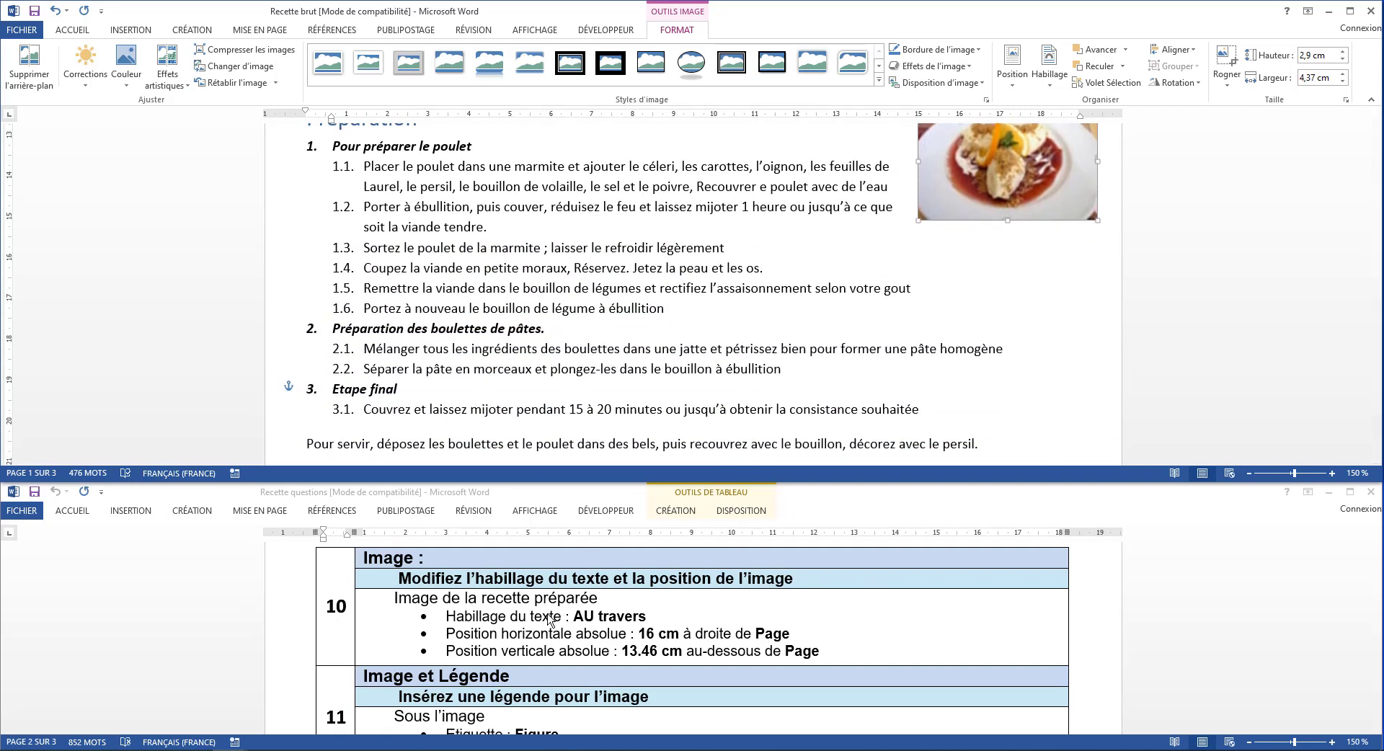
# Insert the caption Figure 1 Recette préparée below the dish image, using the Figure label, as instruction 11 requires
pyautogui.scroll(-3, 549, 619)
pyautogui.scroll(-2, 549, 618)
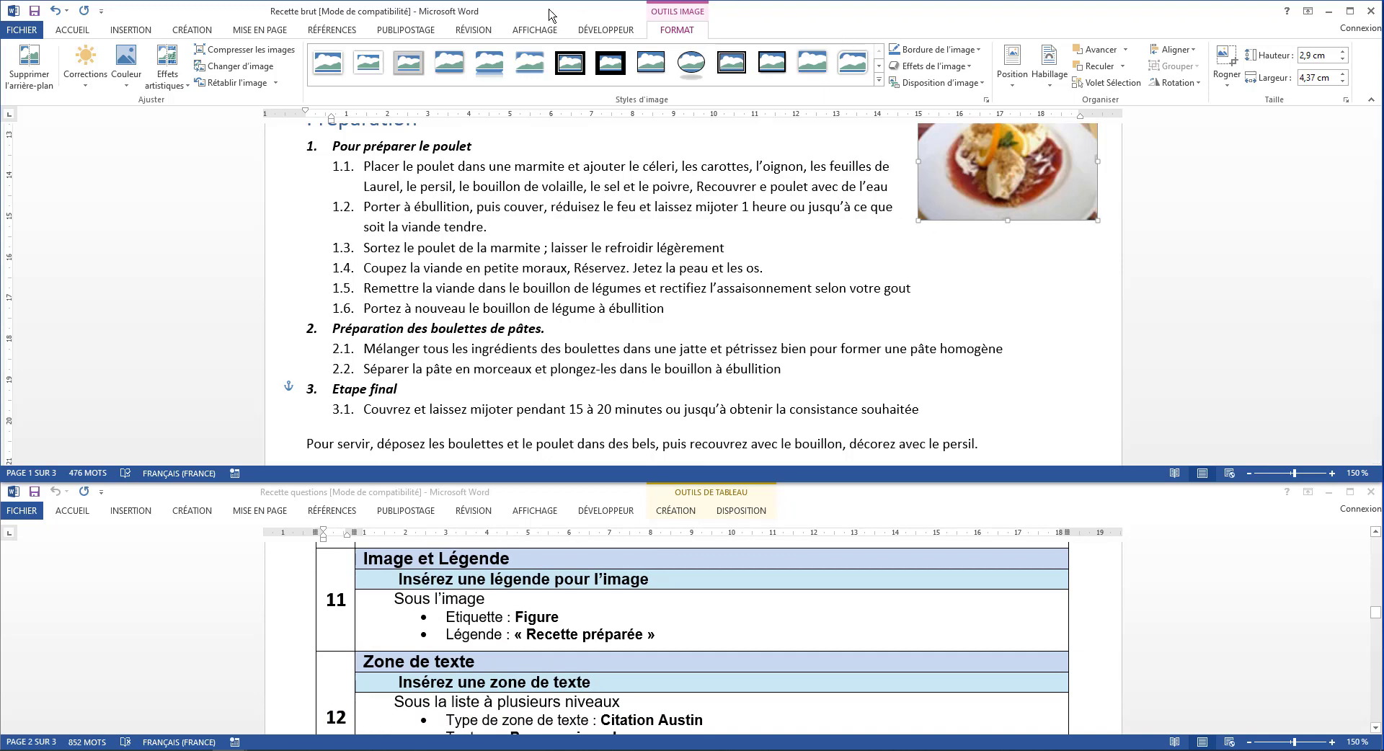
pyautogui.click(337, 33)
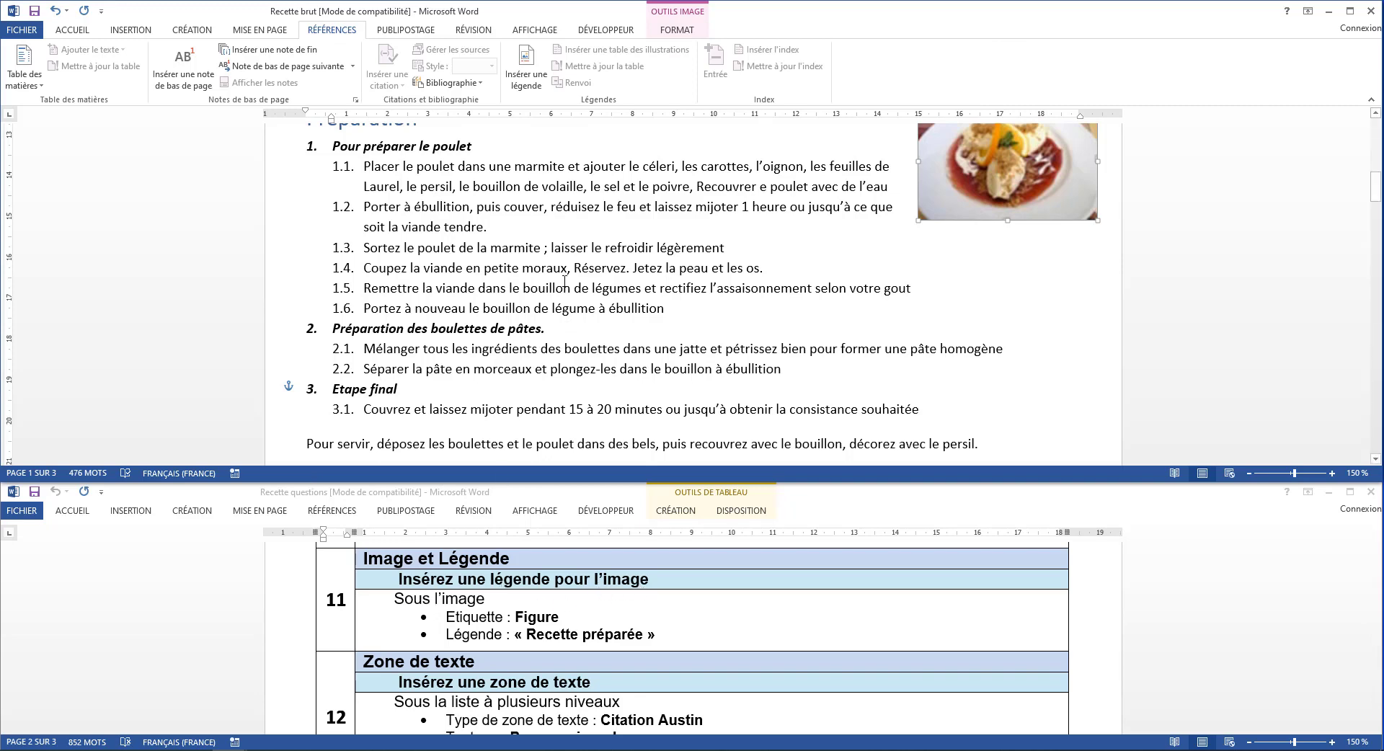
pyautogui.click(531, 75)
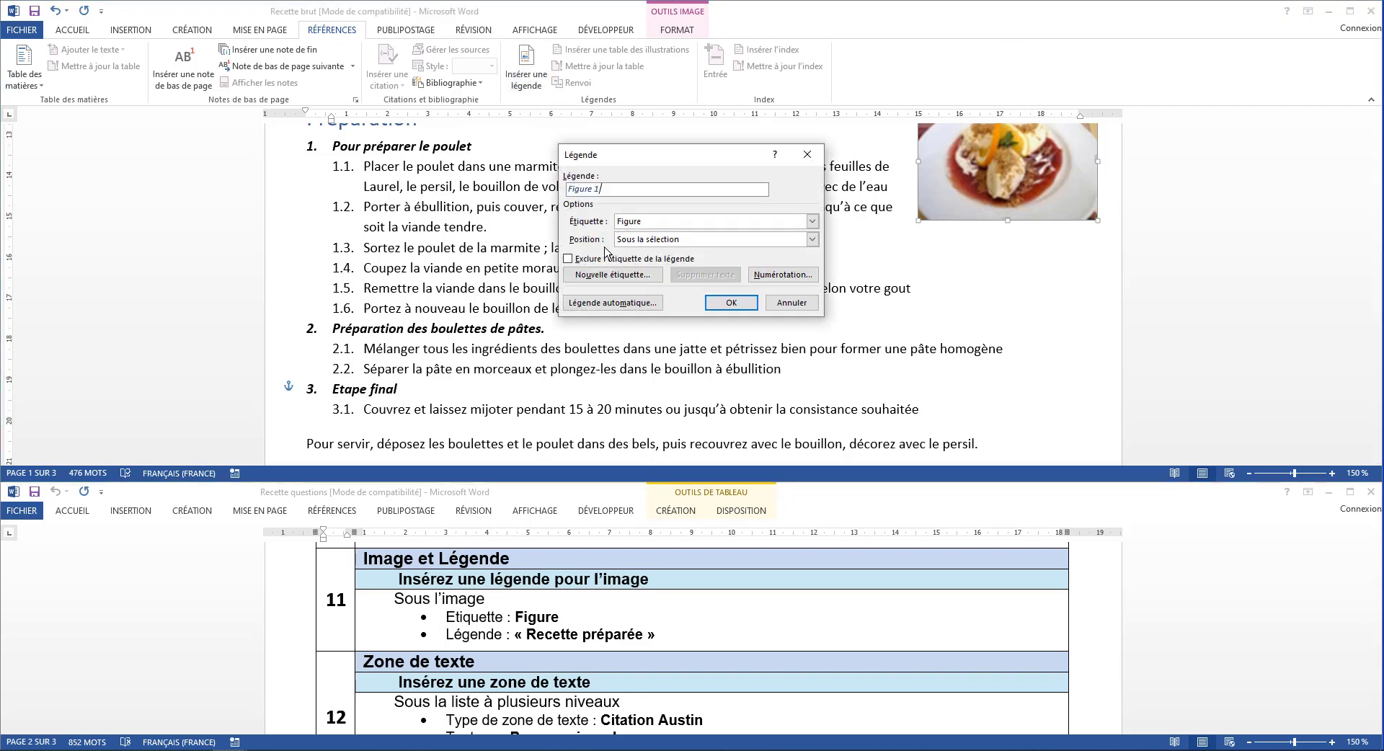
pyautogui.click(635, 242)
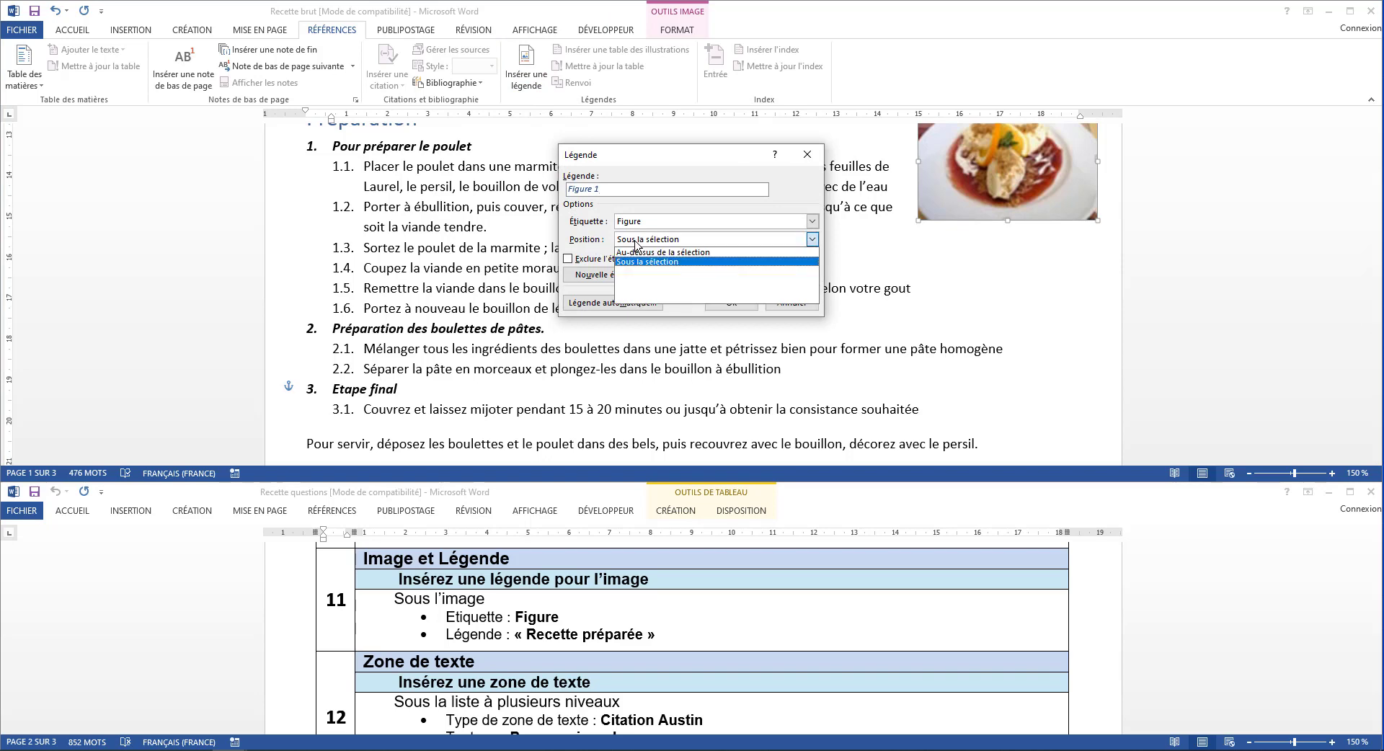
pyautogui.click(643, 262)
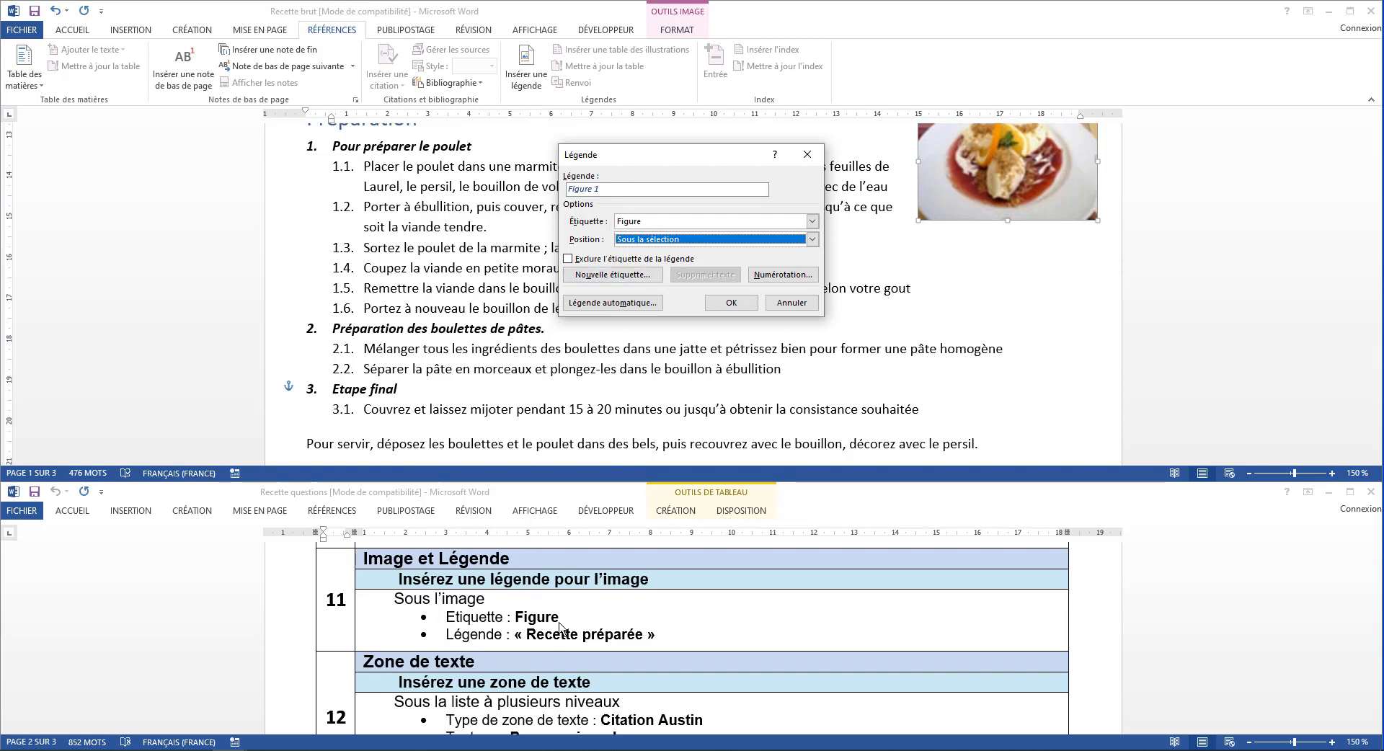
pyautogui.click(636, 191)
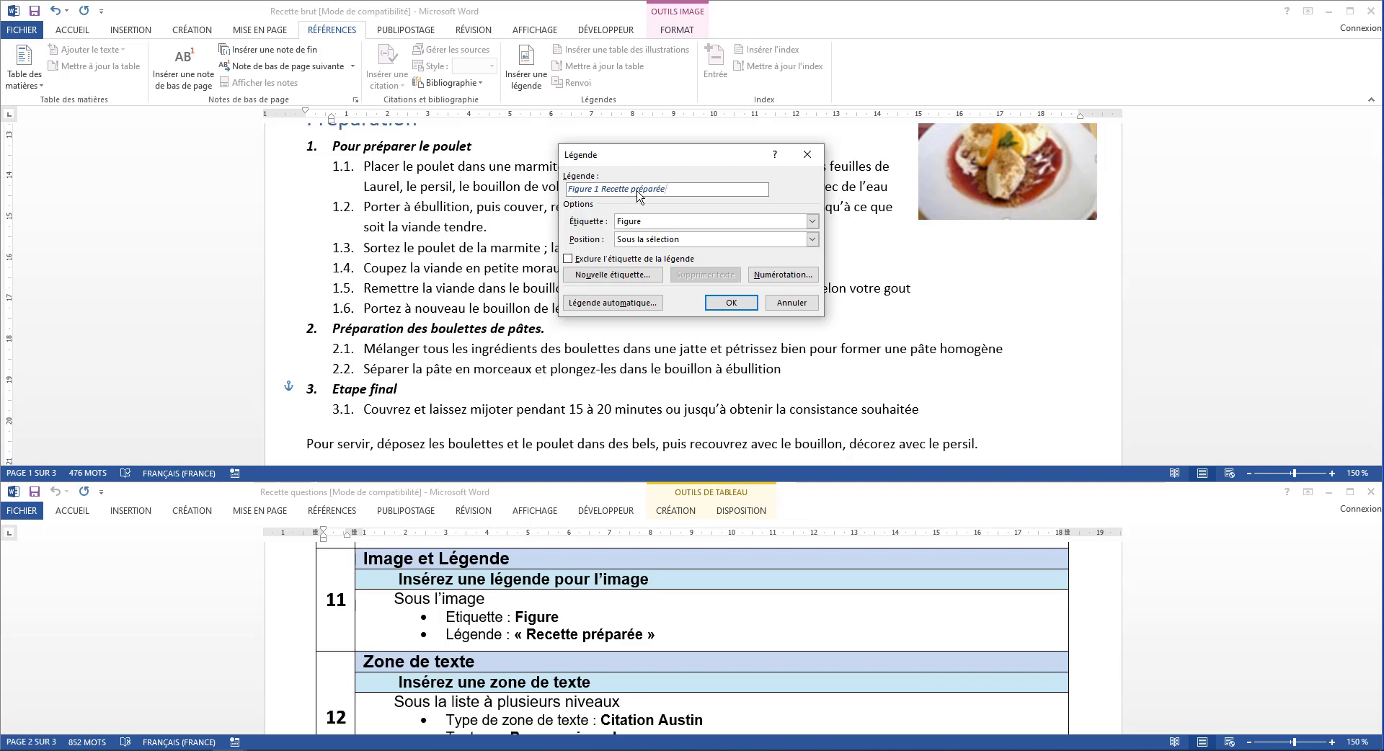
pyautogui.click(729, 305)
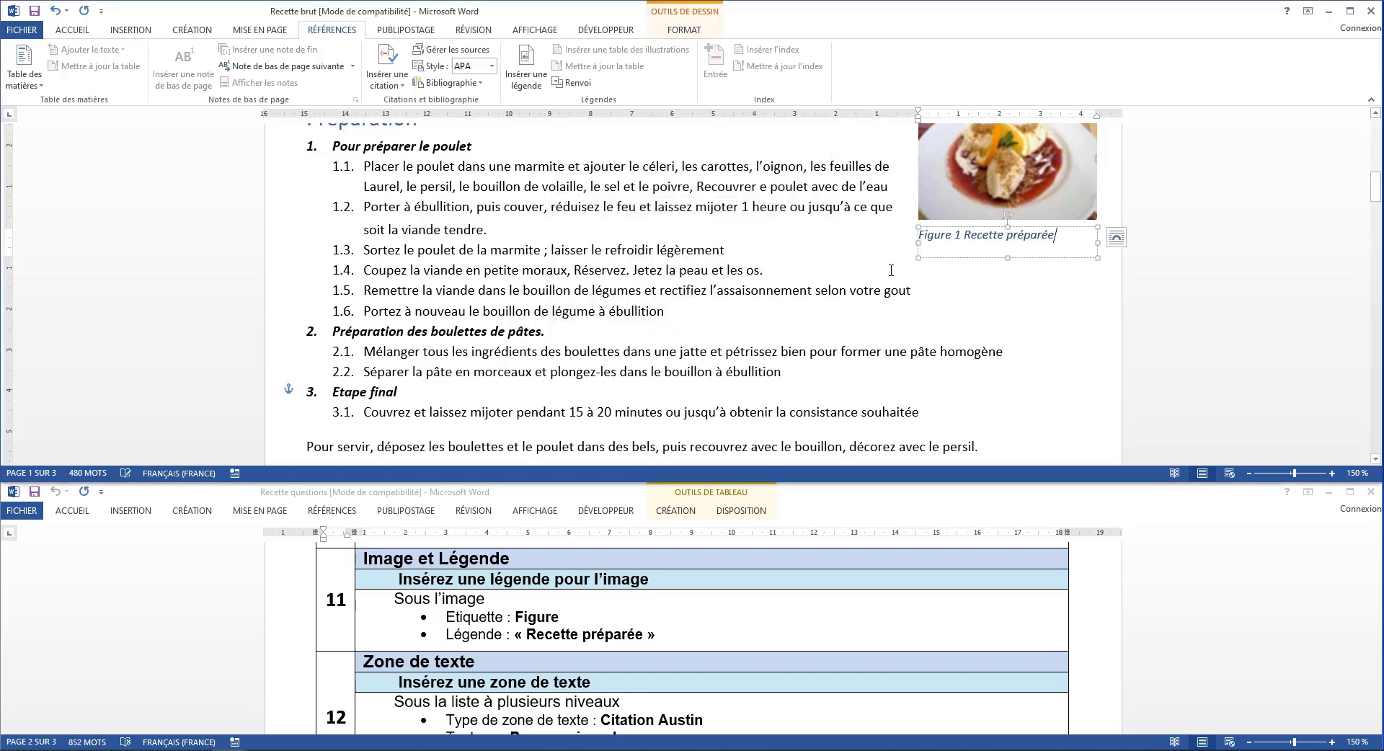
pyautogui.click(823, 305)
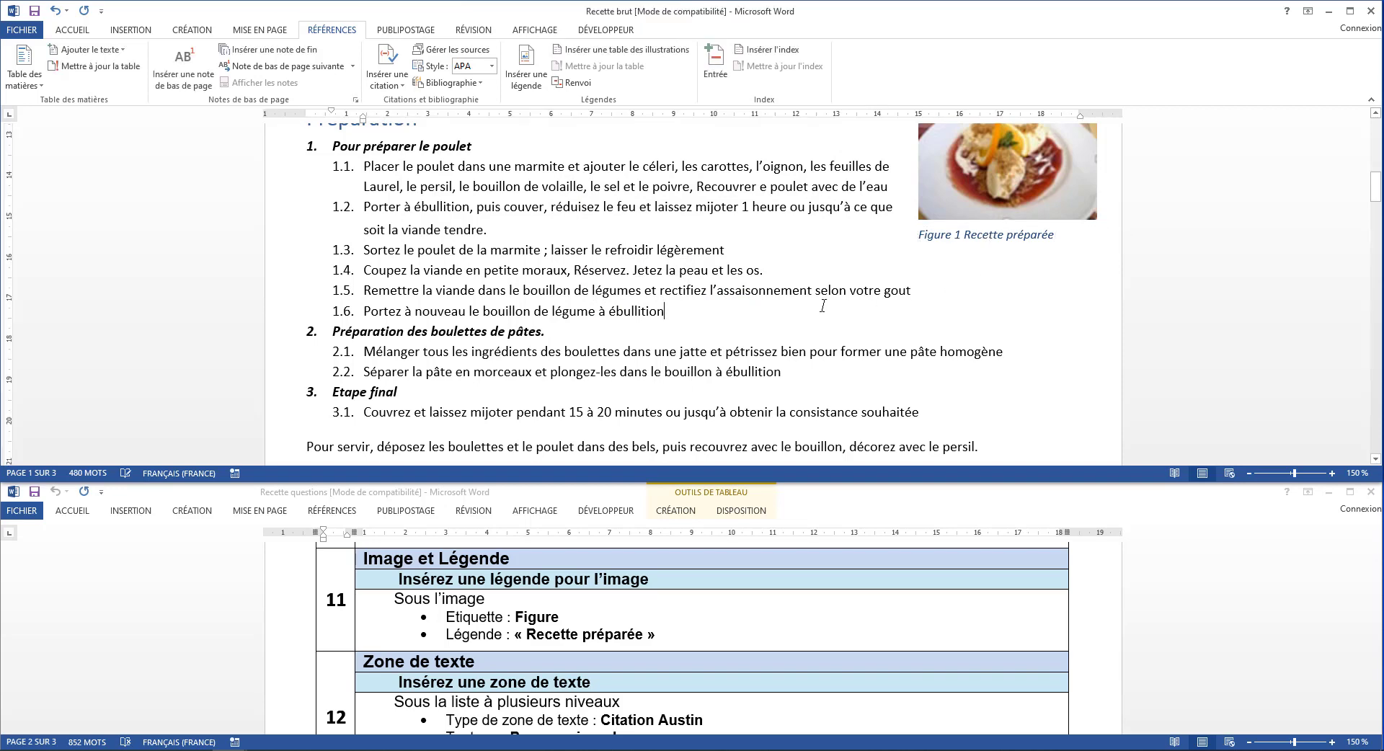
# Insert a Citation Austin text box below the multilevel list, as instruction 12 requires
pyautogui.scroll(-3, 570, 620)
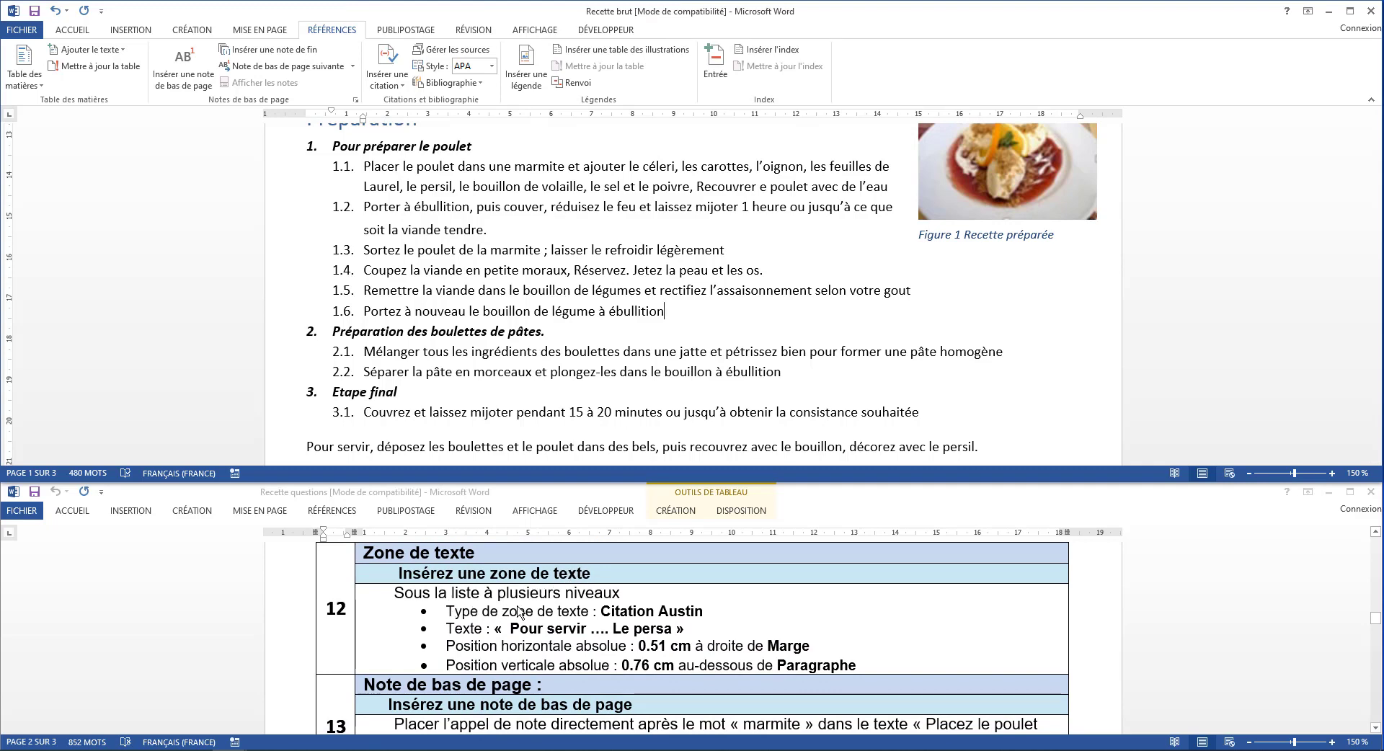
pyautogui.scroll(-3, 438, 315)
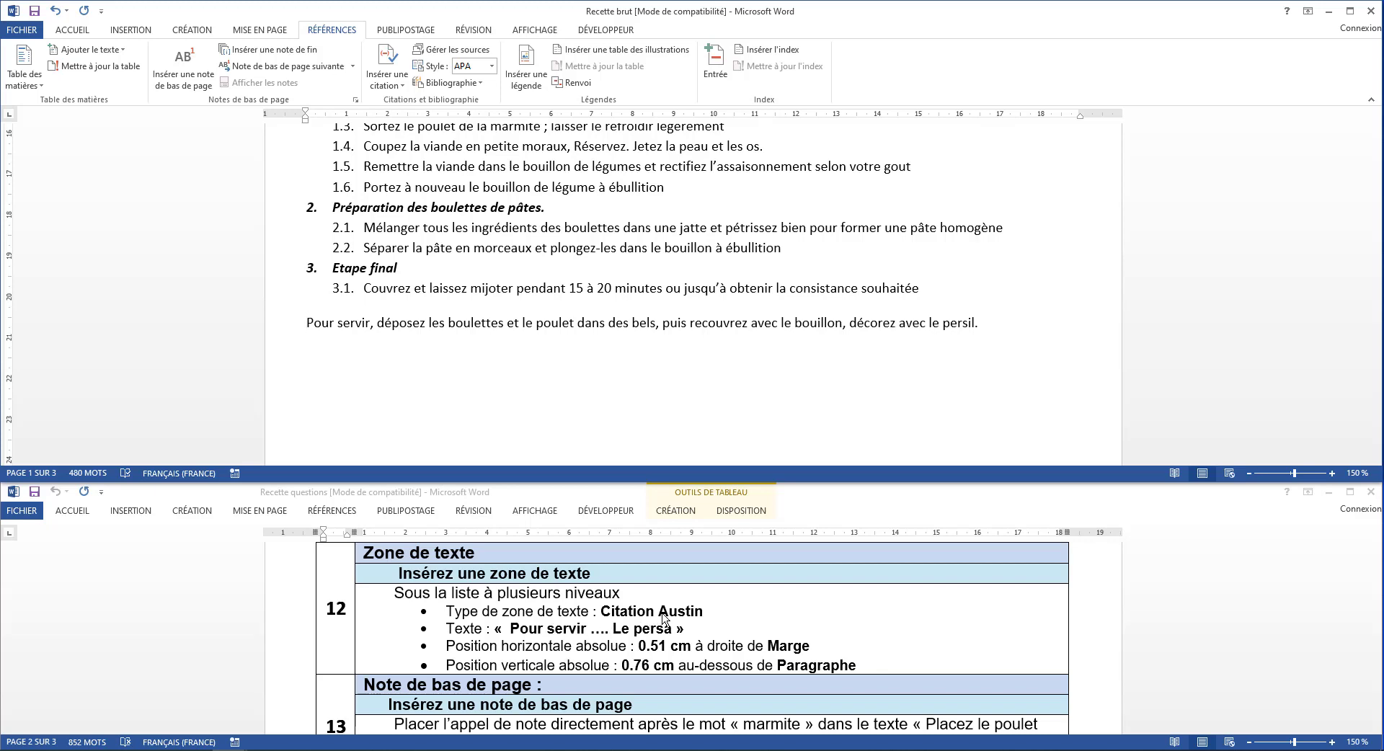
pyautogui.click(138, 32)
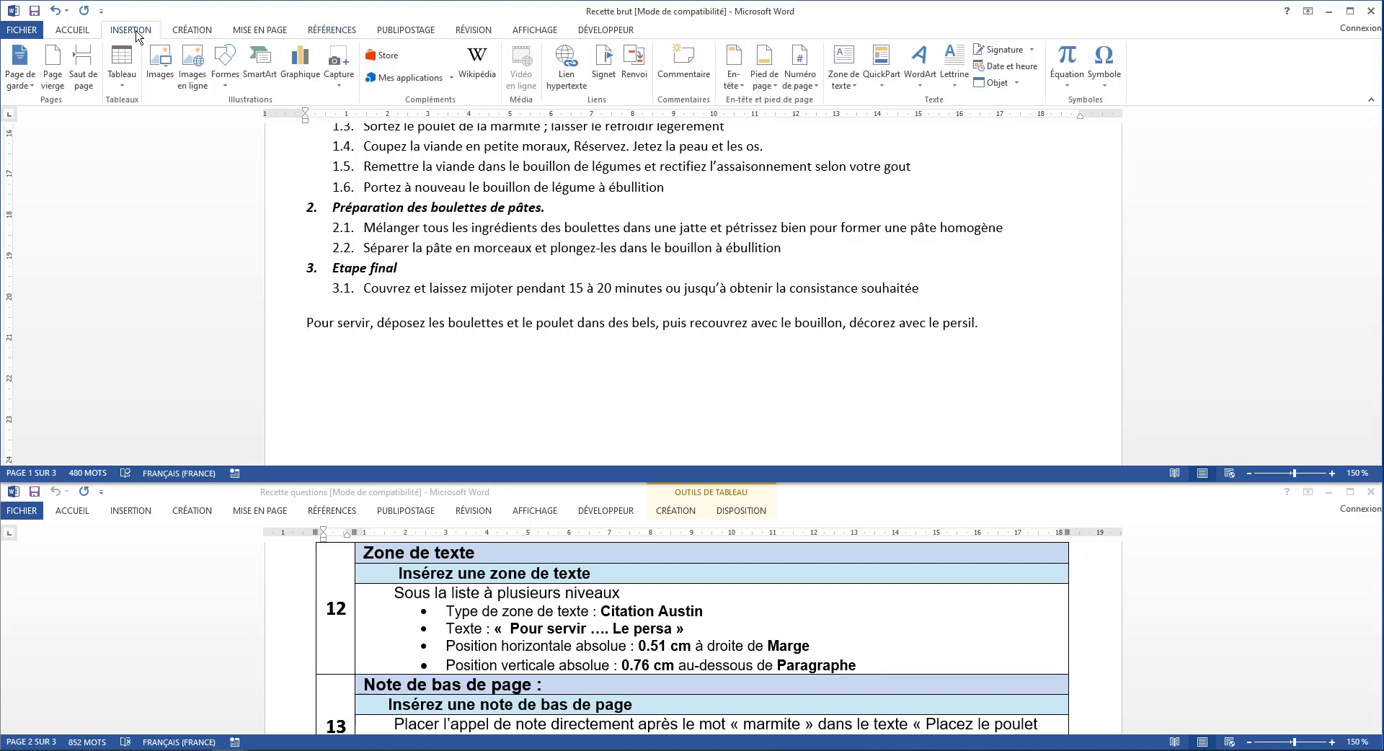
pyautogui.click(842, 83)
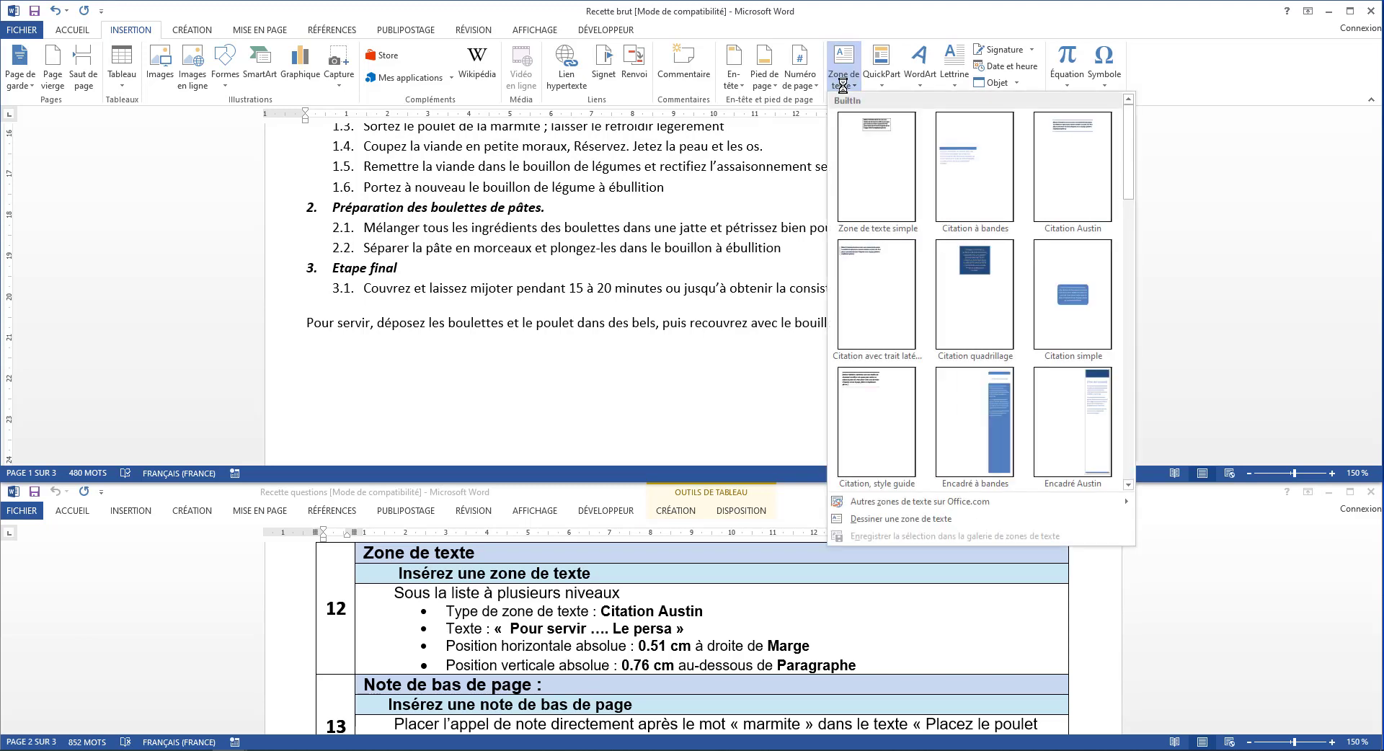
pyautogui.click(1062, 170)
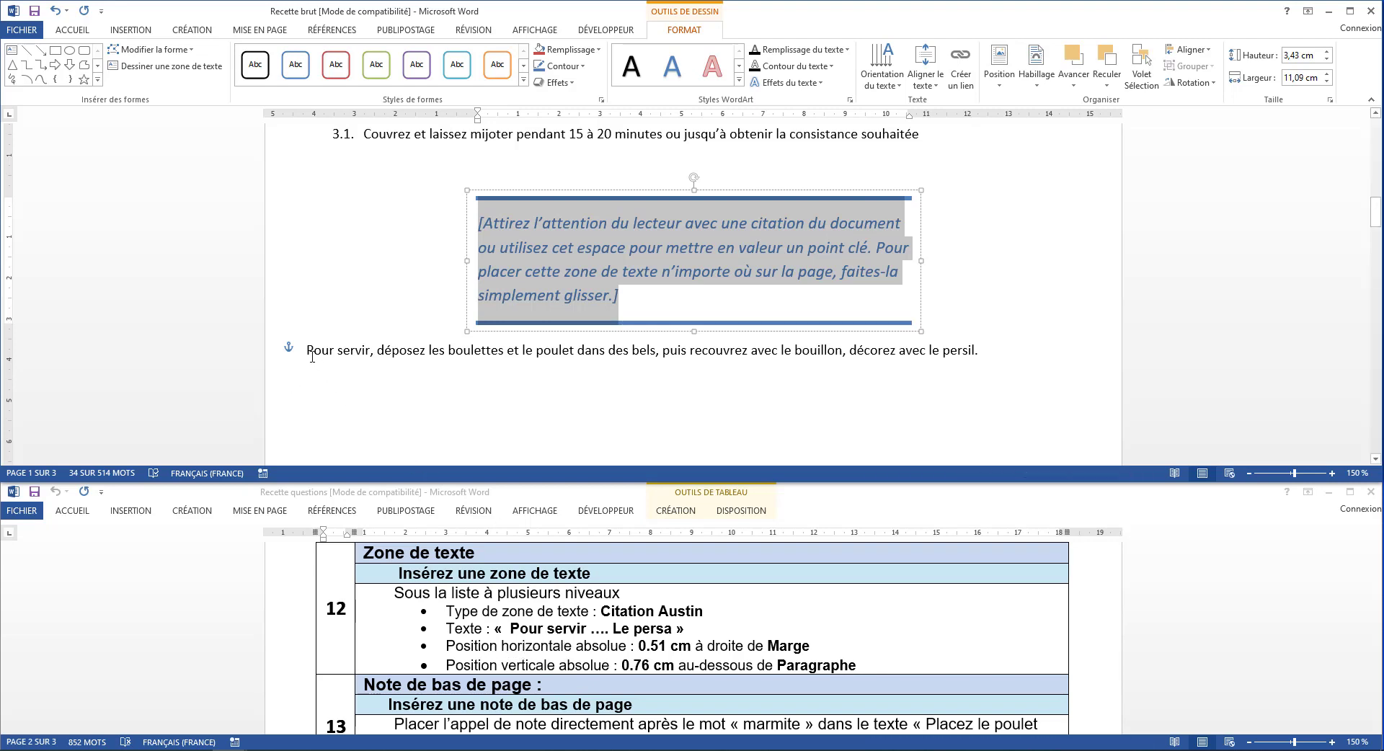
# Cut the paragraph starting with Pour servir and paste it as text only over the text box's placeholder
pyautogui.moveTo(309, 351); pyautogui.dragTo(1022, 356)
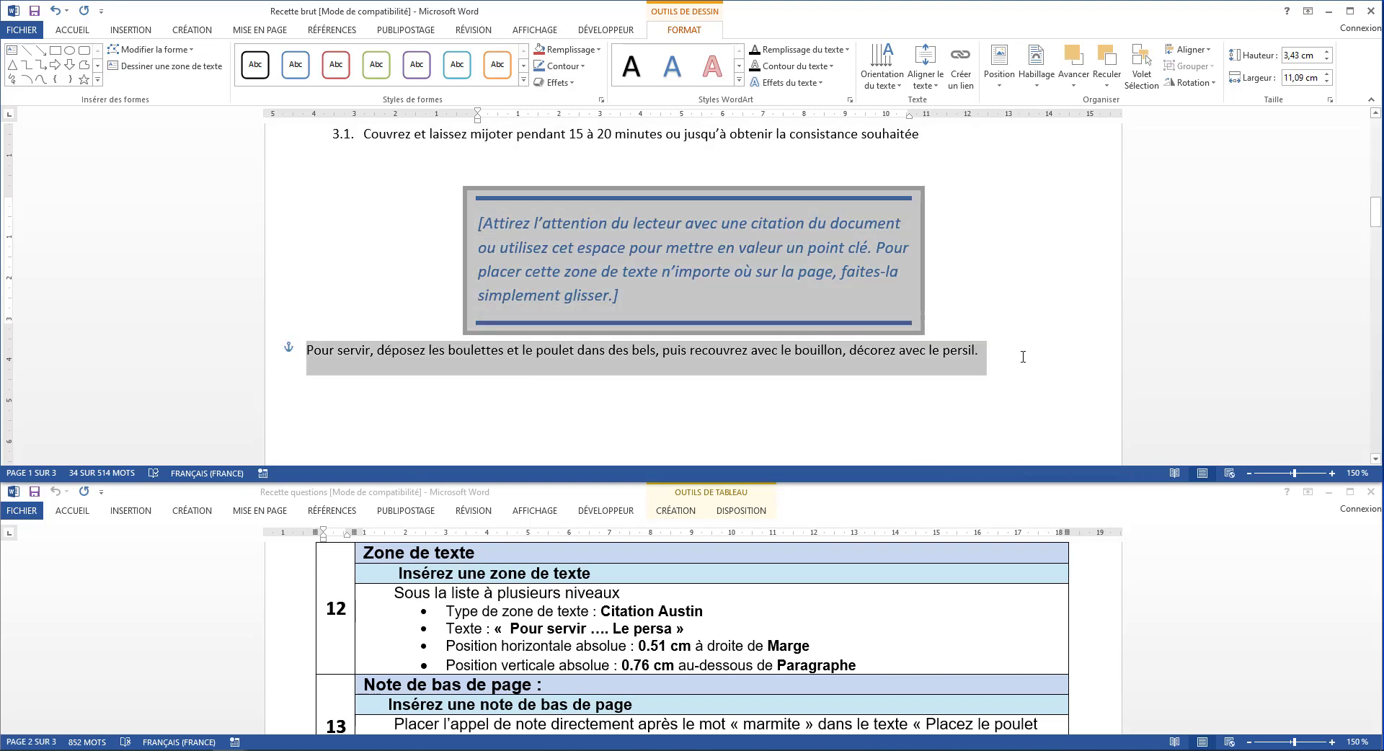
pyautogui.click(943, 280)
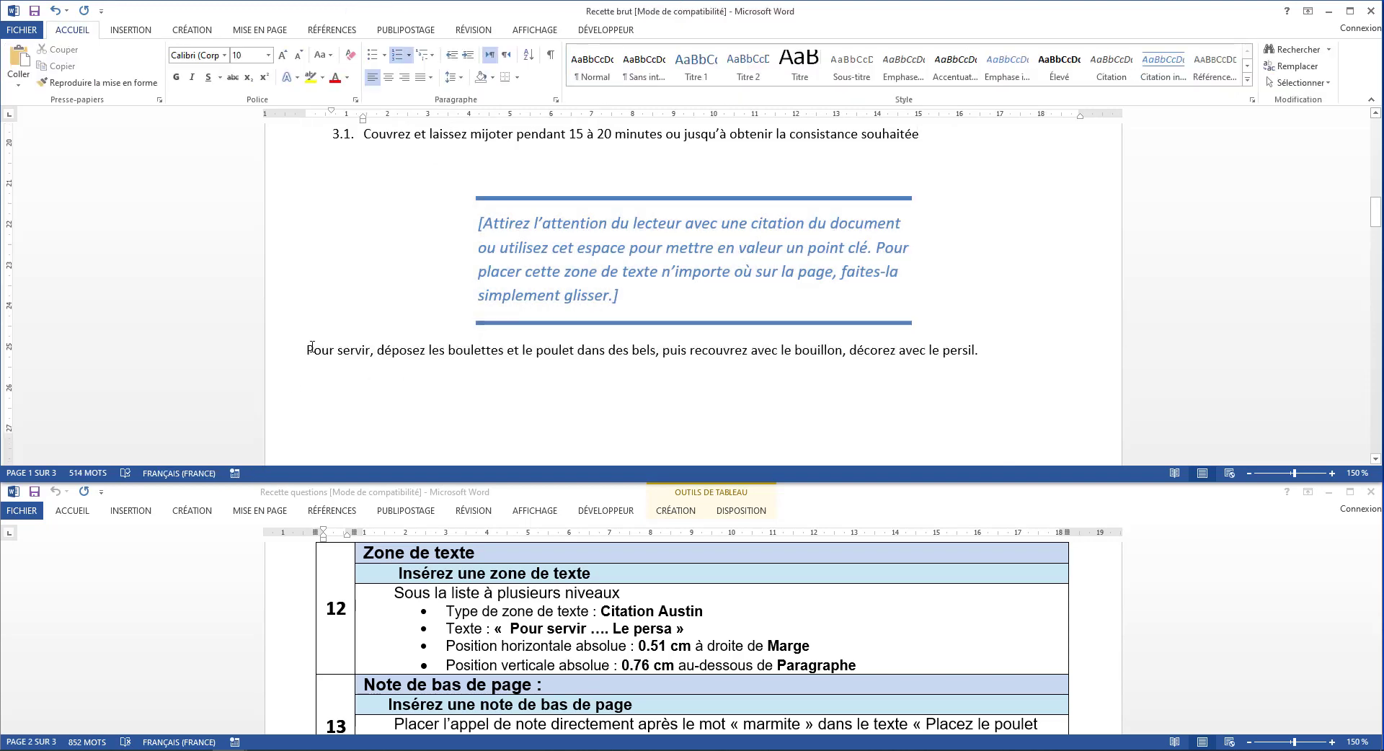
pyautogui.moveTo(308, 351)
pyautogui.mouseDown()
pyautogui.moveTo(984, 361)
pyautogui.moveTo(1018, 346)
pyautogui.moveTo(979, 353)
pyautogui.mouseUp()
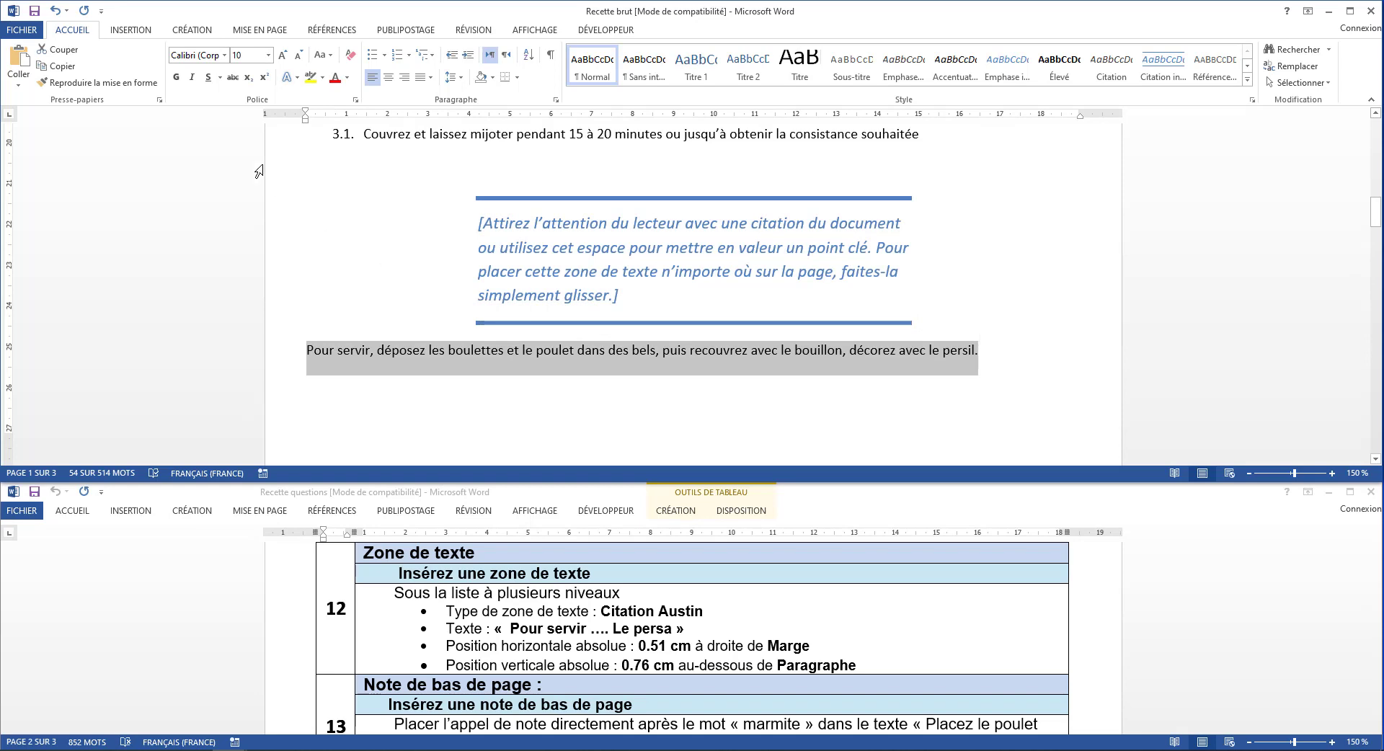
pyautogui.click(63, 50)
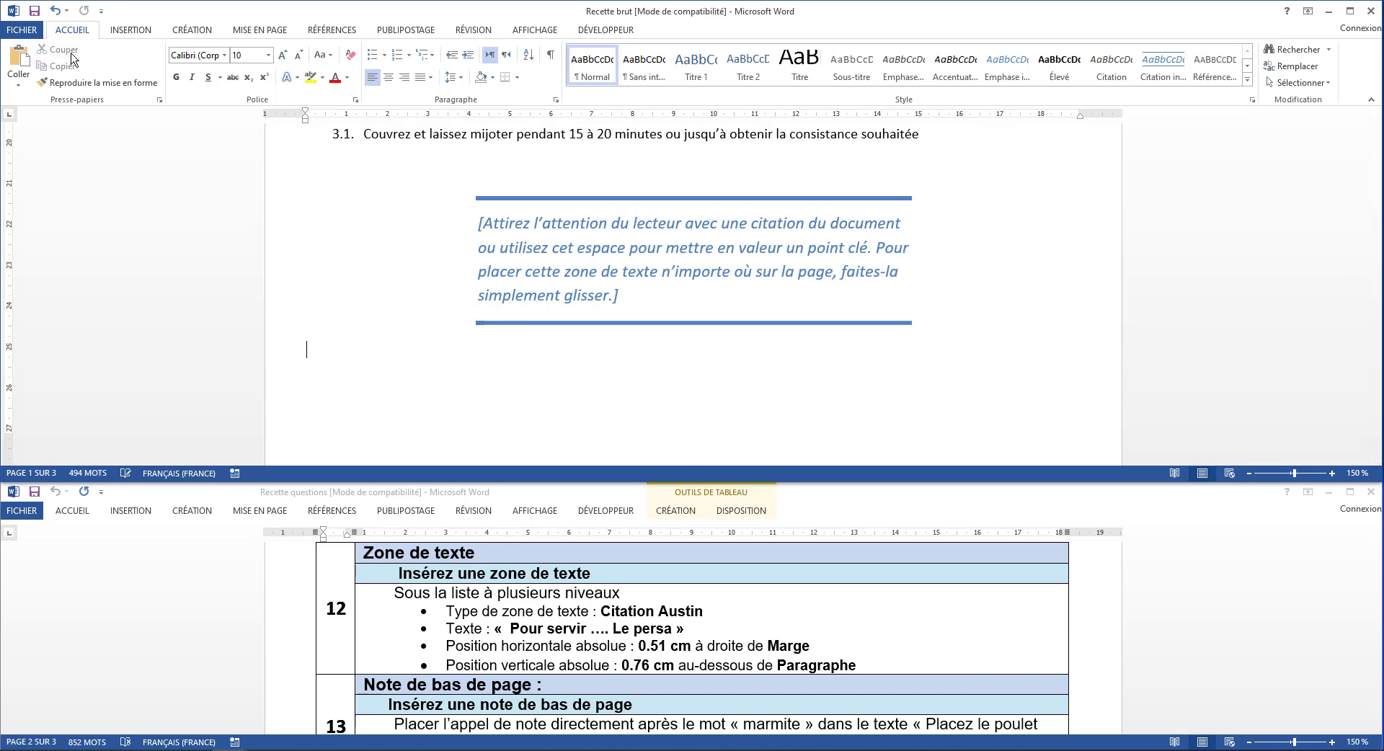
pyautogui.tripleClick(535, 239)
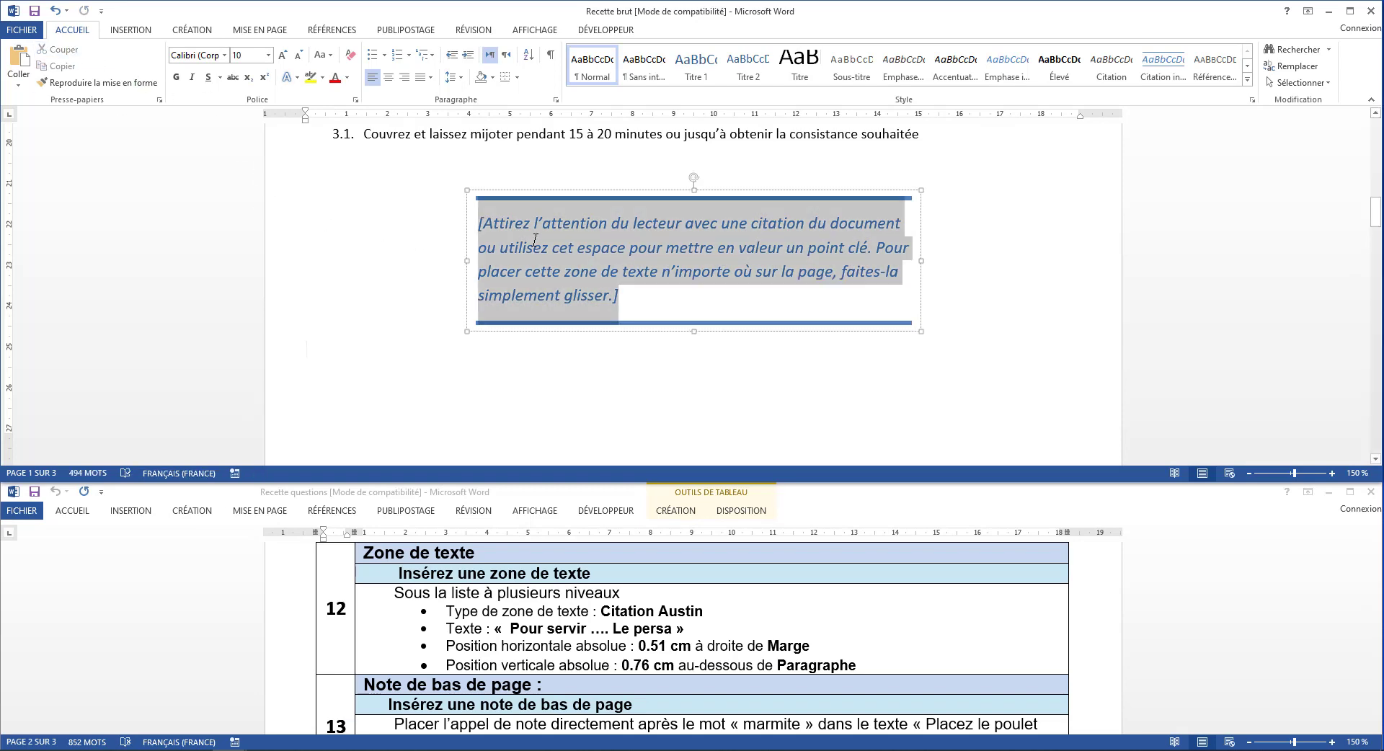
pyautogui.click(19, 79)
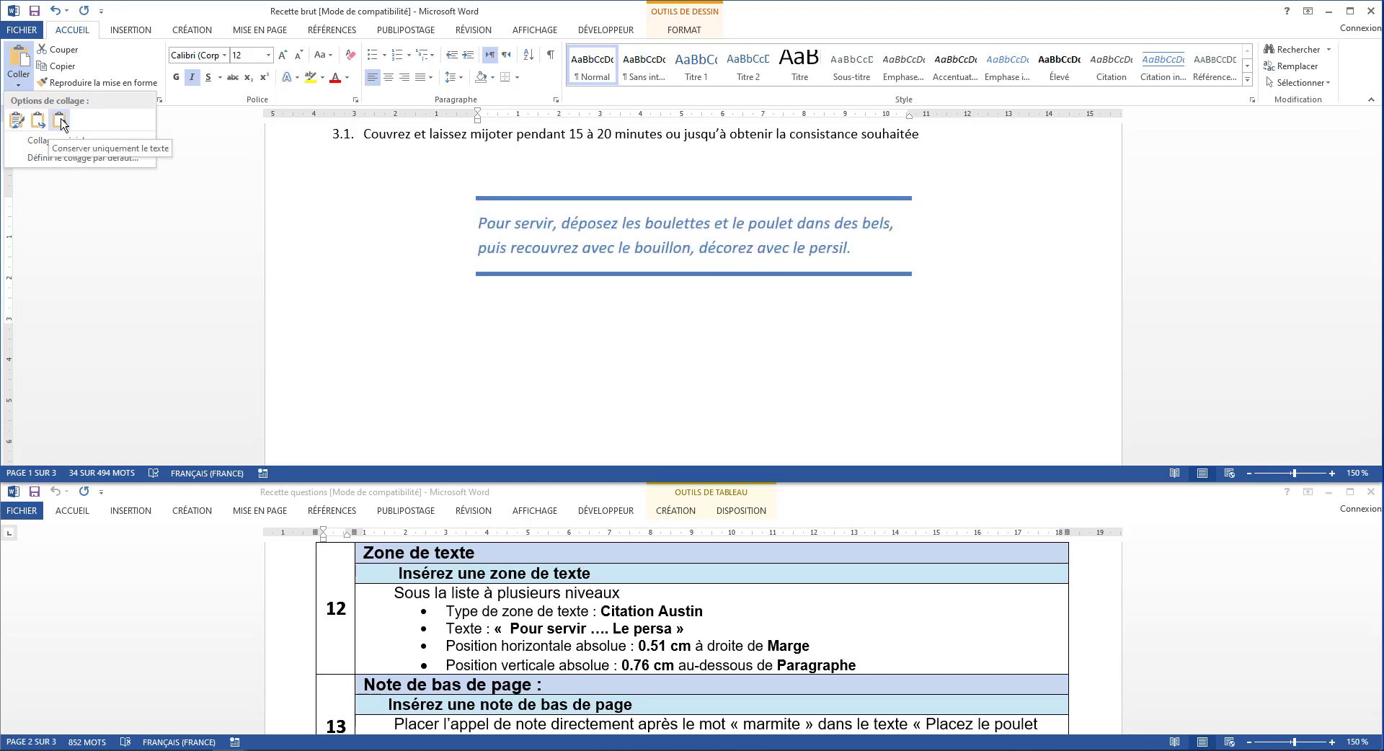
pyautogui.click(61, 121)
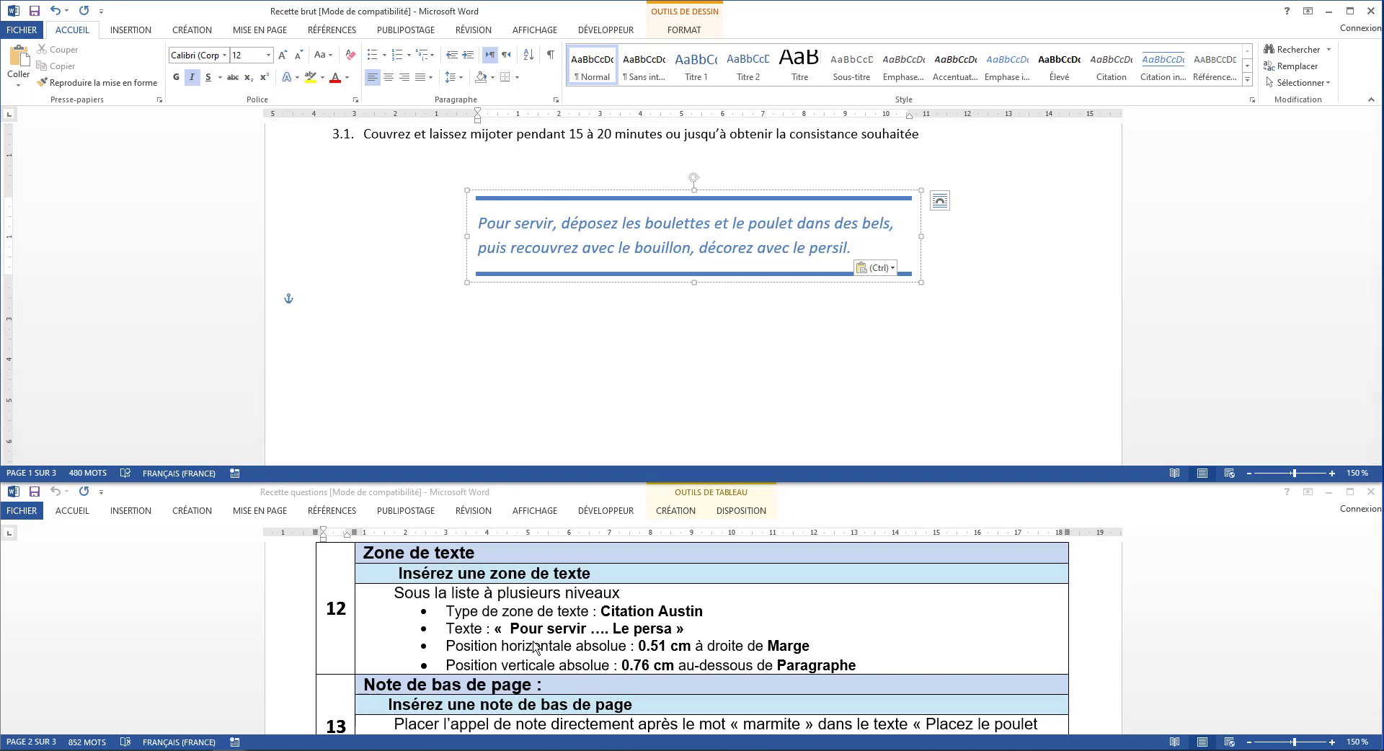
# Position the quote text box at an absolute horizontal 0,51 cm right of Marge and an absolute vertical 0,76 cm below Paragraphe
pyautogui.click(529, 283)
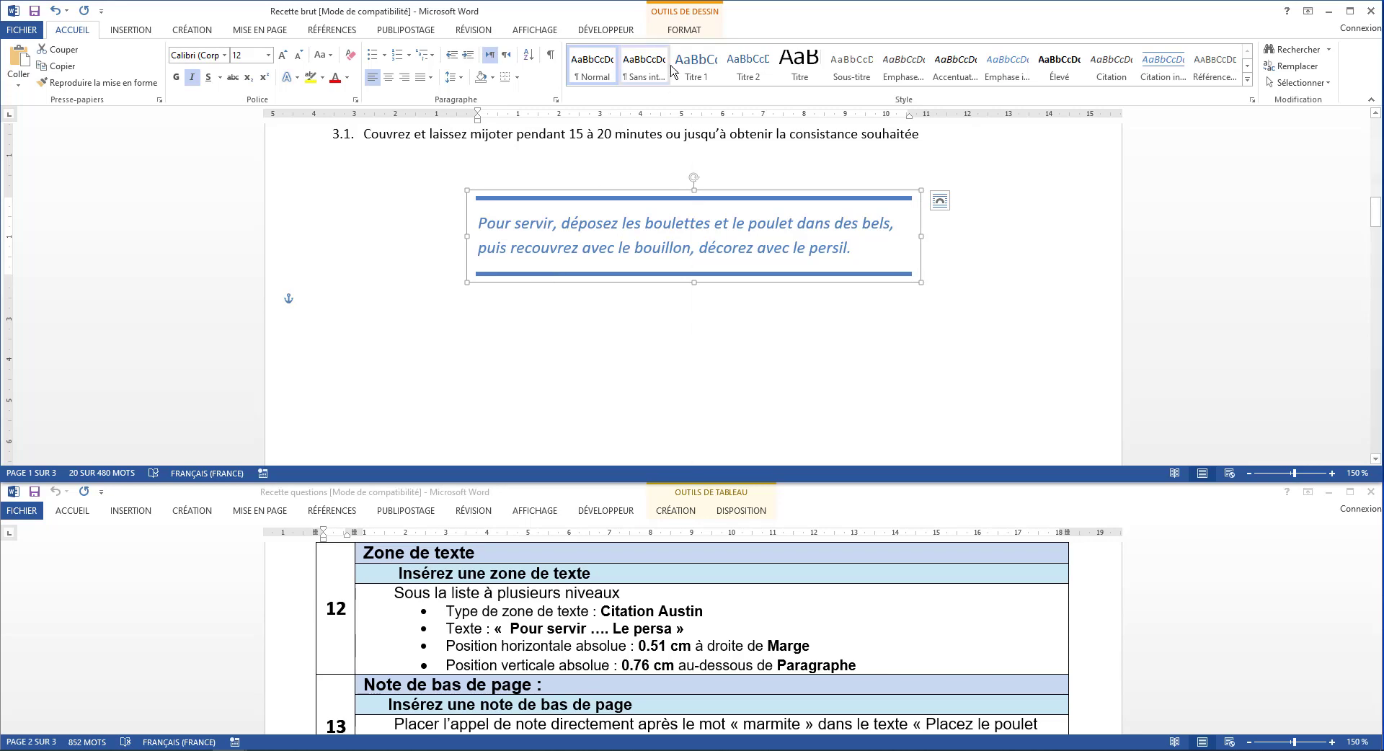
pyautogui.click(690, 29)
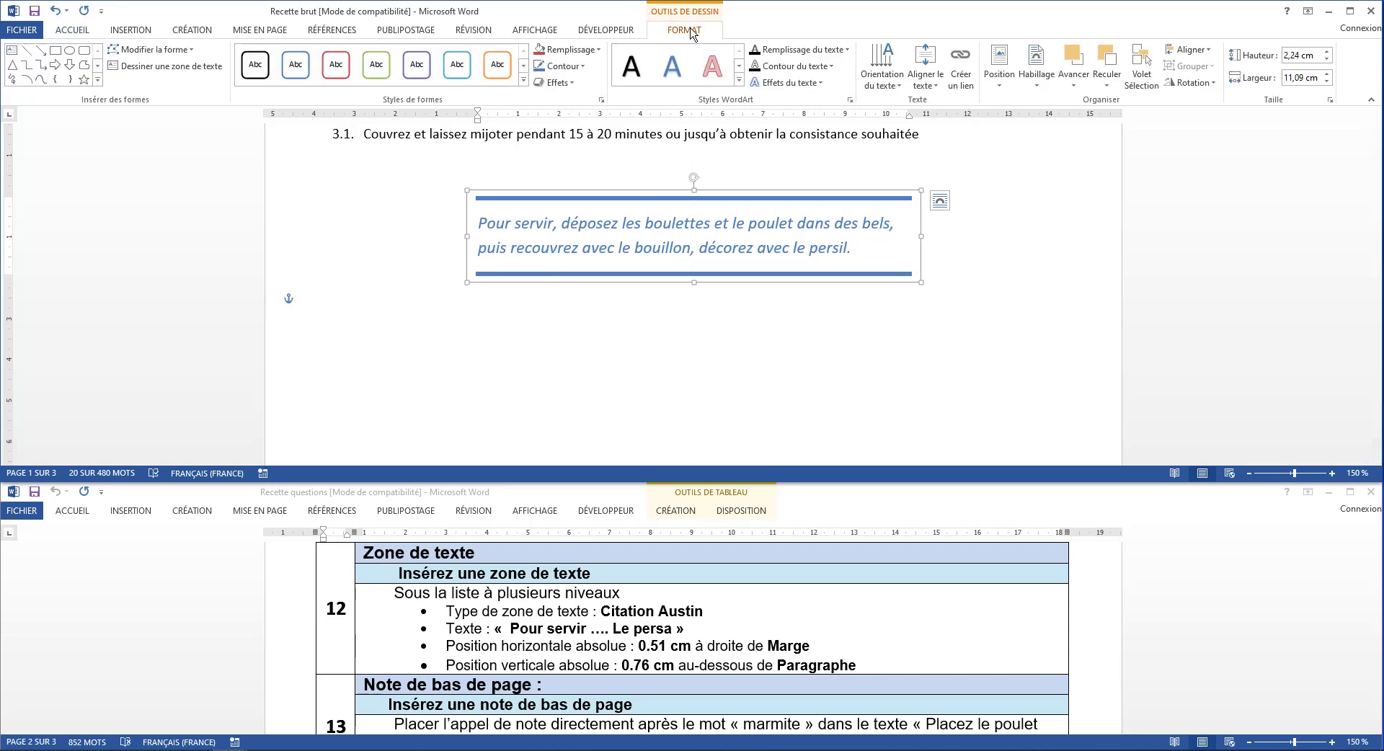
pyautogui.click(999, 65)
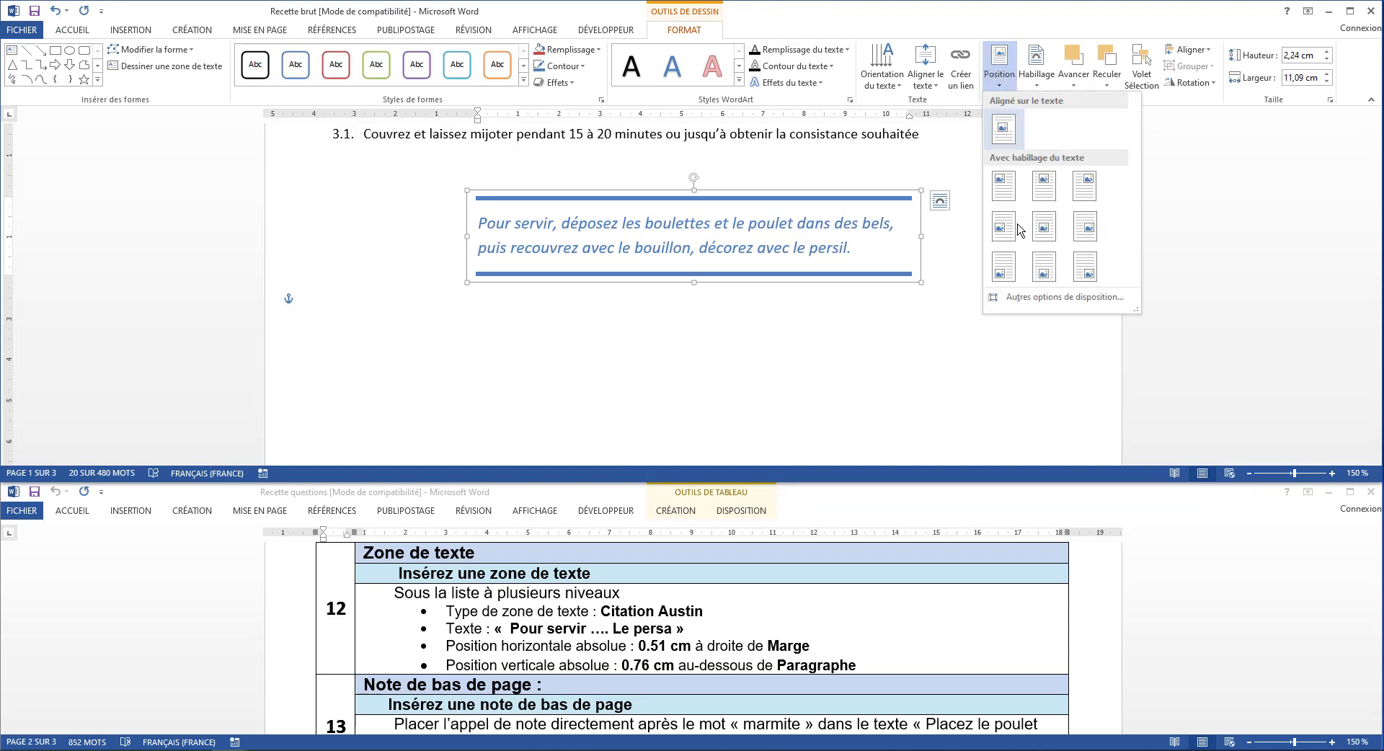
pyautogui.click(1038, 299)
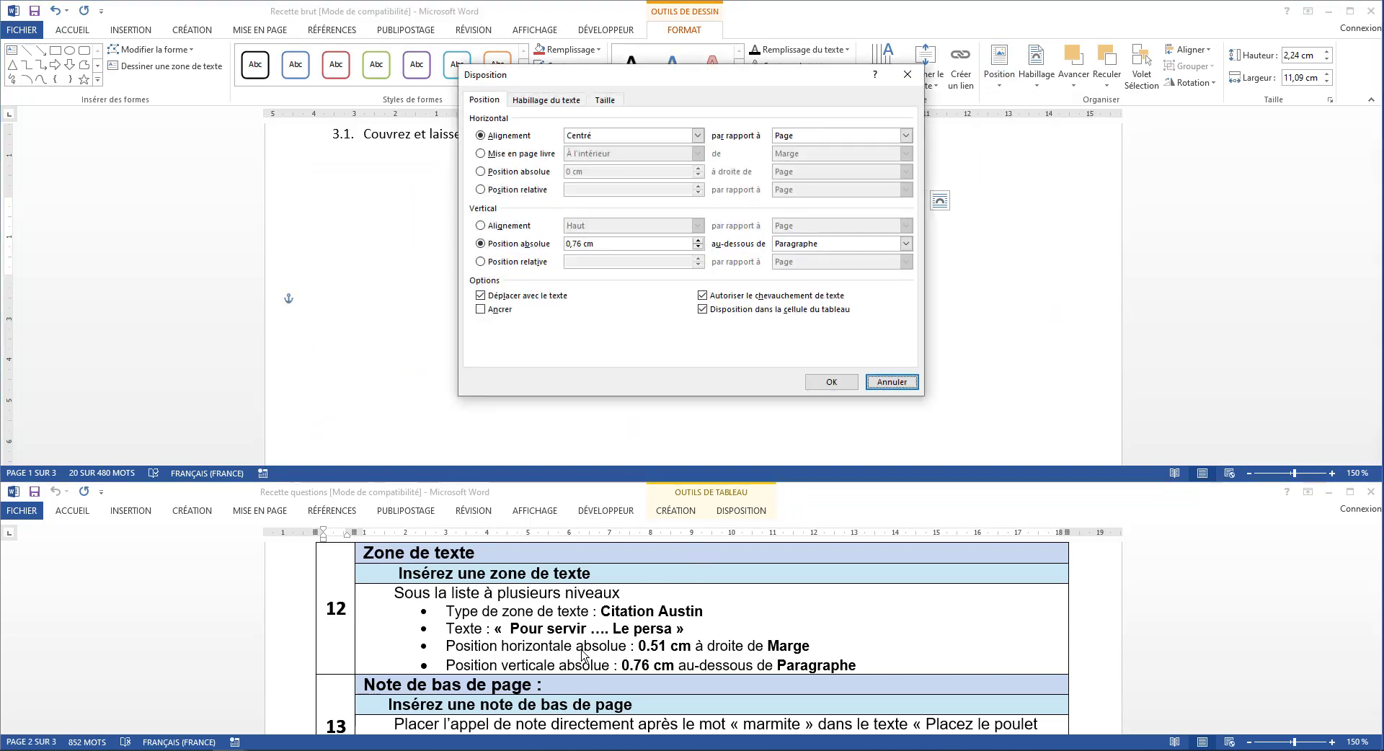
pyautogui.click(517, 174)
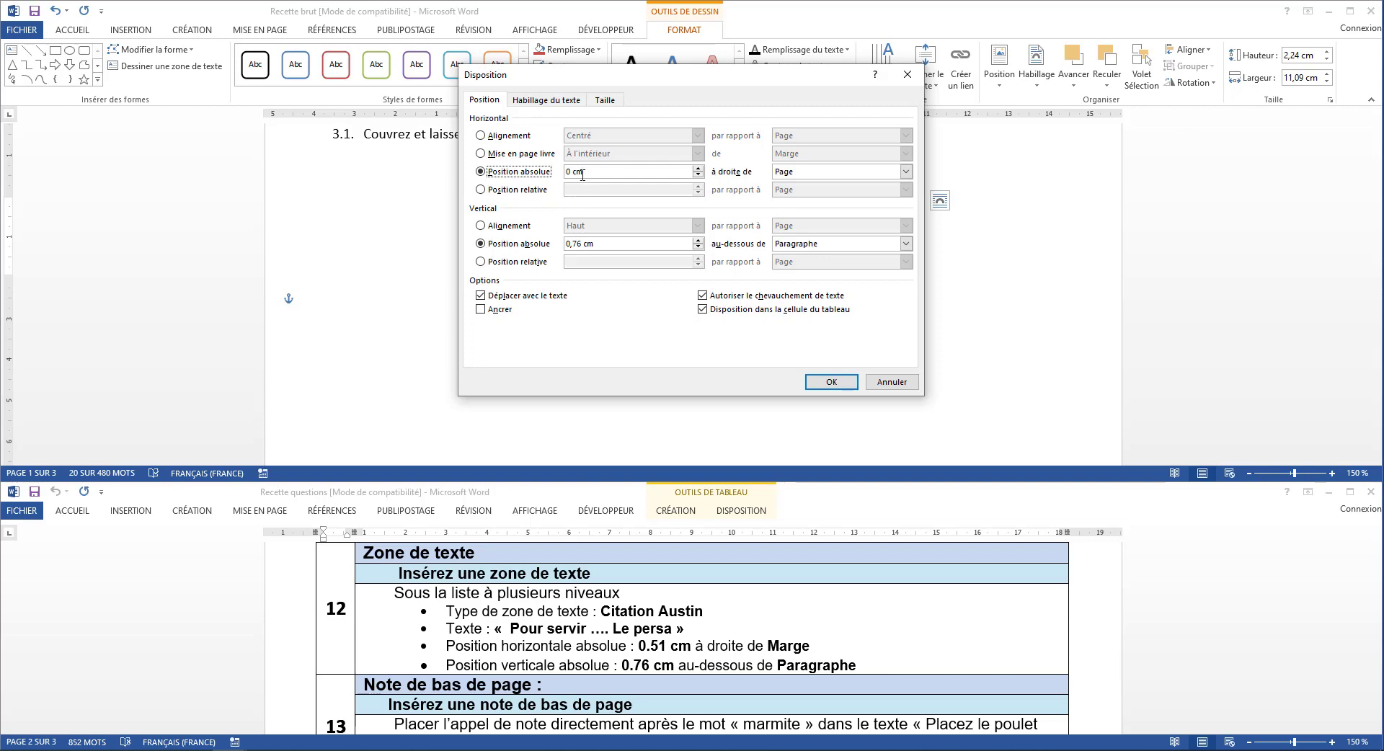
pyautogui.doubleClick(570, 172)
pyautogui.click(791, 178)
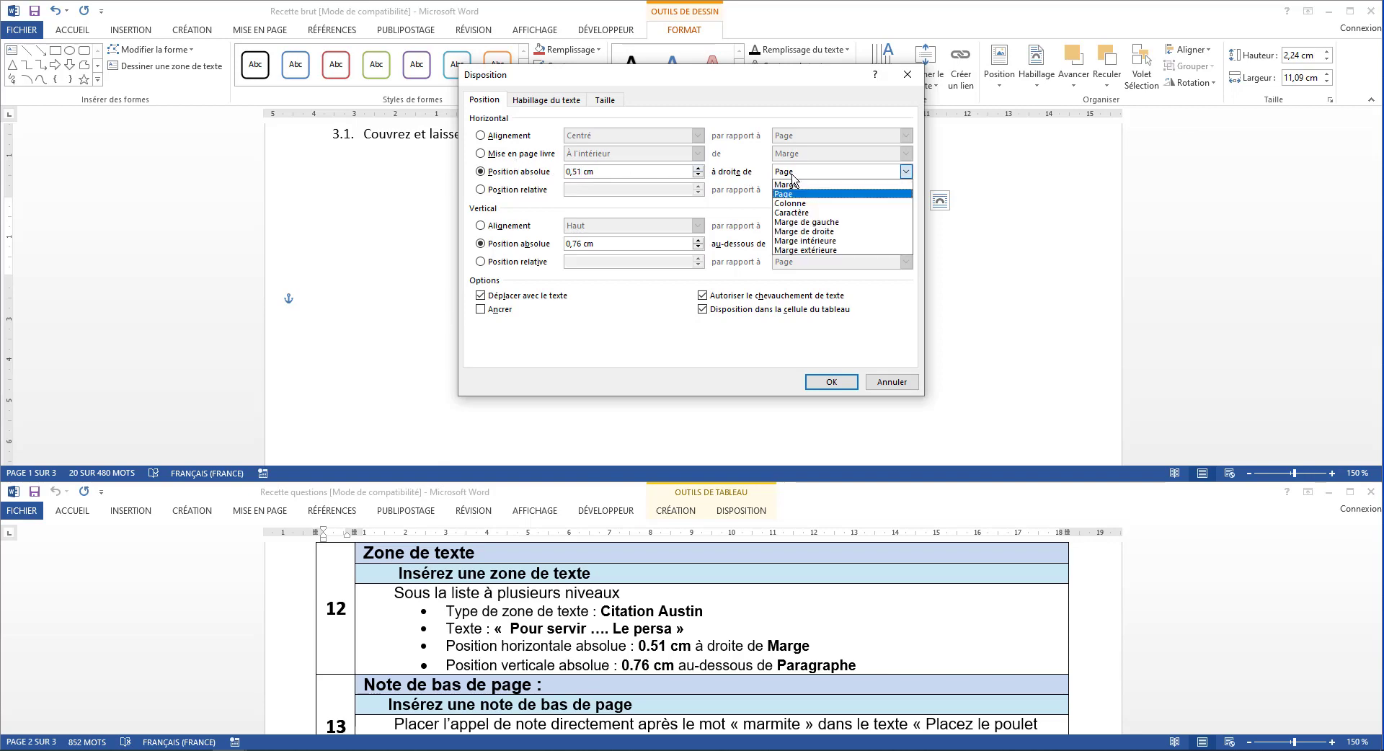
pyautogui.click(796, 185)
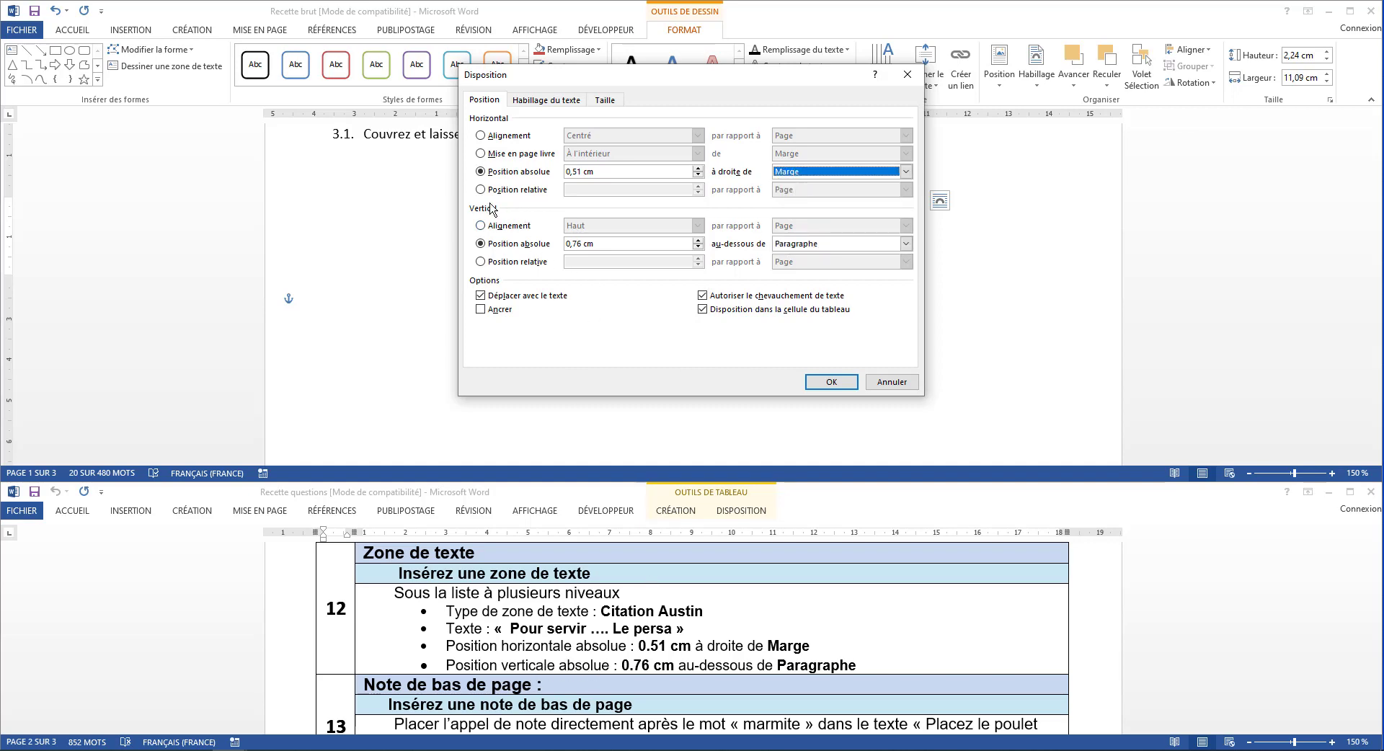
pyautogui.click(516, 245)
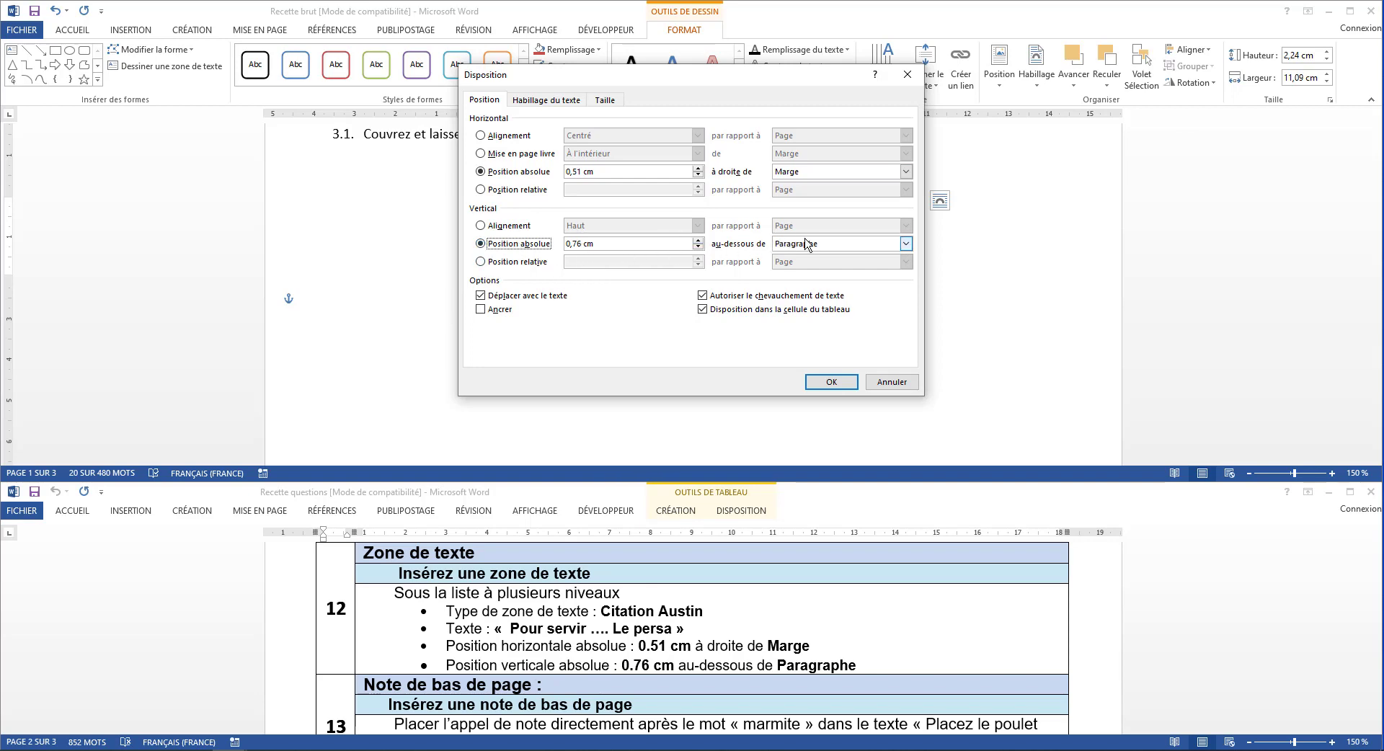
pyautogui.click(830, 382)
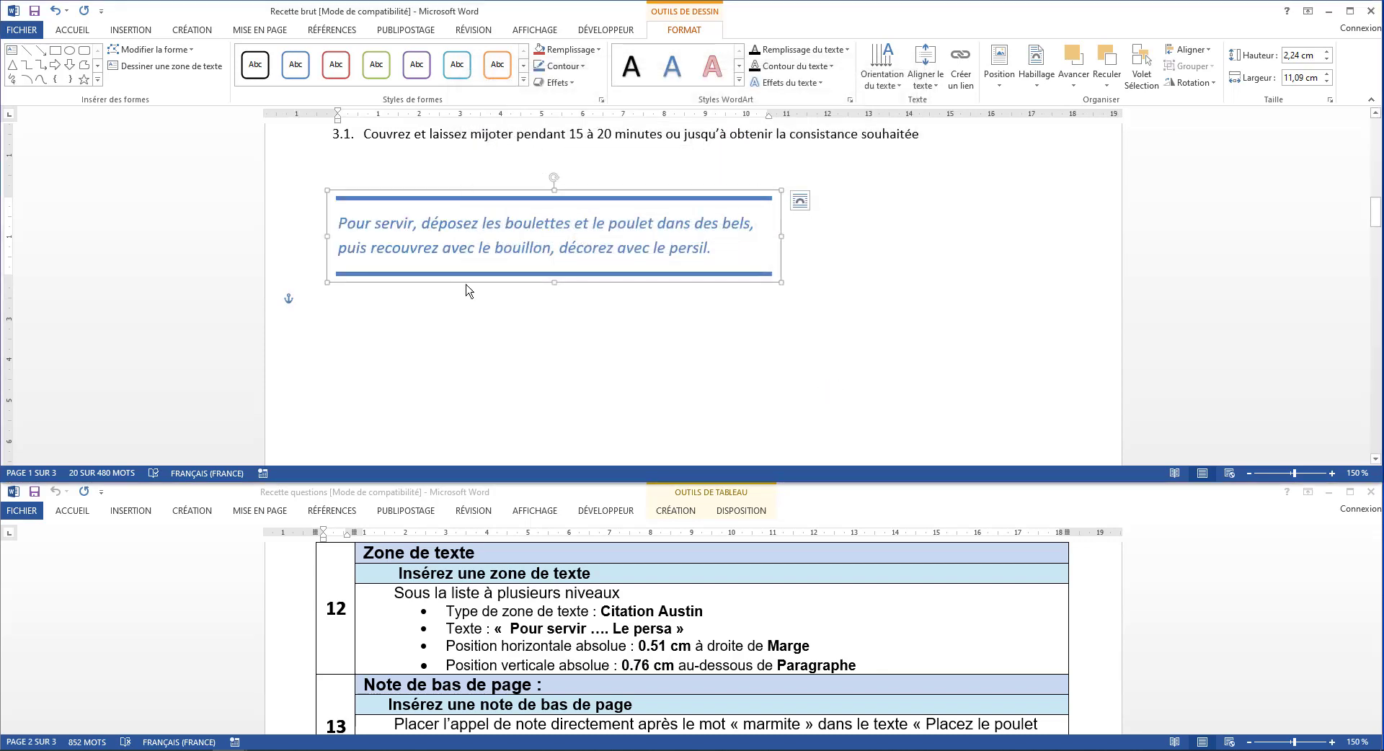
pyautogui.scroll(2, 483, 303)
pyautogui.scroll(-1, 482, 306)
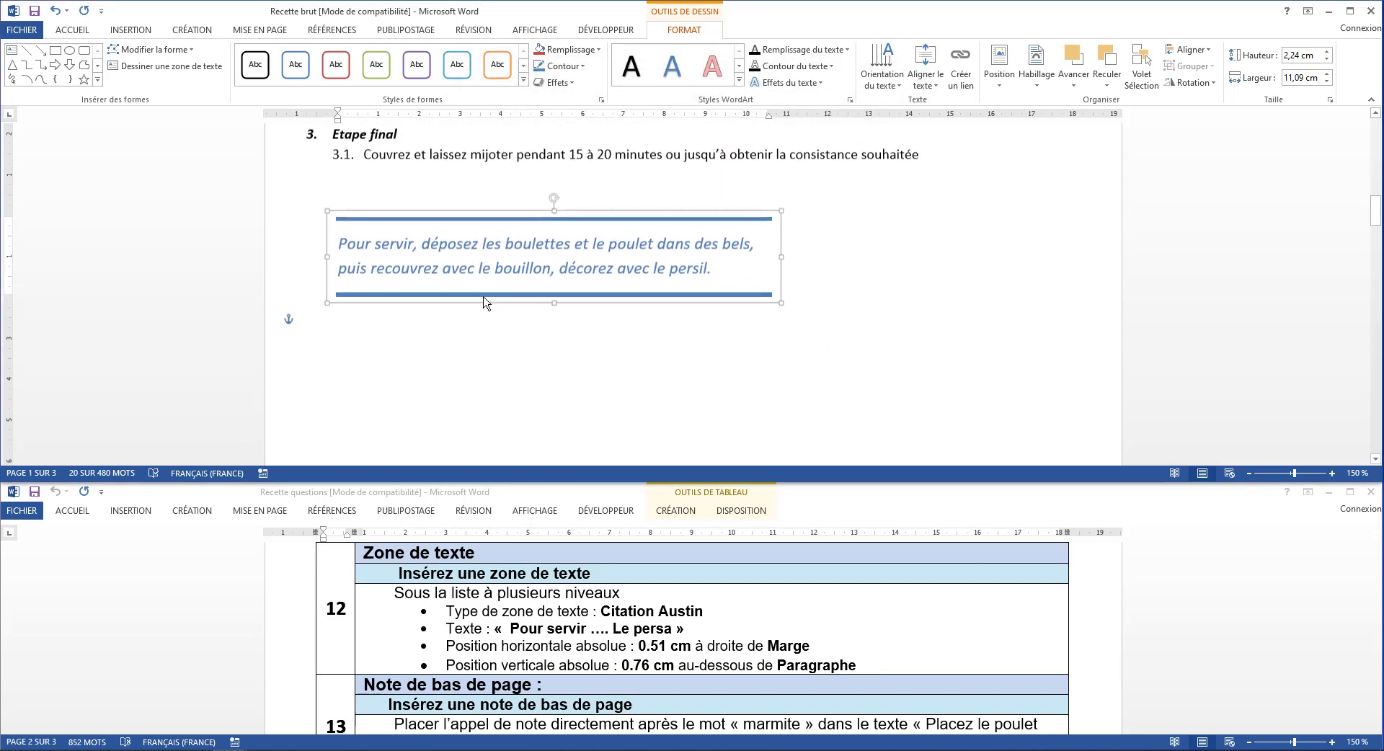
# Insert a footnote reference directly after the word marmite in item 1.1 under Préparation, as instruction 13 requires
pyautogui.scroll(-1, 472, 623)
pyautogui.scroll(-1, 472, 624)
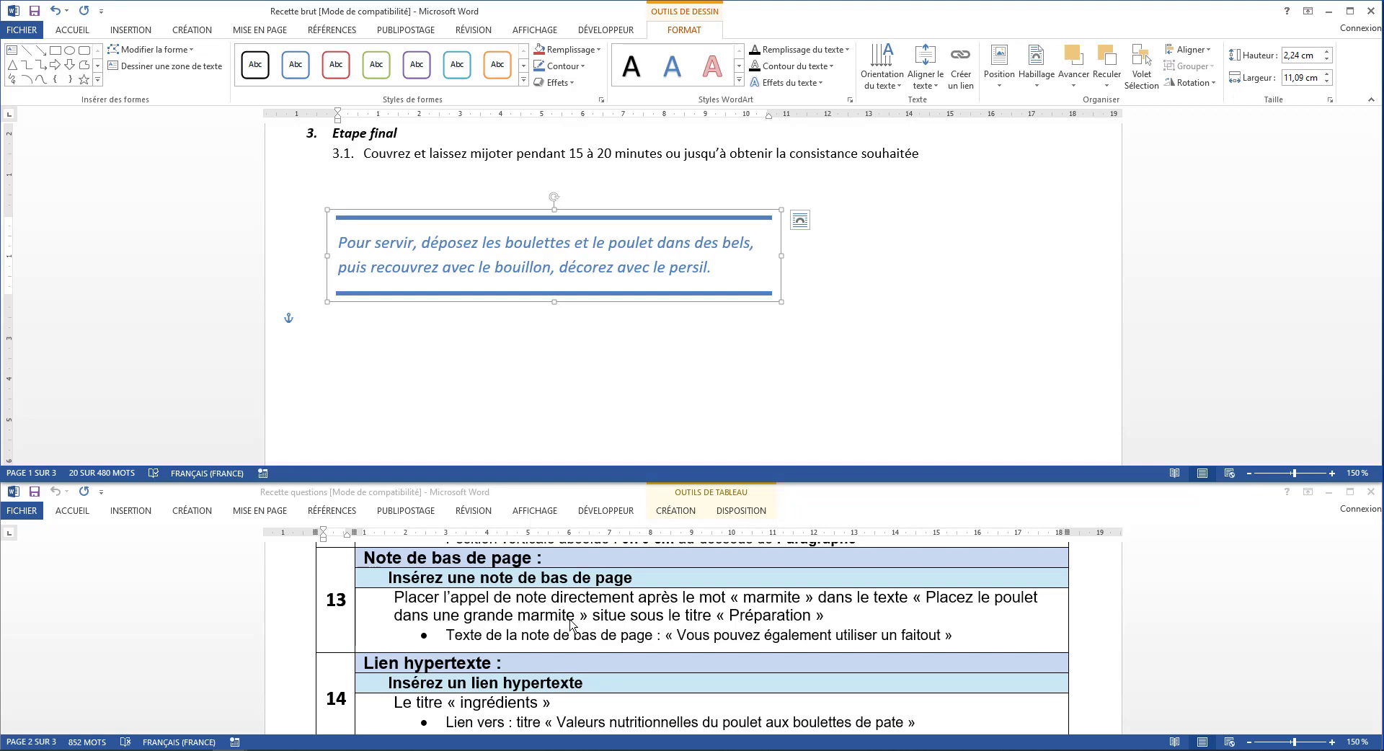
pyautogui.scroll(3, 654, 619)
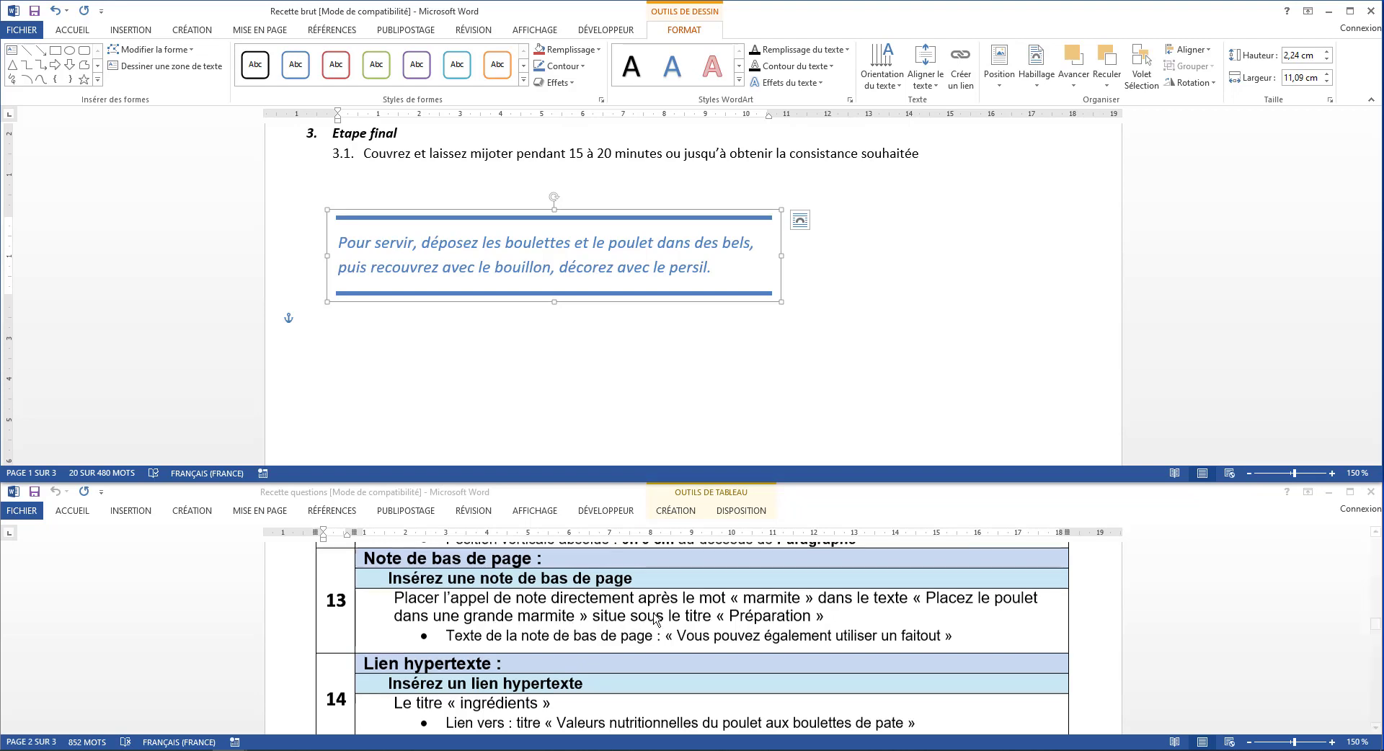
pyautogui.scroll(-5, 654, 619)
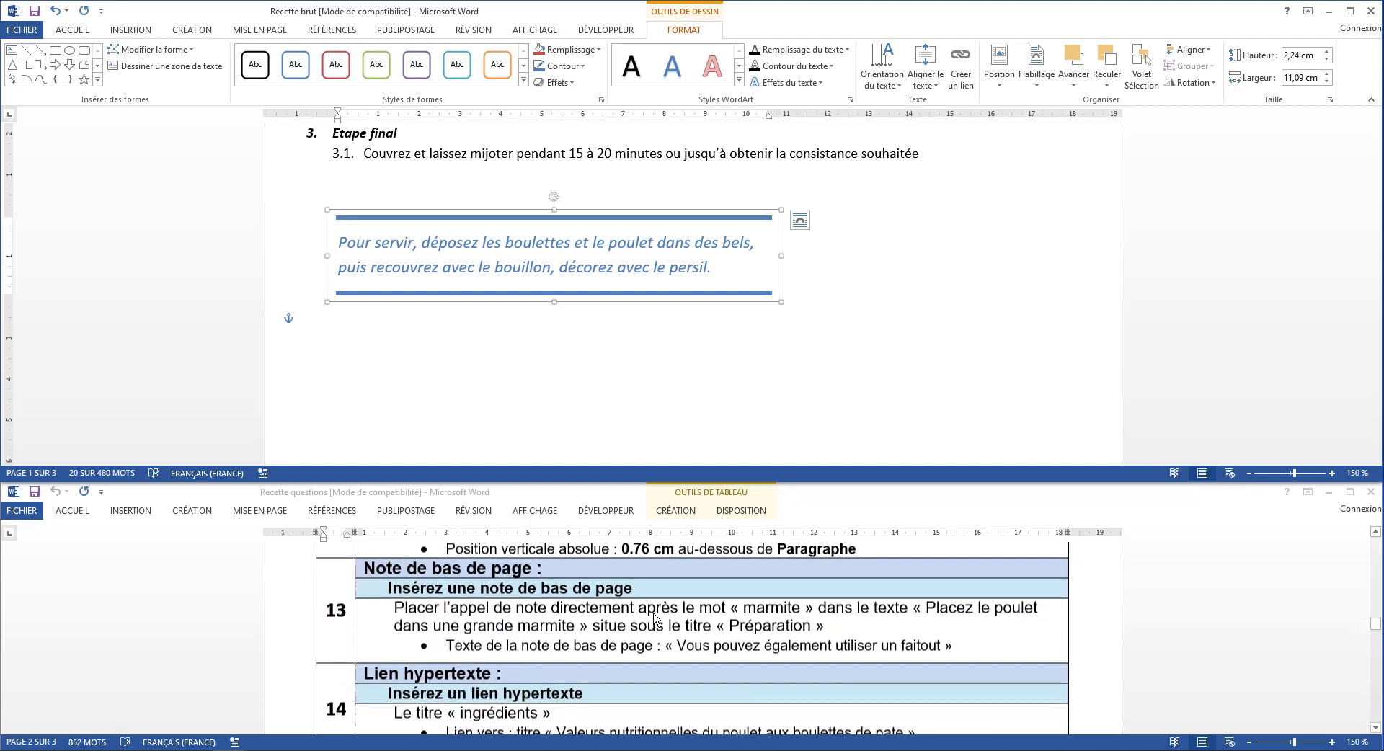
pyautogui.scroll(8, 723, 330)
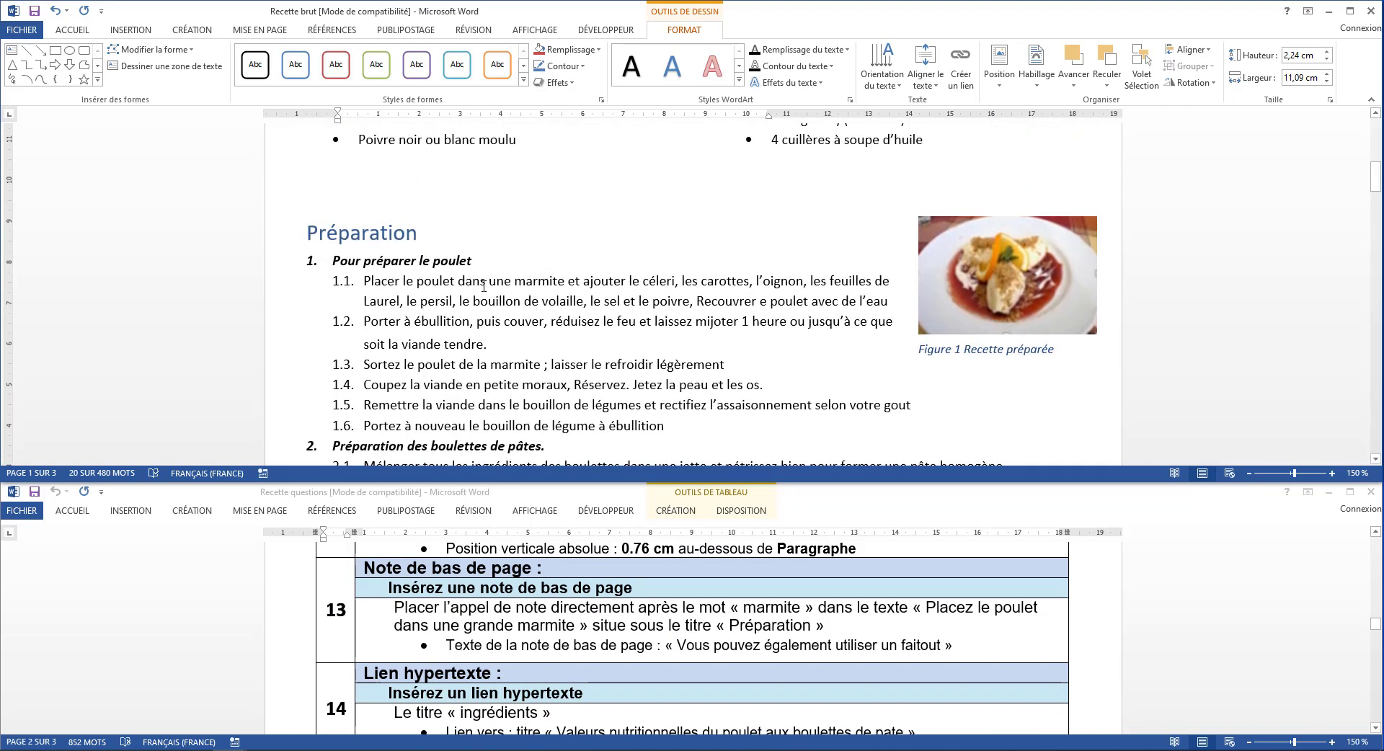
pyautogui.click(566, 281)
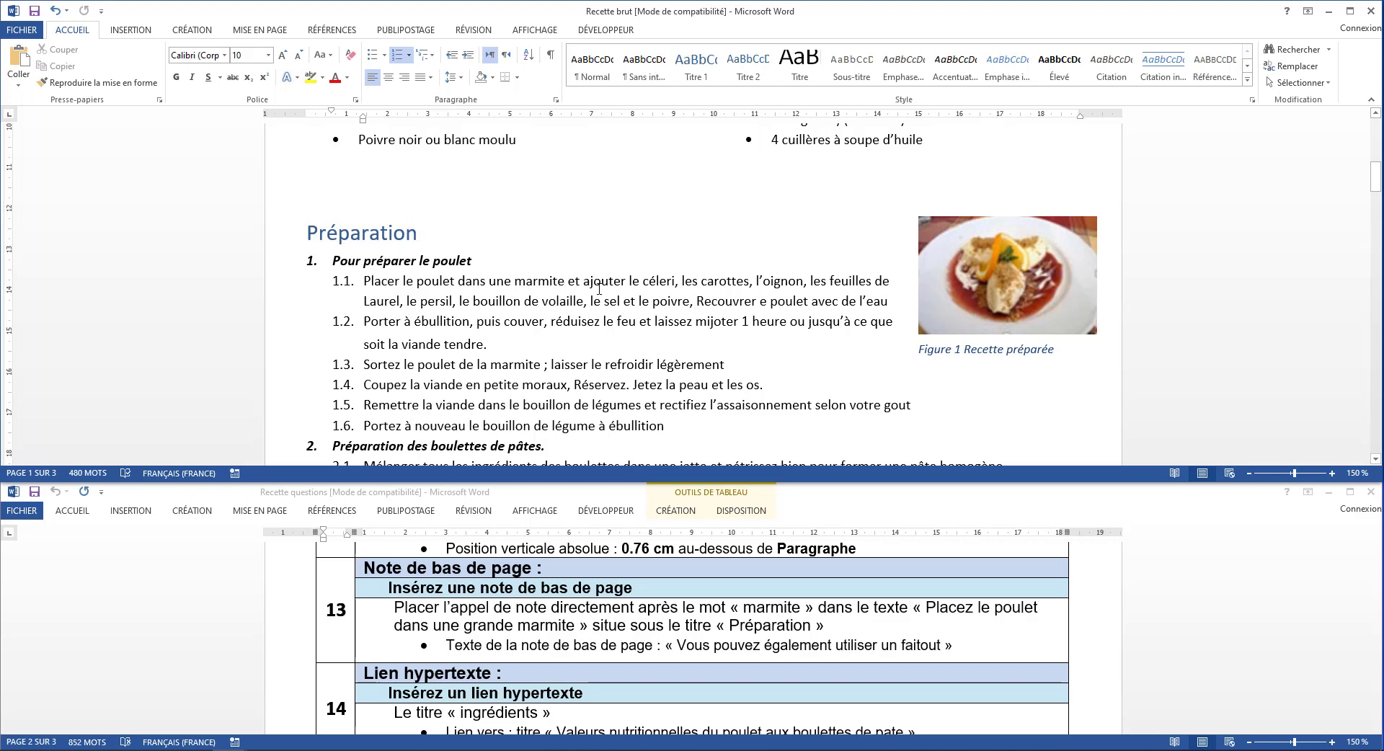
pyautogui.click(330, 29)
pyautogui.click(191, 62)
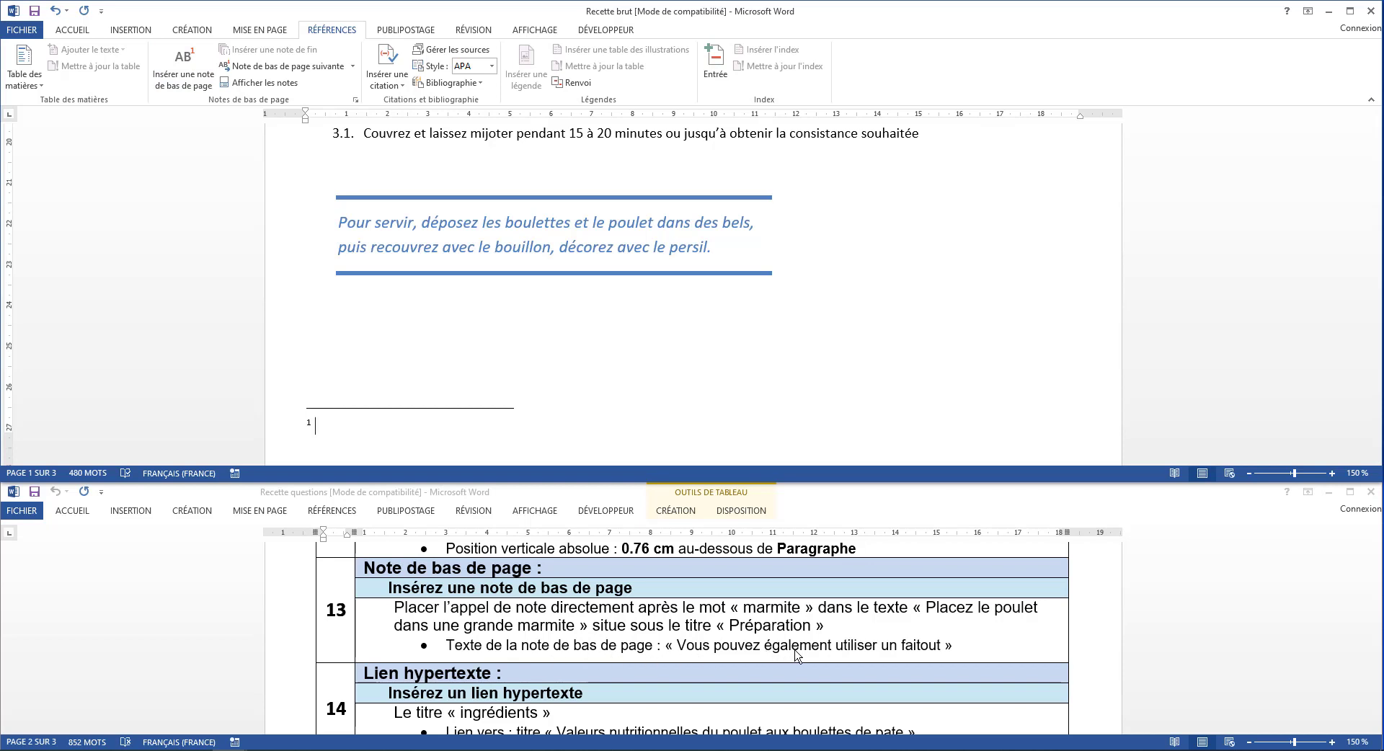
# Enter Vous pouvez également utiliser un faitout as the footnote's text
pyautogui.scroll(-2, 630, 409)
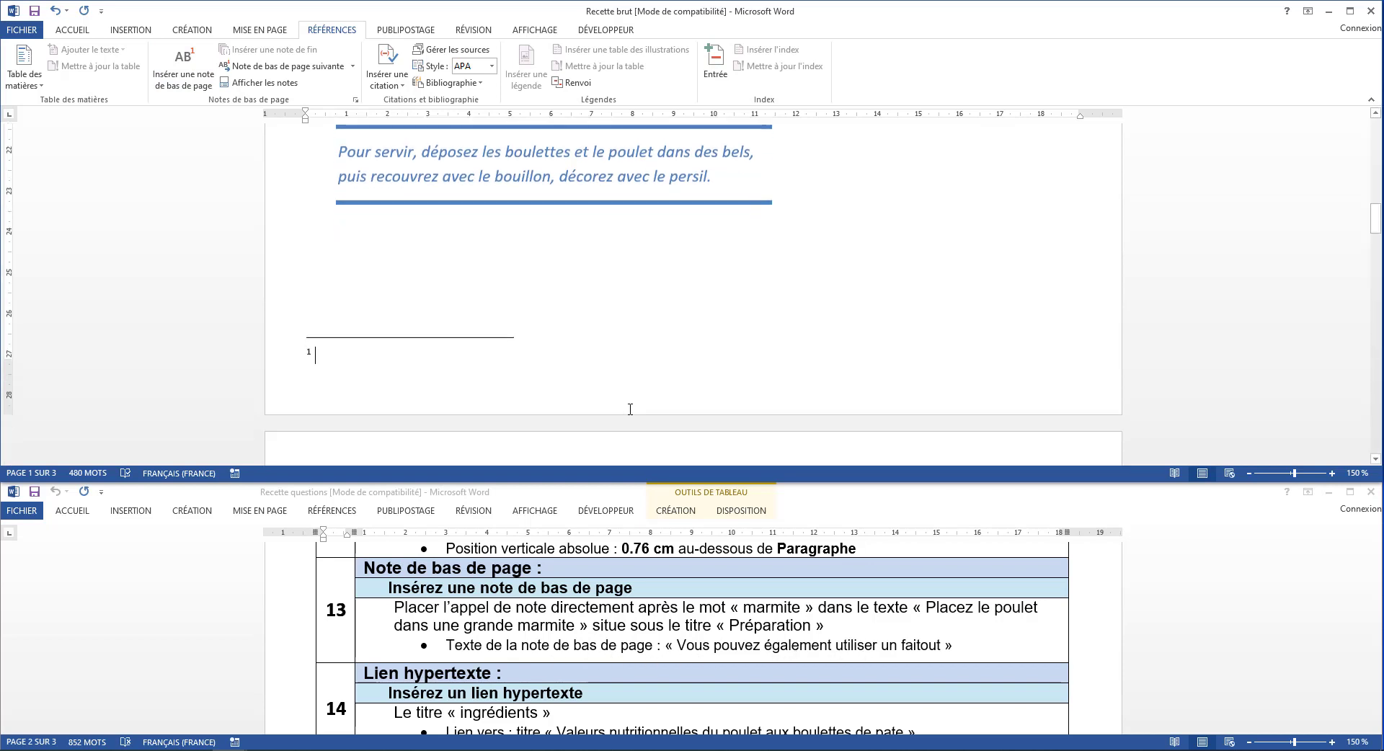
pyautogui.write('Vous pou')
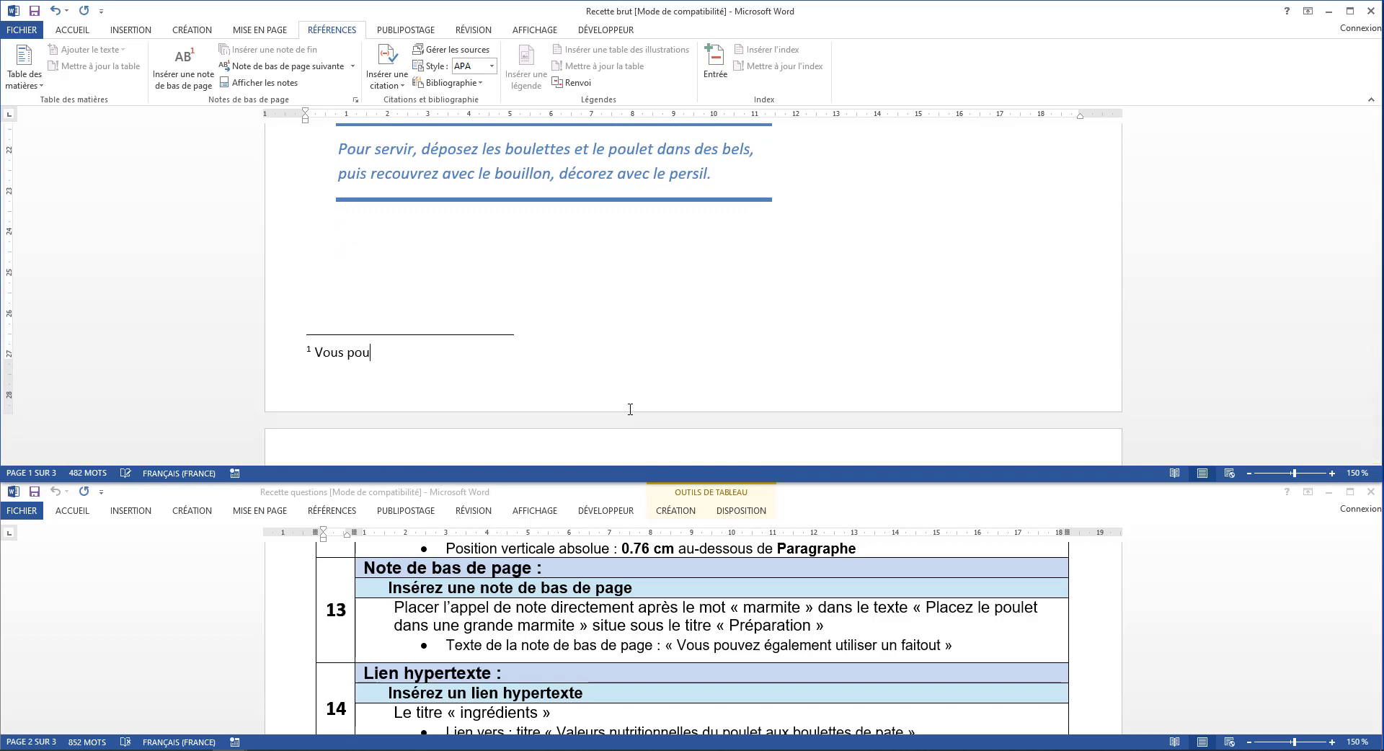
pyautogui.write('vez également utiliser un fai')
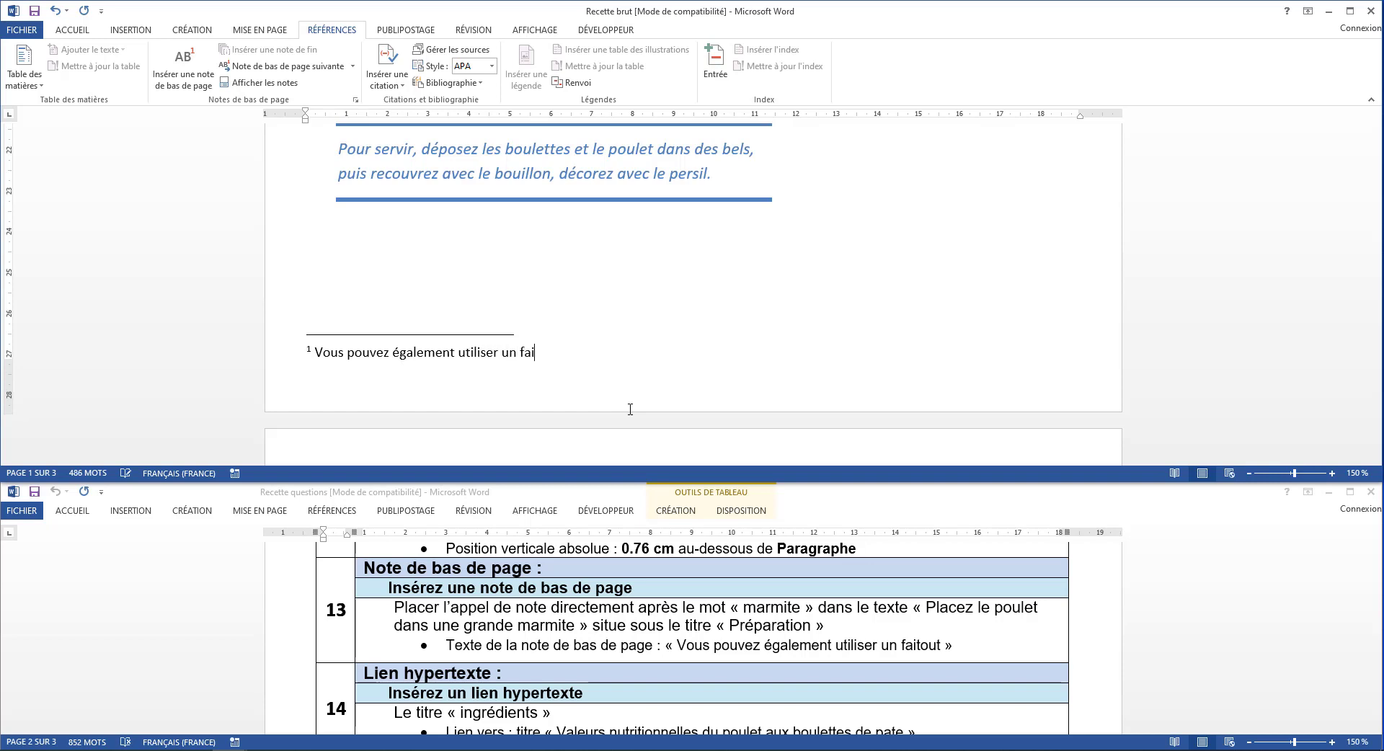
pyautogui.write('tout')
# Hyperlink the Ingrédients heading to the document's Valeur nutritionnelle du poulet aux boulettes de pâte heading, as instruction 14 requires
pyautogui.scroll(-3, 587, 656)
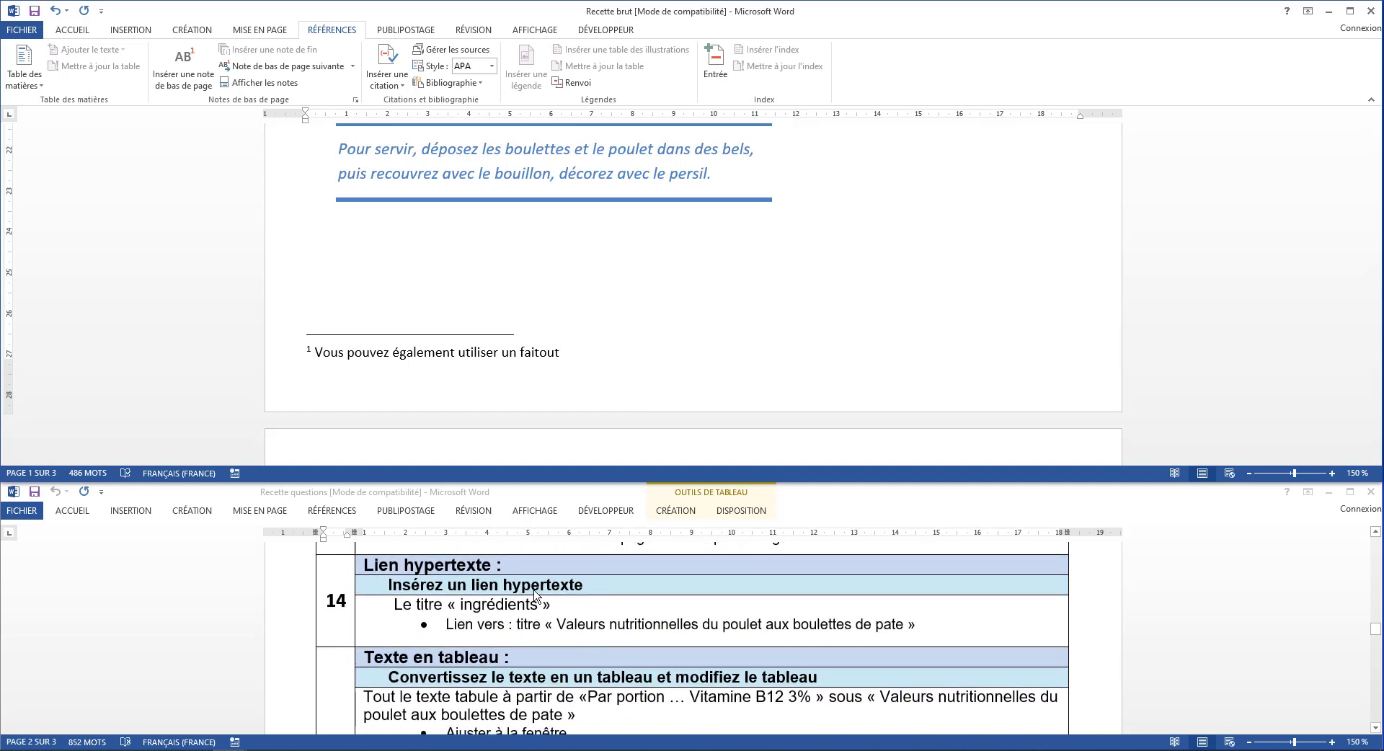
pyautogui.scroll(10, 534, 245)
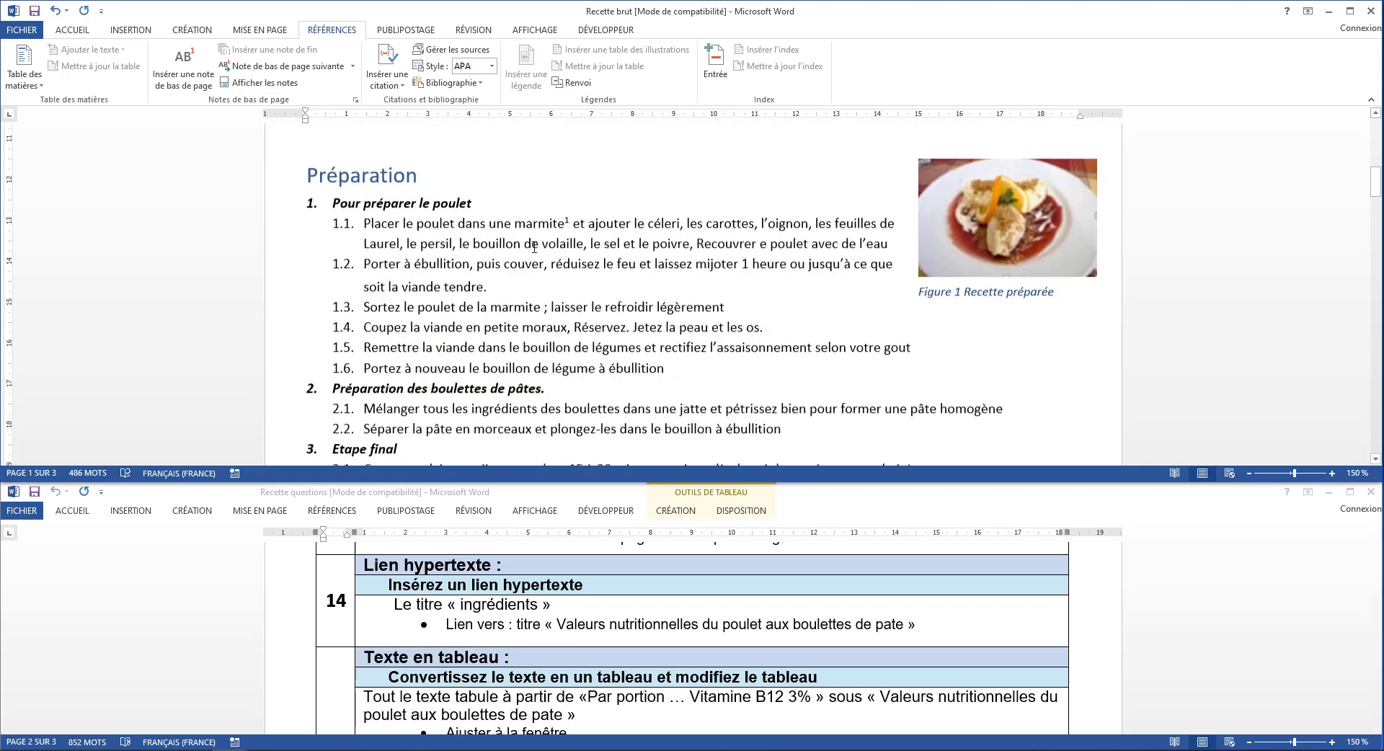
pyautogui.scroll(10, 534, 247)
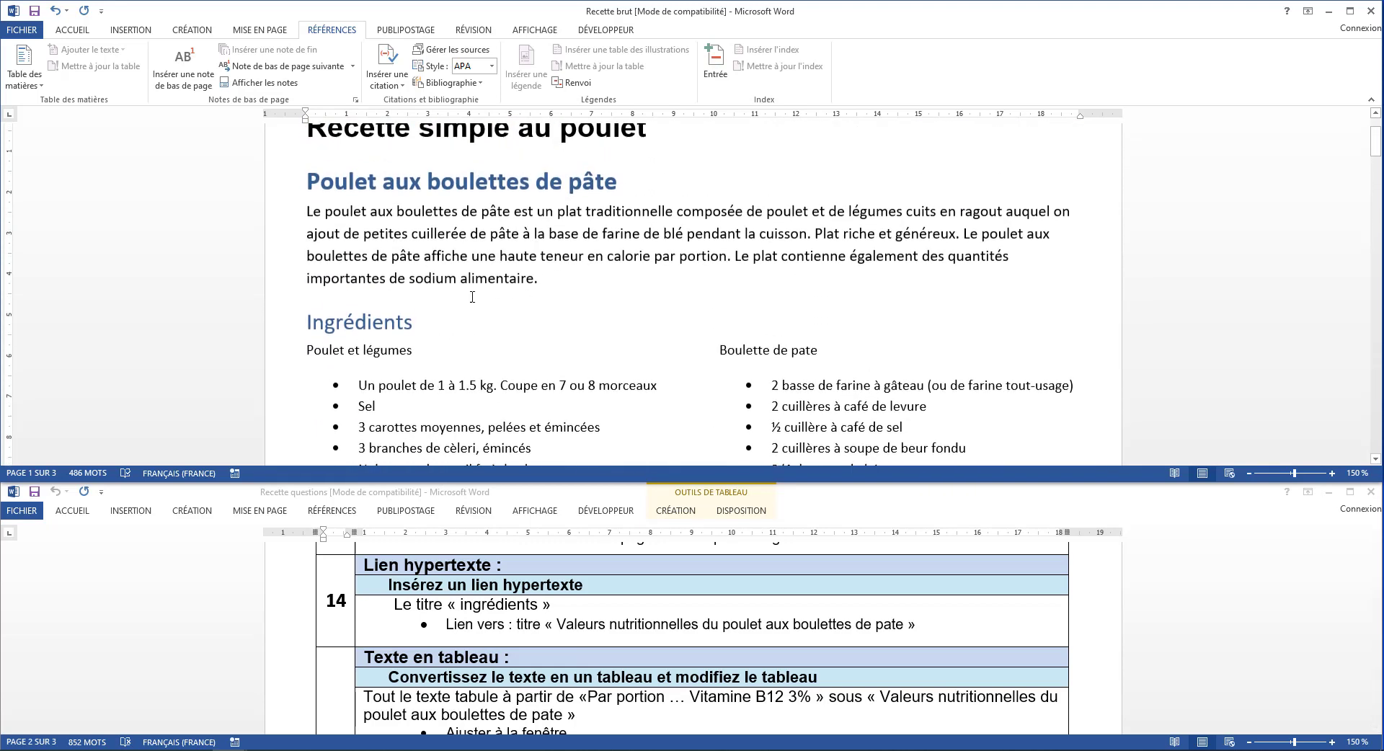
pyautogui.moveTo(309, 325); pyautogui.dragTo(418, 327)
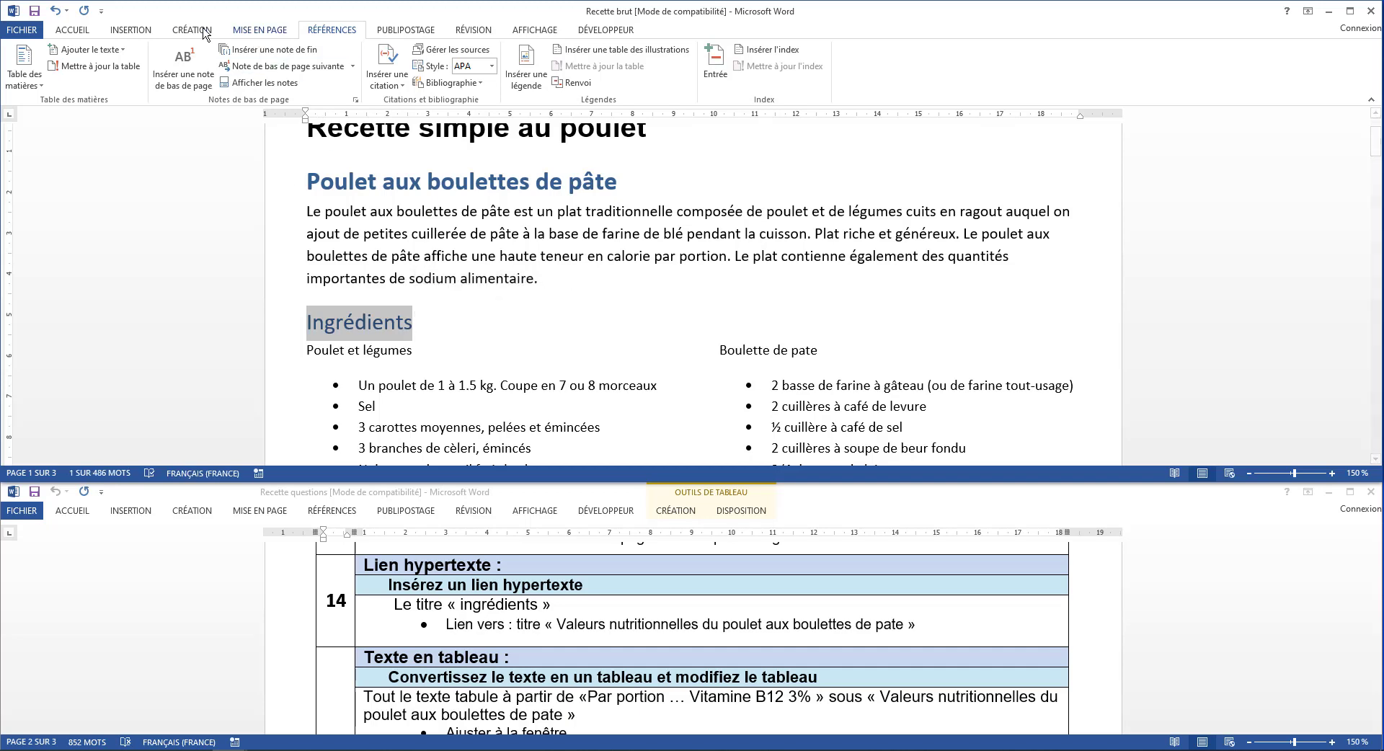
pyautogui.click(136, 32)
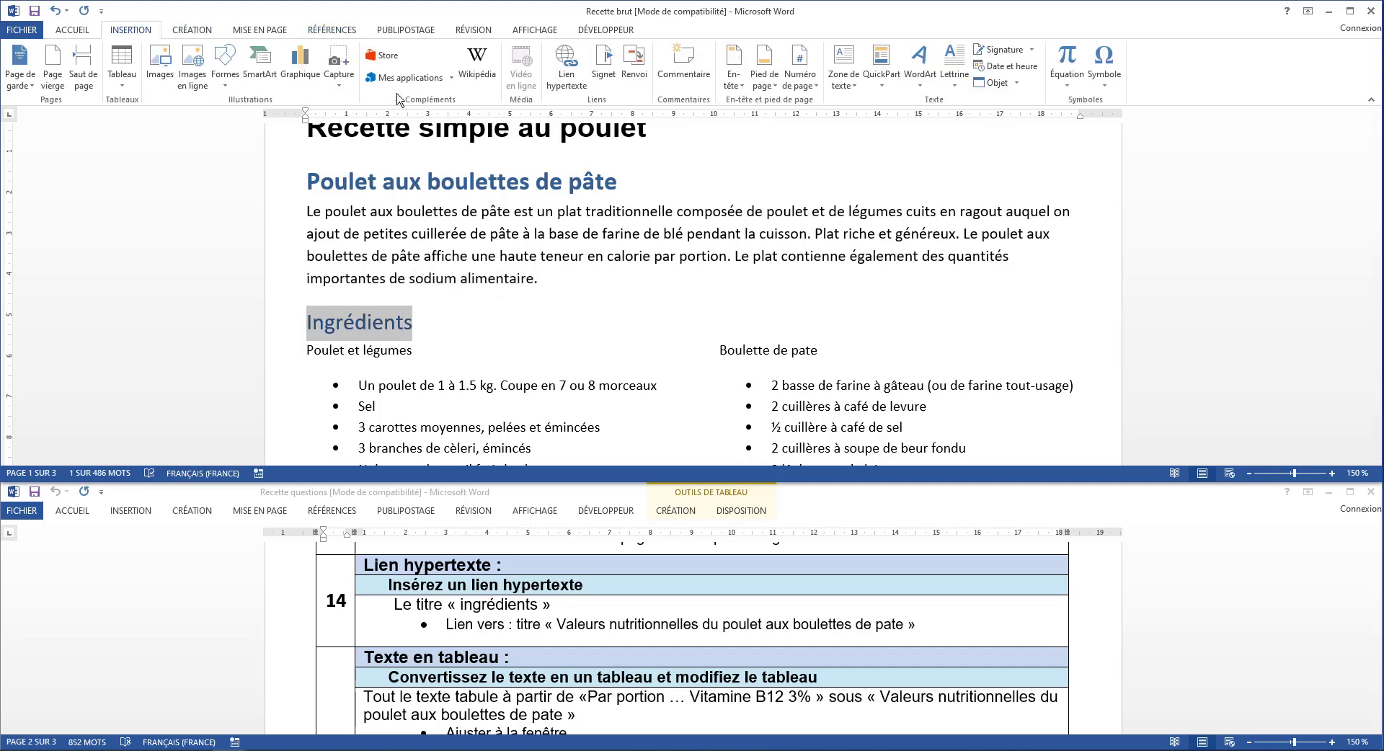
pyautogui.click(563, 70)
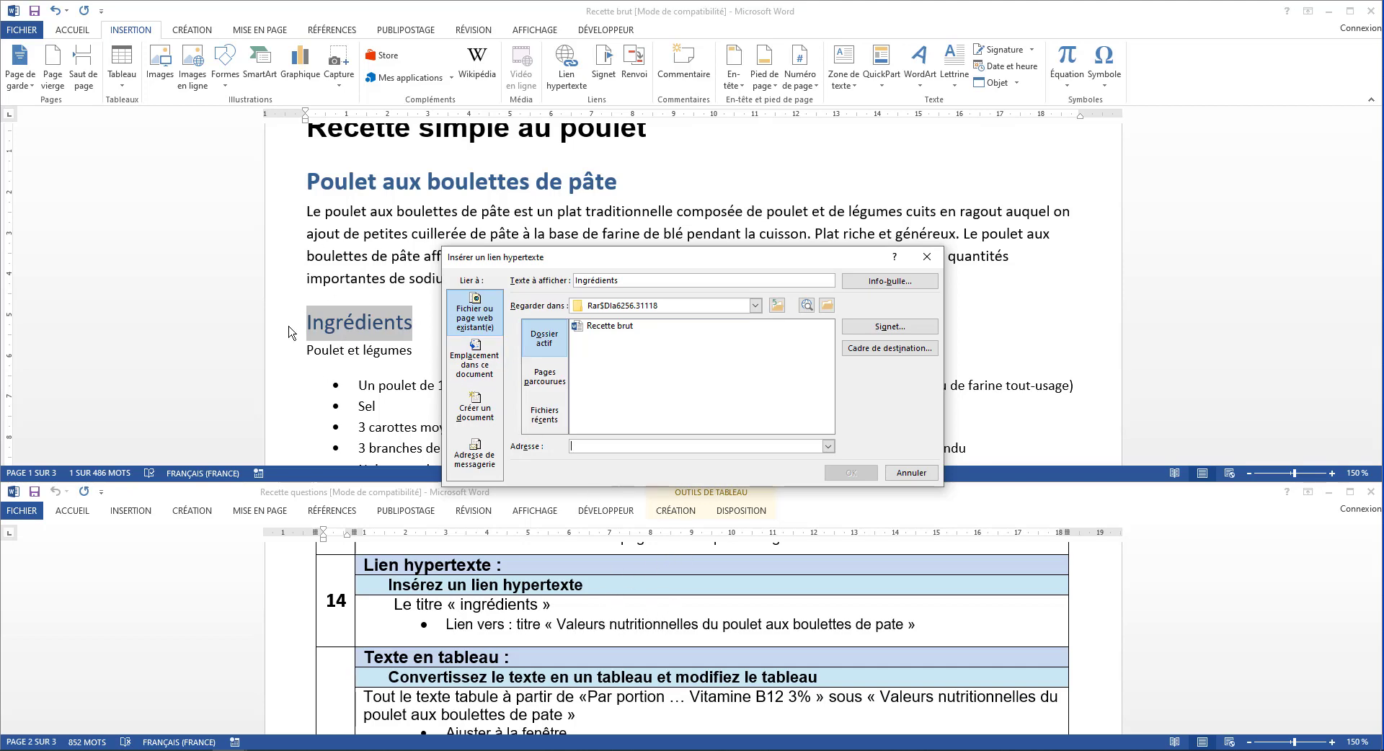
pyautogui.click(482, 363)
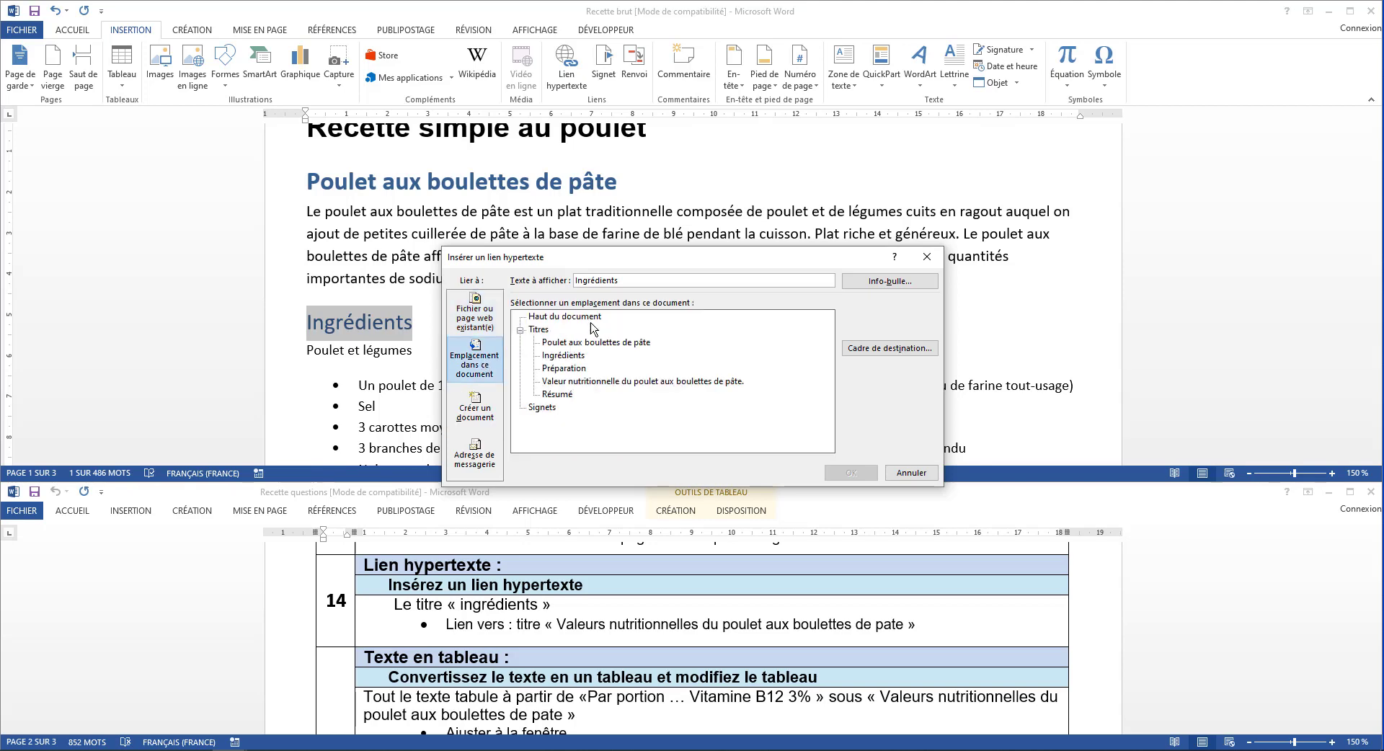
pyautogui.click(596, 386)
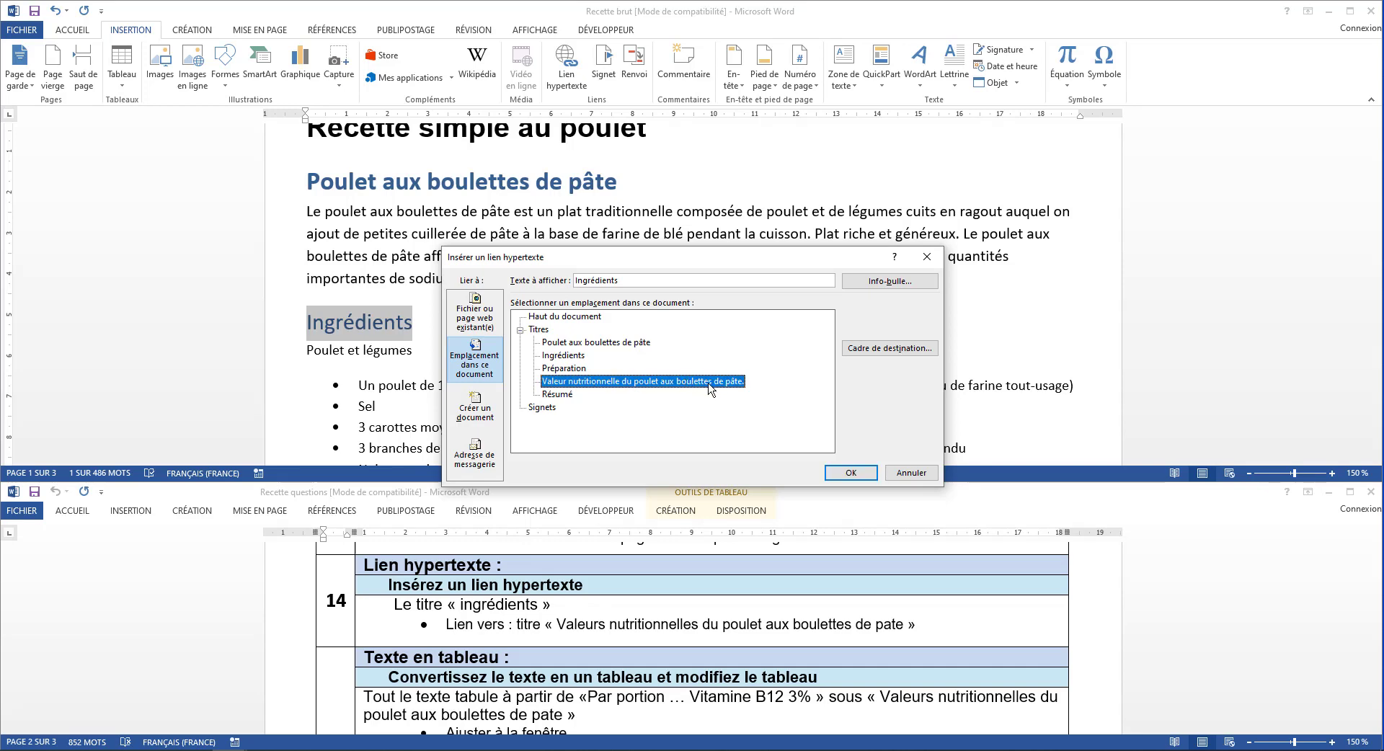
pyautogui.click(851, 473)
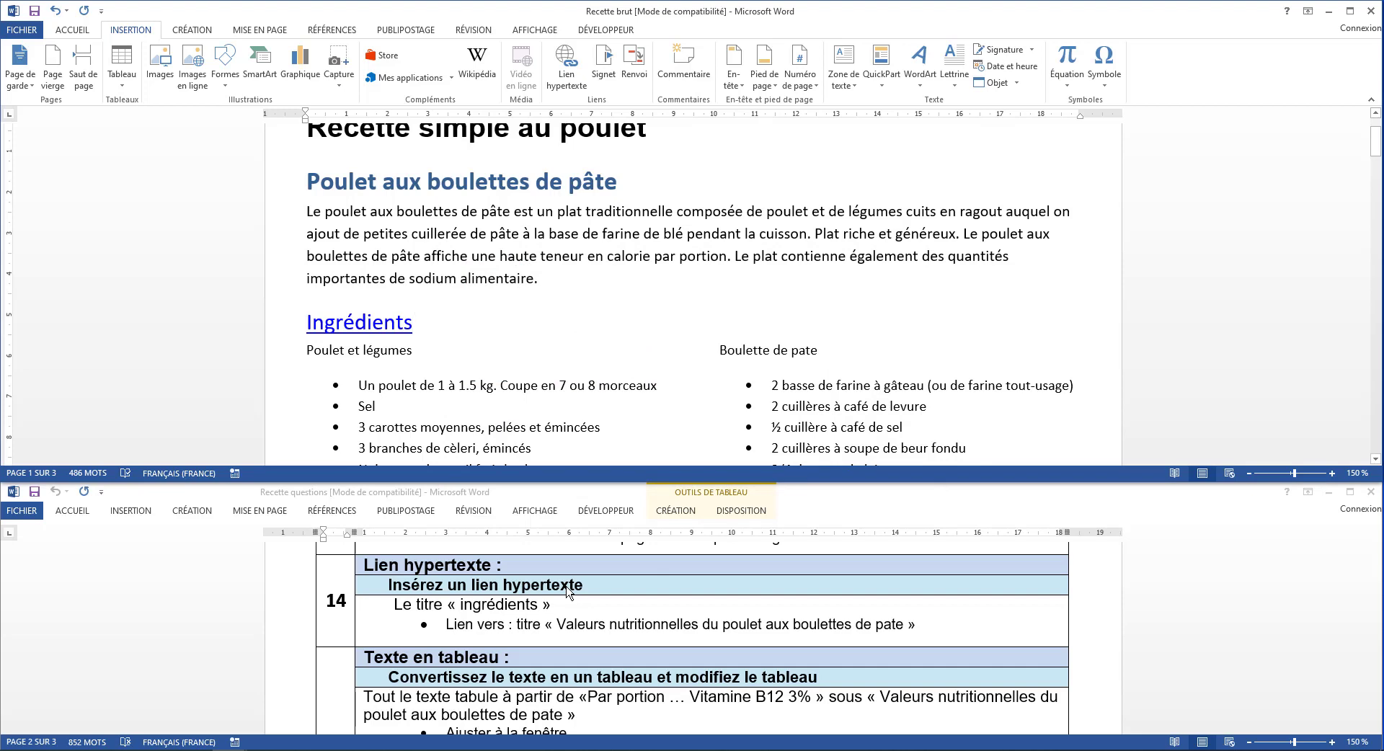
# Convert the tabbed text from Par portion through Vitamine B12 3% into a three-column table, fitted to the window and split at Tabulations
pyautogui.scroll(-3, 569, 591)
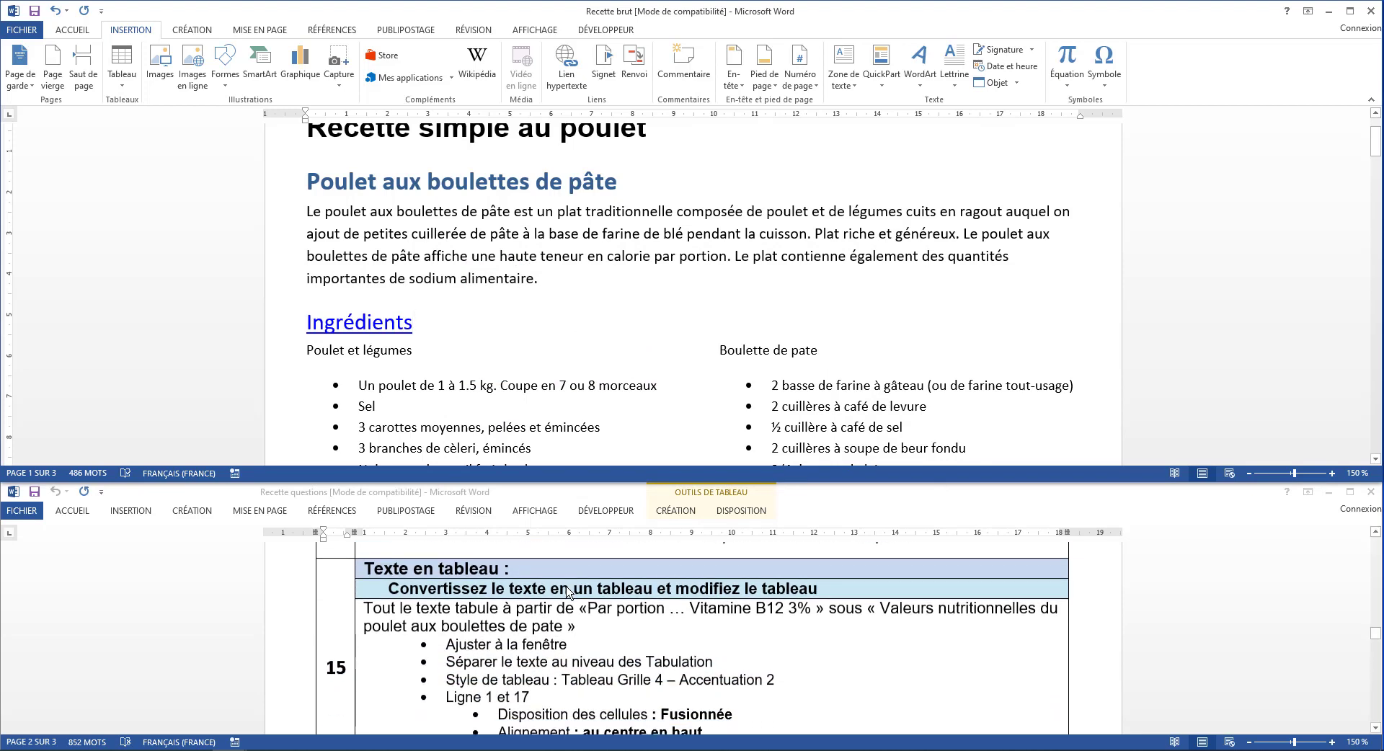
pyautogui.scroll(-1, 569, 592)
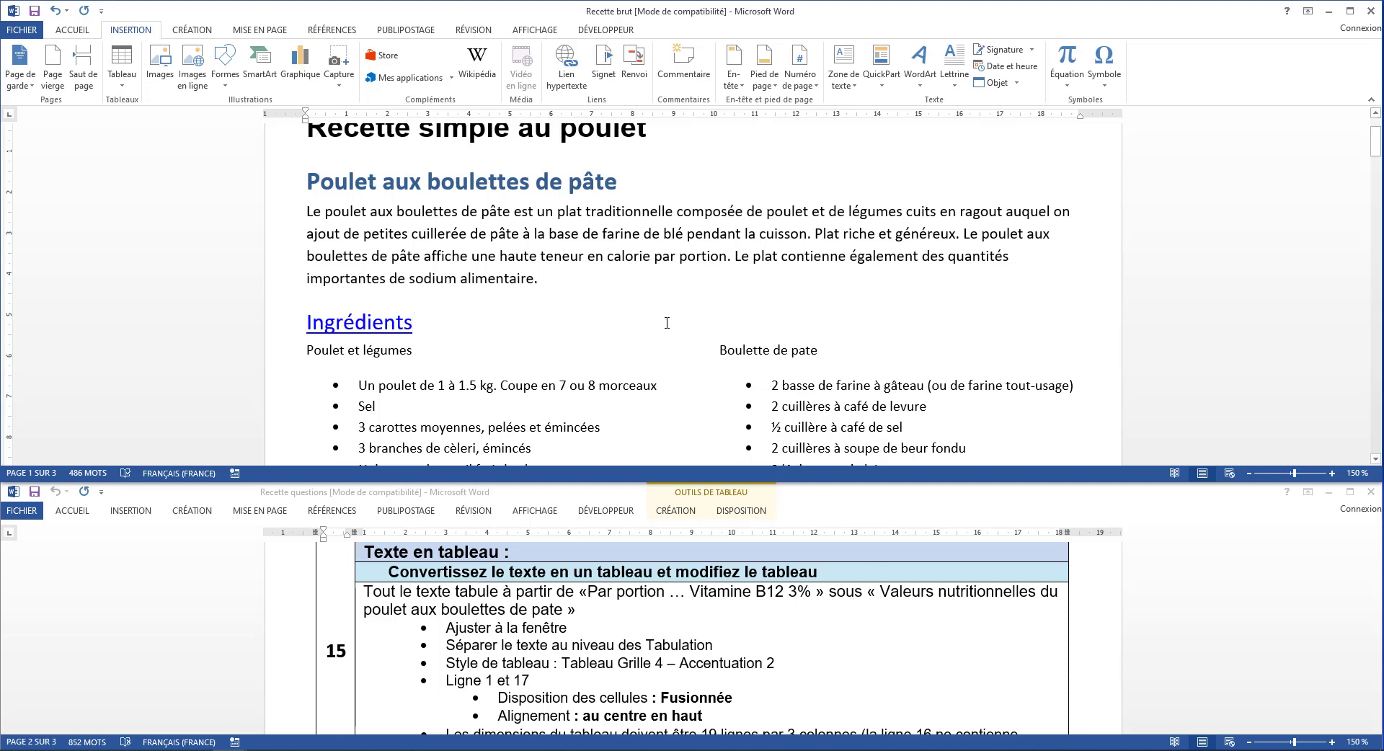
pyautogui.scroll(-3, 667, 323)
pyautogui.scroll(-10, 667, 323)
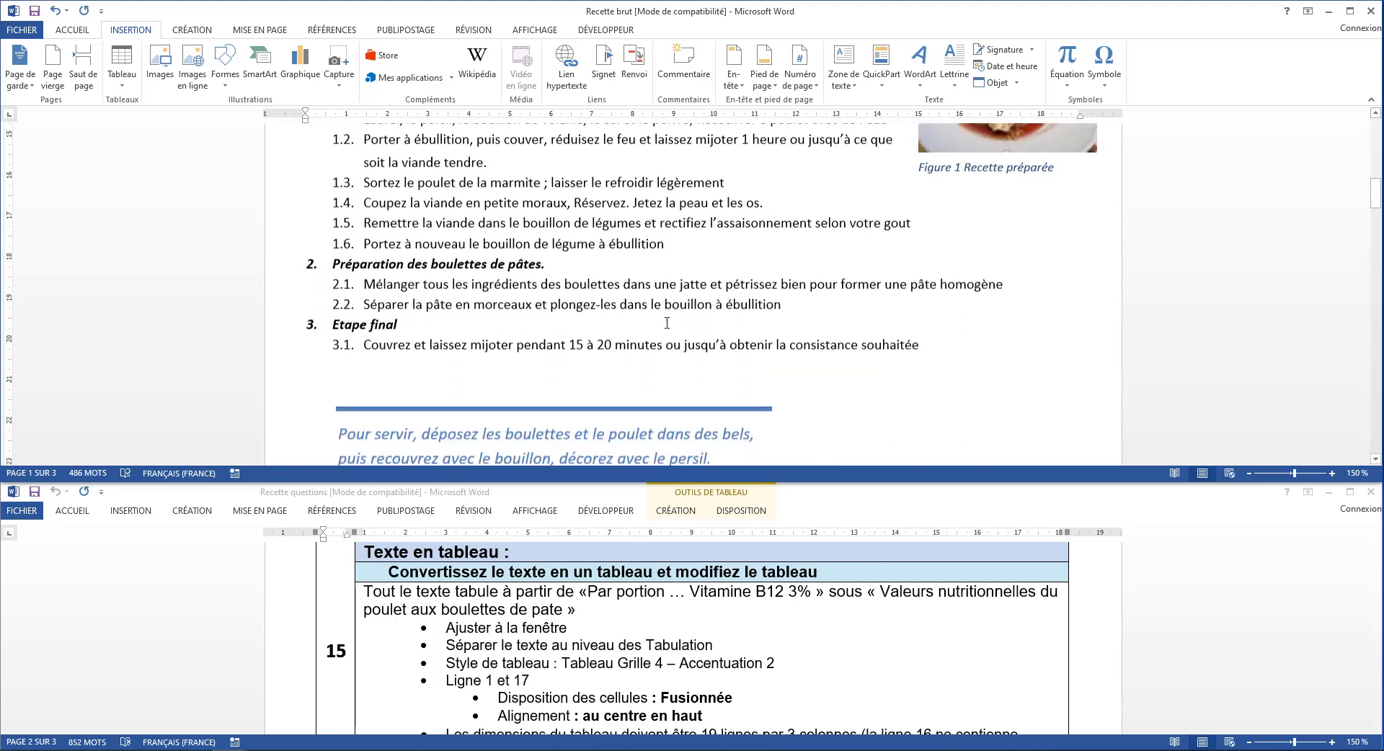
pyautogui.scroll(-10, 665, 322)
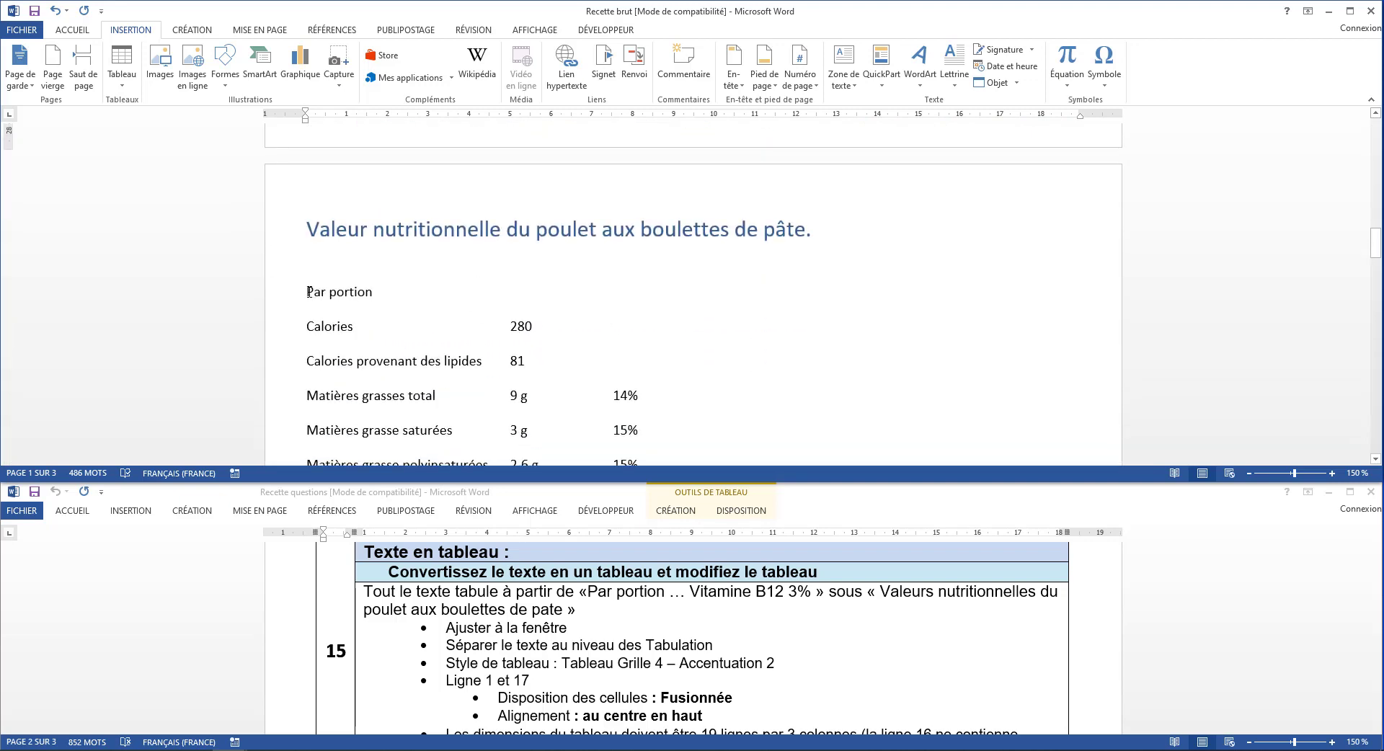
pyautogui.moveTo(306, 291); pyautogui.dragTo(369, 291)
pyautogui.scroll(-4, 368, 292)
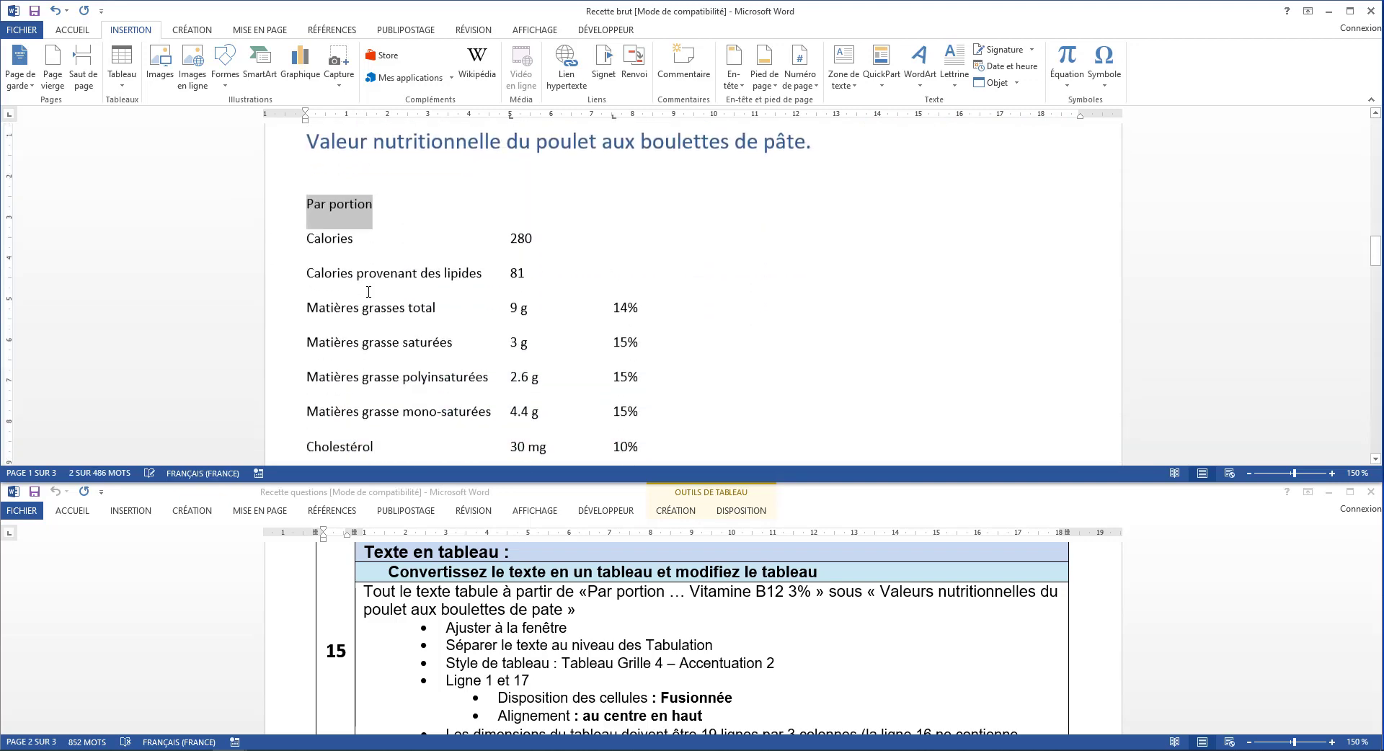
pyautogui.scroll(-3, 368, 291)
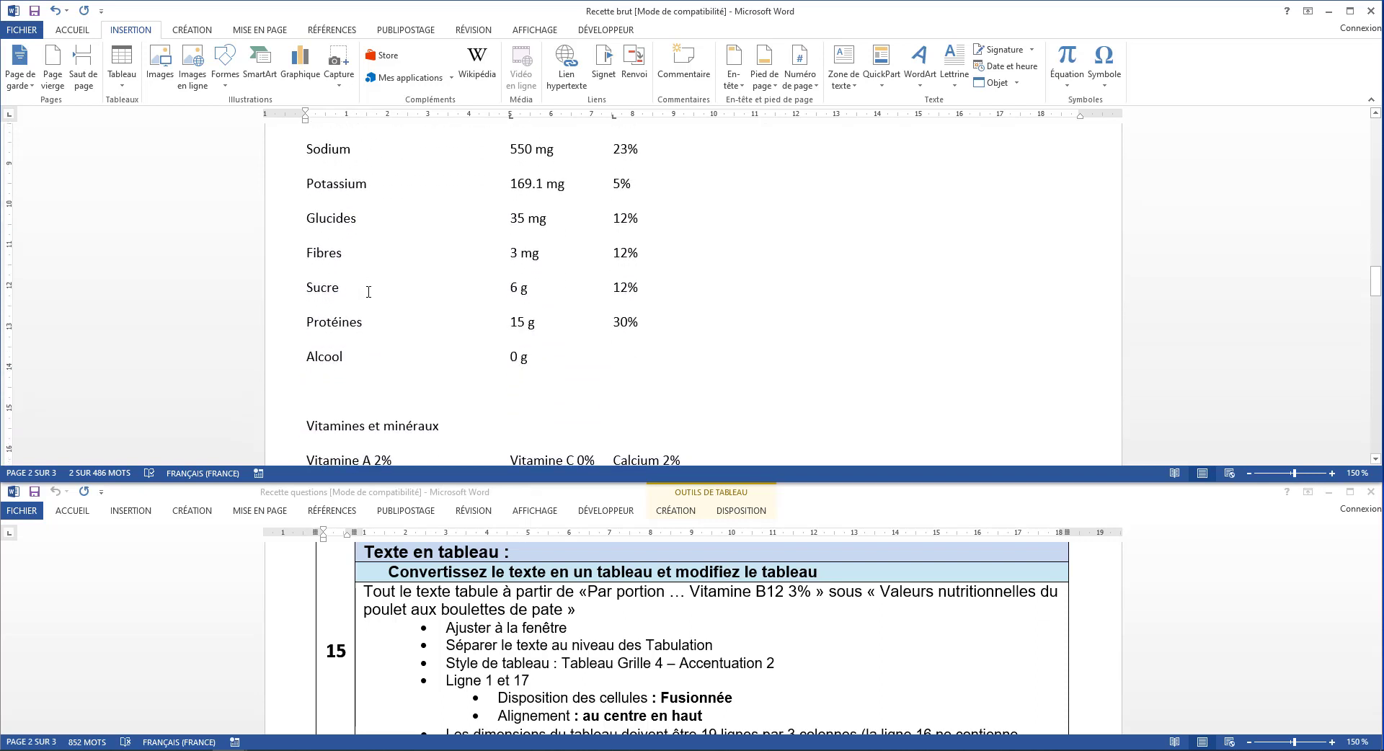
pyautogui.scroll(-3, 369, 291)
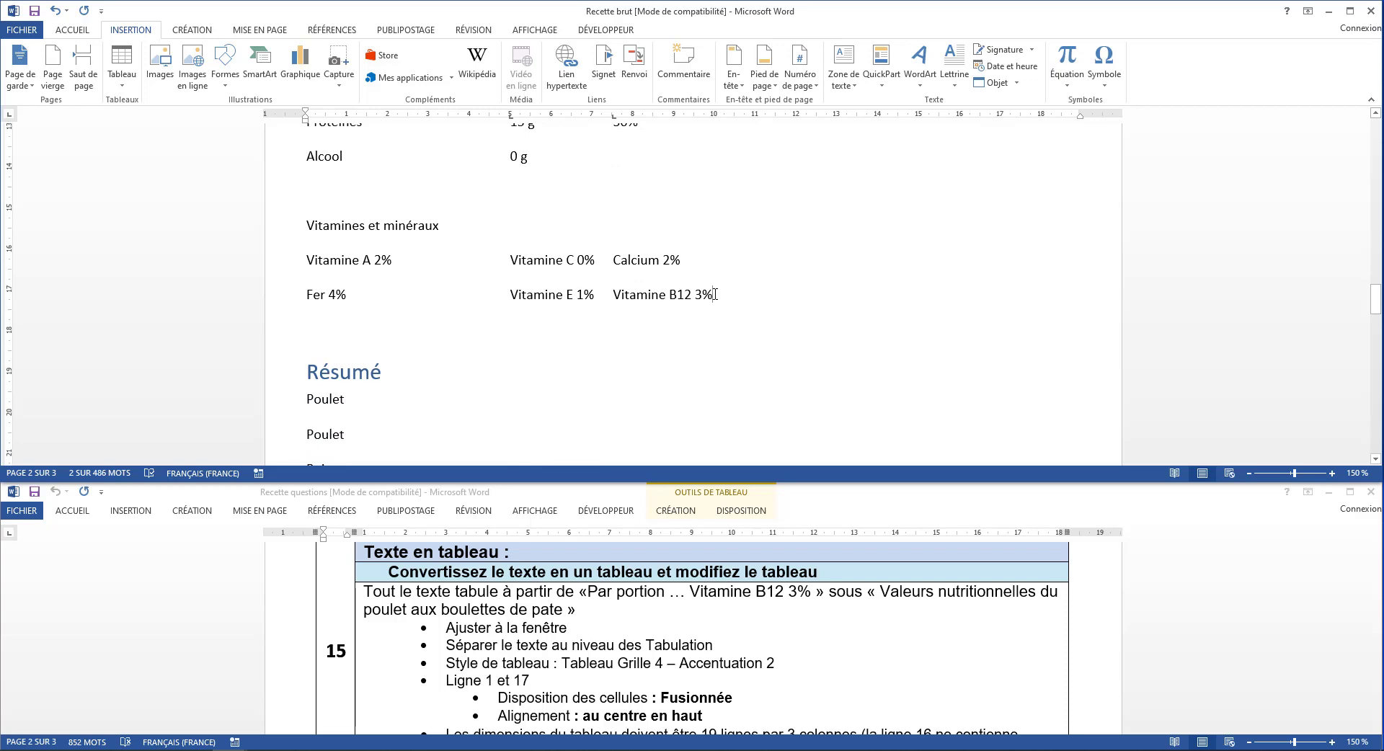
pyautogui.keyDown('shift'); pyautogui.click(714, 294); pyautogui.keyUp('shift')
pyautogui.scroll(8, 714, 294)
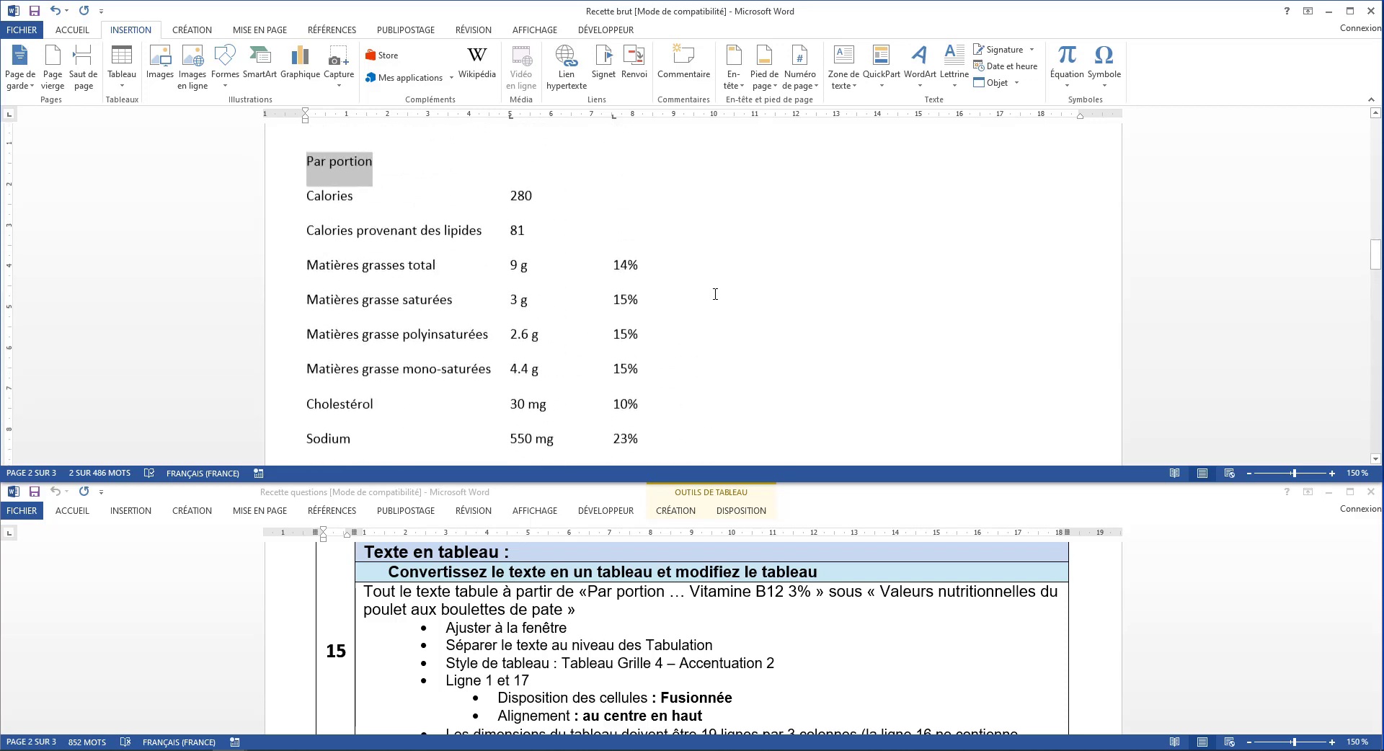
pyautogui.click(363, 189)
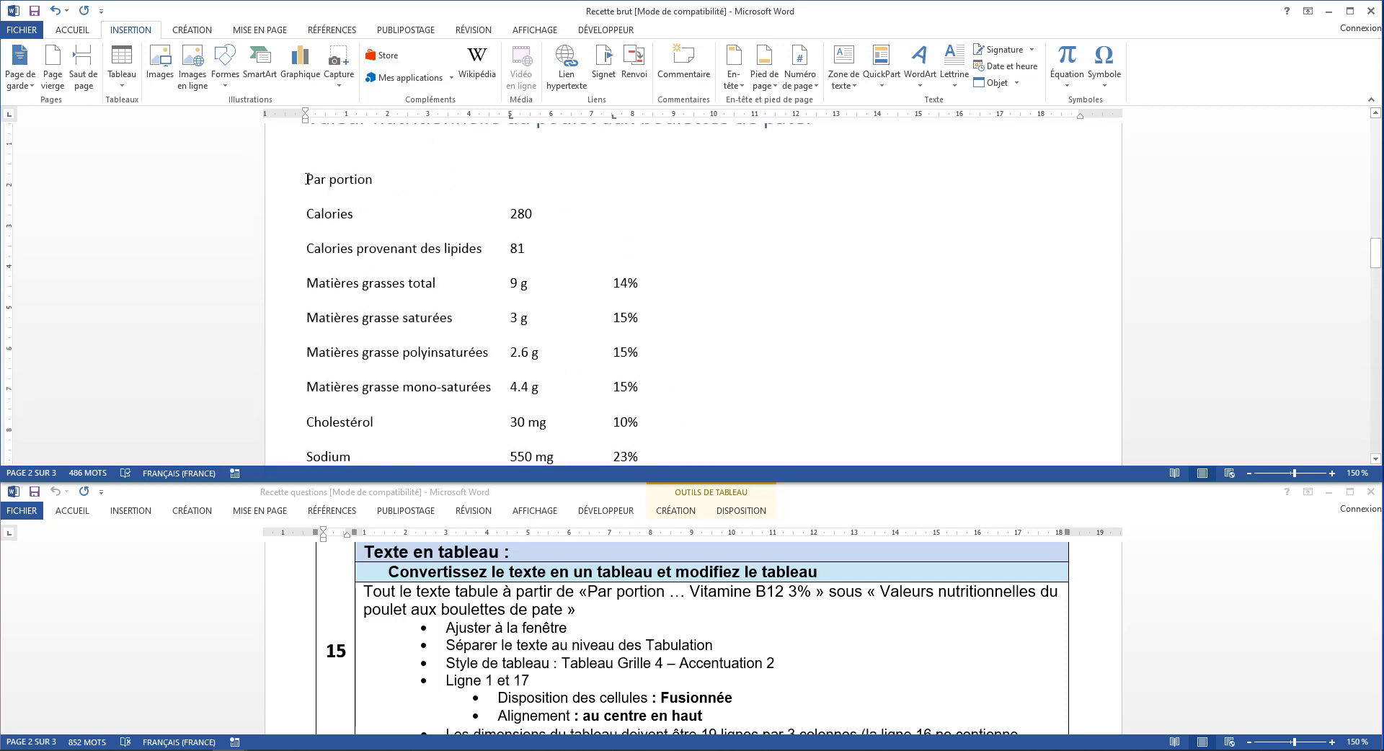
pyautogui.moveTo(306, 179); pyautogui.dragTo(714, 386)
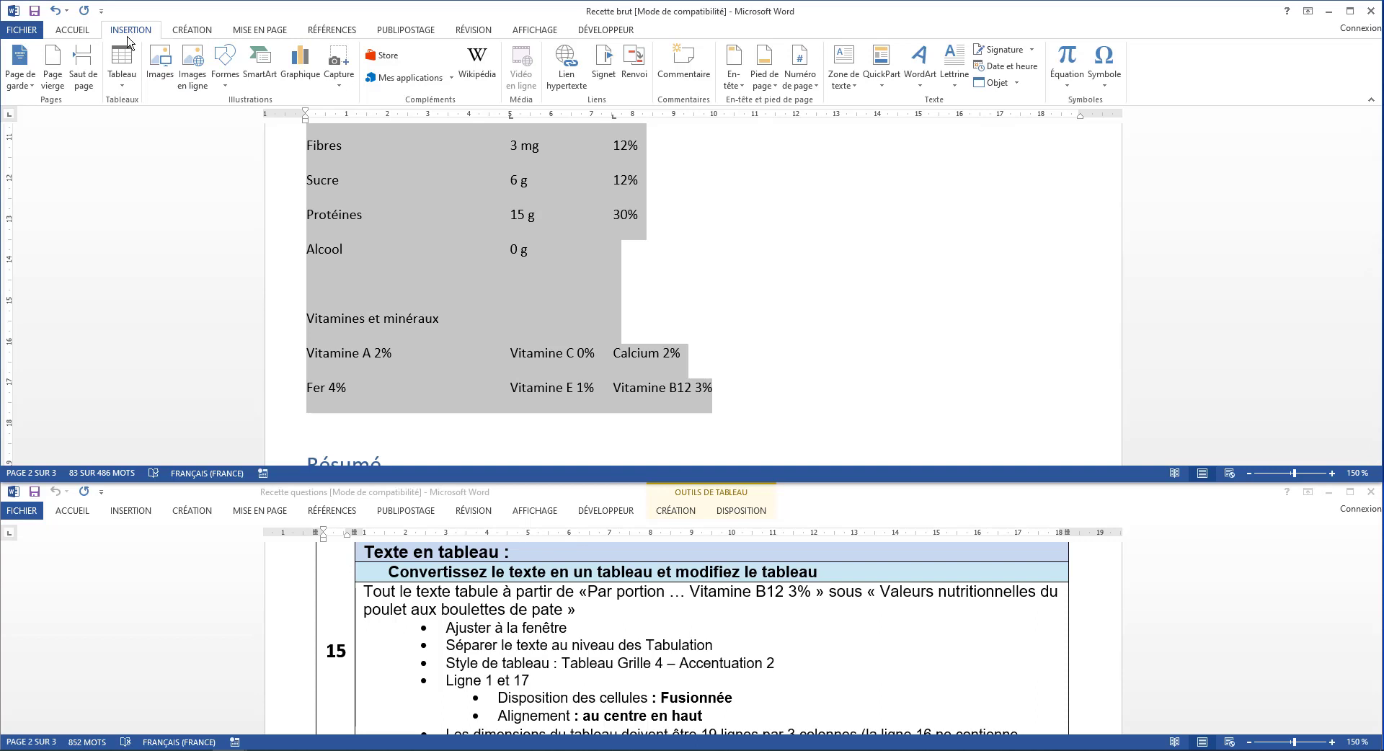
pyautogui.click(123, 65)
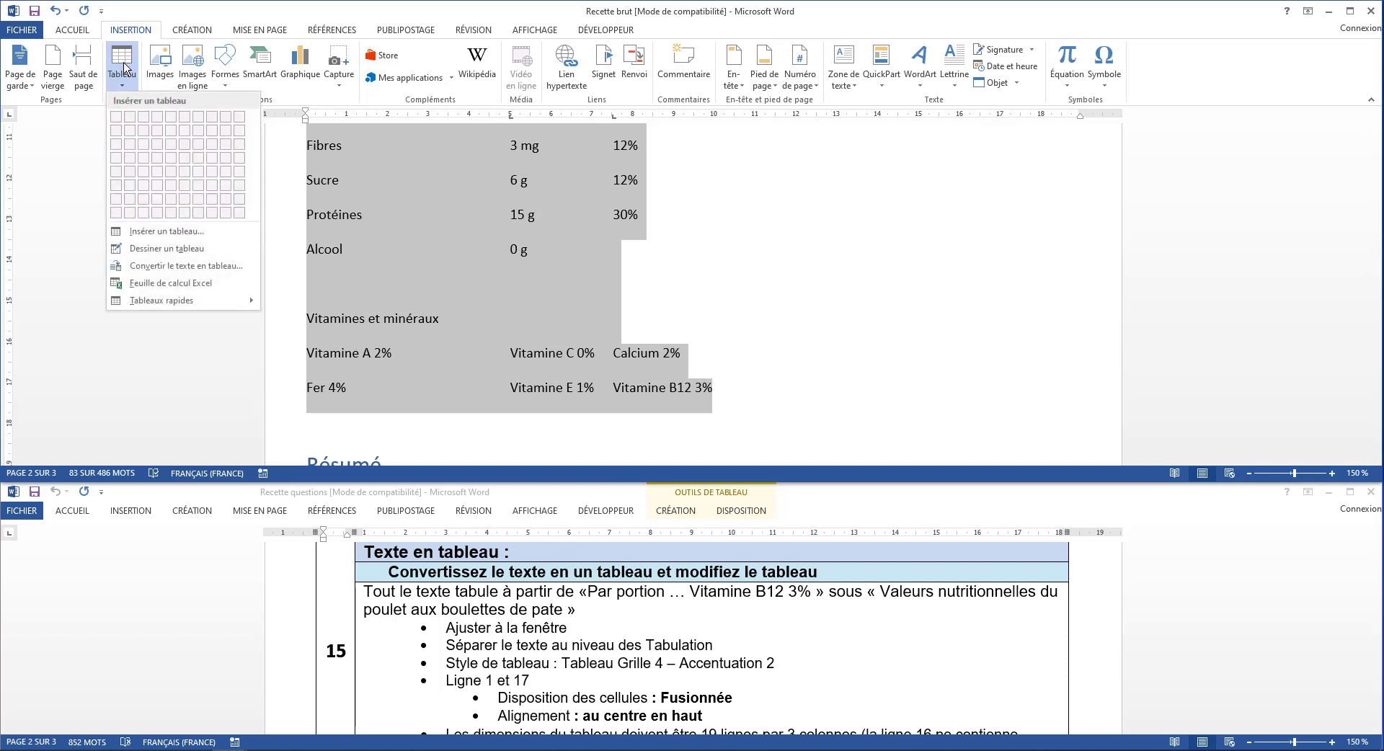
pyautogui.click(199, 269)
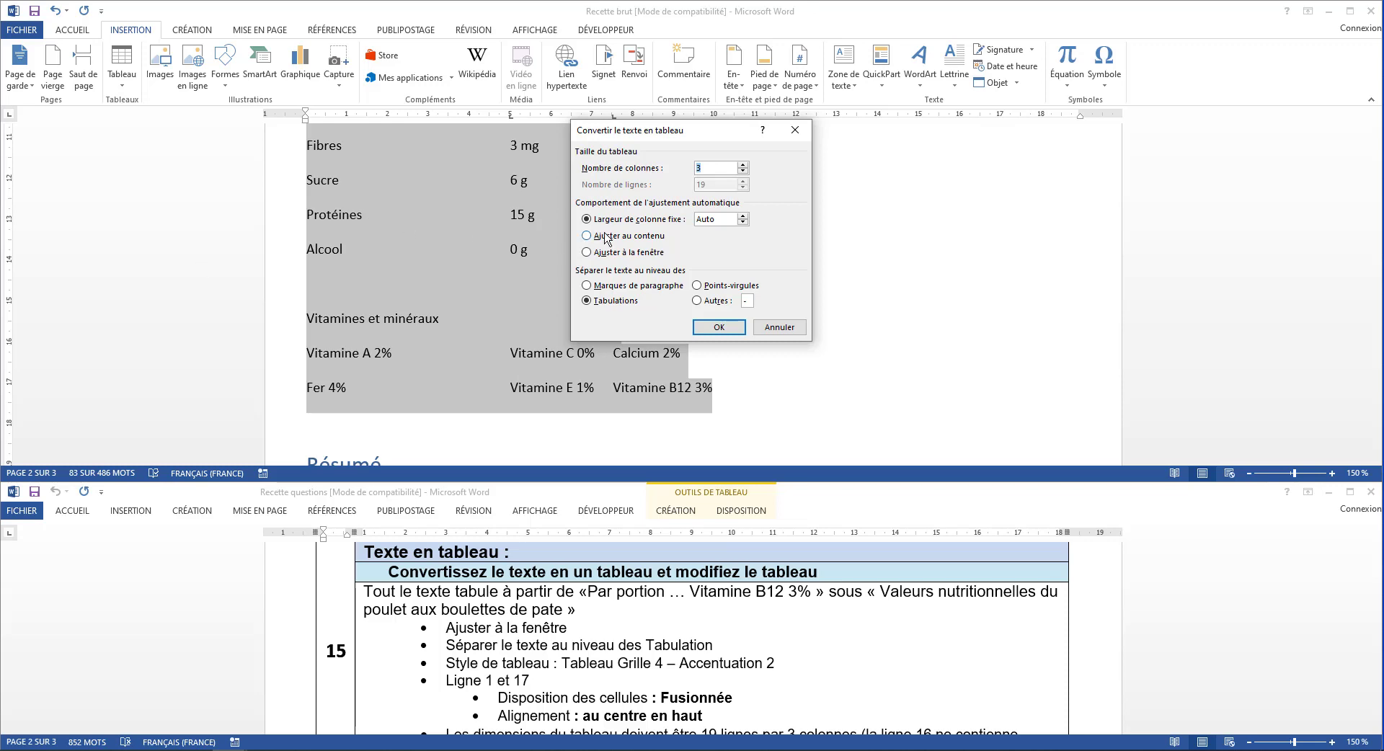
pyautogui.click(648, 252)
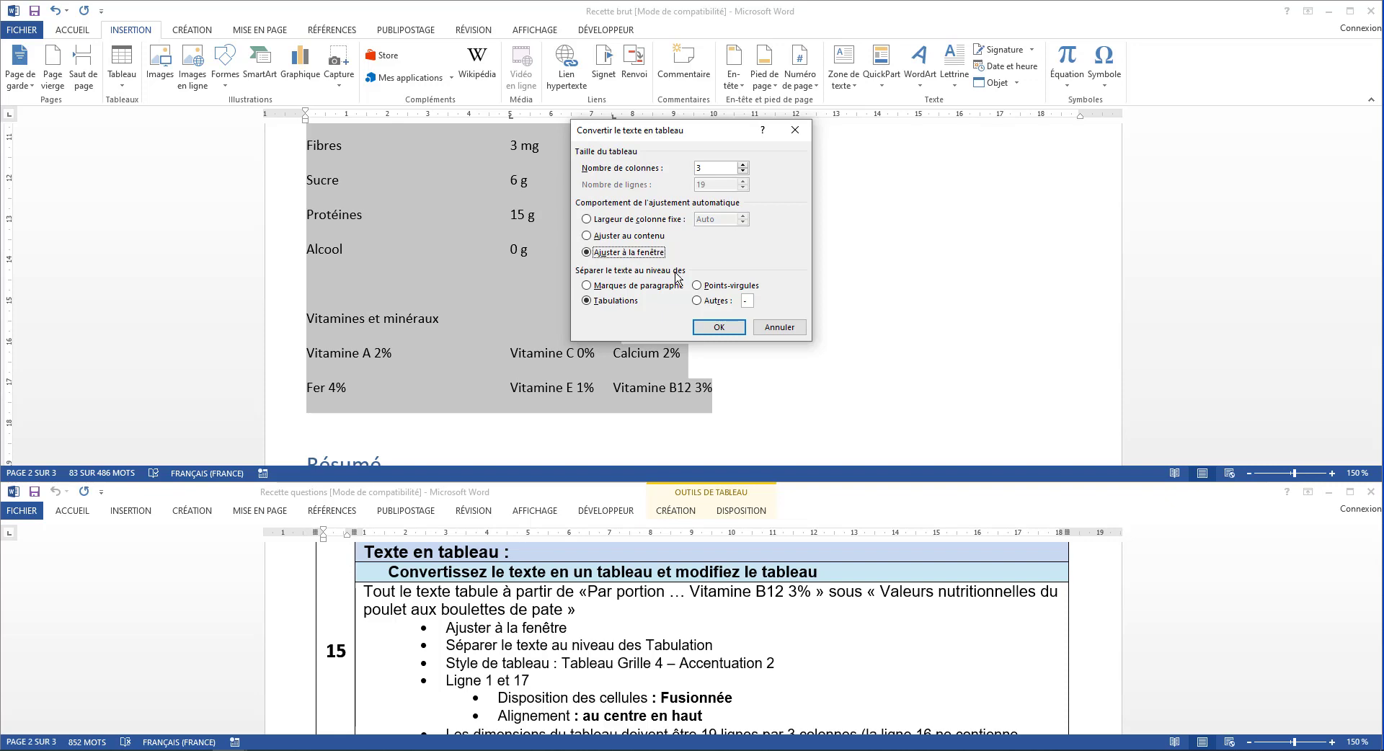
pyautogui.click(616, 302)
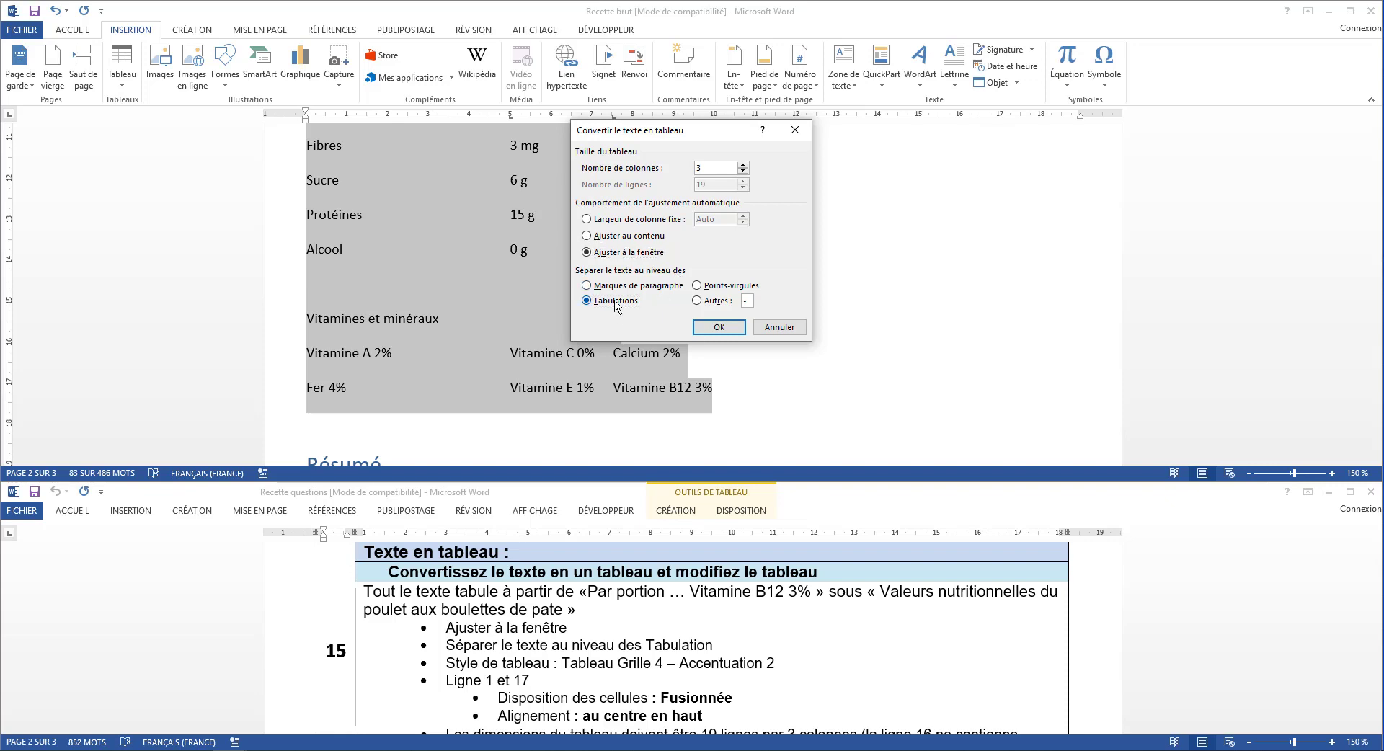
pyautogui.click(711, 328)
# Apply the Tableau Grille 4 - Accentuation 2 style to the whole nutrition table
pyautogui.scroll(6, 711, 331)
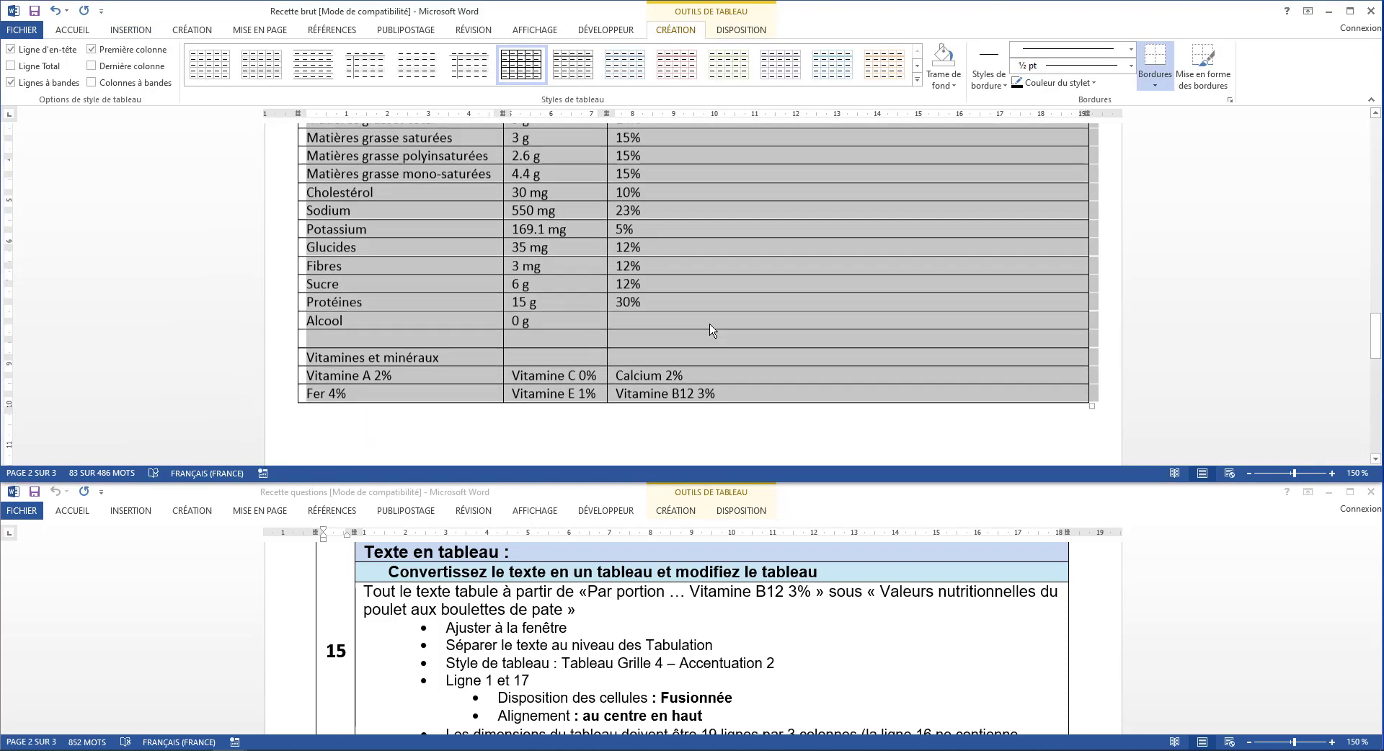
pyautogui.scroll(-2, 710, 331)
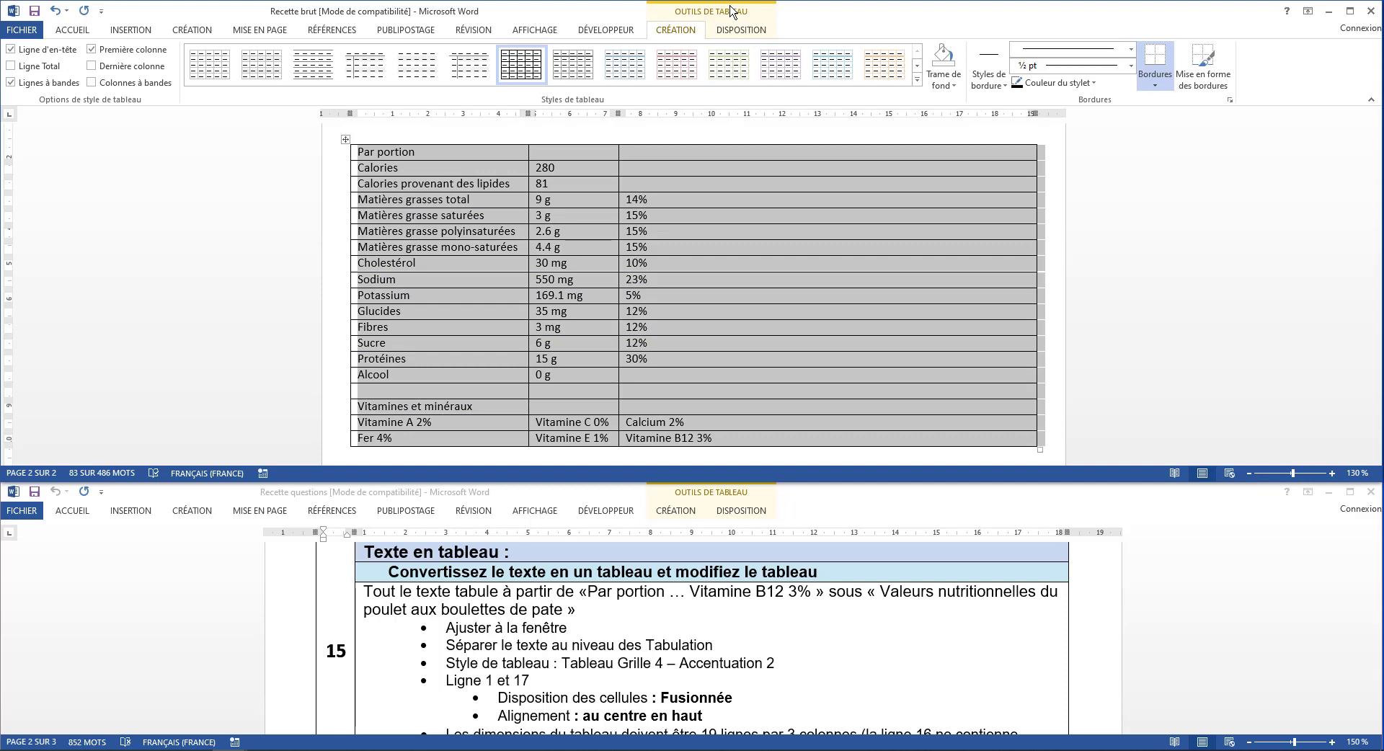
pyautogui.click(917, 79)
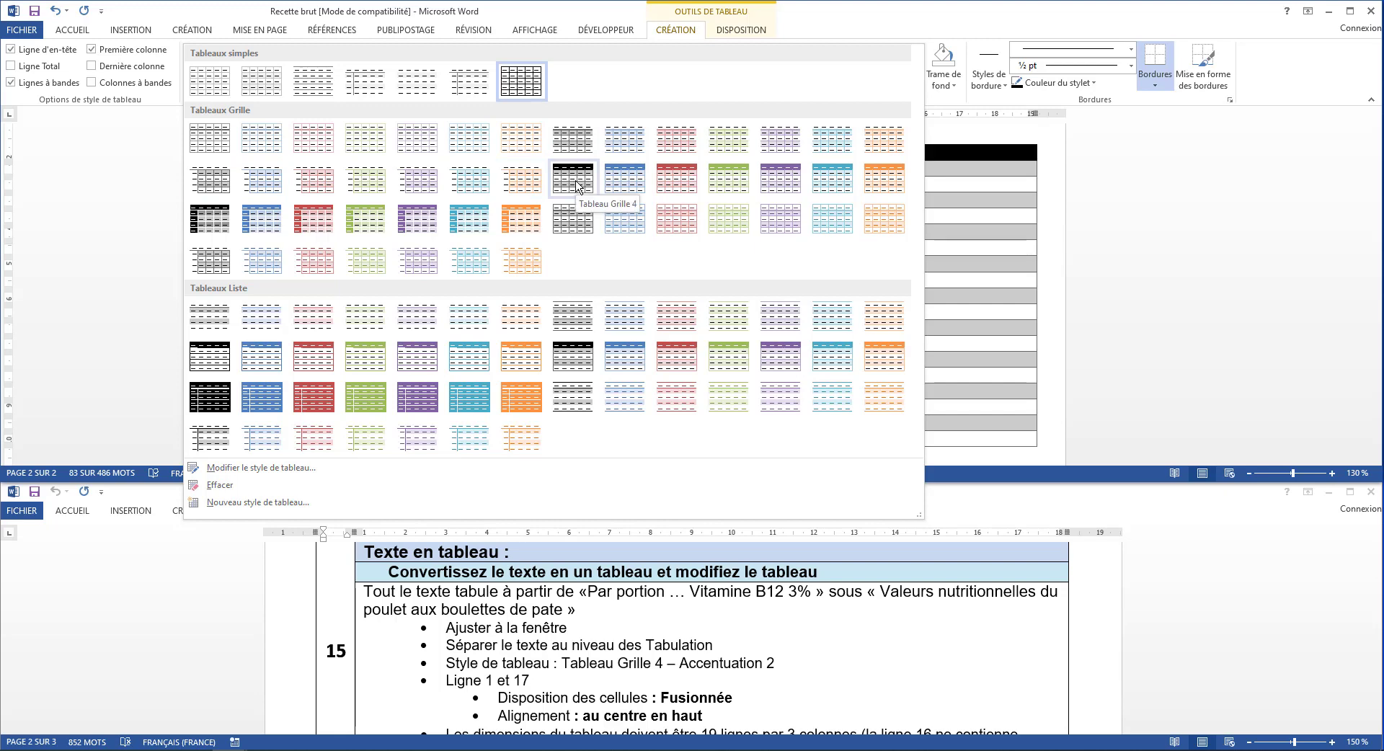
pyautogui.click(671, 185)
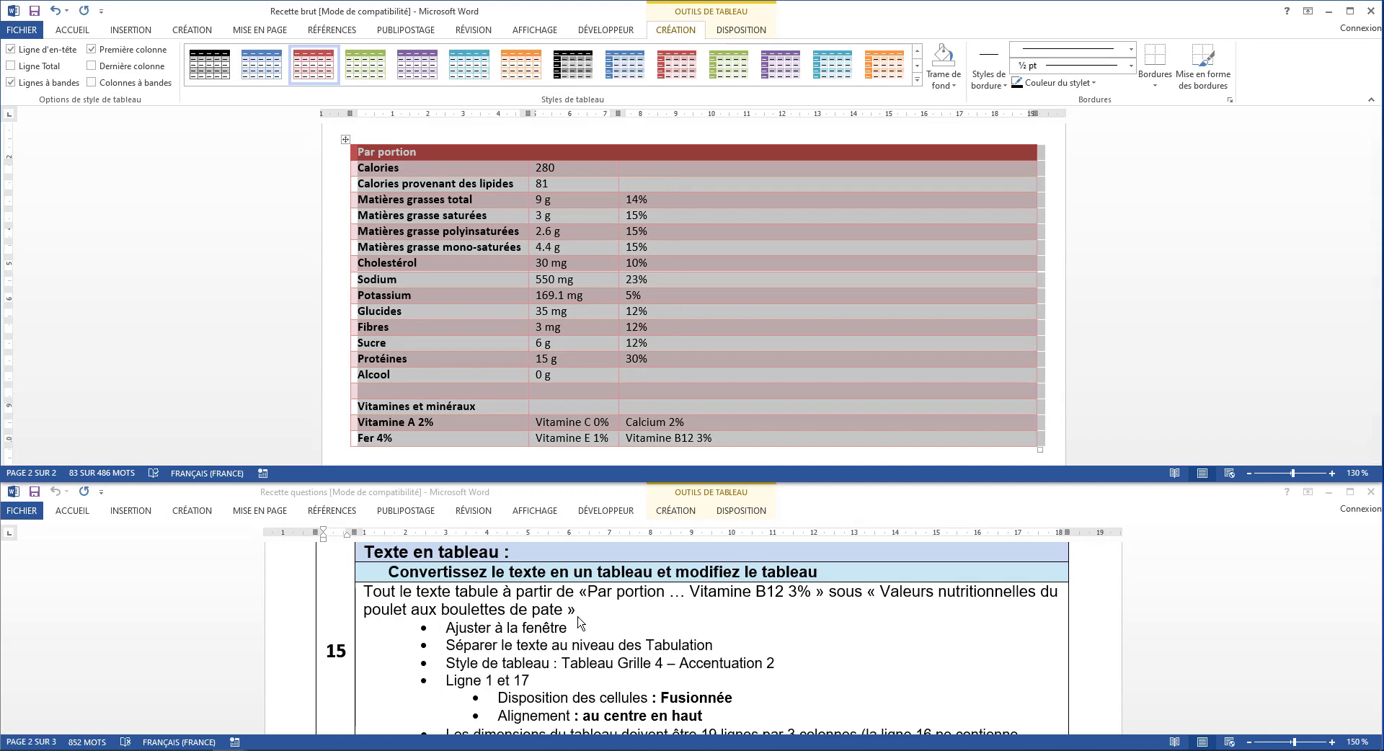
# Merge the cells of the nutrition table's first row, Par portion, and align its text at the top centre
pyautogui.scroll(-3, 515, 698)
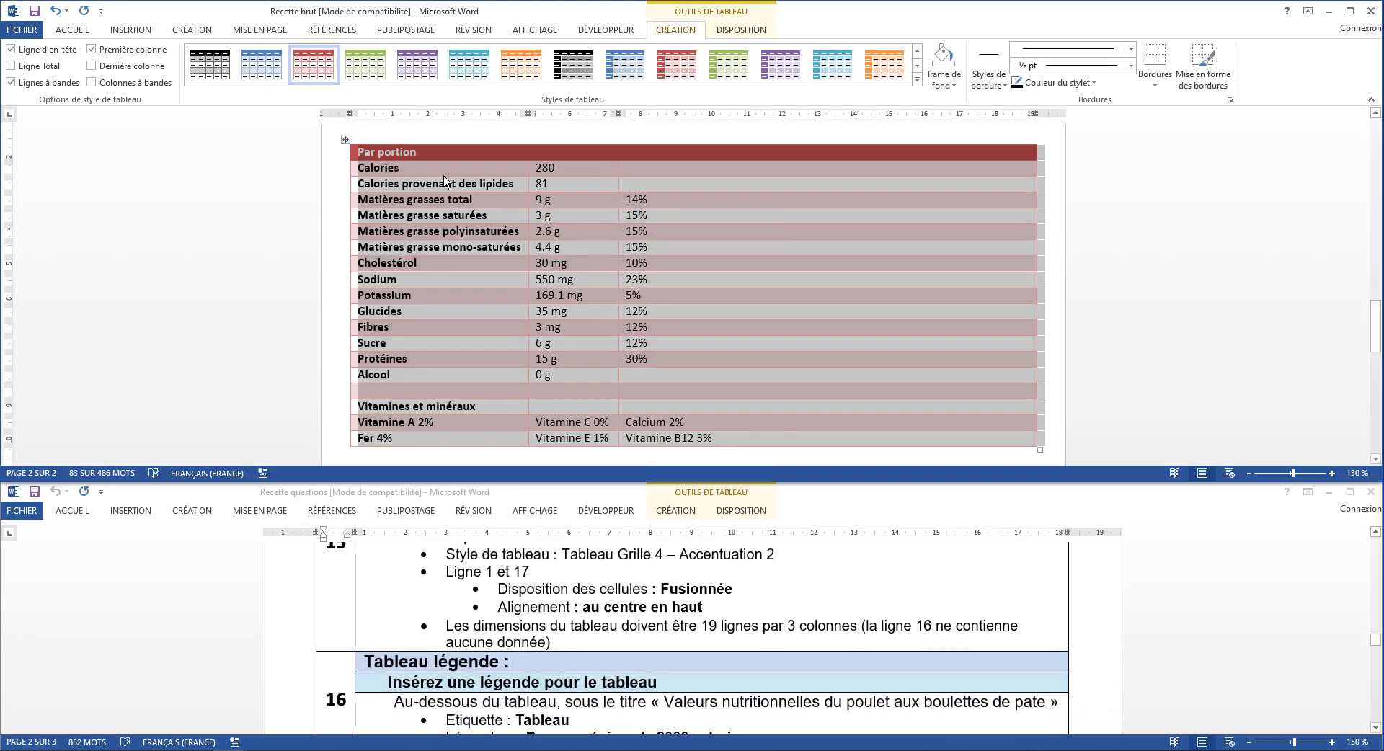
pyautogui.click(422, 152)
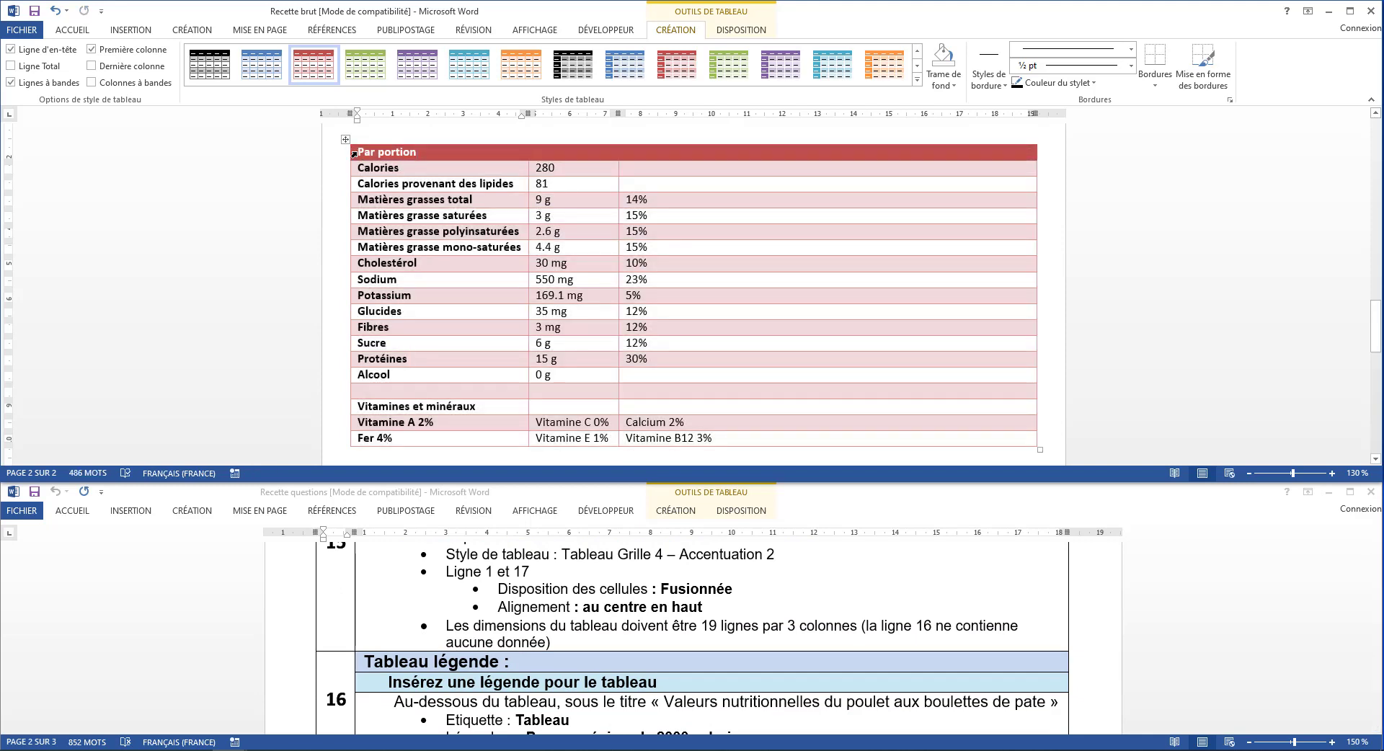
pyautogui.click(354, 155)
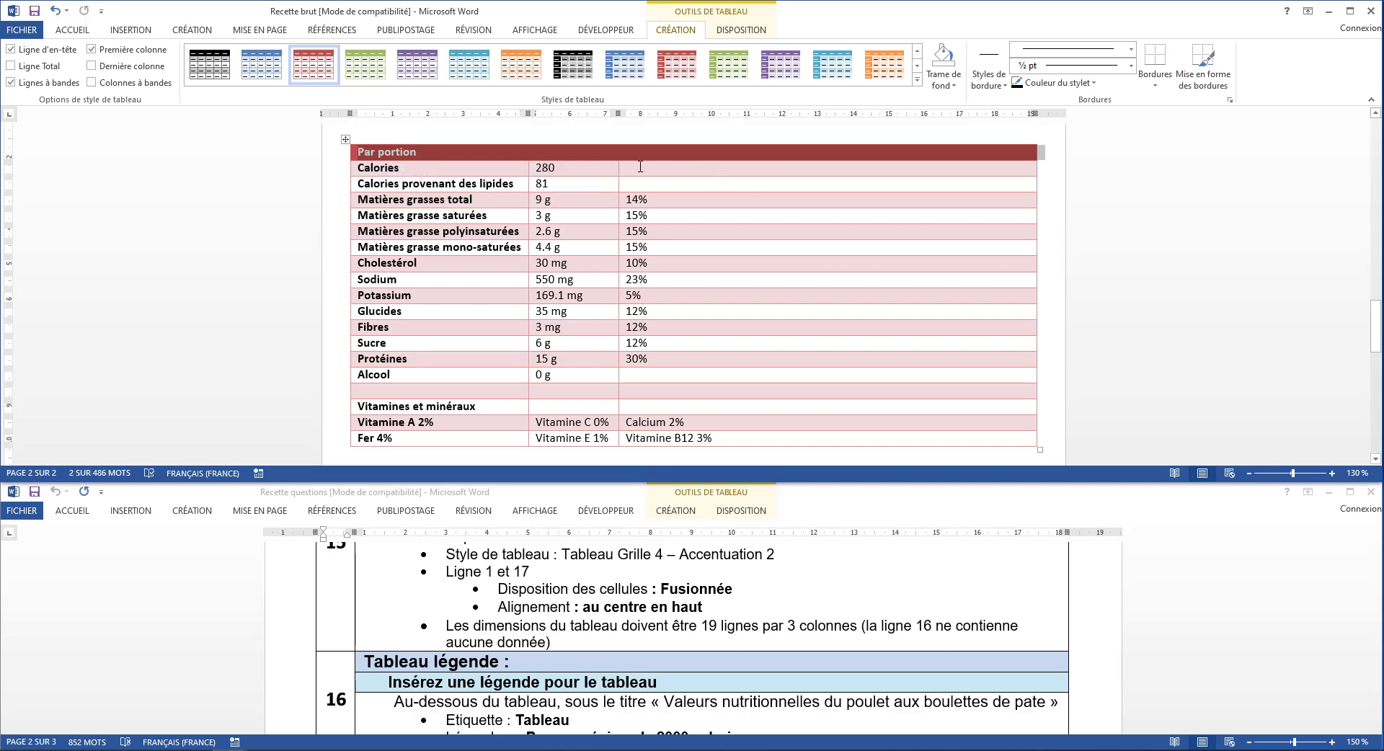
pyautogui.click(425, 155)
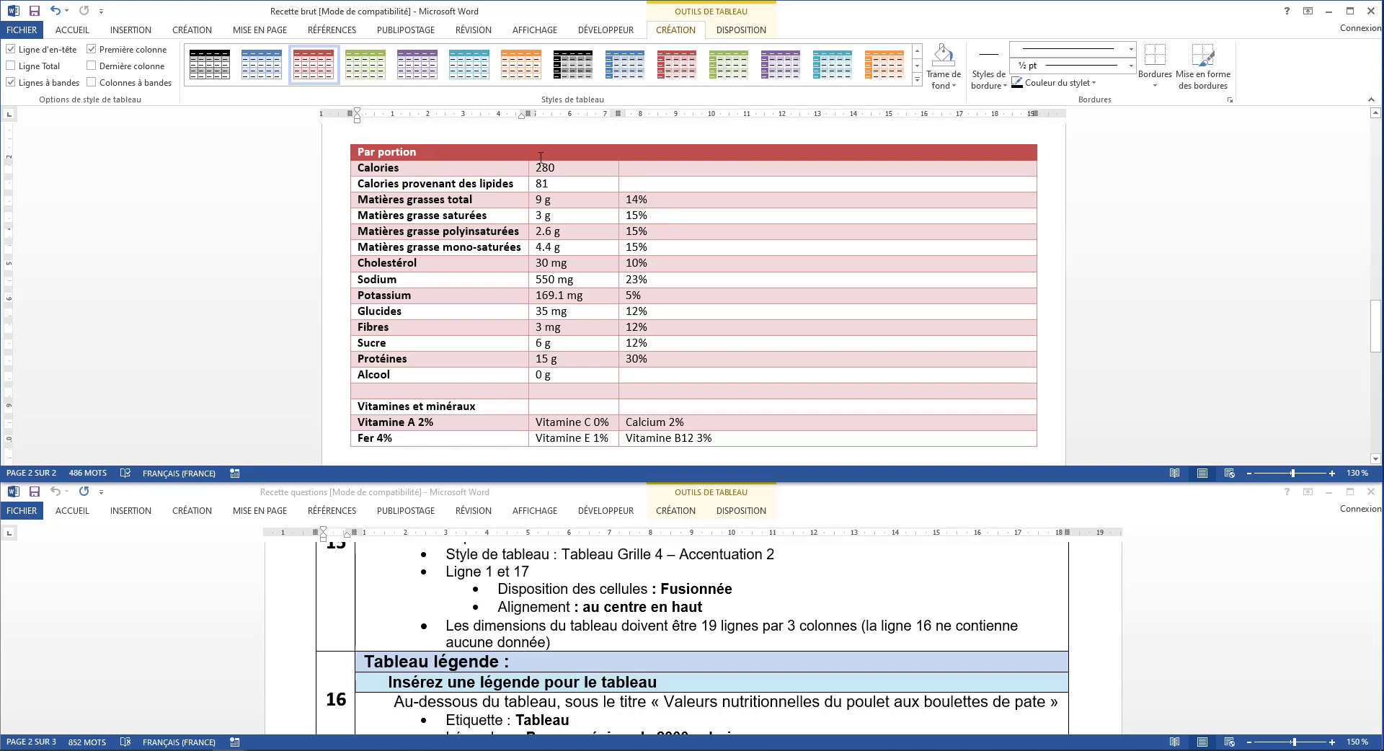
pyautogui.moveTo(434, 151); pyautogui.dragTo(668, 159)
pyautogui.moveTo(760, 157); pyautogui.dragTo(804, 157)
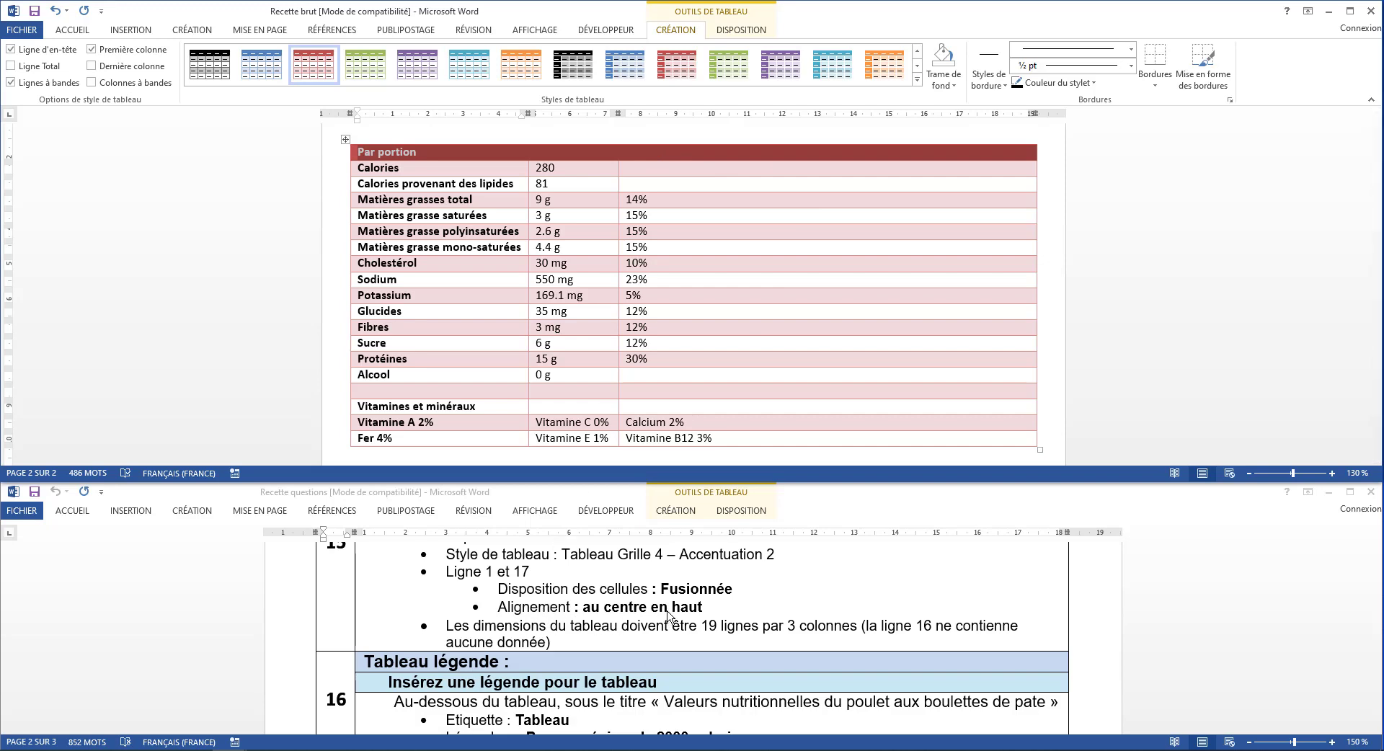
pyautogui.click(740, 31)
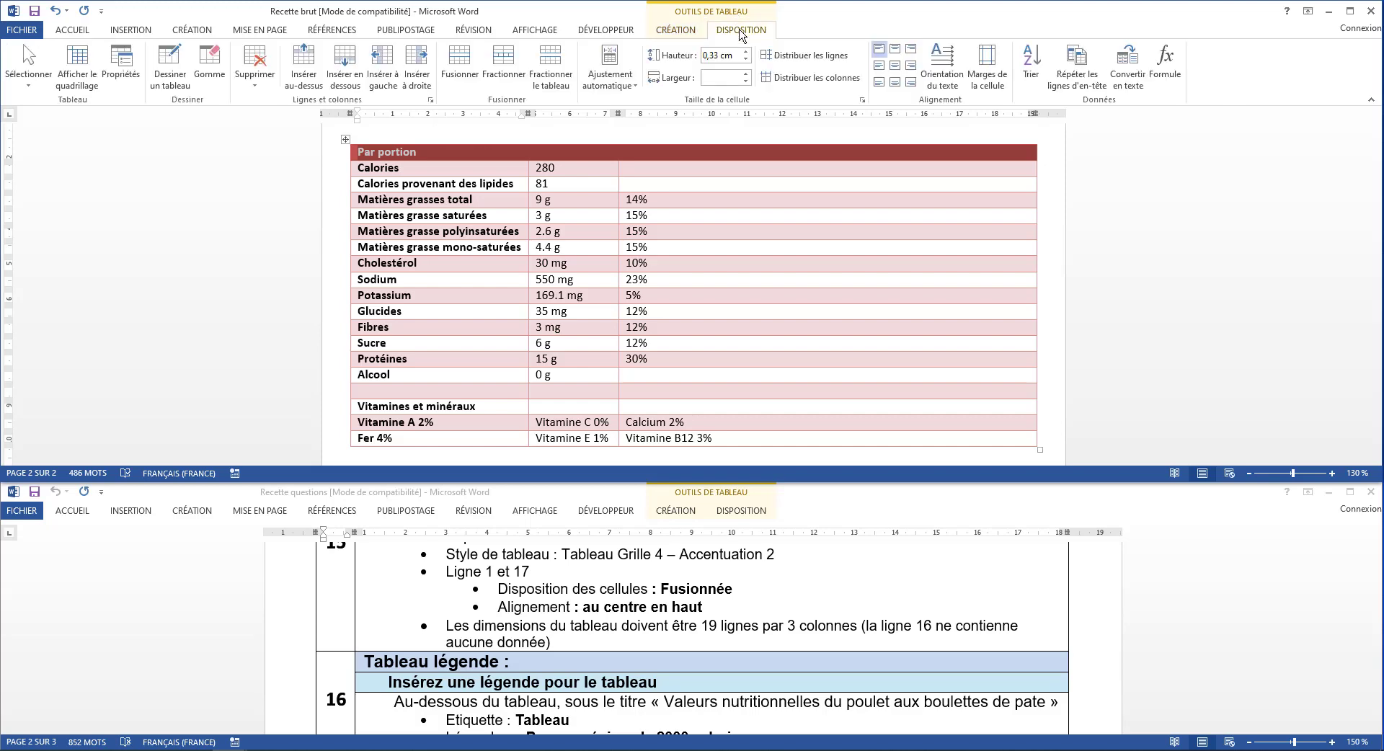
pyautogui.click(458, 64)
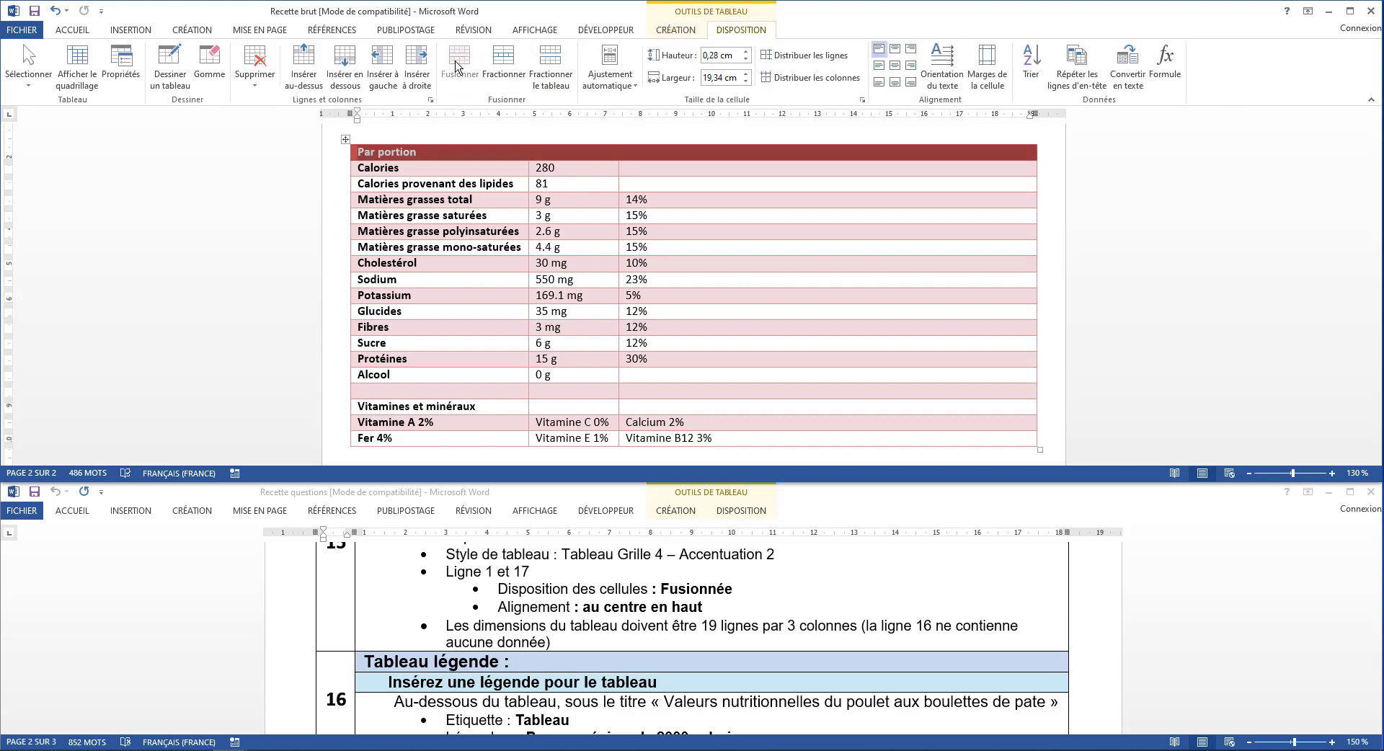
pyautogui.click(895, 51)
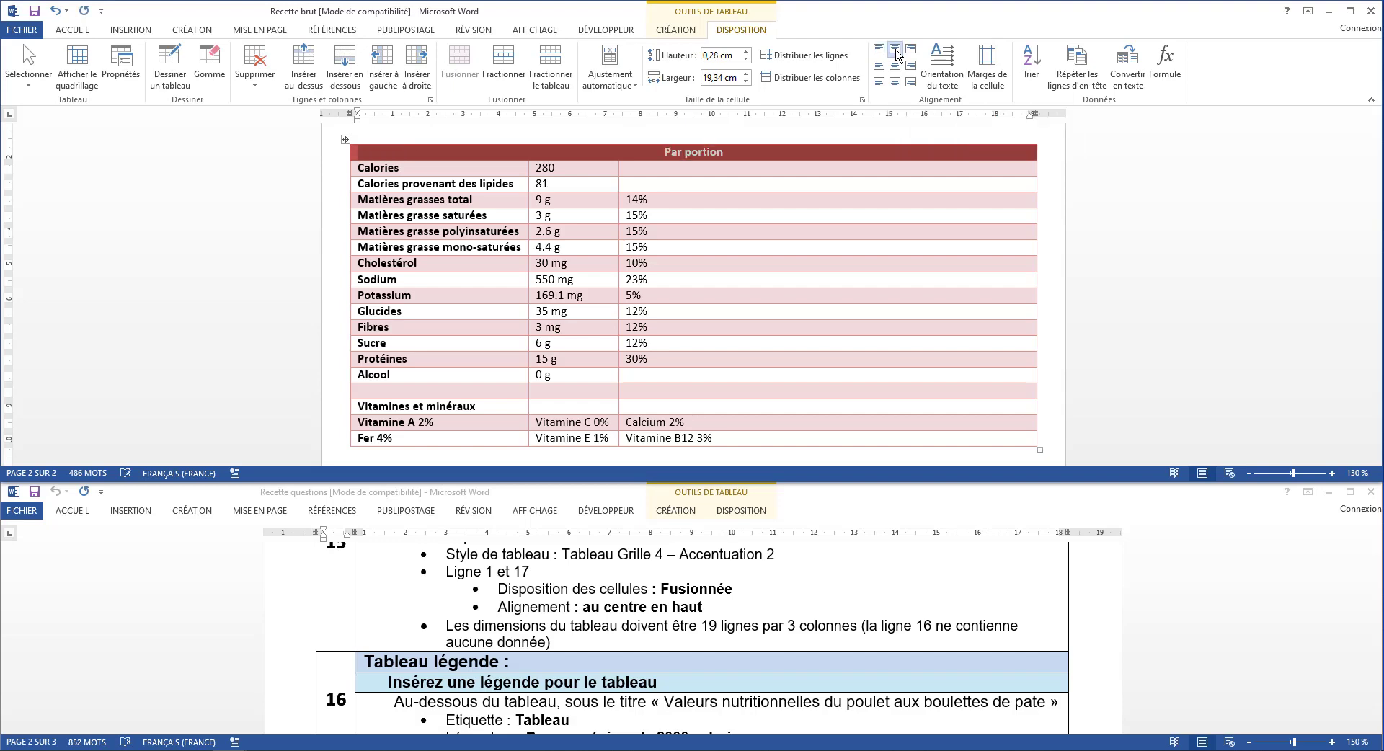
# Merge the cells of row 17, Vitamines et minéraux, and align its text at the top centre
pyautogui.click(431, 159)
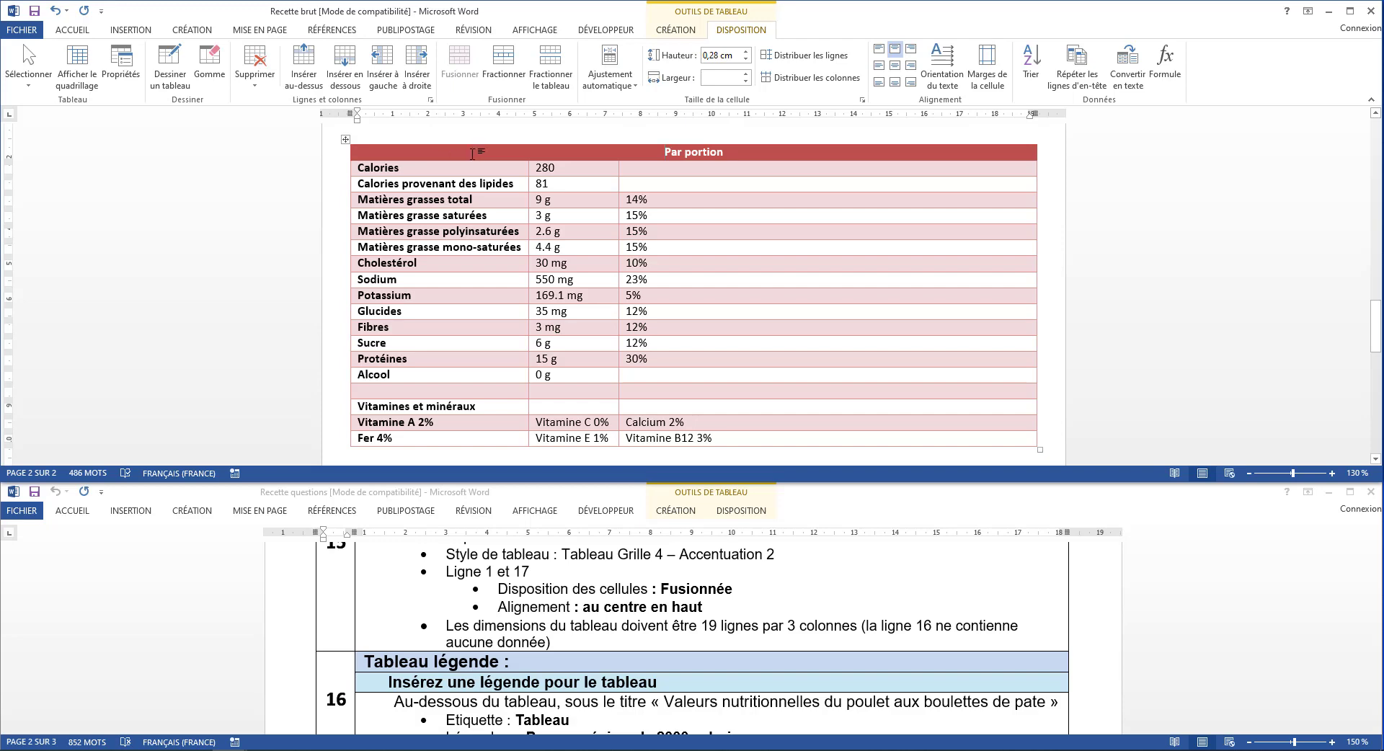
pyautogui.click(463, 172)
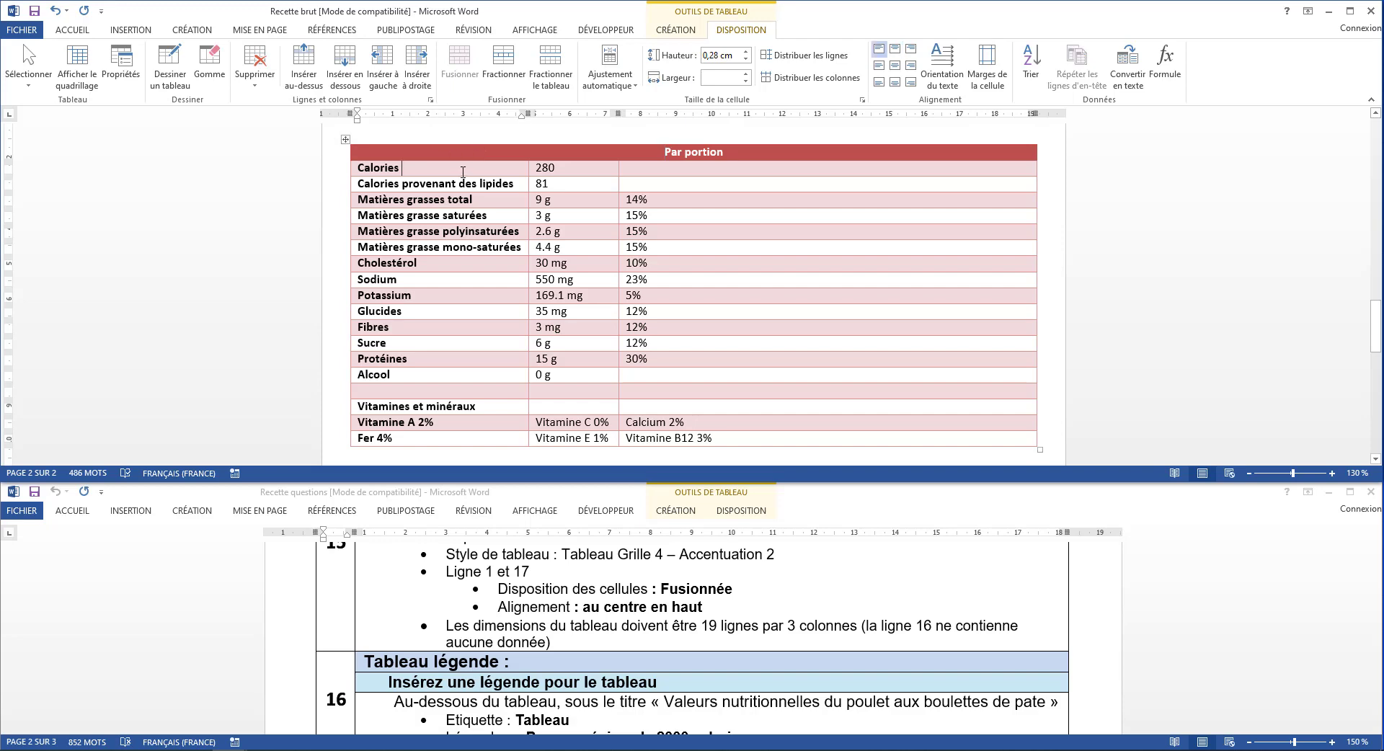
pyautogui.click(463, 179)
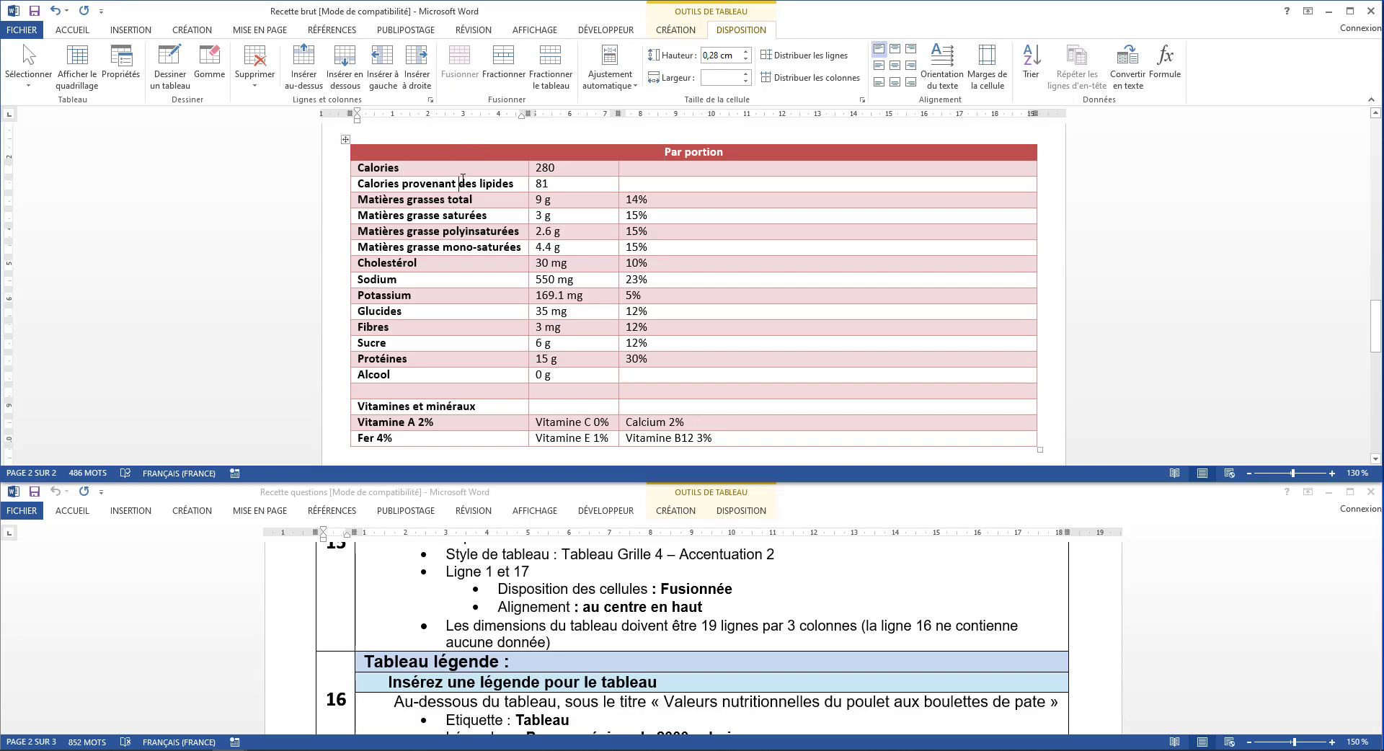
pyautogui.click(471, 217)
pyautogui.click(470, 263)
pyautogui.click(465, 296)
pyautogui.click(468, 323)
pyautogui.click(469, 359)
pyautogui.click(469, 391)
pyautogui.click(488, 407)
pyautogui.moveTo(523, 405); pyautogui.dragTo(634, 407)
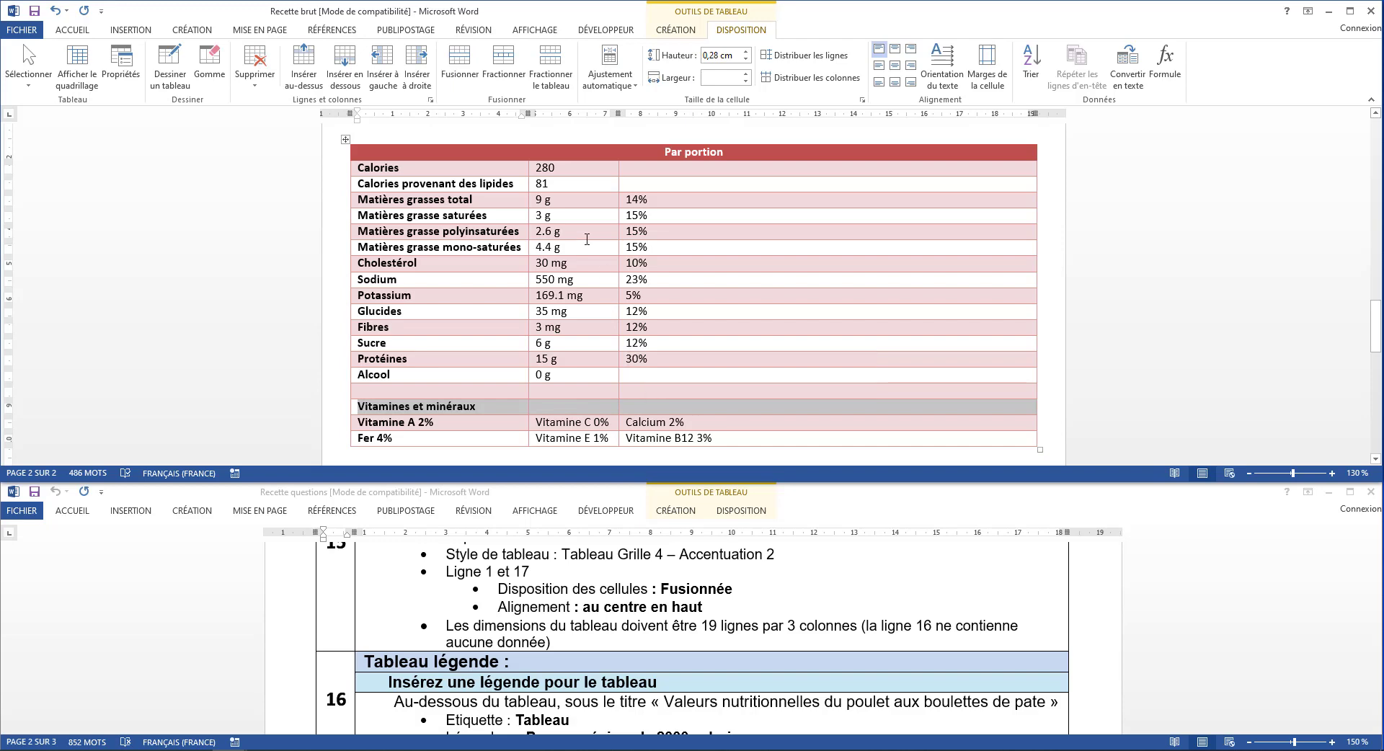
pyautogui.click(461, 66)
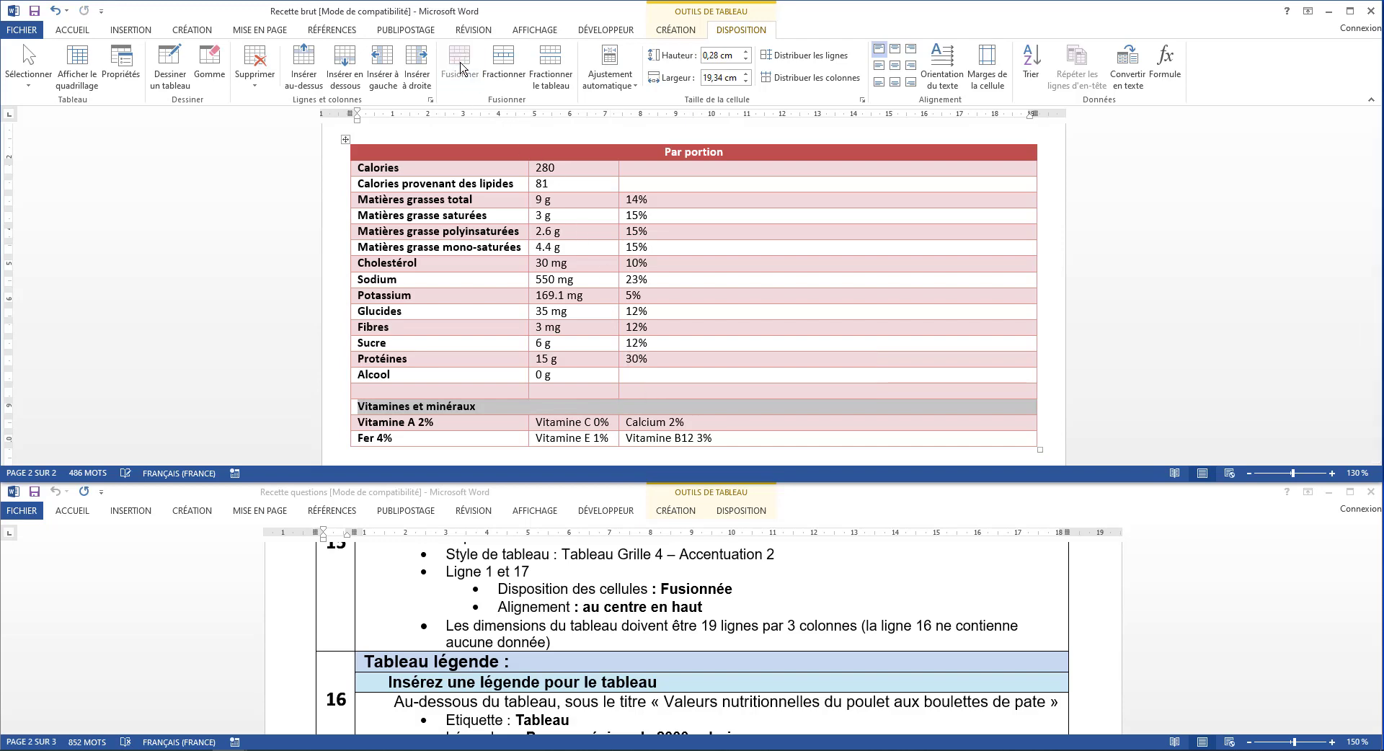
pyautogui.click(895, 57)
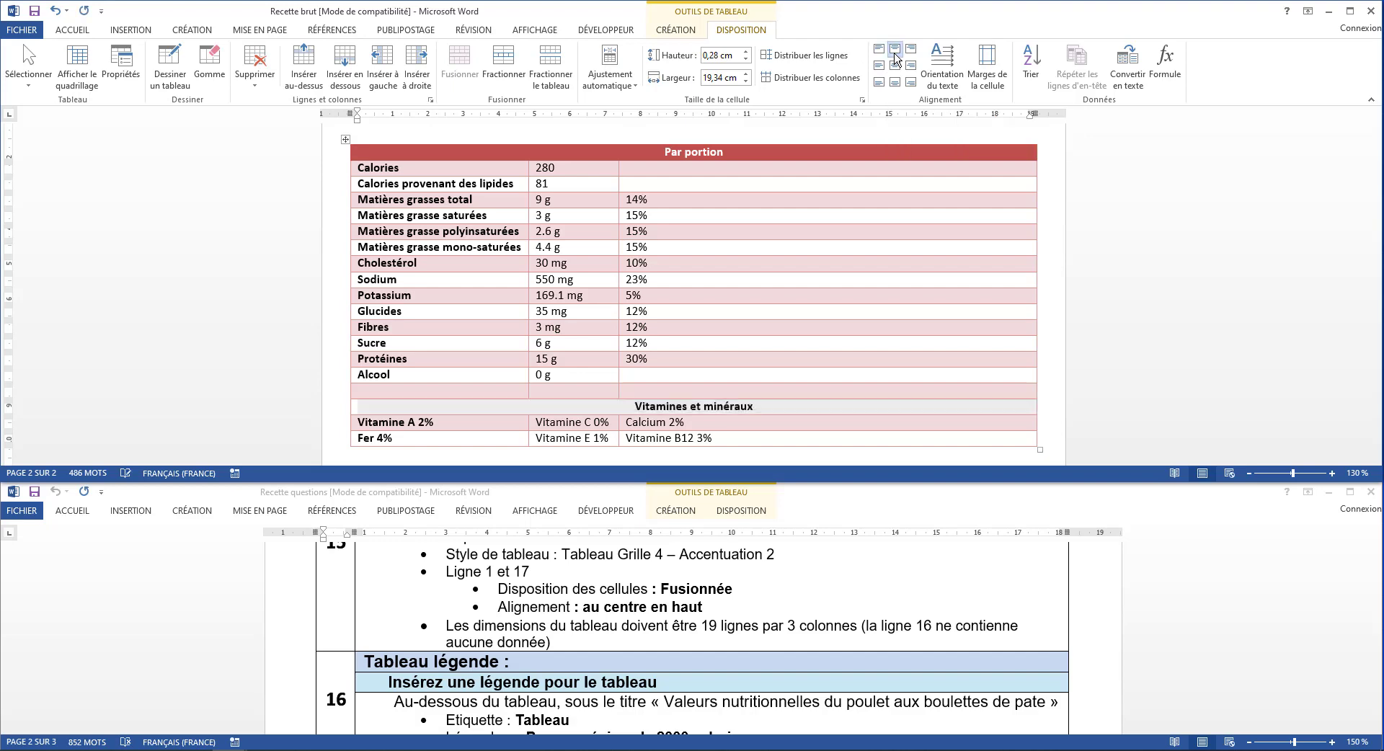
pyautogui.click(599, 611)
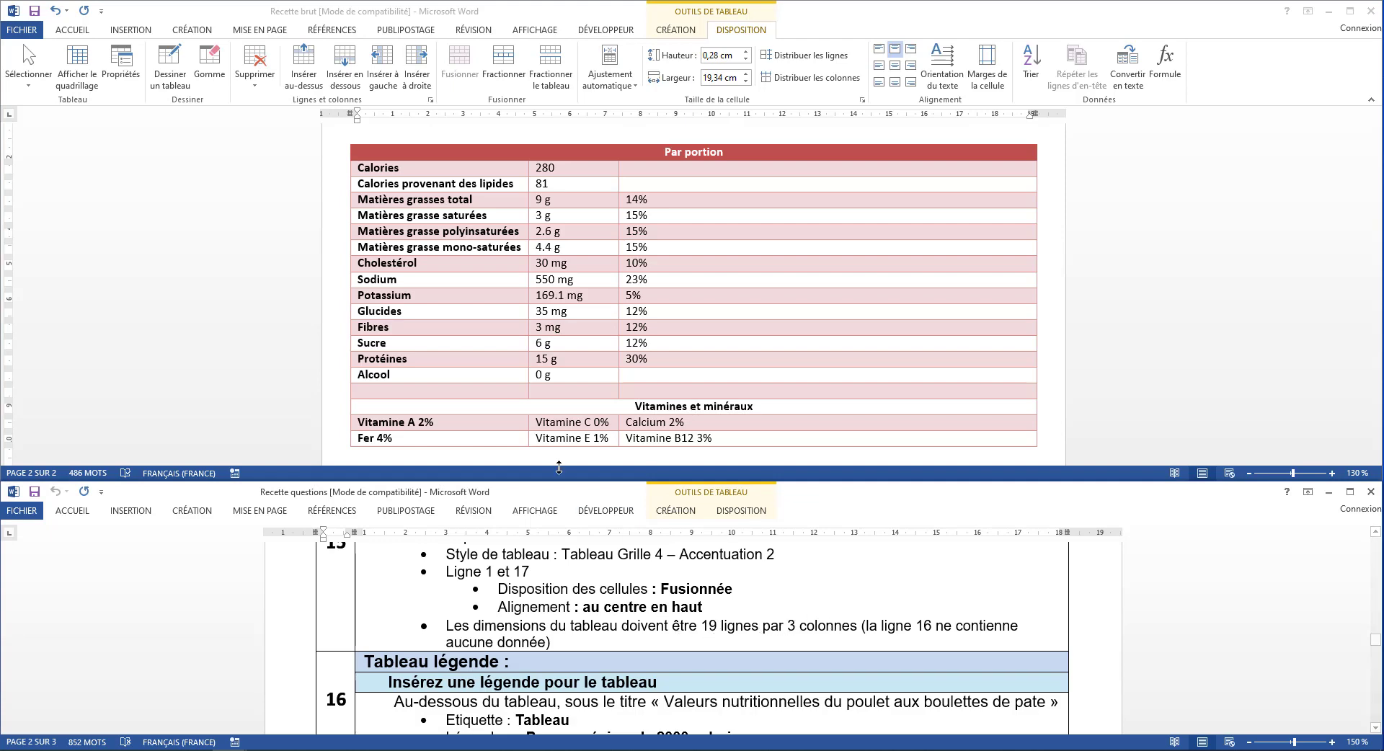
pyautogui.click(626, 412)
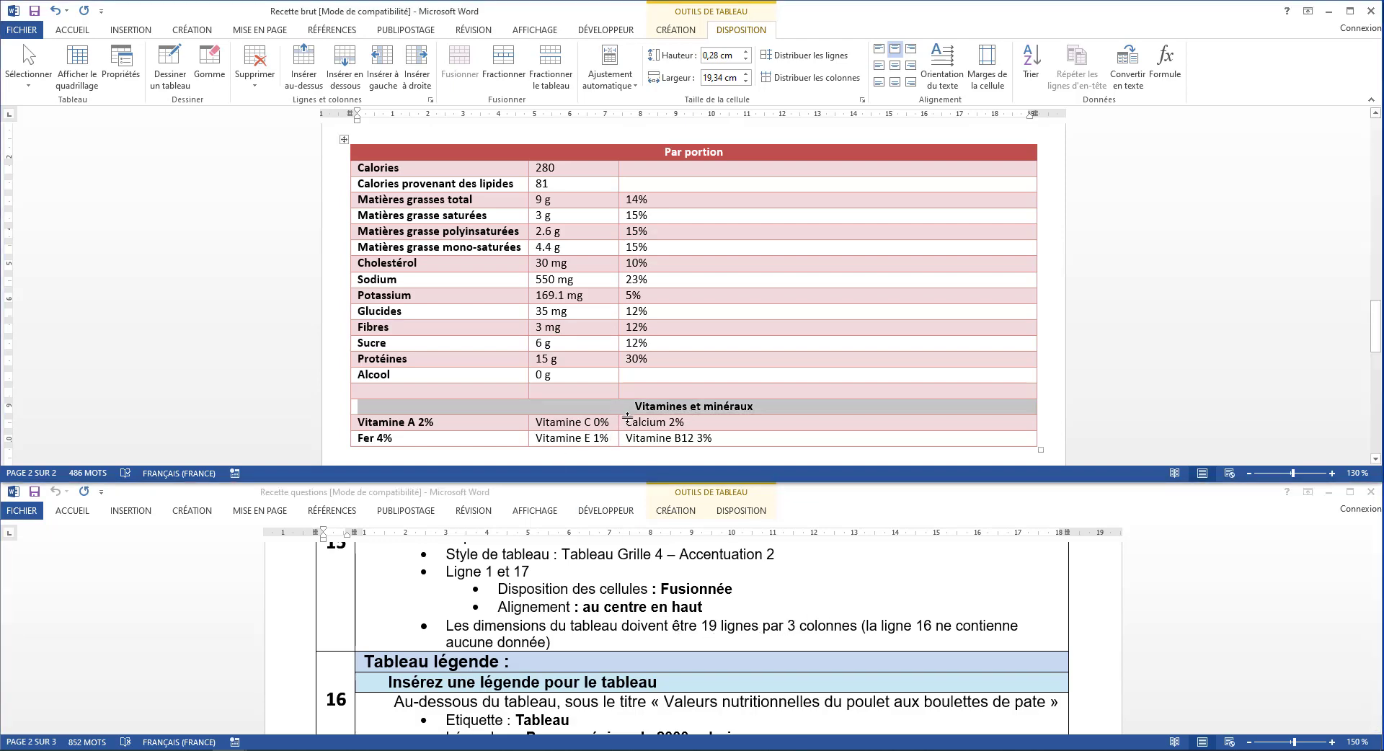
pyautogui.click(628, 422)
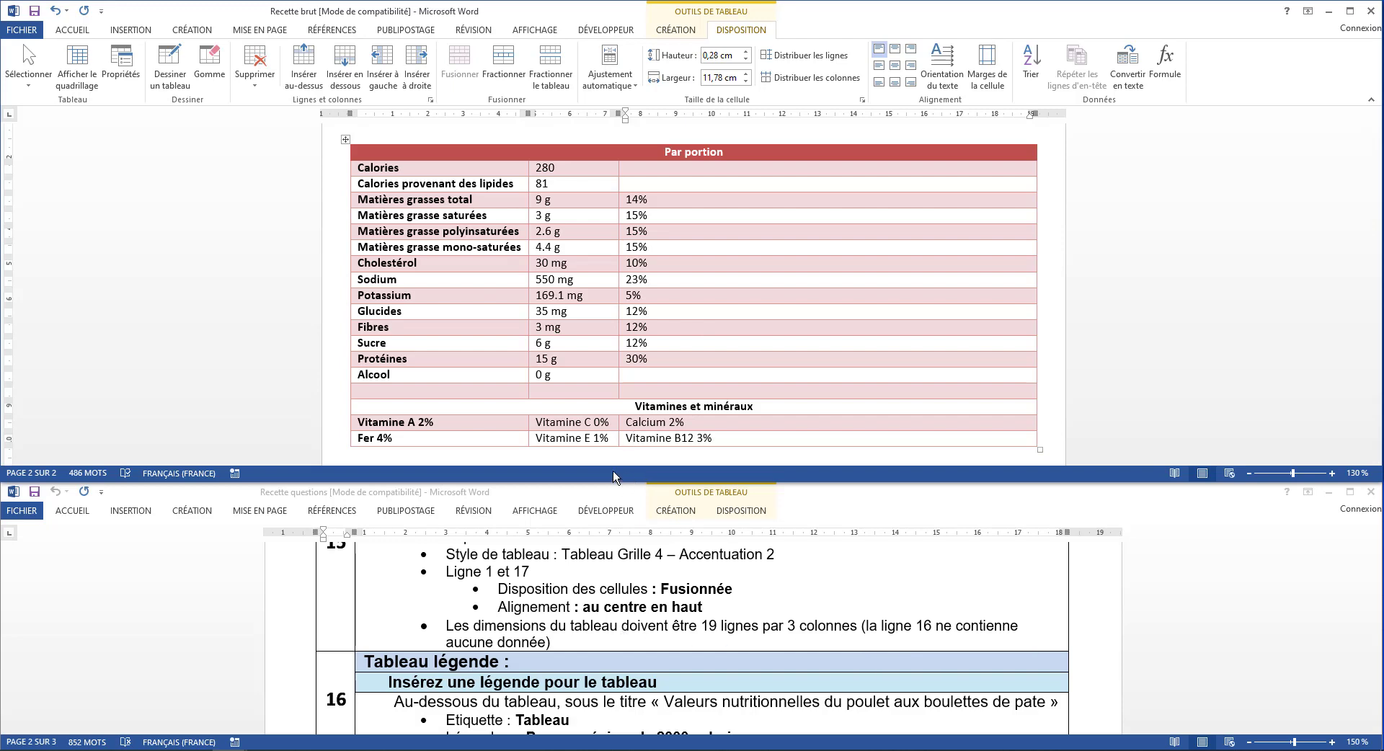
pyautogui.click(641, 409)
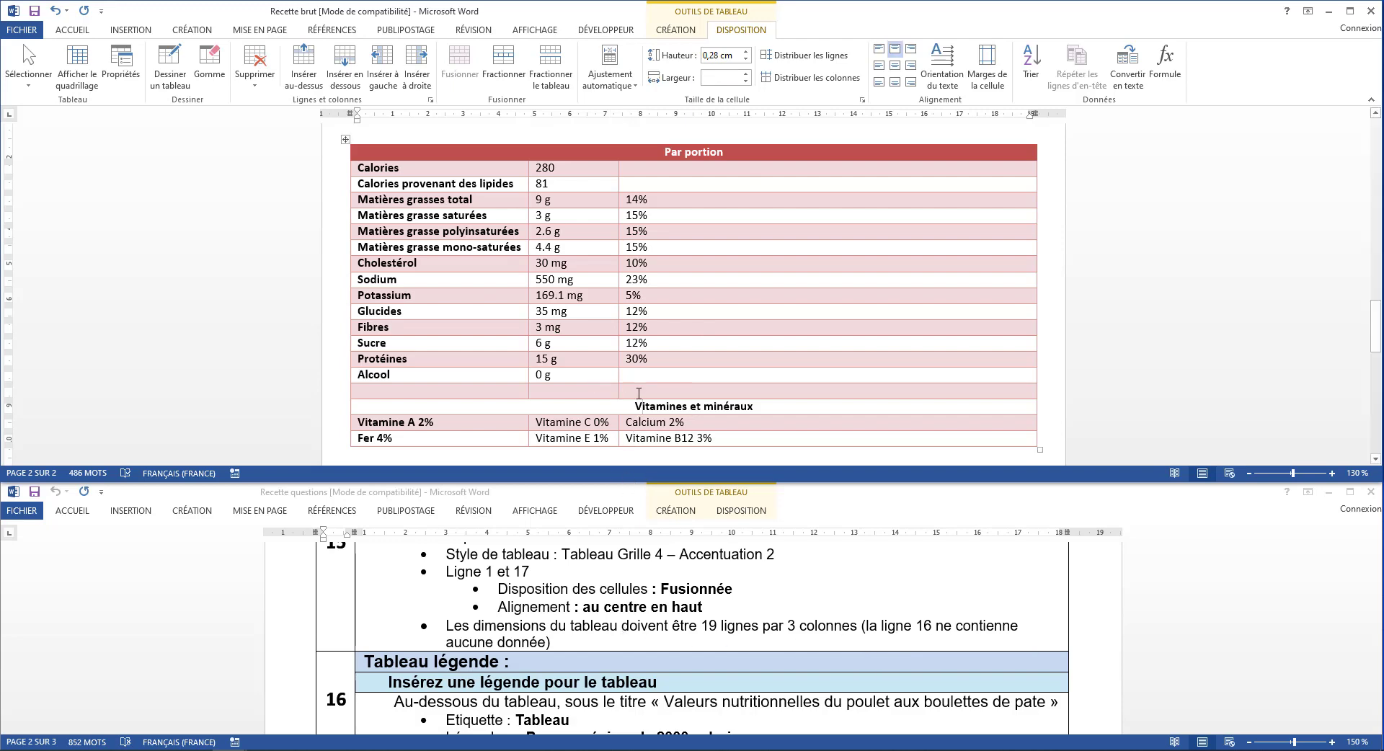
# Set up a caption for the whole nutrition table with the label Tableau and the position Sous la sélection
pyautogui.click(639, 393)
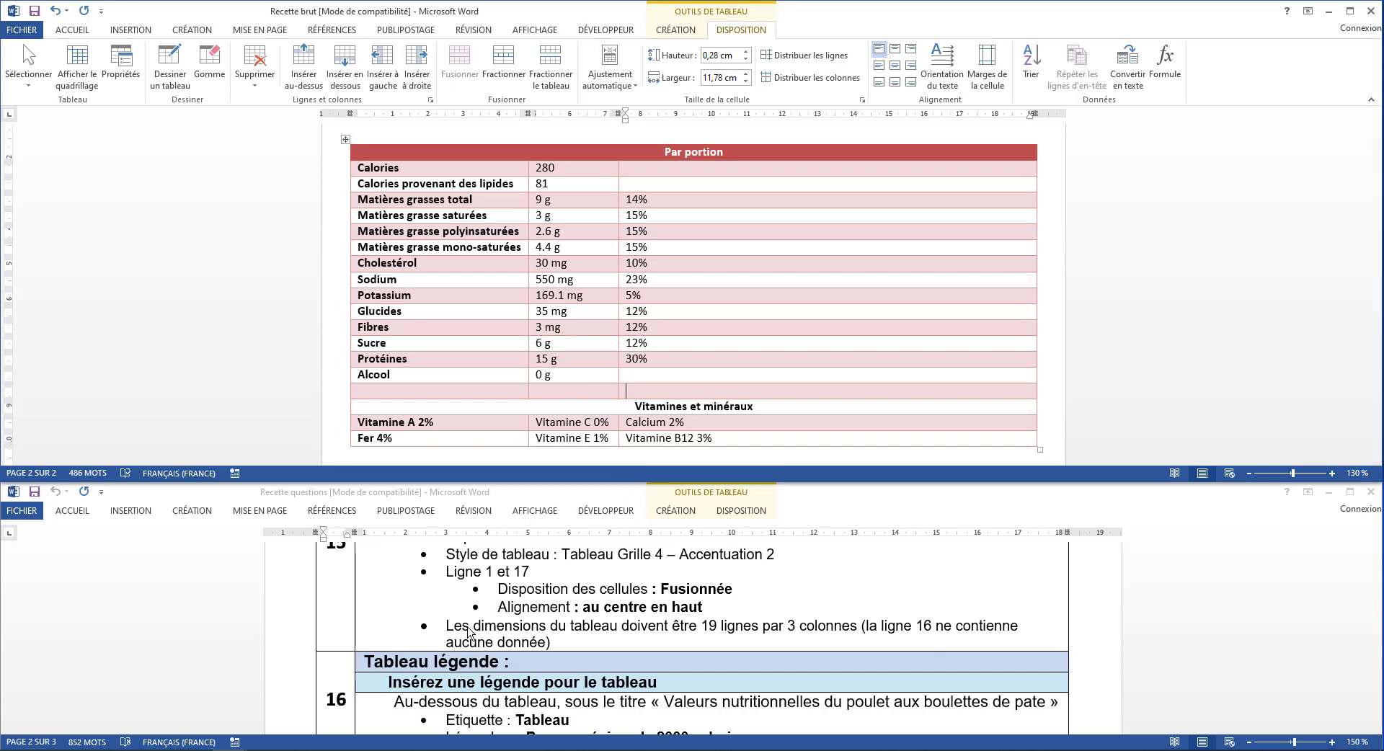
pyautogui.scroll(-2, 468, 632)
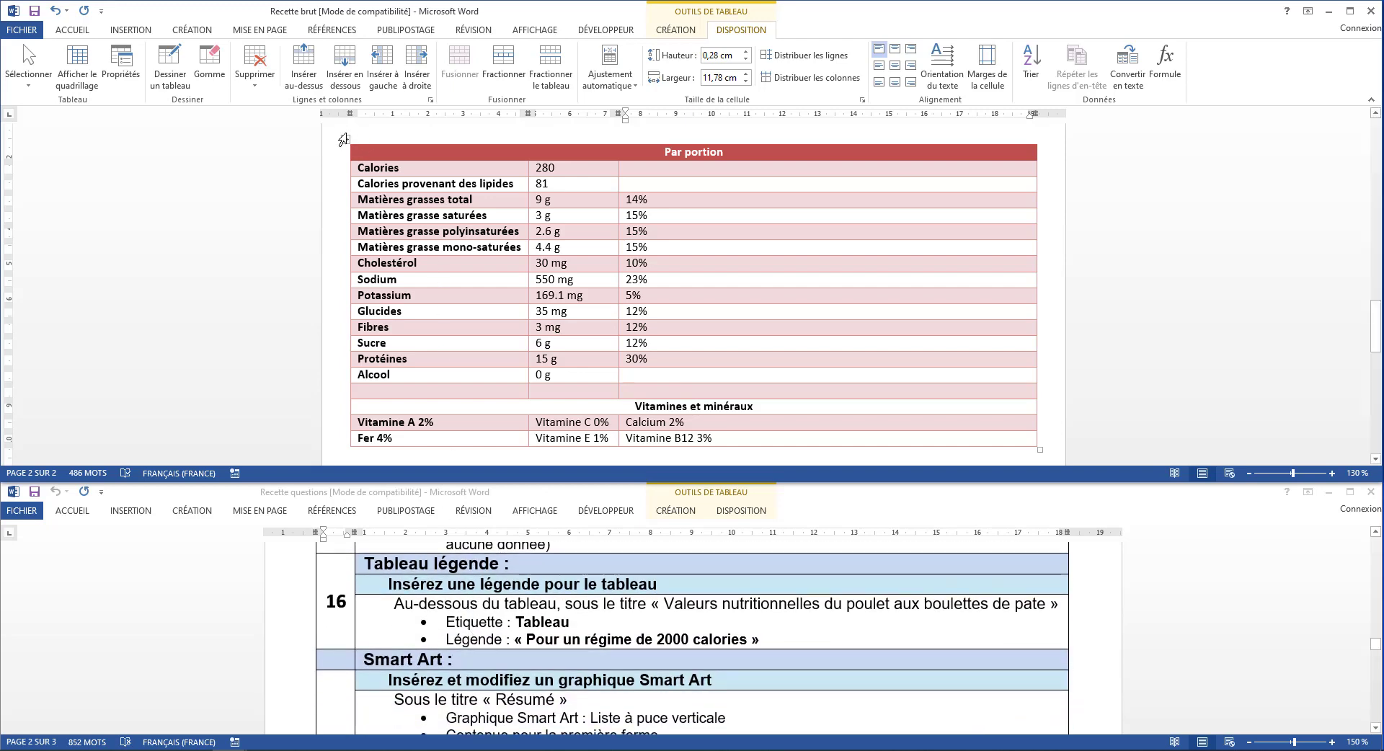
pyautogui.click(344, 139)
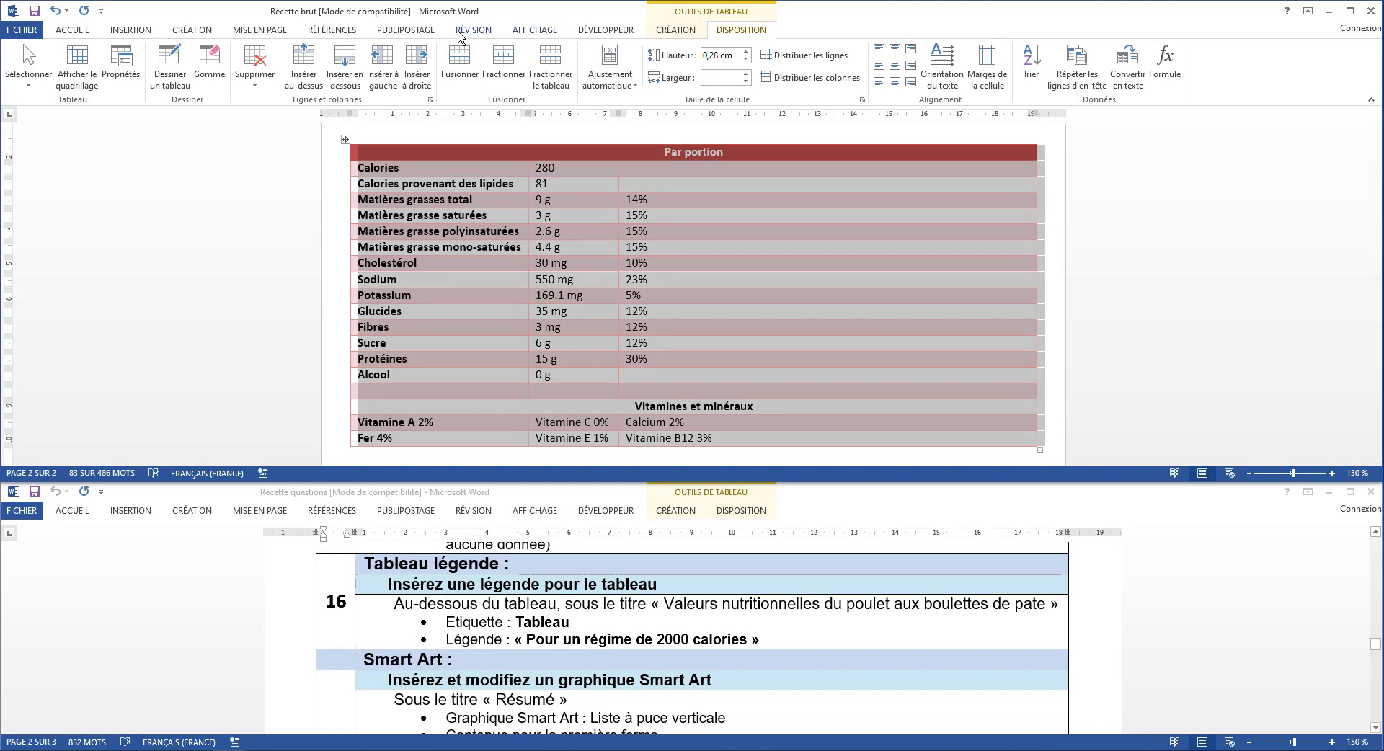
pyautogui.click(333, 30)
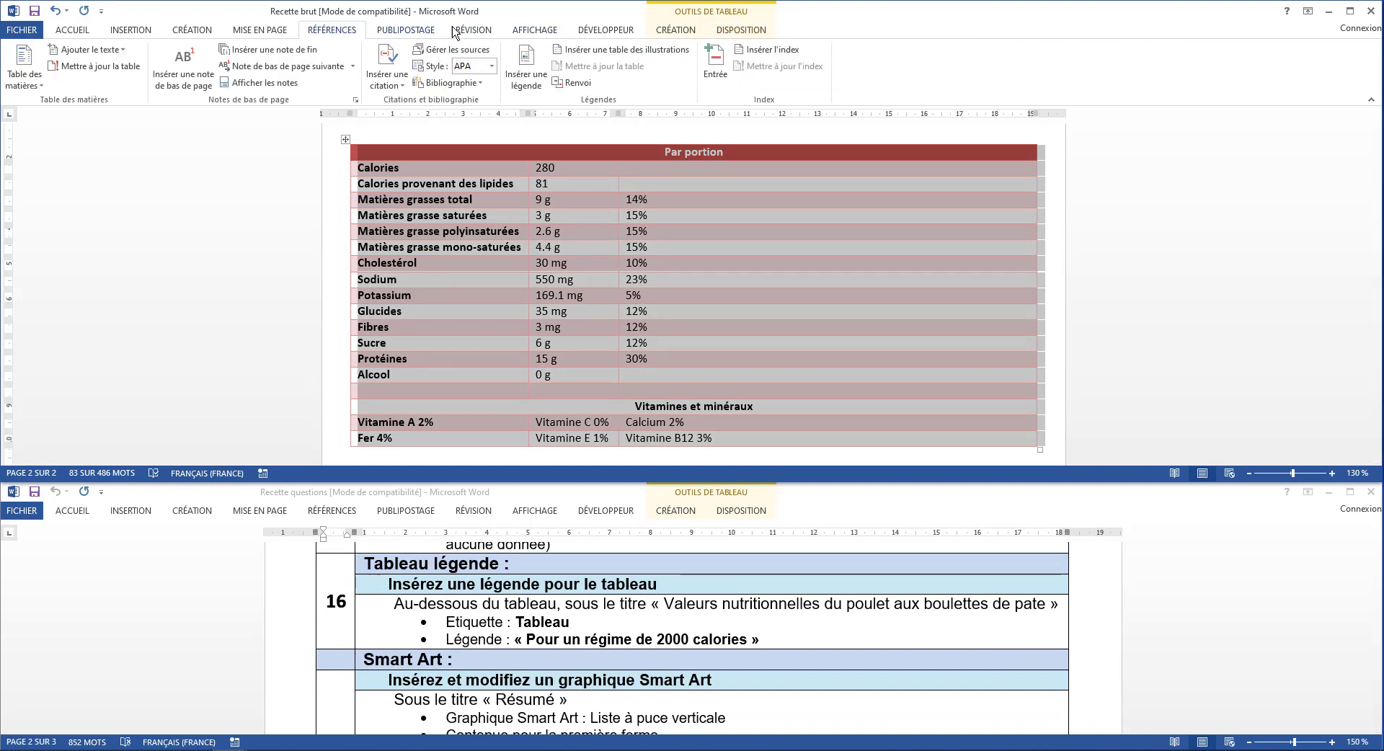
pyautogui.click(526, 72)
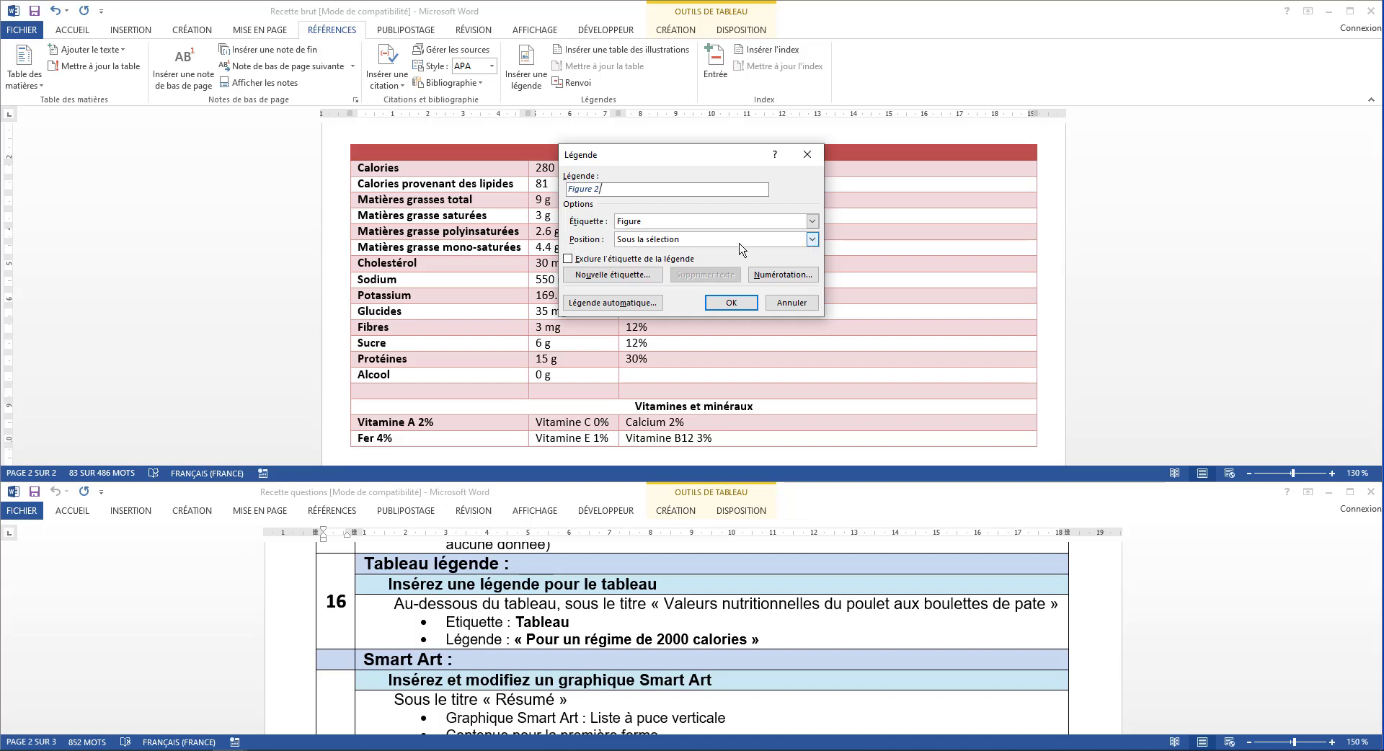
pyautogui.click(712, 242)
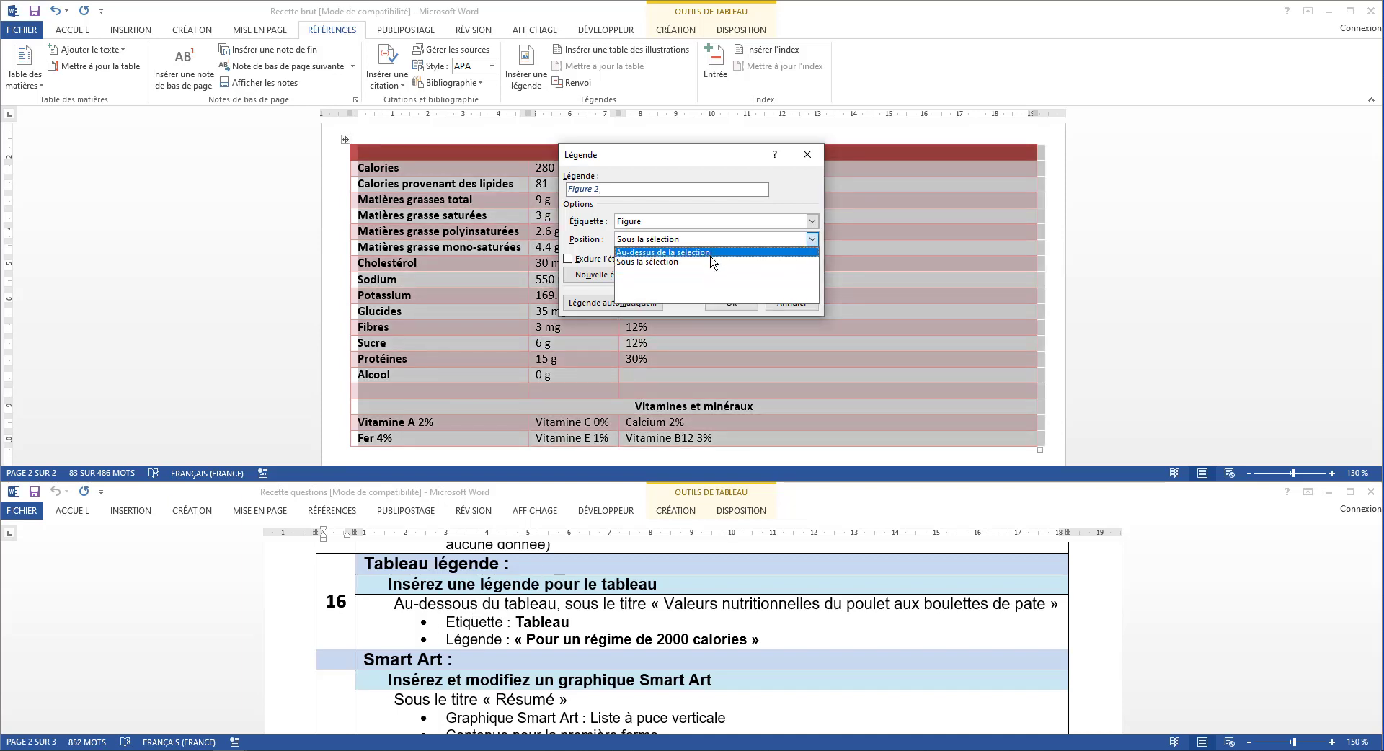
pyautogui.click(710, 271)
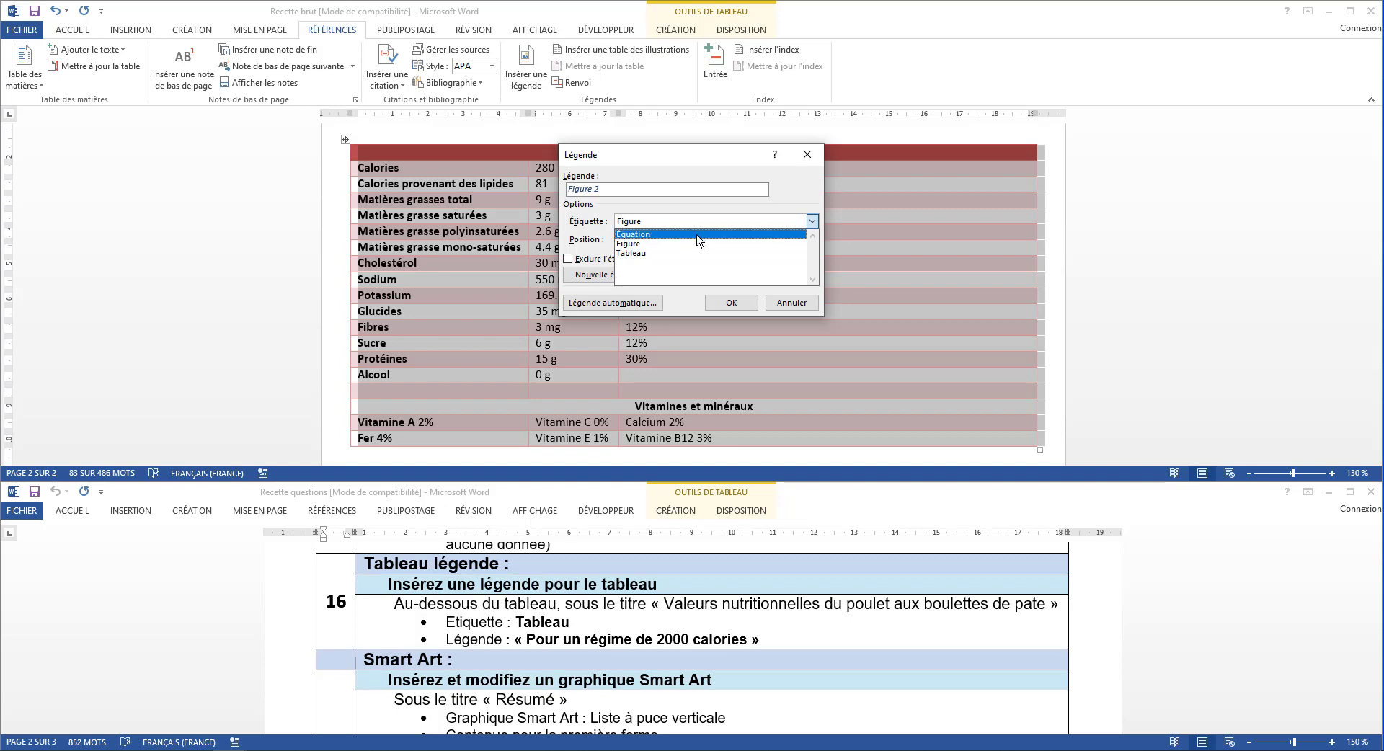
pyautogui.click(635, 253)
pyautogui.click(645, 242)
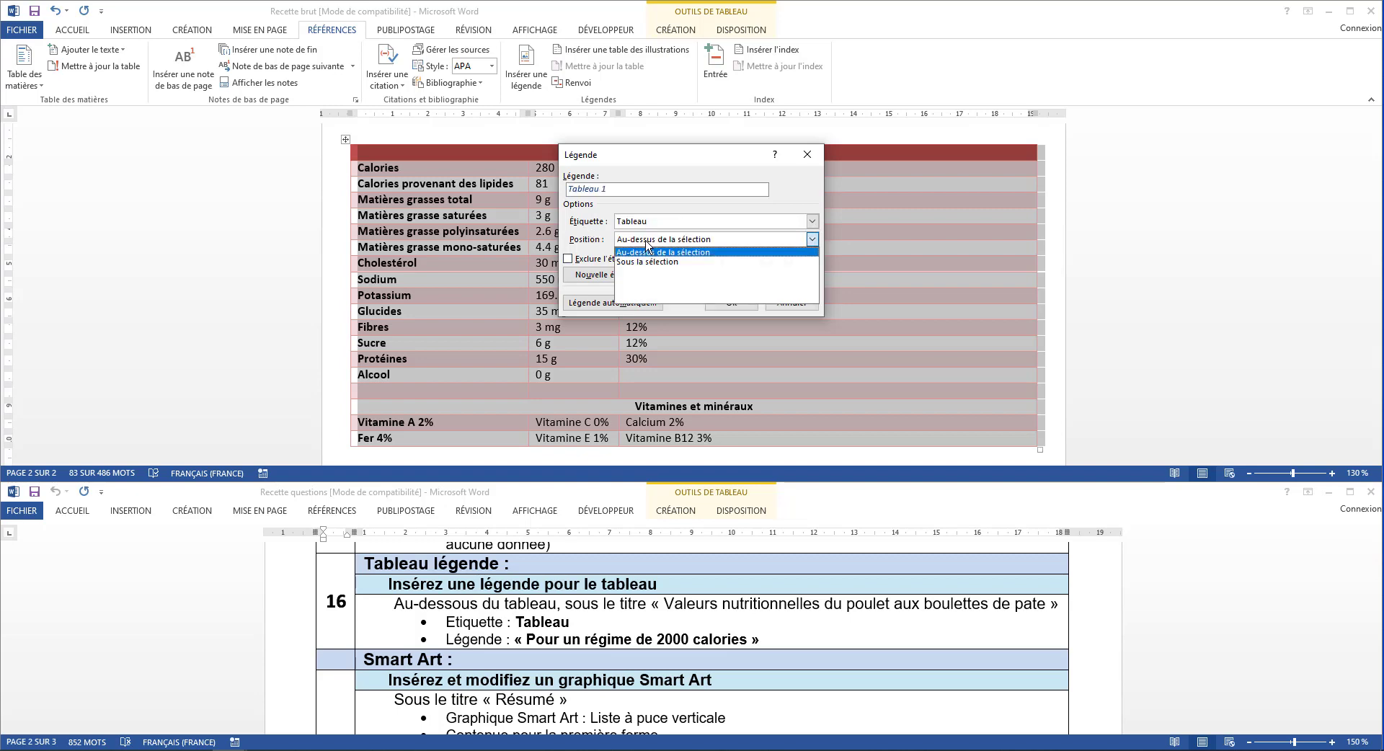
pyautogui.click(649, 262)
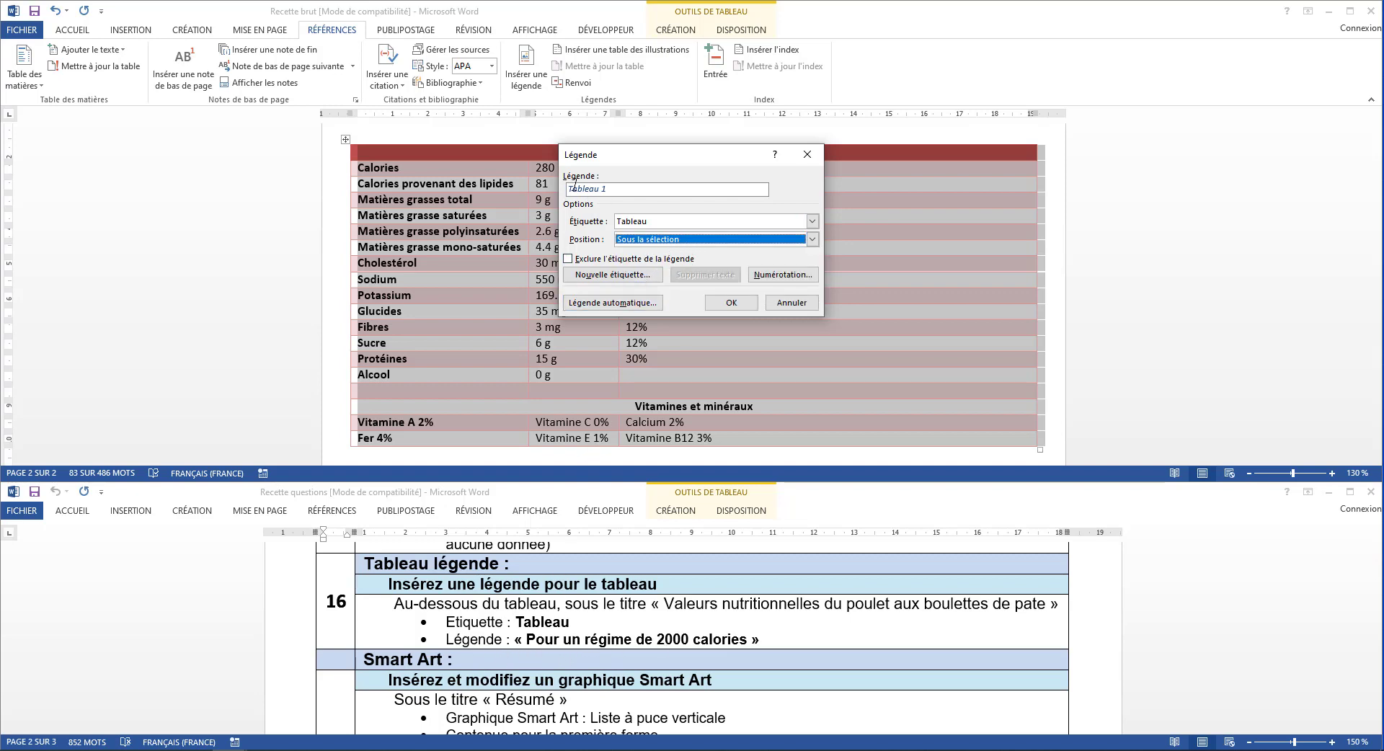
pyautogui.click(623, 191)
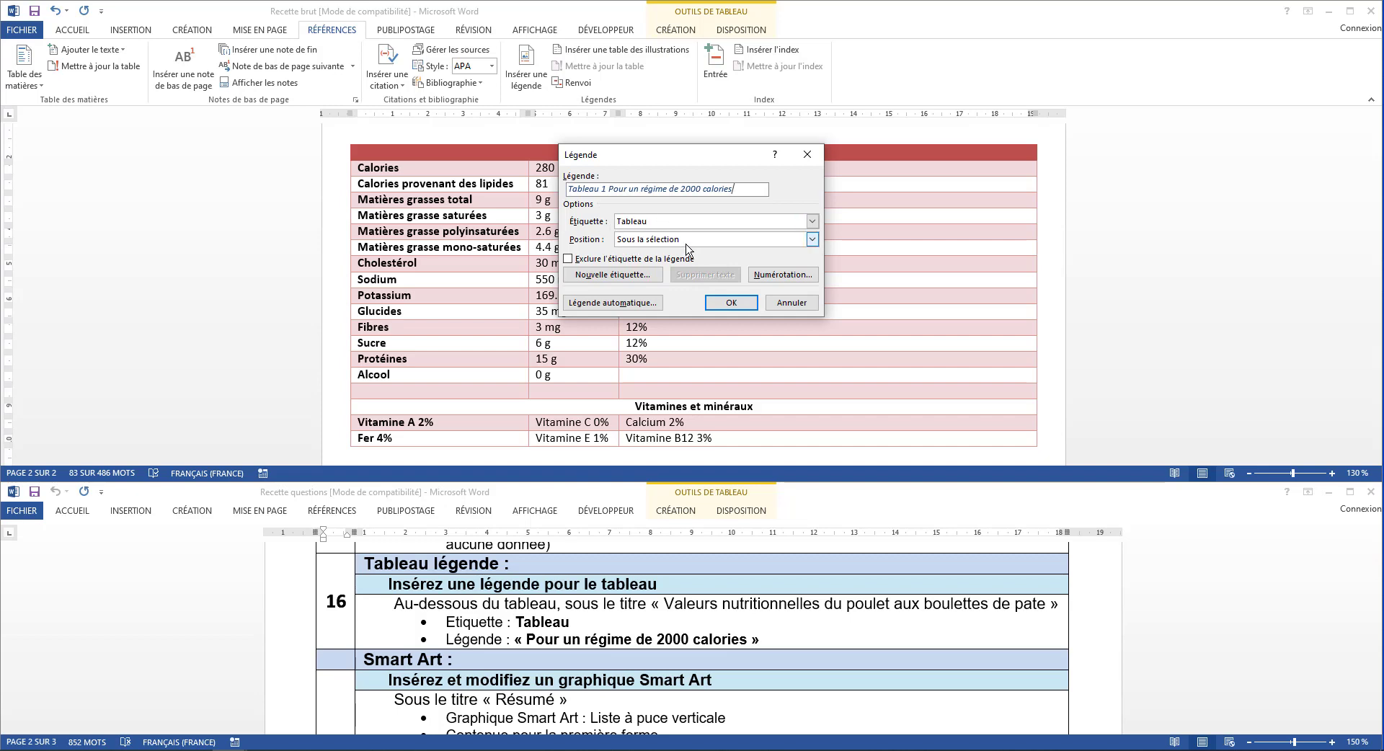
# Insert the caption "Tableau 1 Pour un régime de 2000 calories" below the nutrition table
pyautogui.click(724, 303)
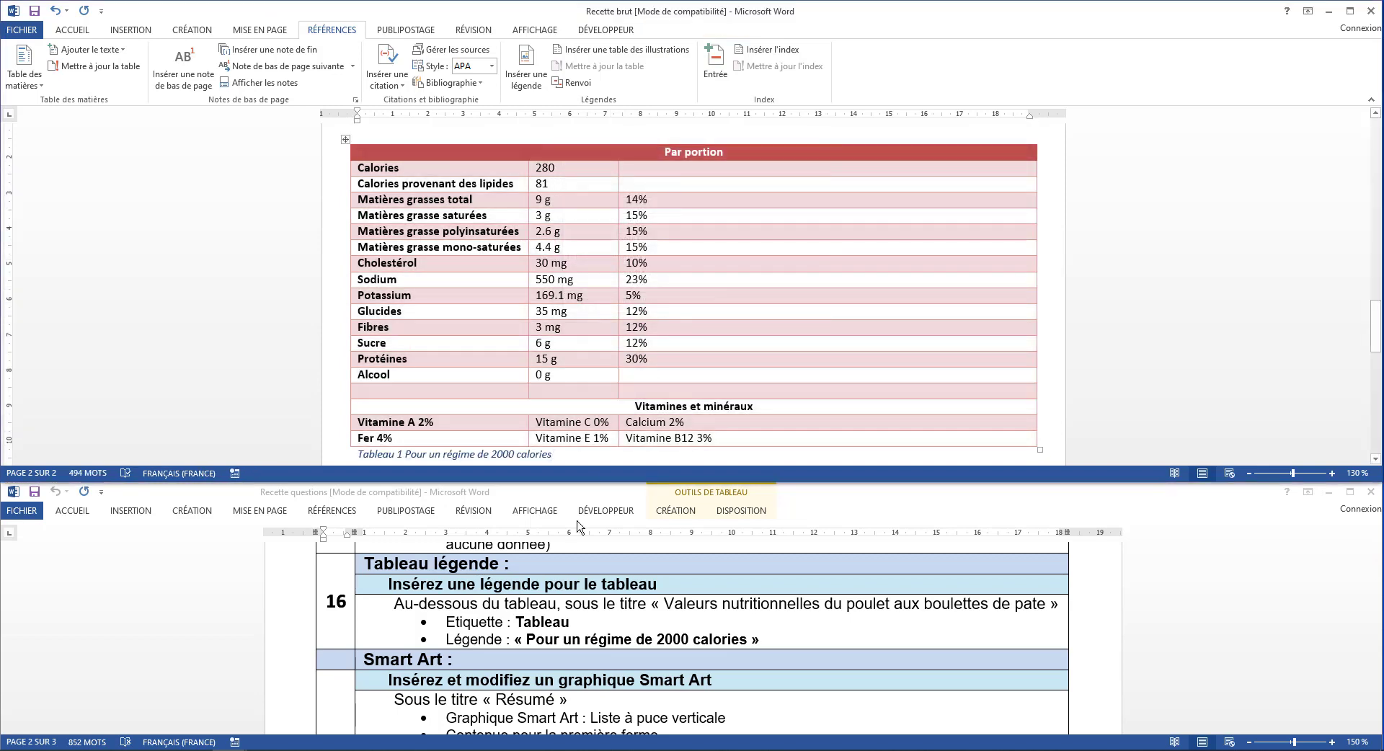
# Insert a SmartArt graphic with the list layout Liste à puces verticale directly under the Résumé heading
pyautogui.scroll(-3, 523, 642)
pyautogui.scroll(1, 523, 641)
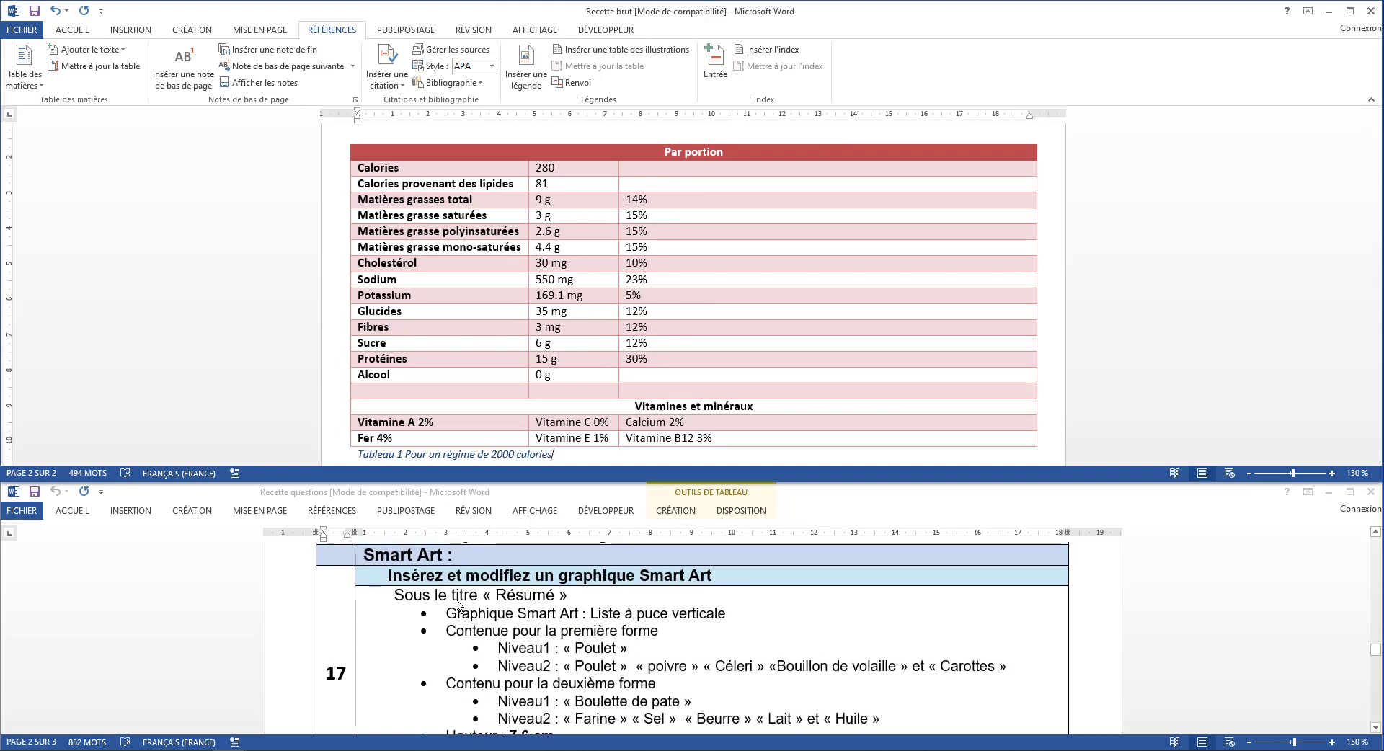
pyautogui.scroll(-1, 579, 418)
pyautogui.scroll(-3, 579, 418)
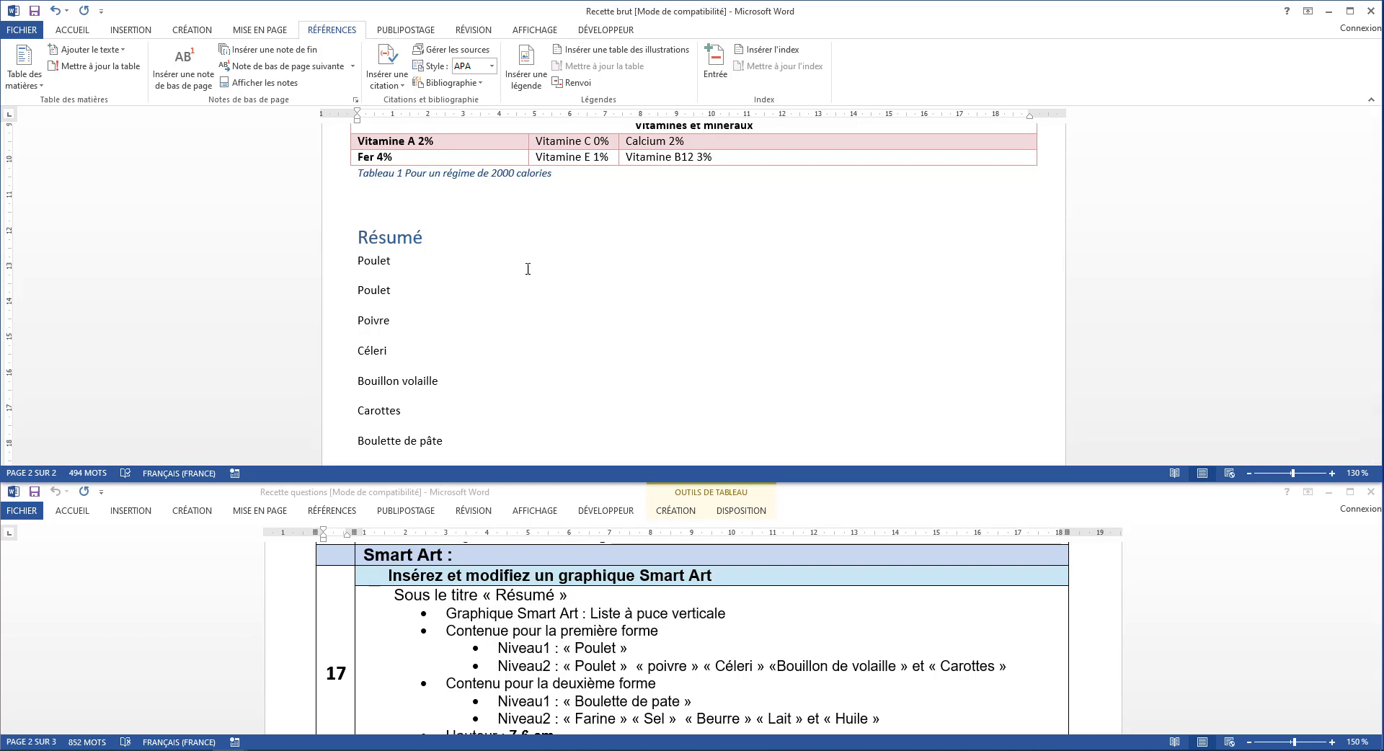
pyautogui.click(129, 29)
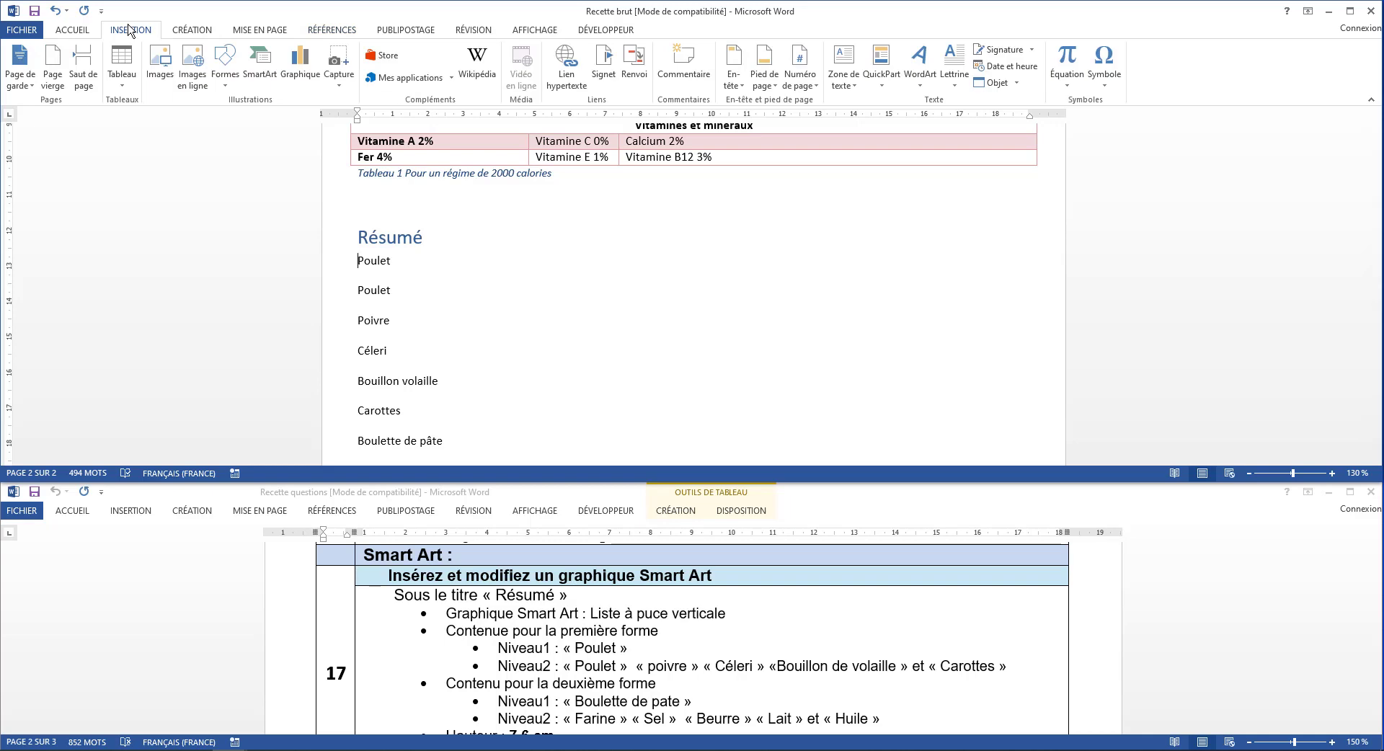
pyautogui.click(260, 75)
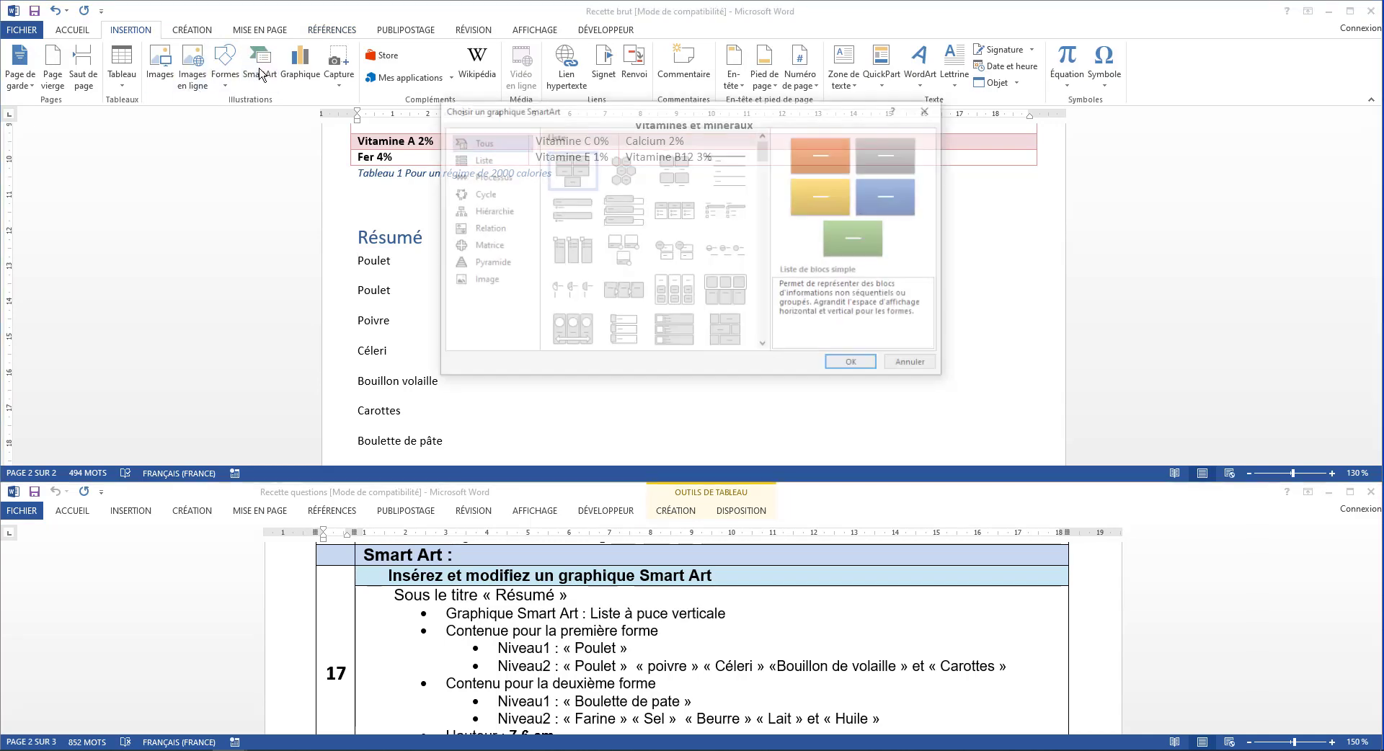
pyautogui.click(479, 159)
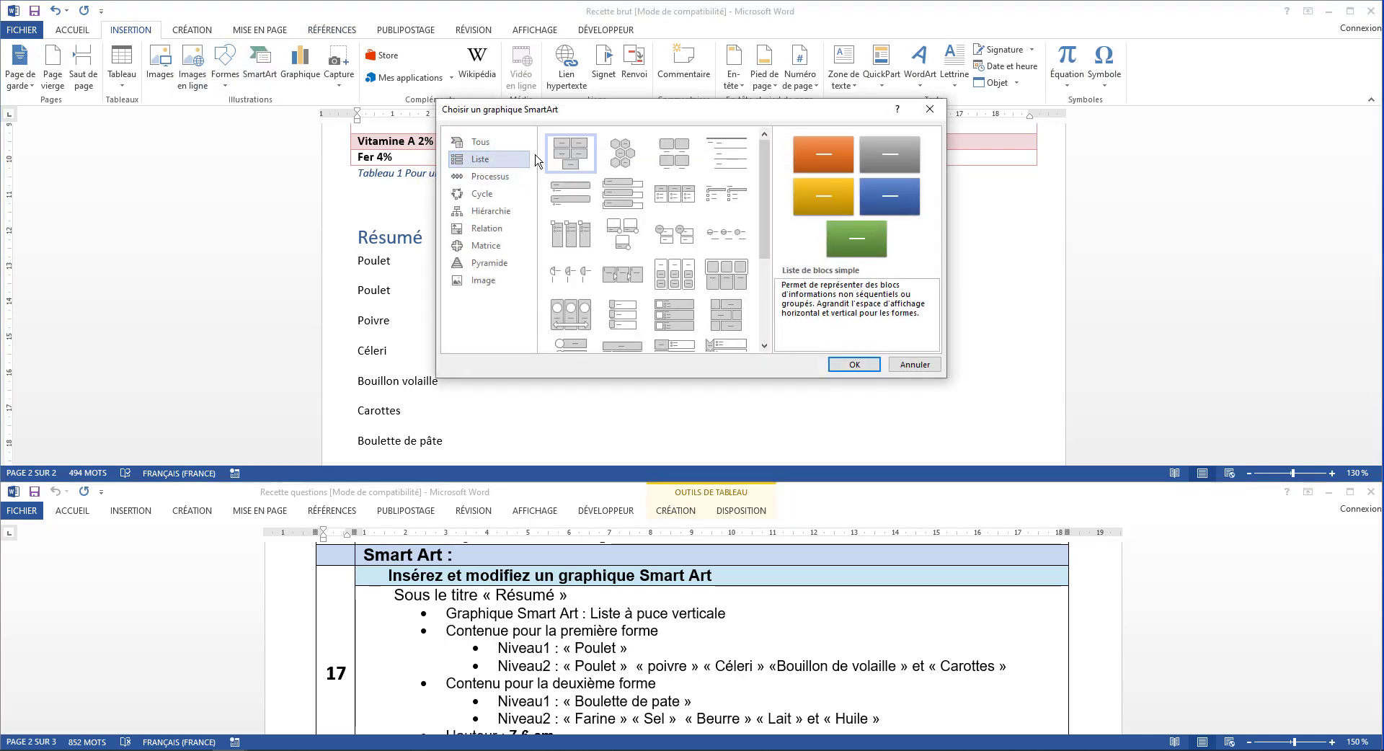
pyautogui.click(587, 197)
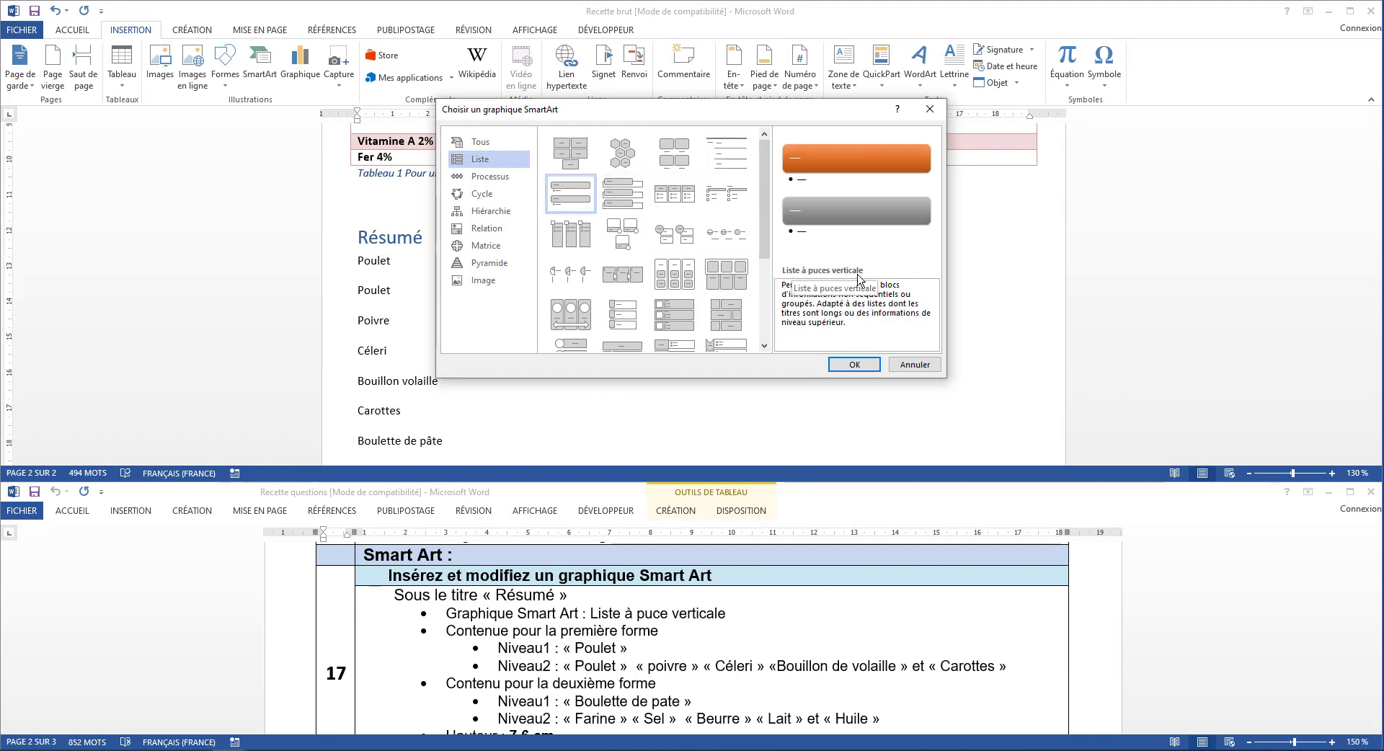
pyautogui.click(865, 364)
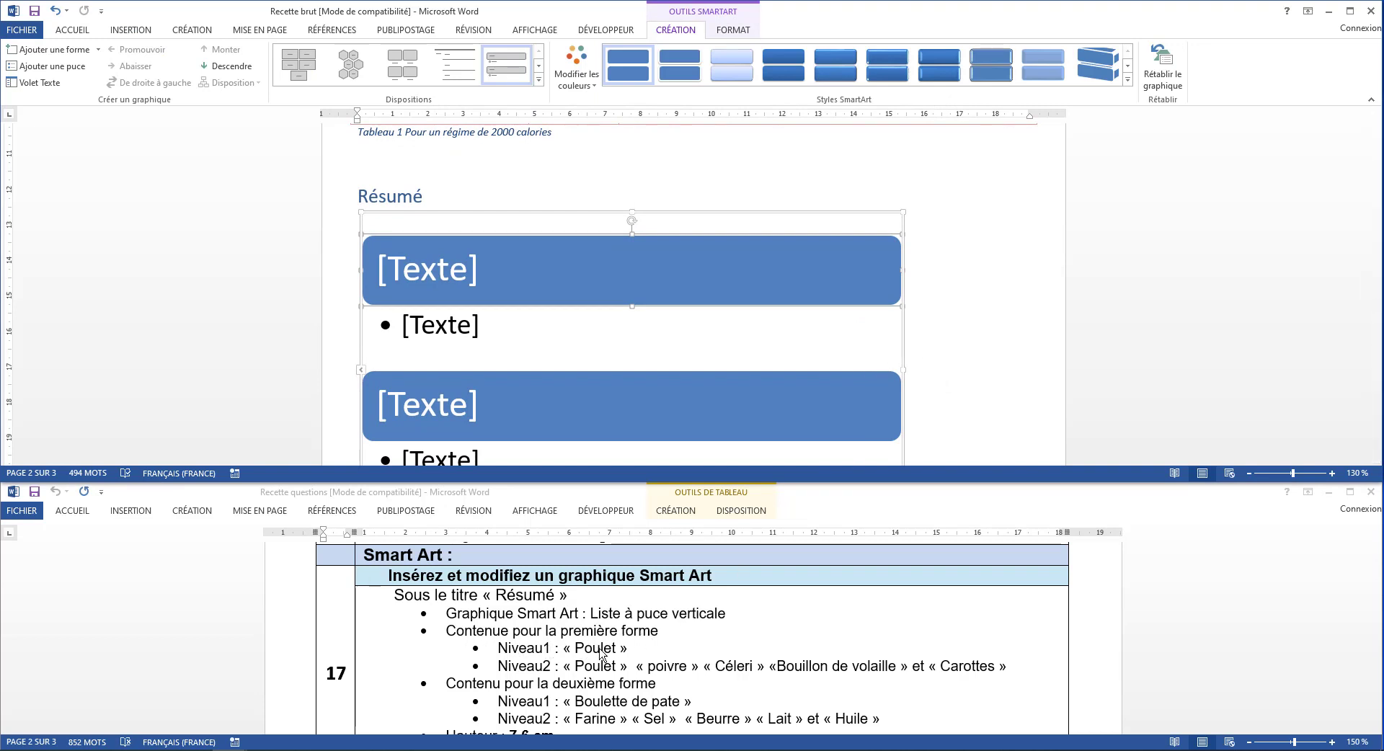
# Cut the word Poulet beside the SmartArt graphic and paste it as text only into the first level-1 shape
pyautogui.scroll(-4, 895, 356)
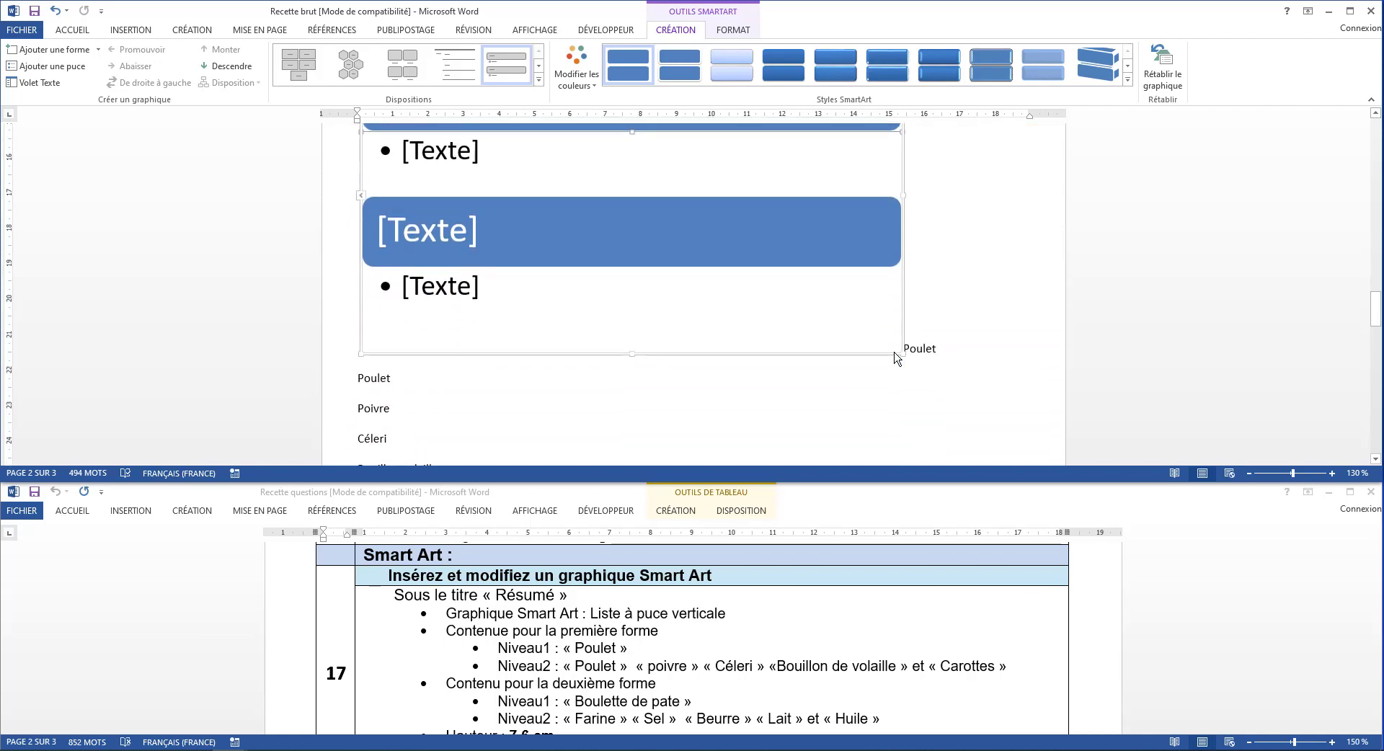
pyautogui.click(916, 314)
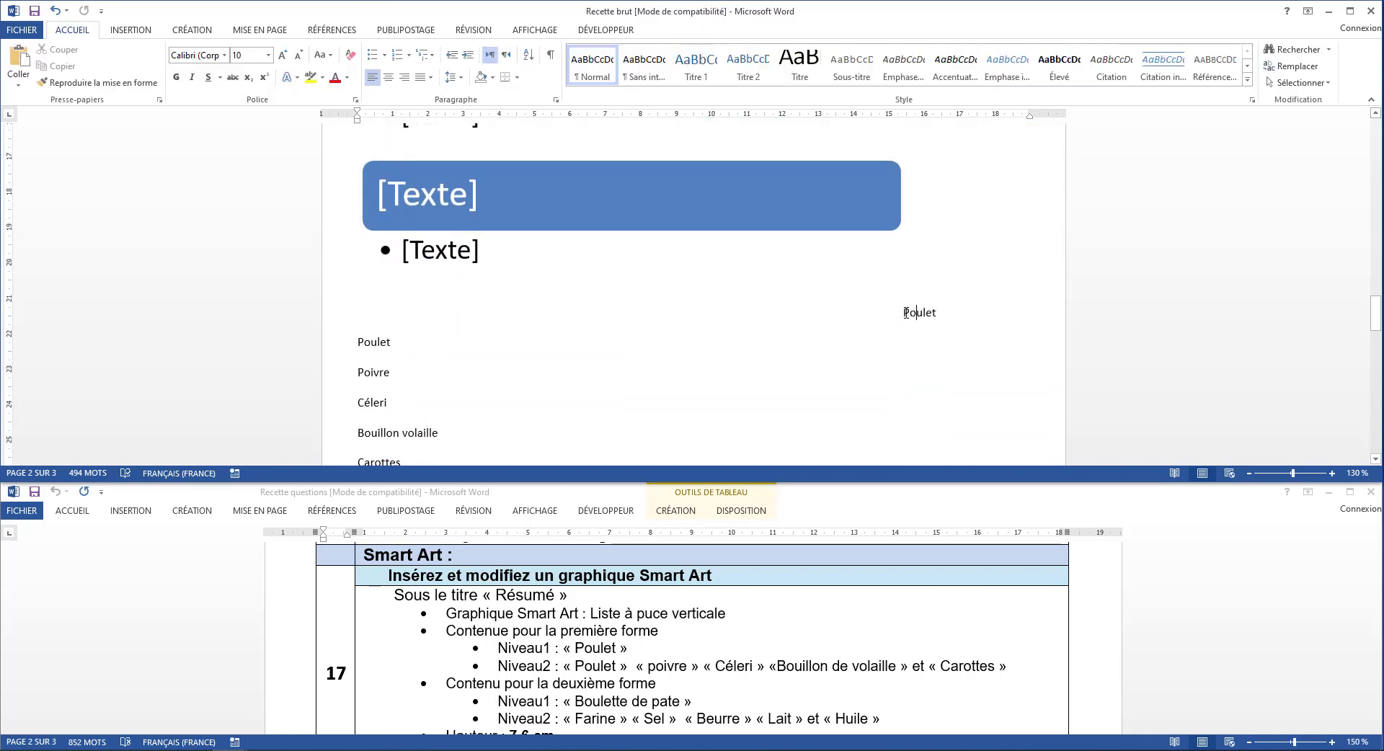
pyautogui.moveTo(905, 312); pyautogui.dragTo(936, 314)
pyautogui.hotkey('ctrl', 'c')
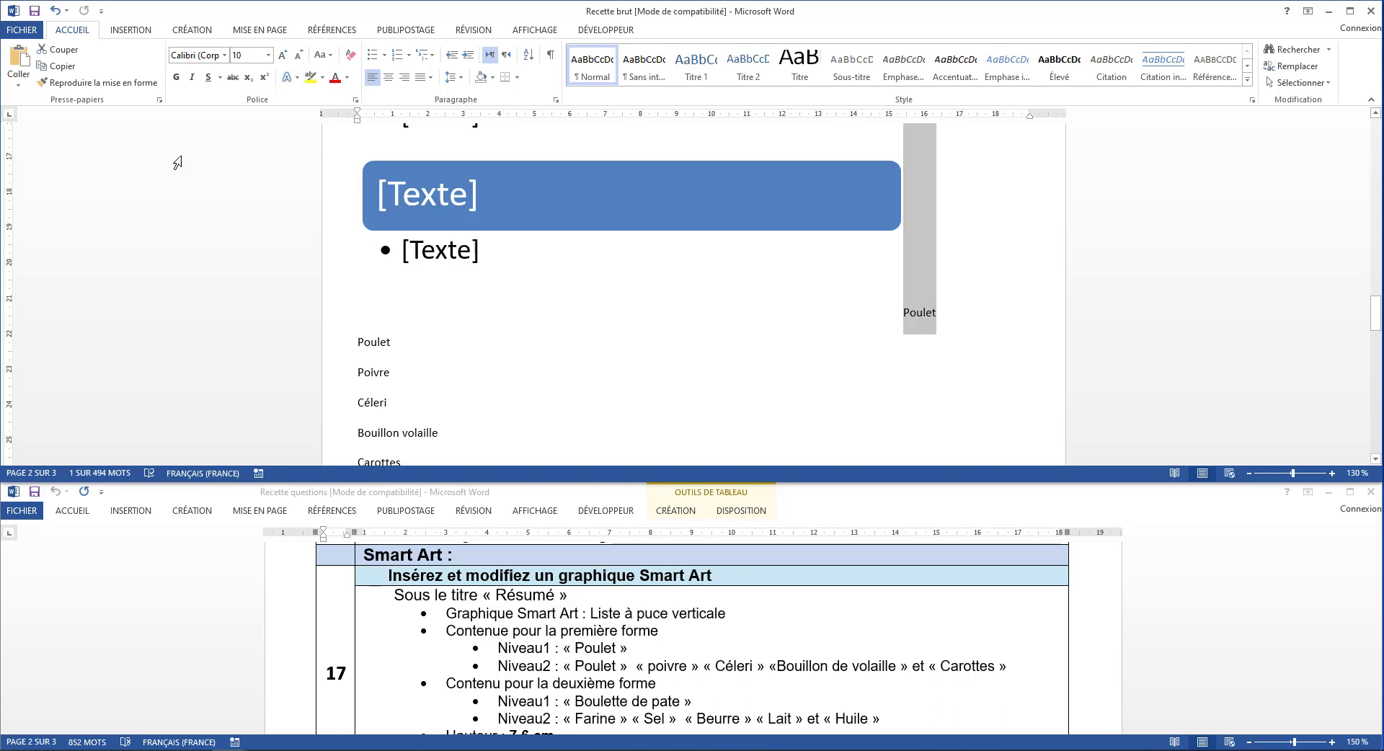
pyautogui.click(63, 49)
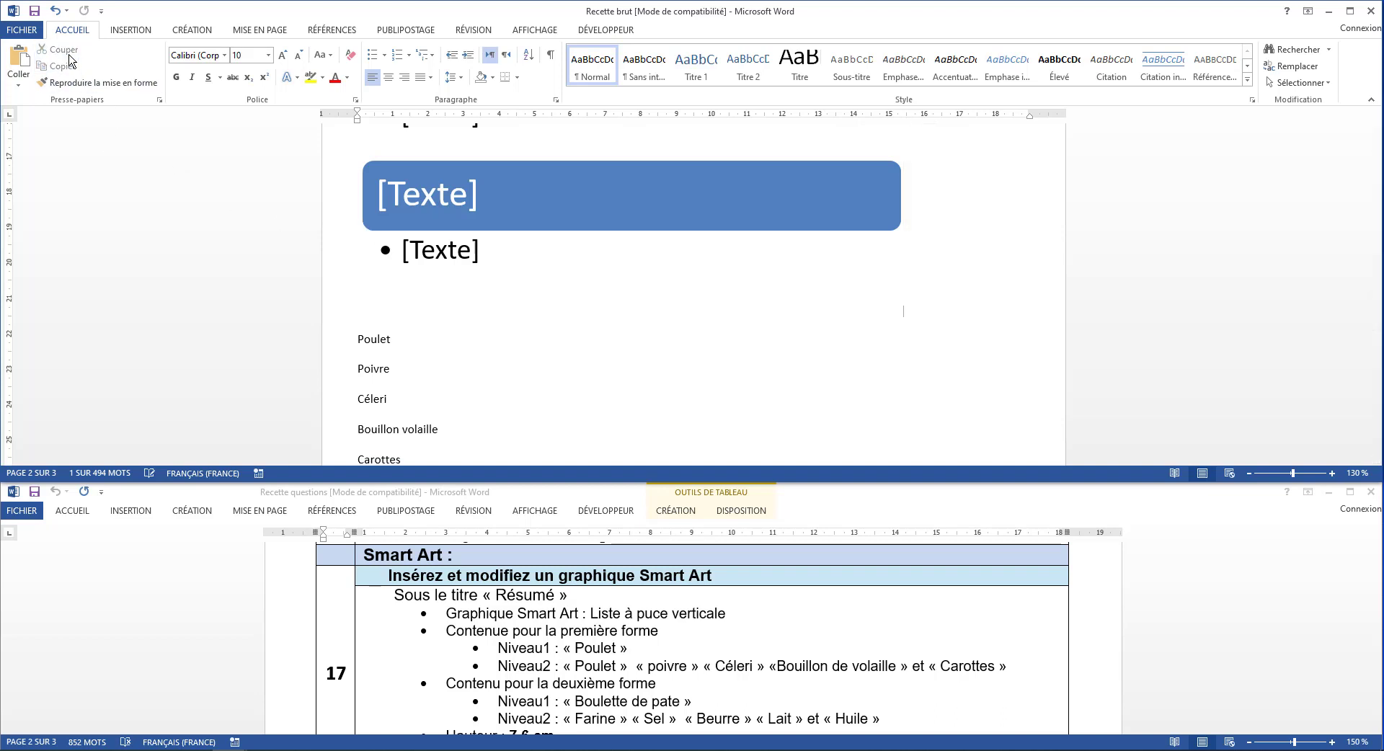
pyautogui.click(432, 192)
pyautogui.click(21, 81)
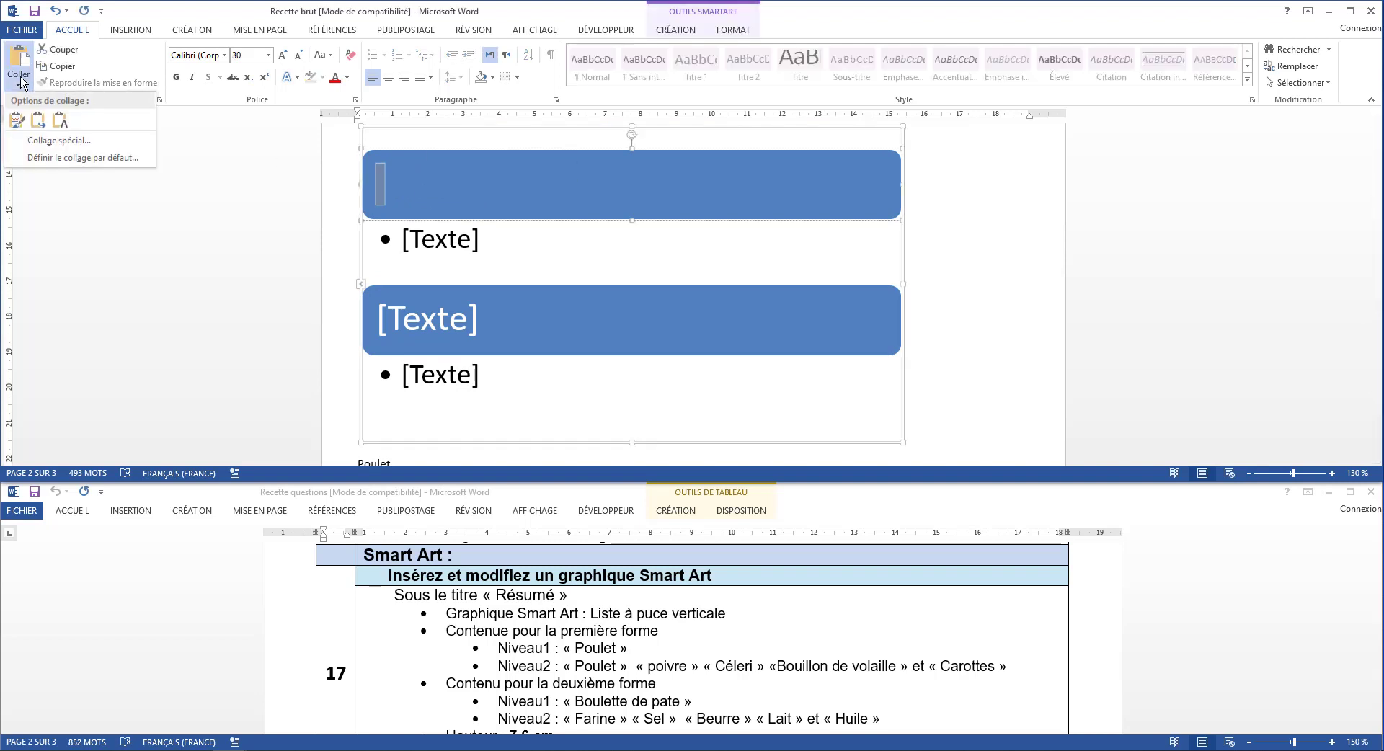
pyautogui.click(62, 120)
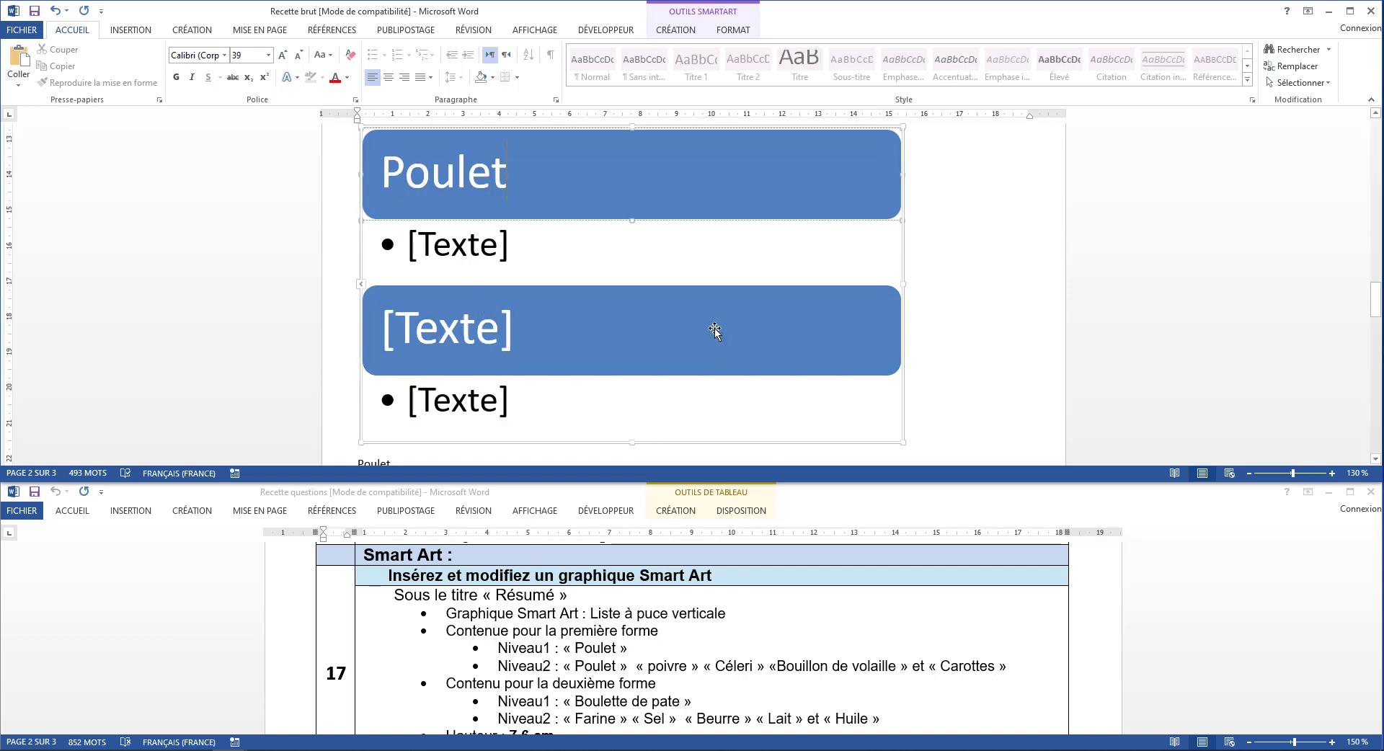
# Move the lines Poulet, Poivre, Céleri, Bouillon volaille and Carottes into the first shape's bullets as text only, without an empty bullet
pyautogui.scroll(-3, 716, 328)
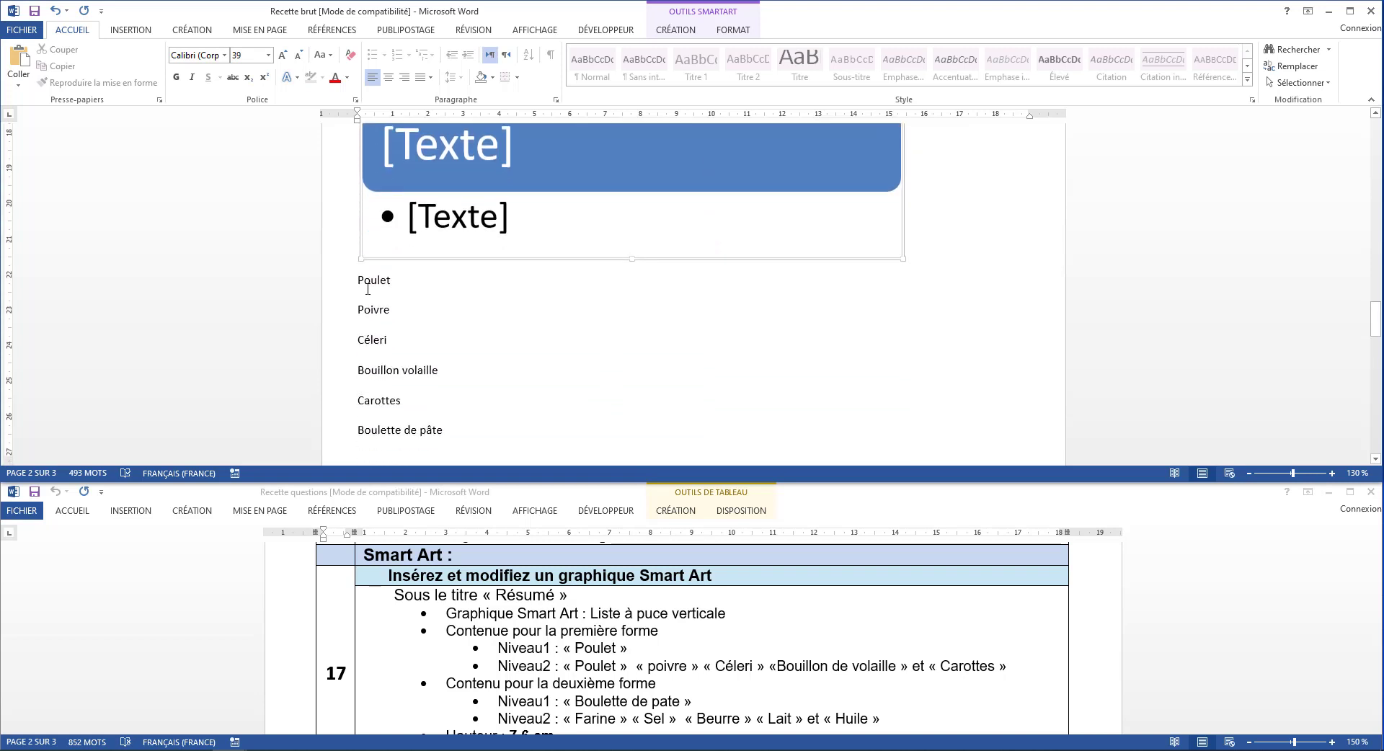
pyautogui.moveTo(360, 281); pyautogui.dragTo(403, 403)
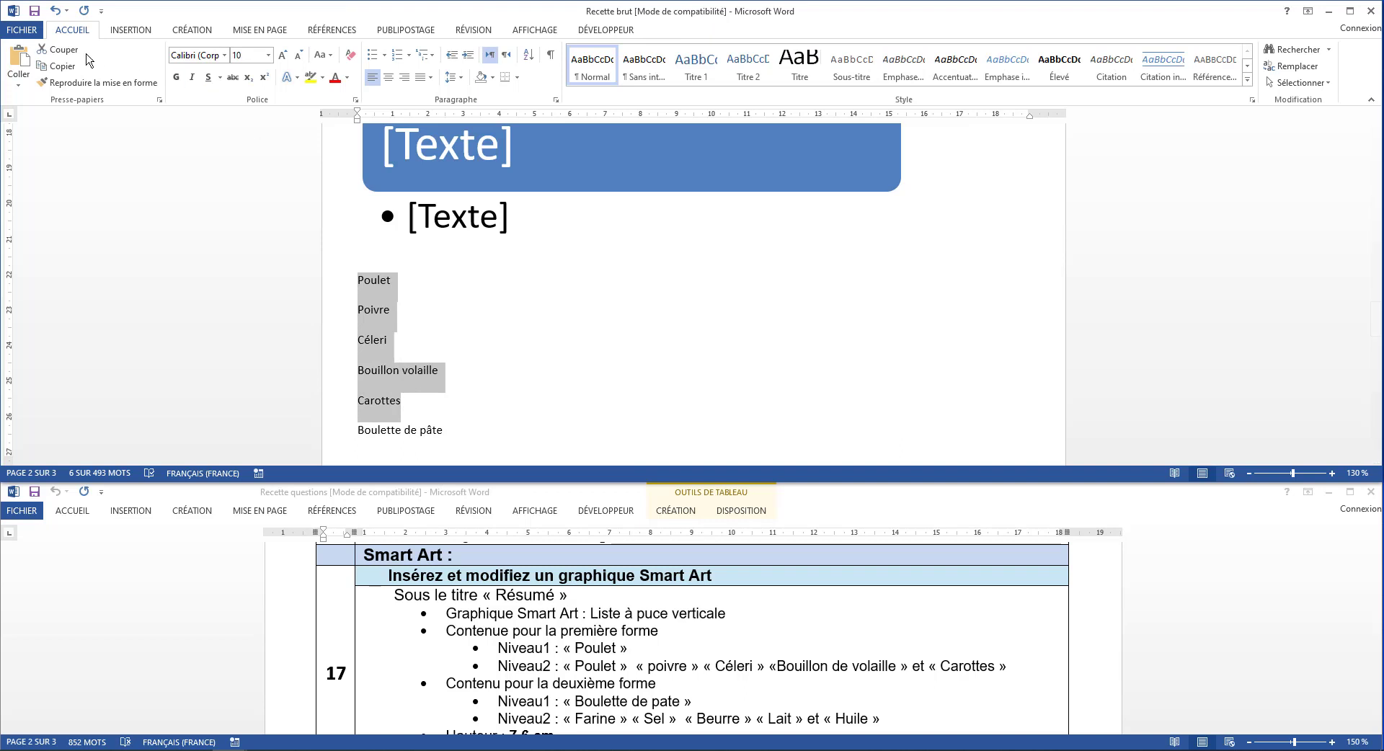
pyautogui.click(78, 54)
pyautogui.click(442, 186)
pyautogui.hotkey('ctrl', 'v')
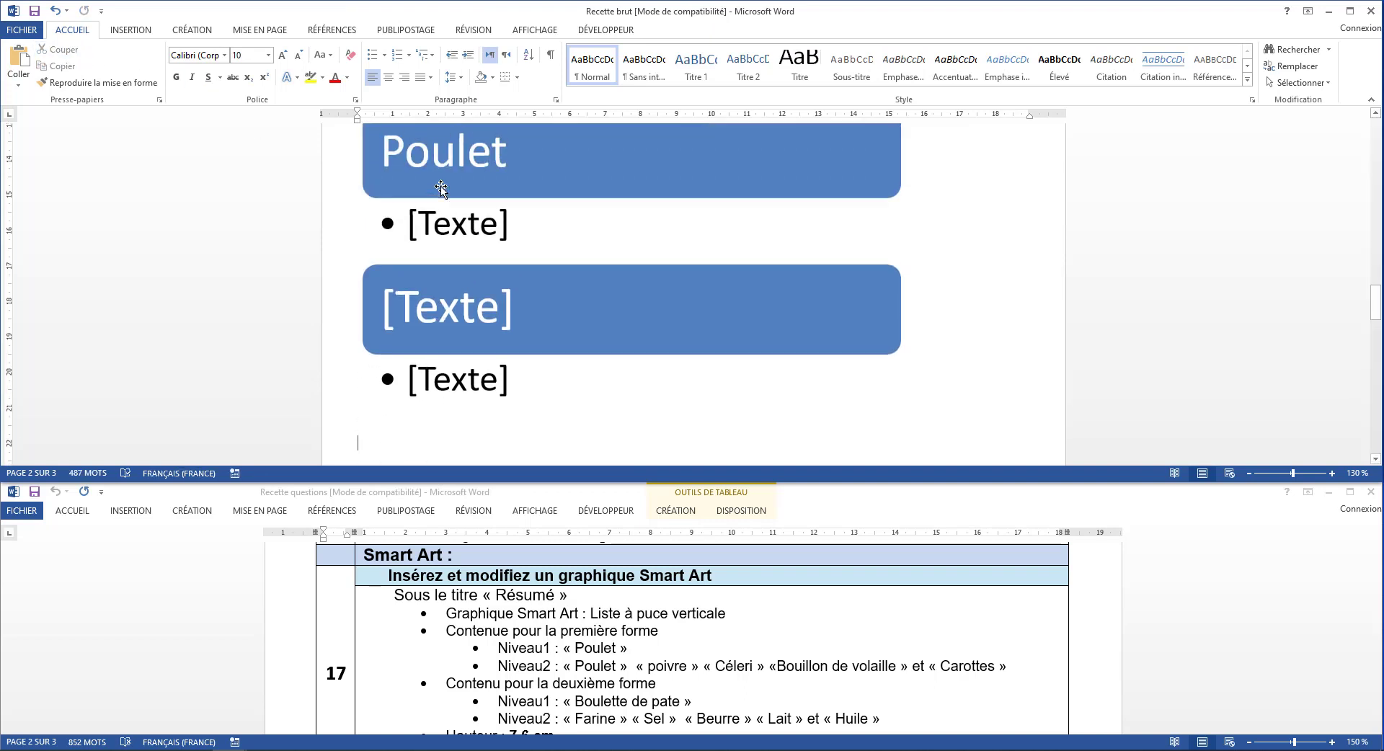
pyautogui.click(454, 240)
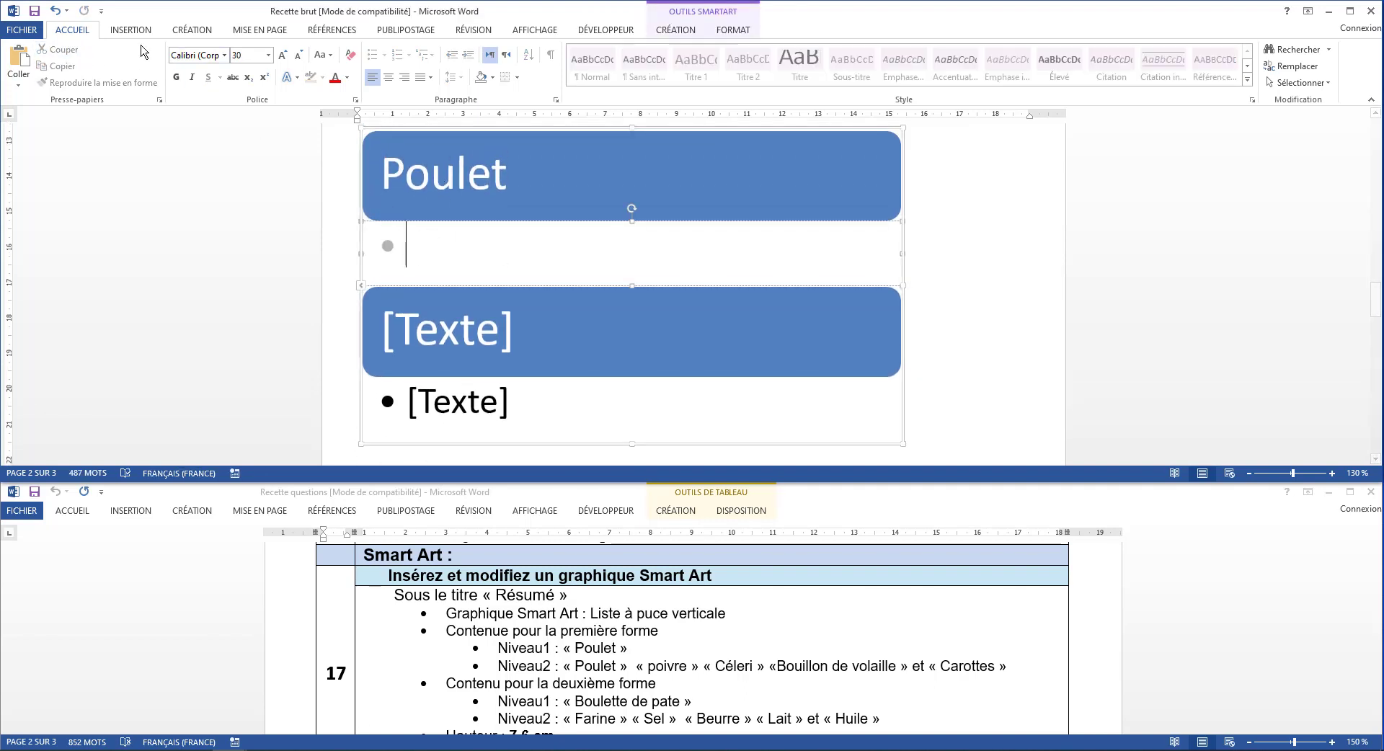
pyautogui.click(19, 85)
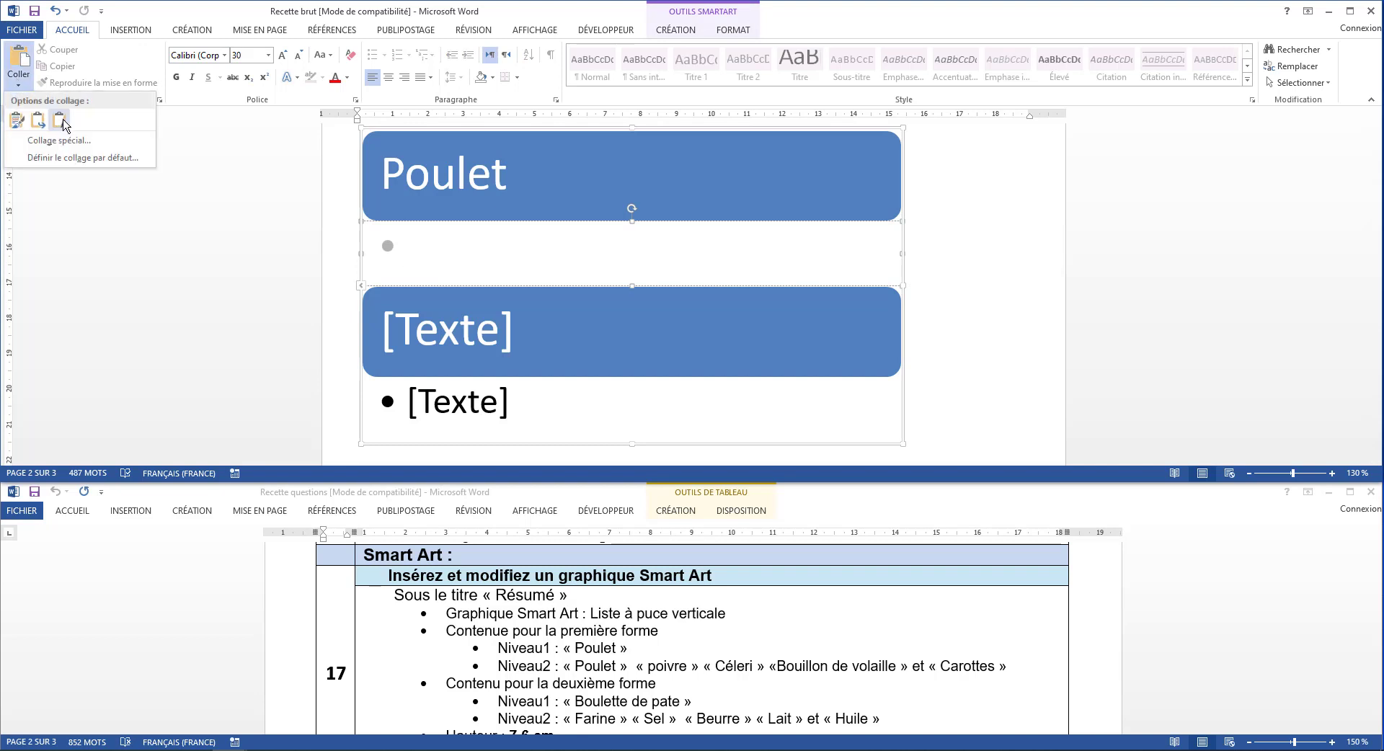
pyautogui.click(64, 119)
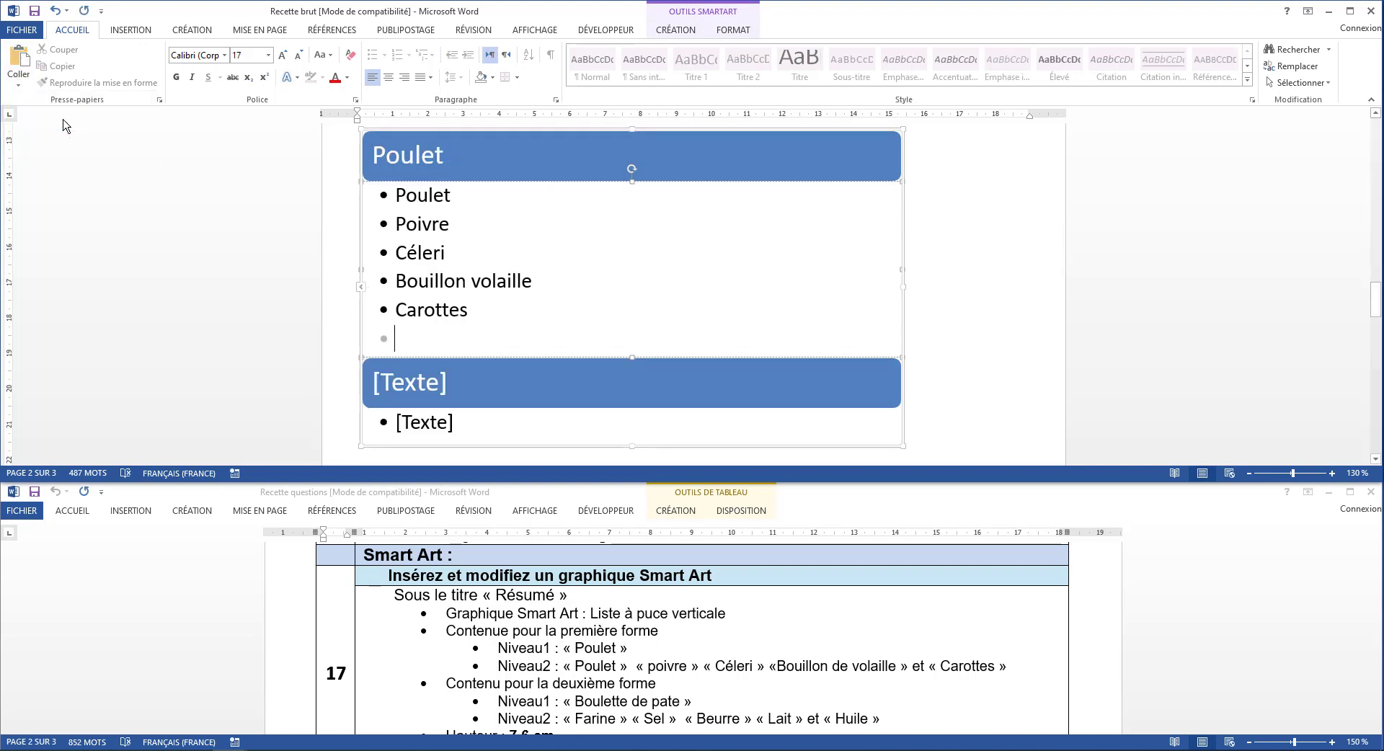
pyautogui.press('BackSpace')
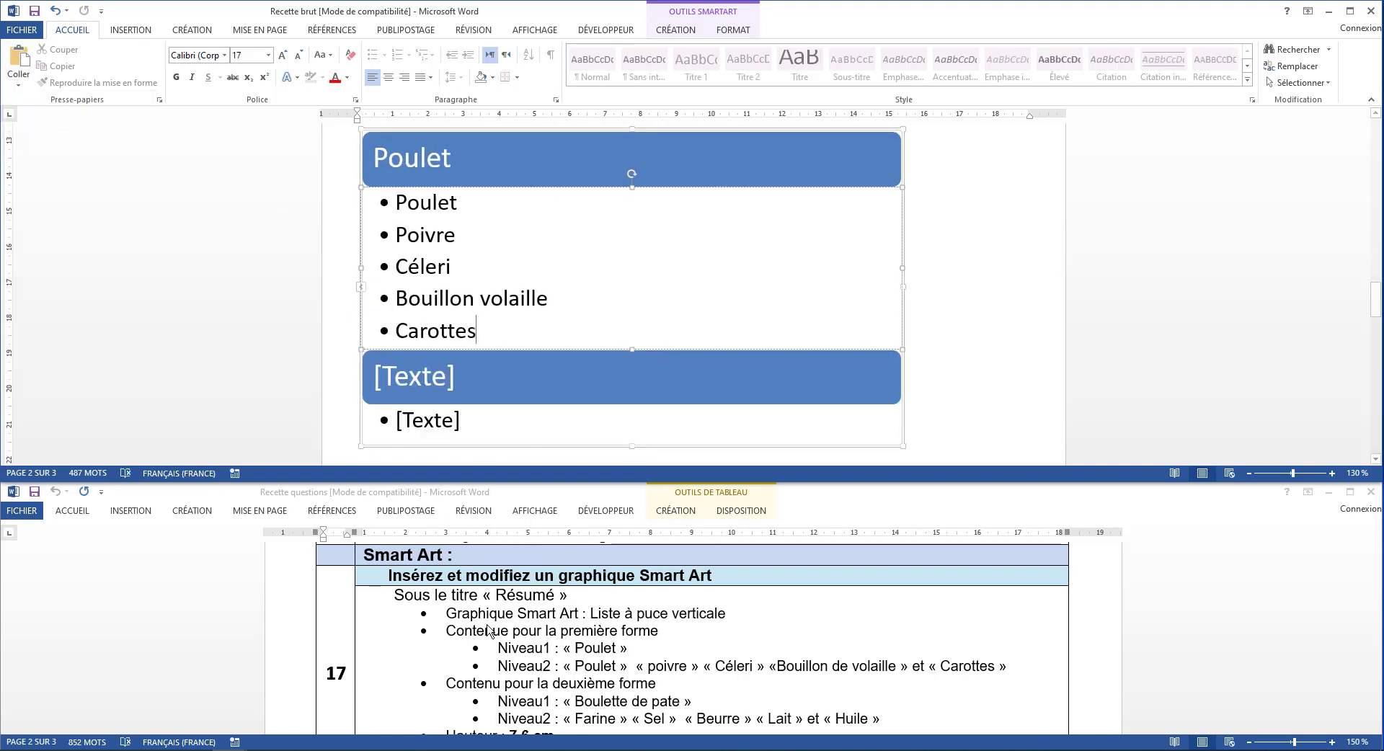
# Cut the line Boulette de pâte below the graphic and paste it as text only into the second level-1 shape
pyautogui.scroll(-3, 577, 685)
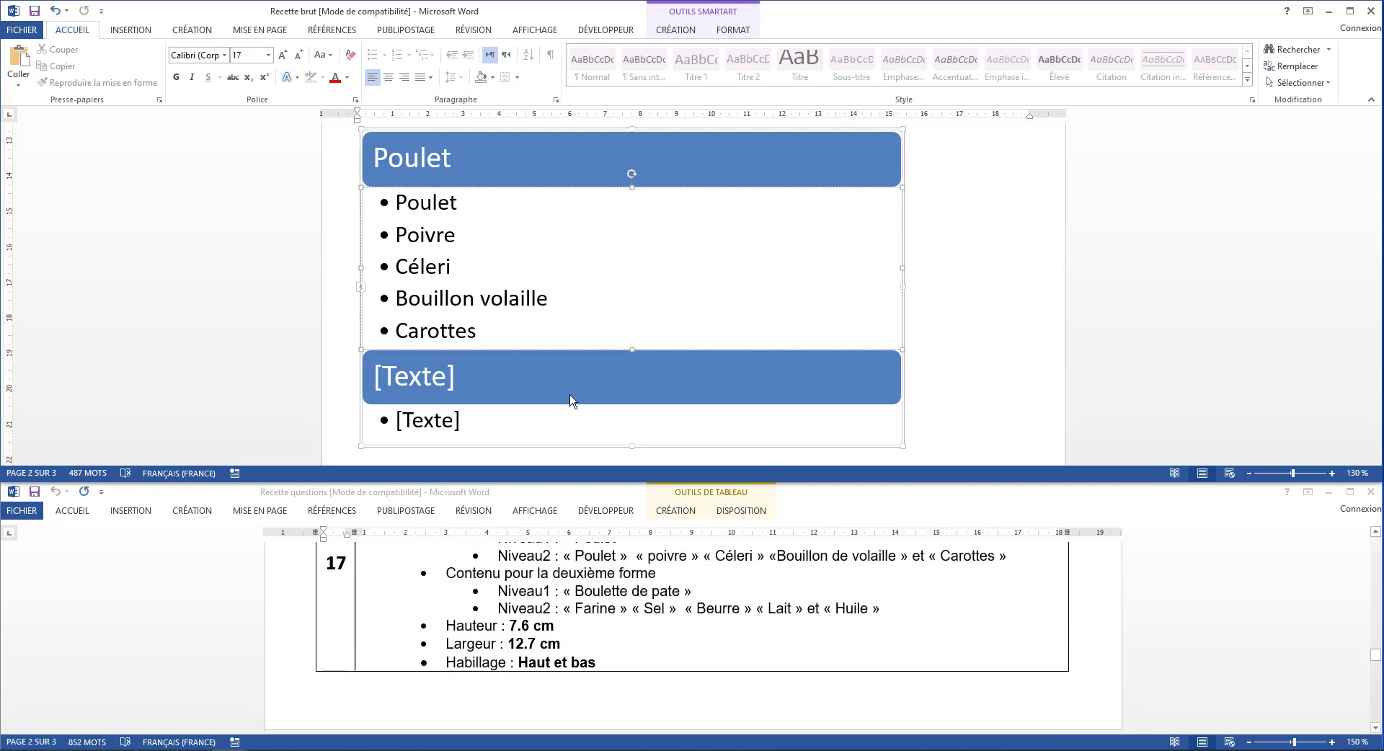
pyautogui.scroll(-3, 559, 368)
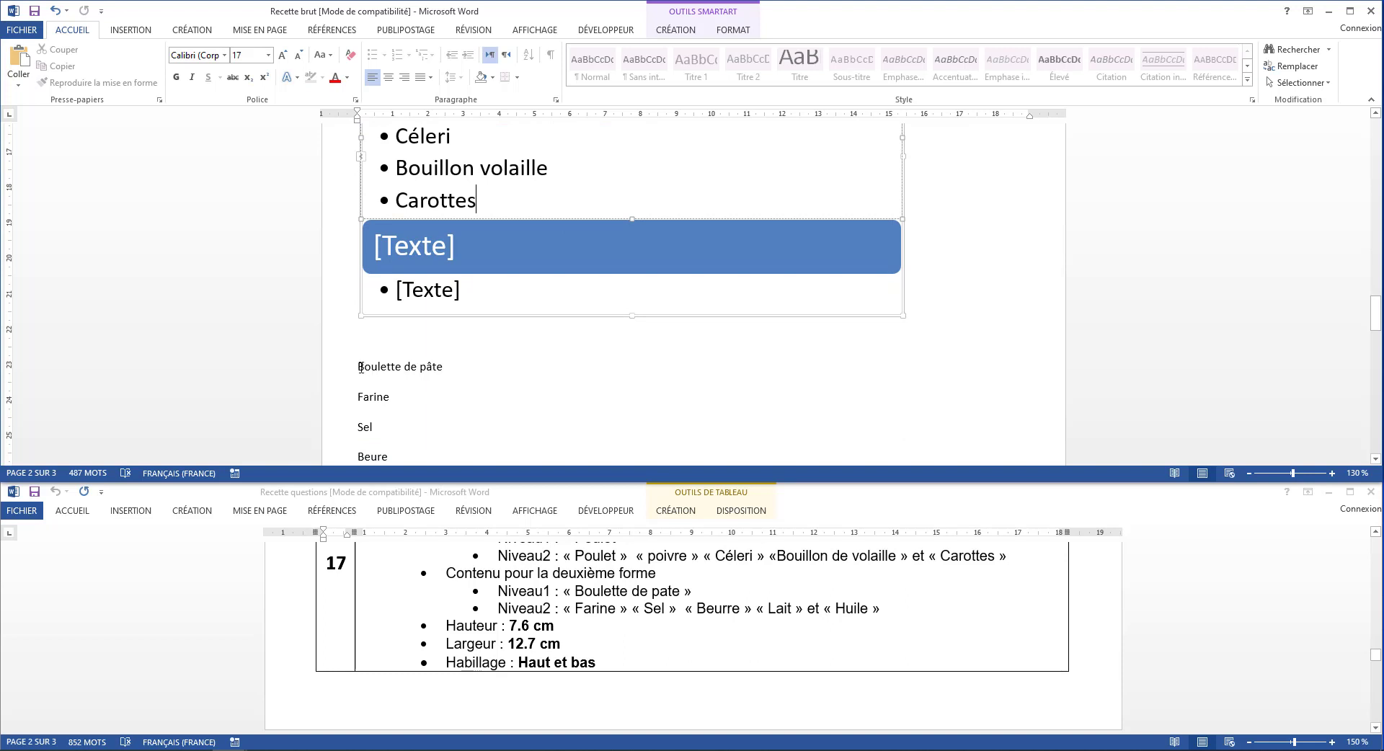
pyautogui.moveTo(360, 368); pyautogui.dragTo(449, 370)
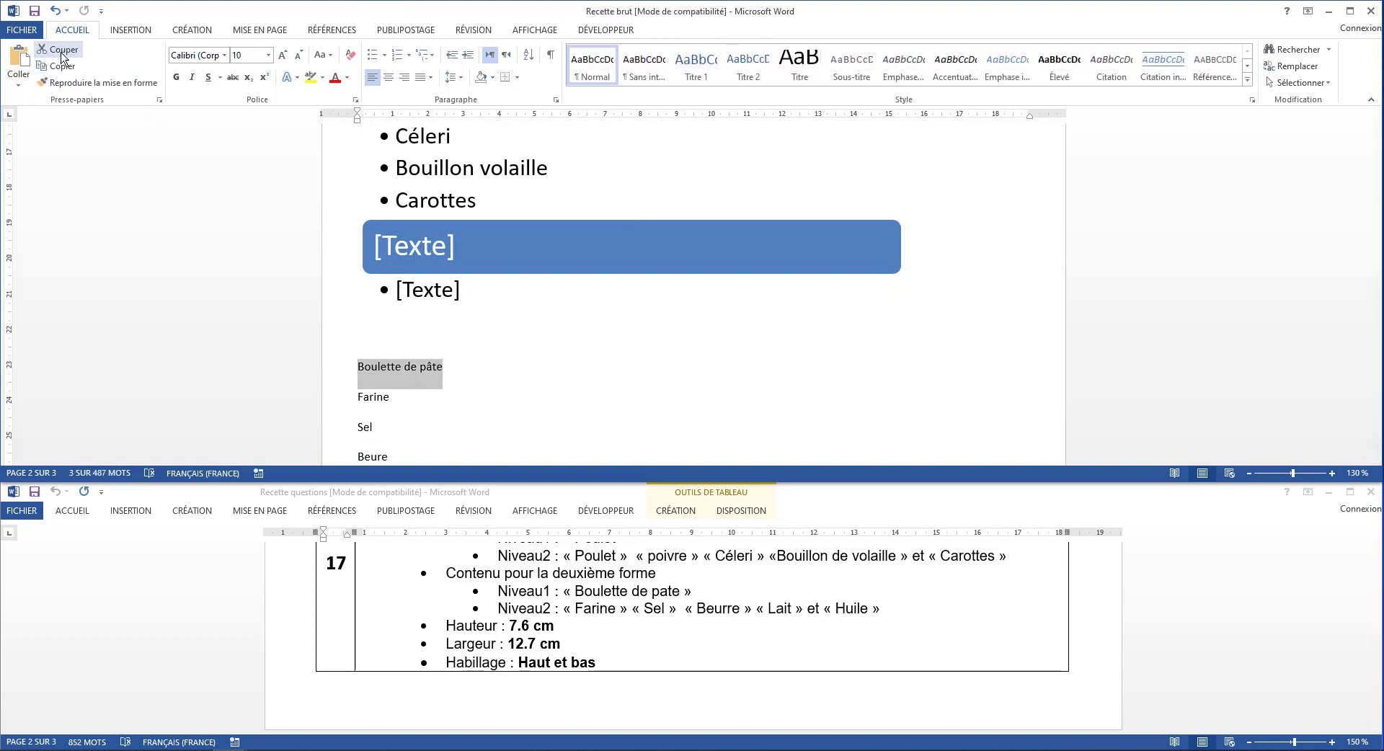
pyautogui.click(59, 49)
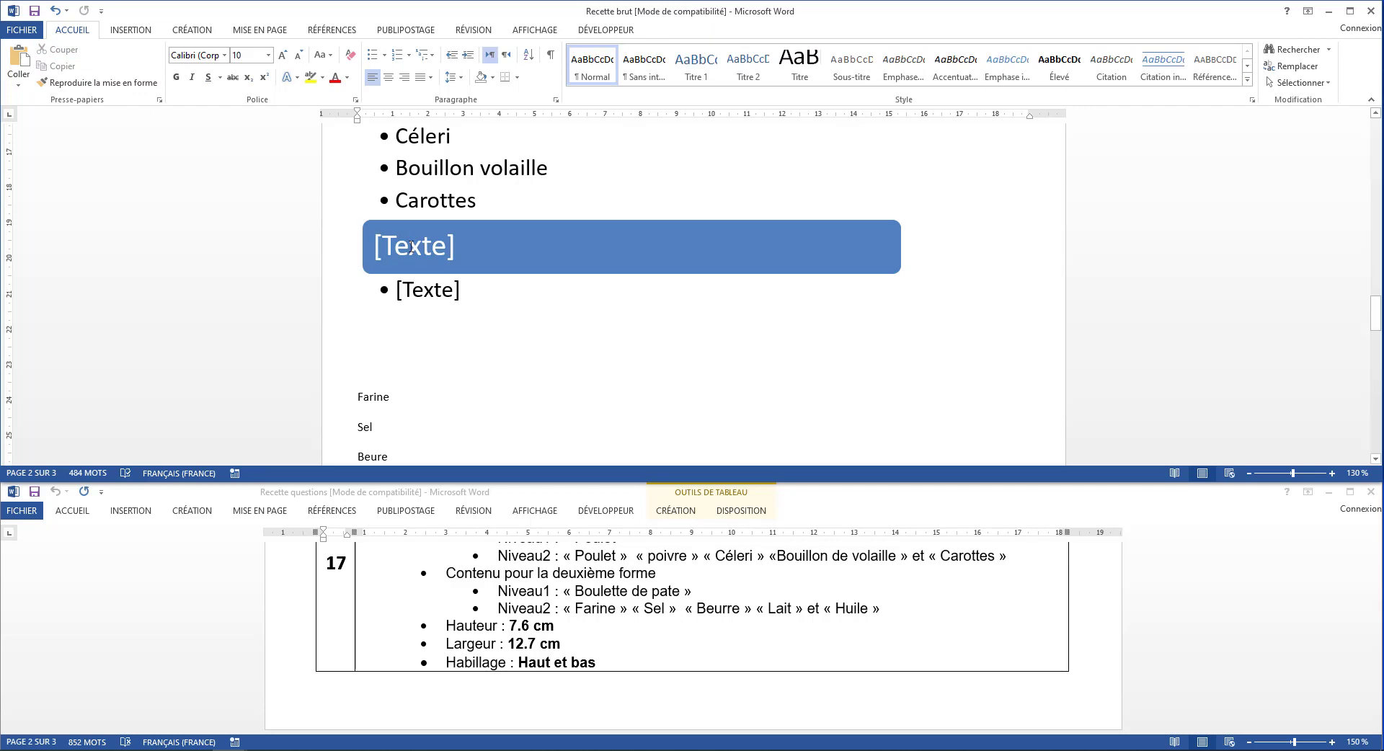
pyautogui.click(410, 246)
pyautogui.scroll(-2, 409, 246)
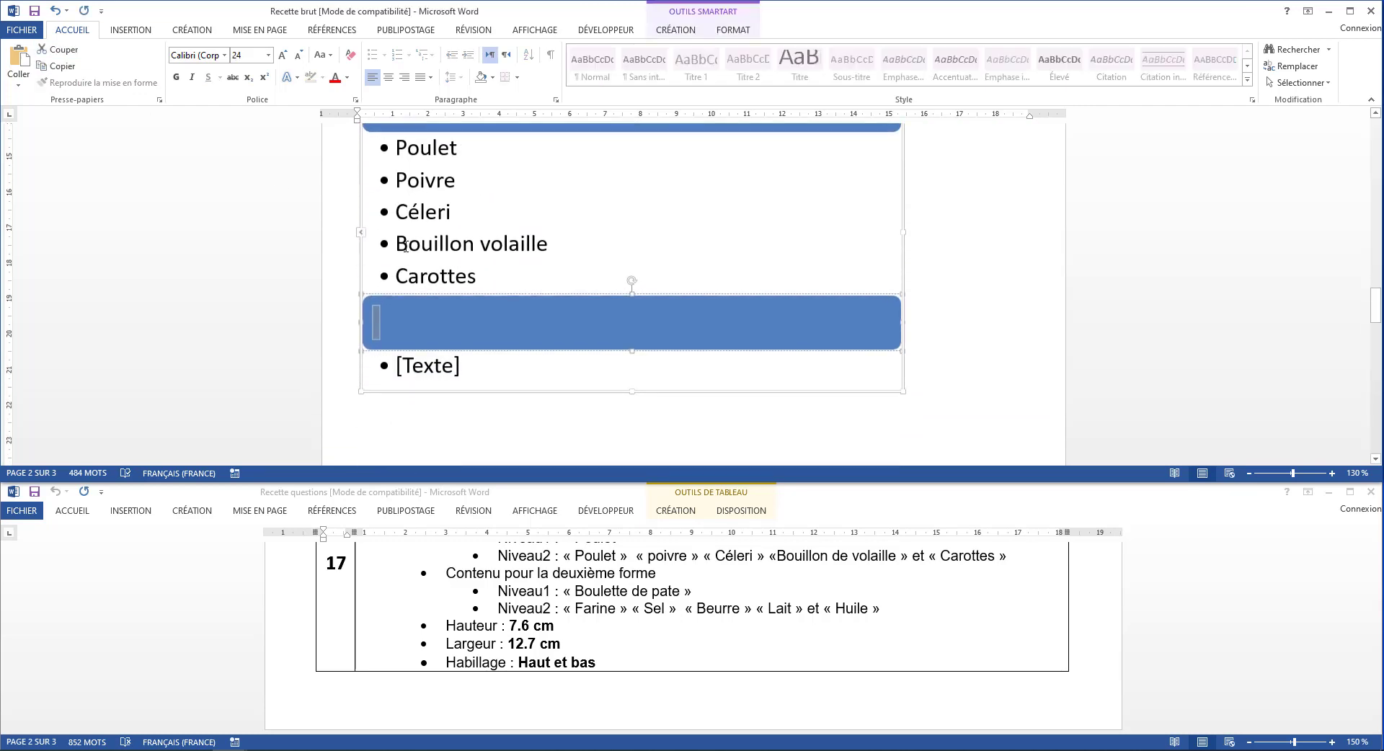
pyautogui.click(29, 80)
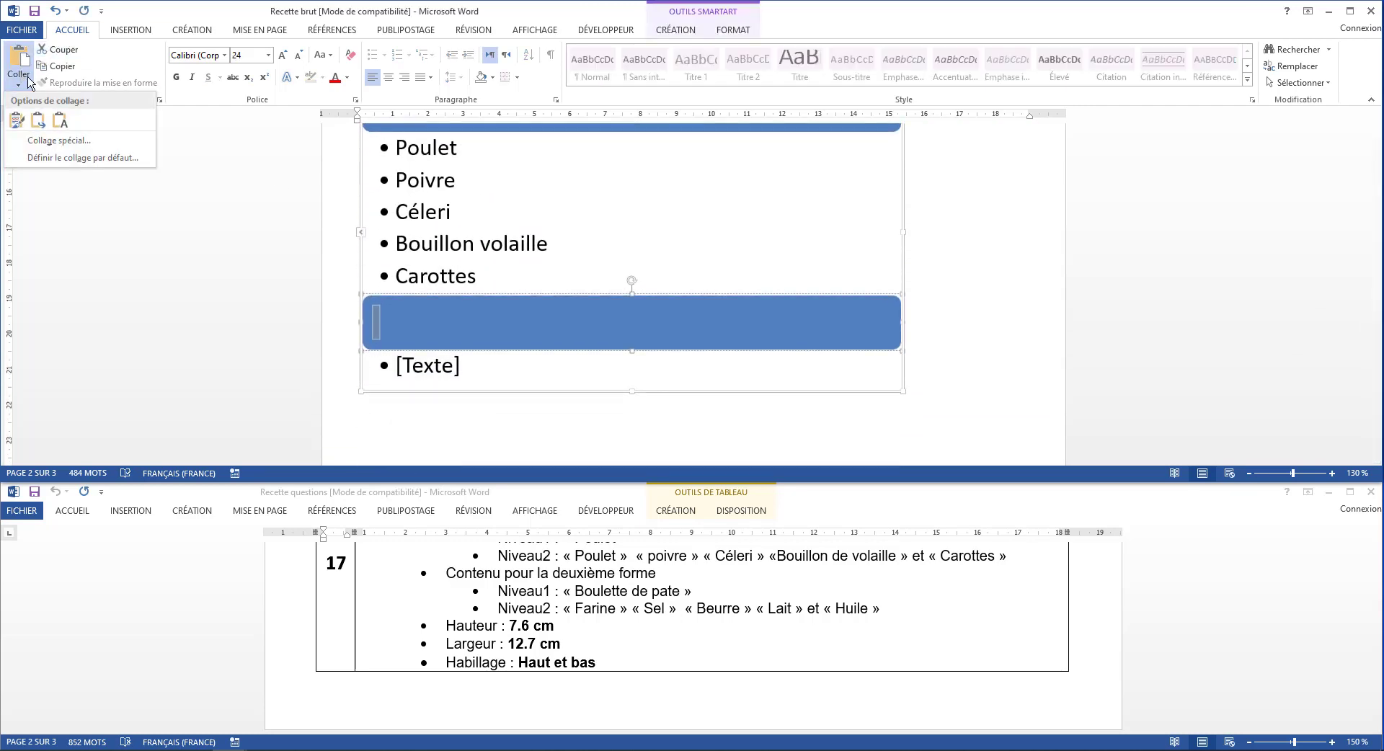
pyautogui.click(61, 121)
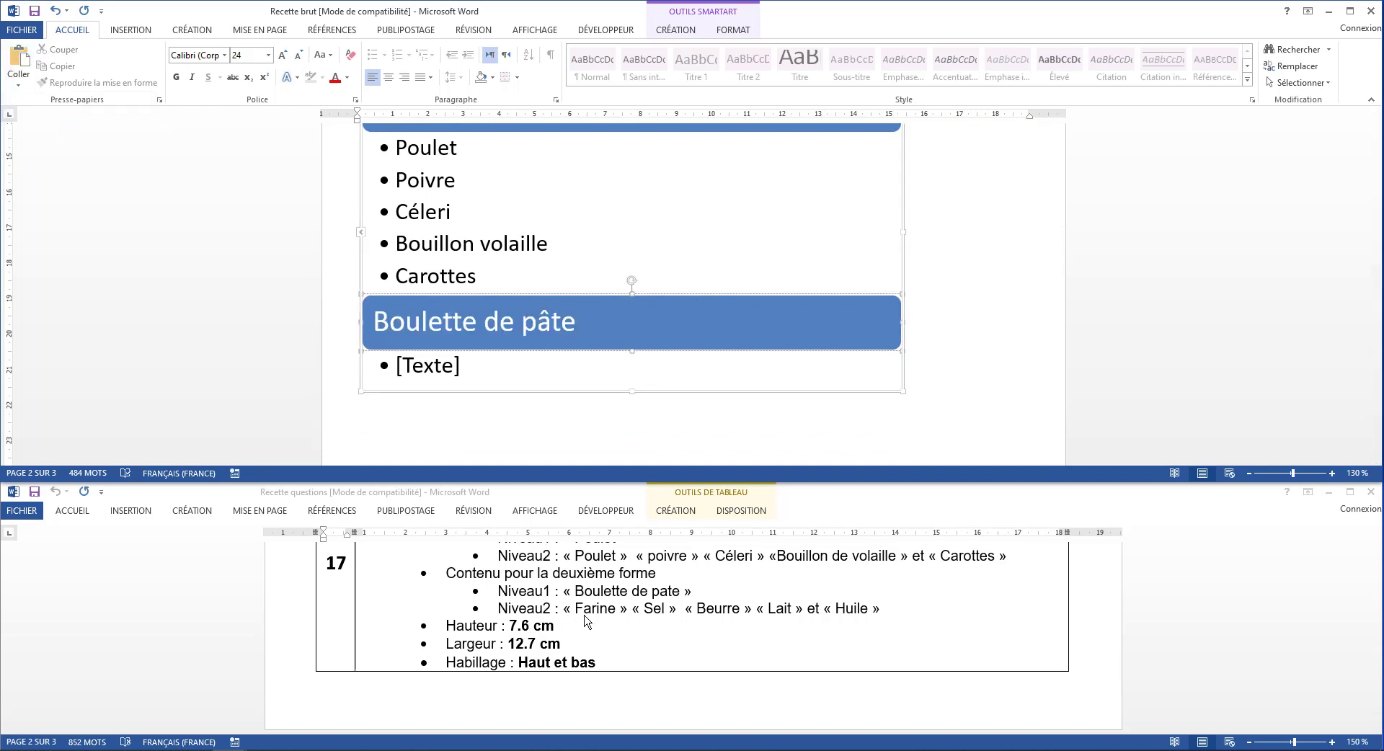
# Move the lines Farine, Sel, Beure, Lait and Huile into the bullets under Boulette de pâte as text only
pyautogui.scroll(-4, 612, 356)
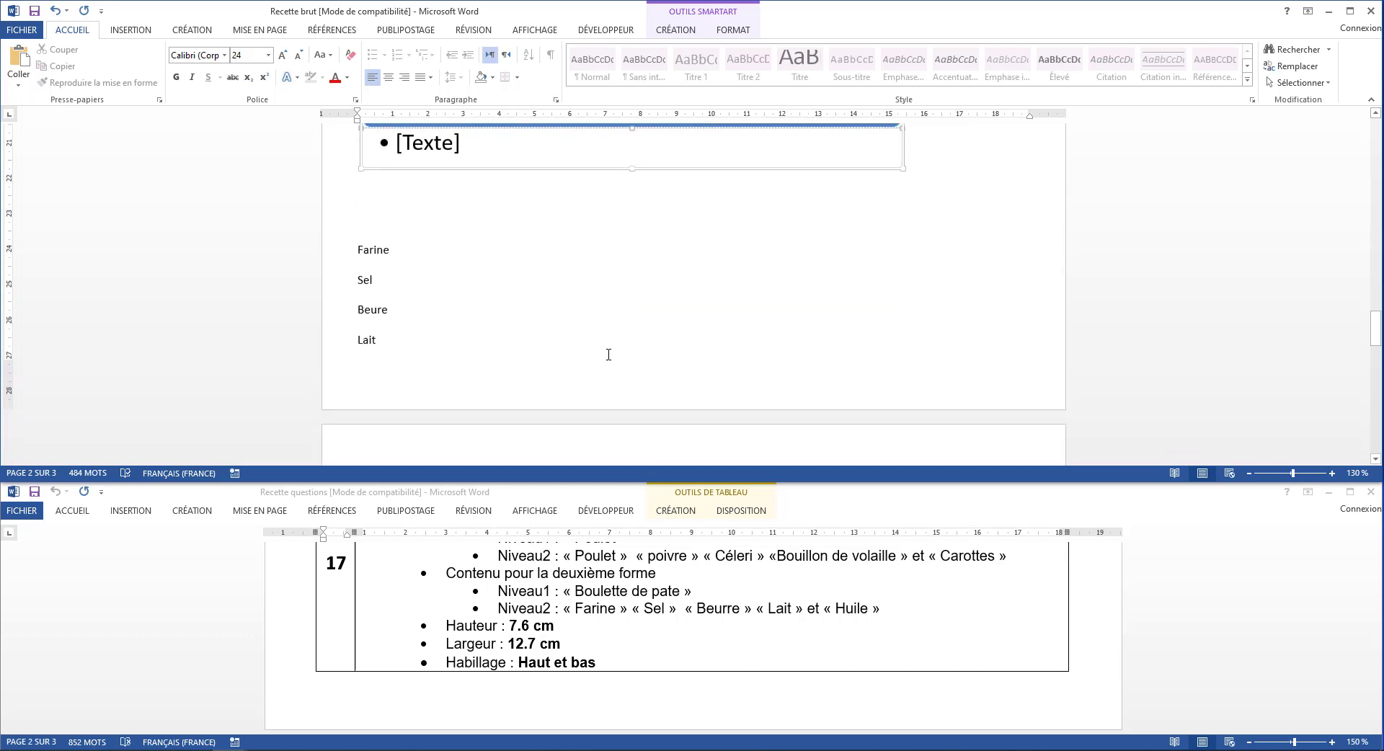
pyautogui.moveTo(359, 246); pyautogui.dragTo(395, 389)
pyautogui.moveTo(409, 449); pyautogui.dragTo(385, 387)
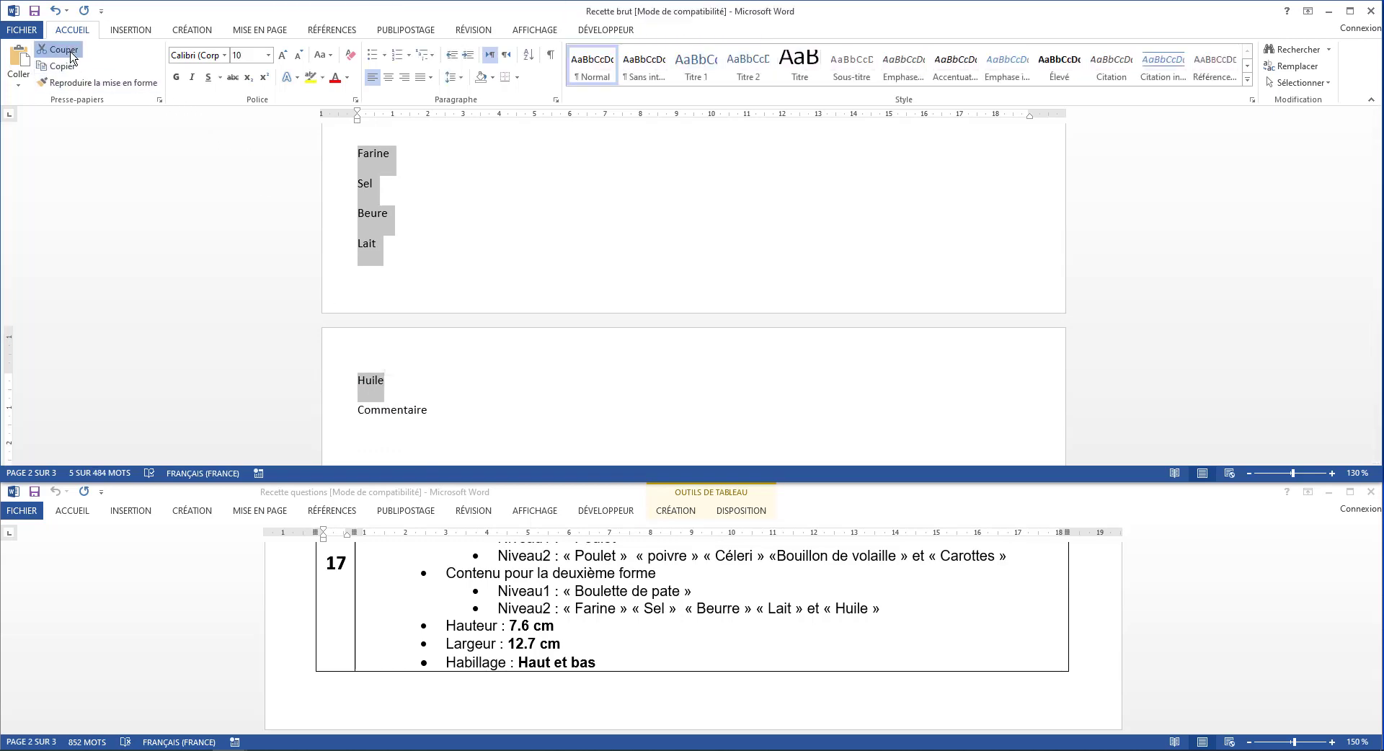
pyautogui.click(62, 49)
pyautogui.click(431, 181)
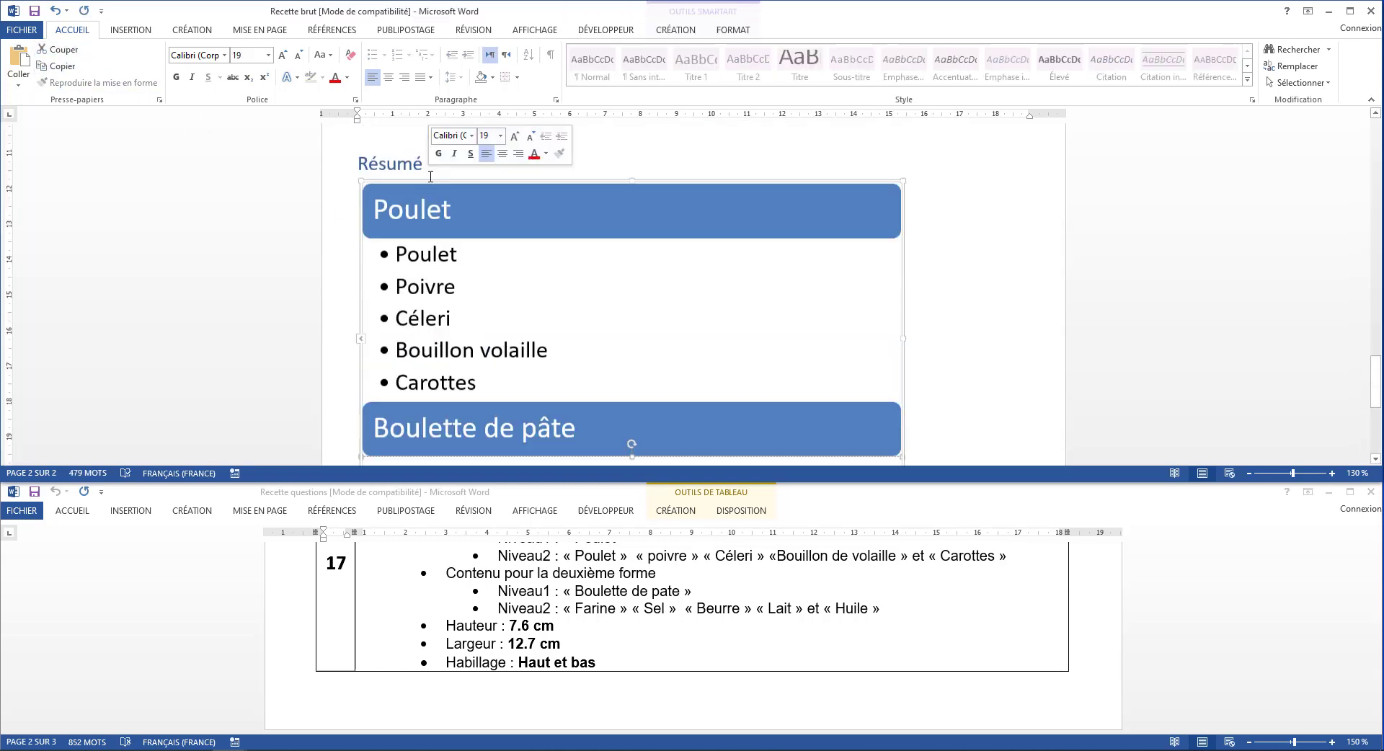
pyautogui.scroll(-2, 430, 361)
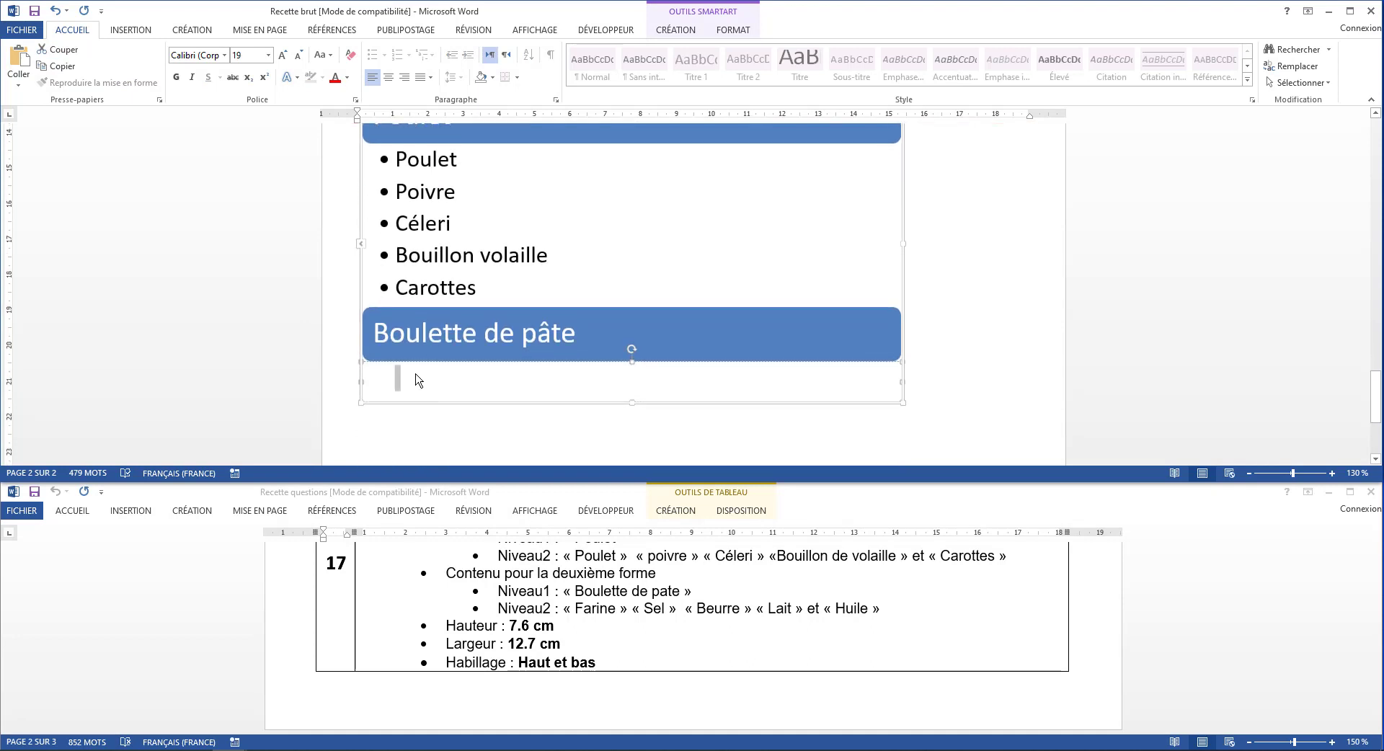
pyautogui.click(18, 83)
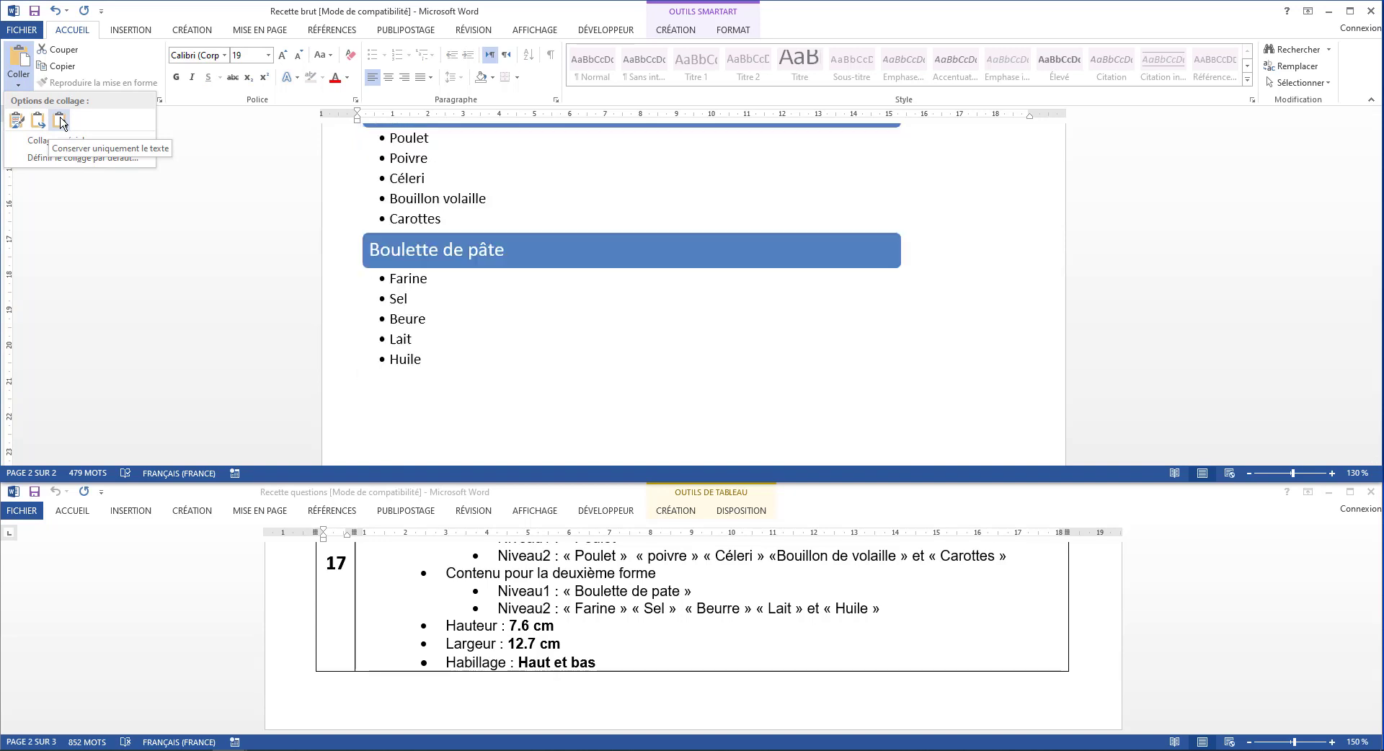
pyautogui.click(60, 121)
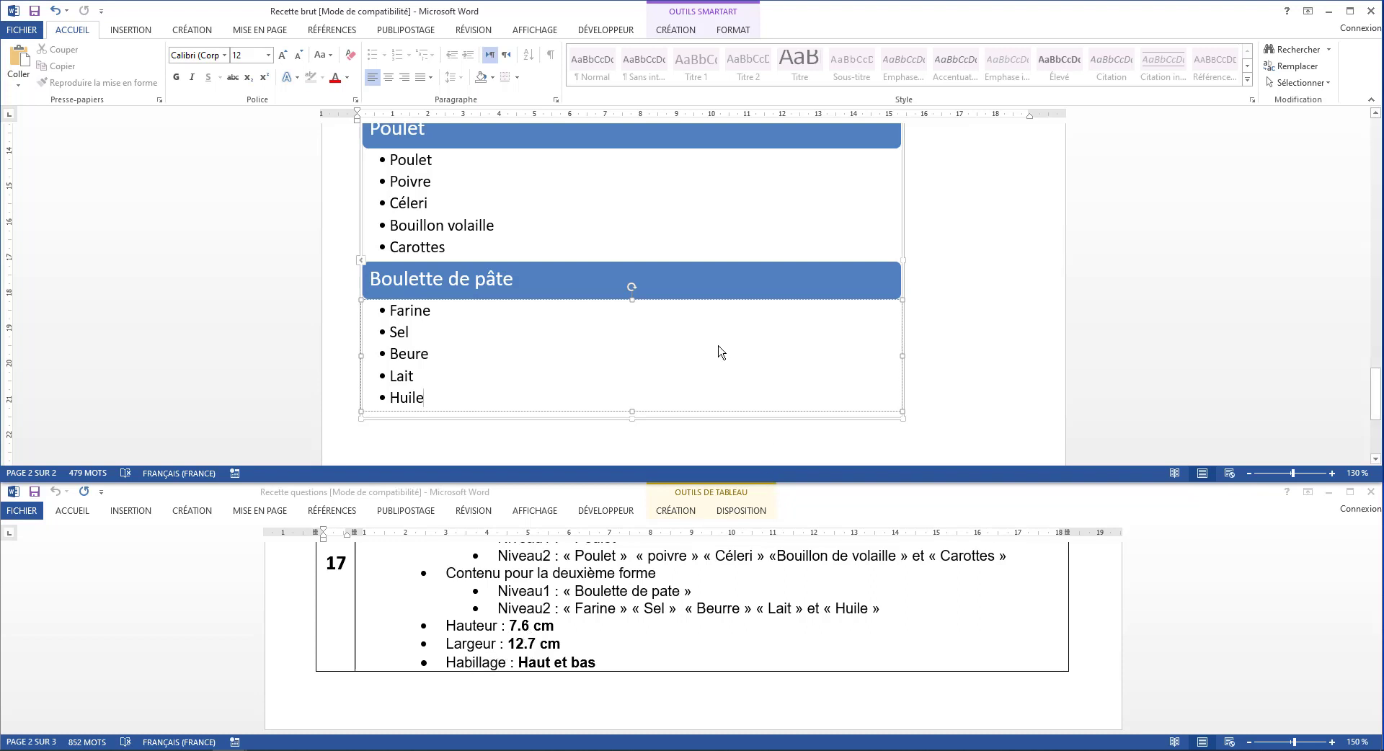
pyautogui.press('Escape')
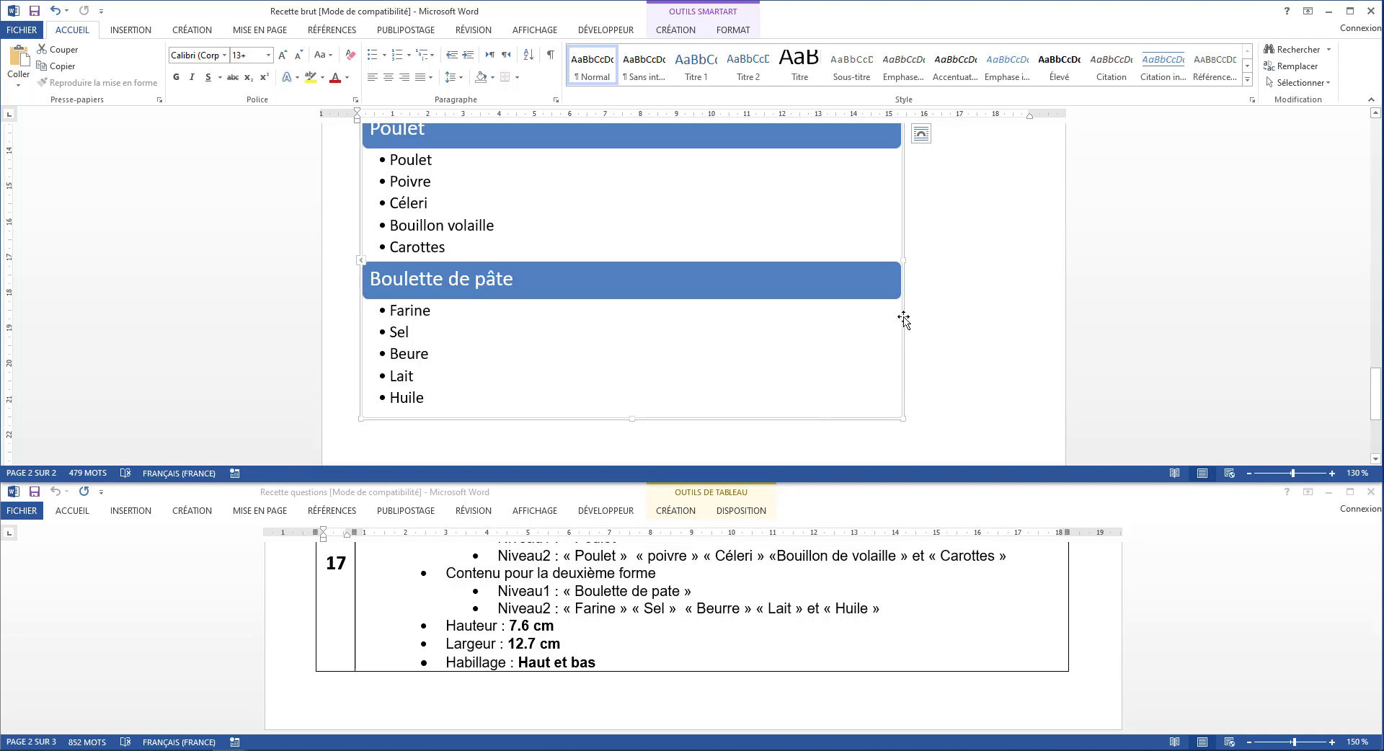
# Set the SmartArt graphic's absolute height to 7,6 cm and its absolute width to 12,7 cm
pyautogui.click(720, 16)
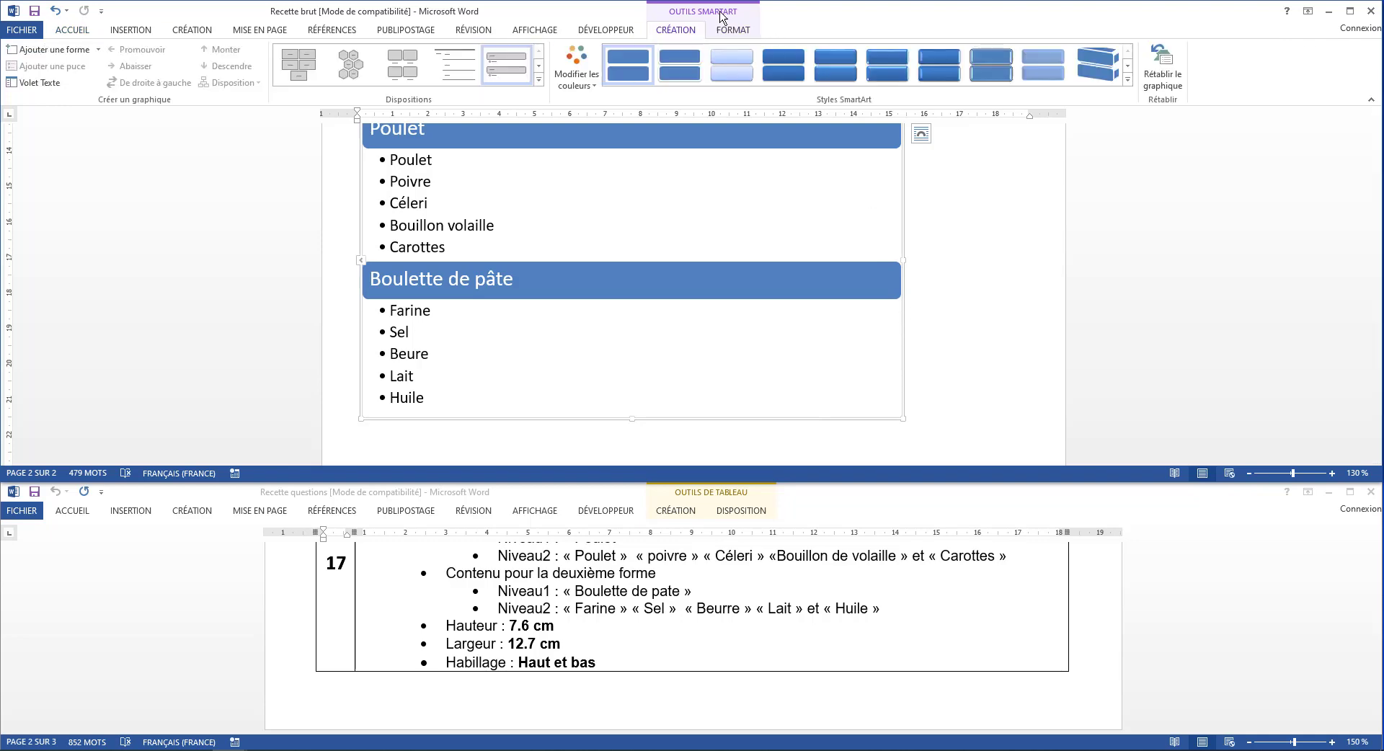
pyautogui.click(738, 30)
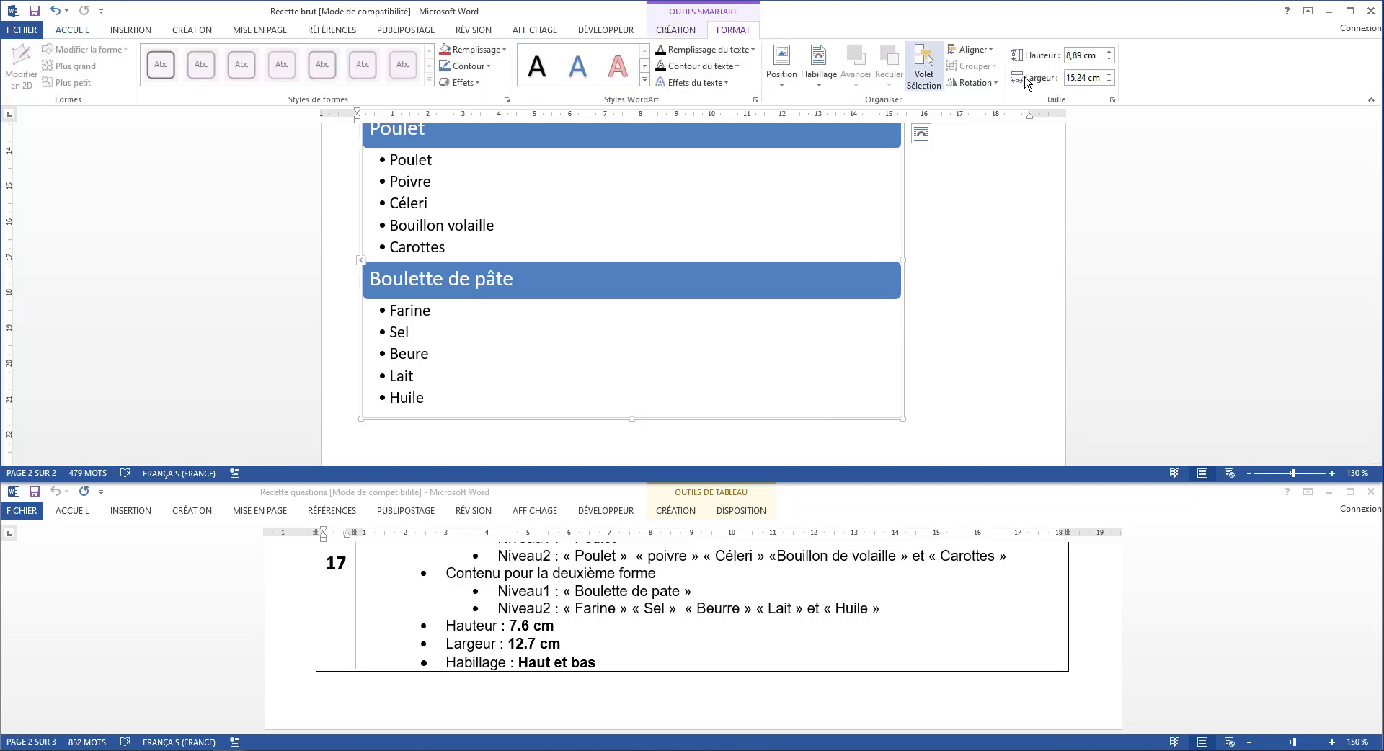
pyautogui.click(1114, 102)
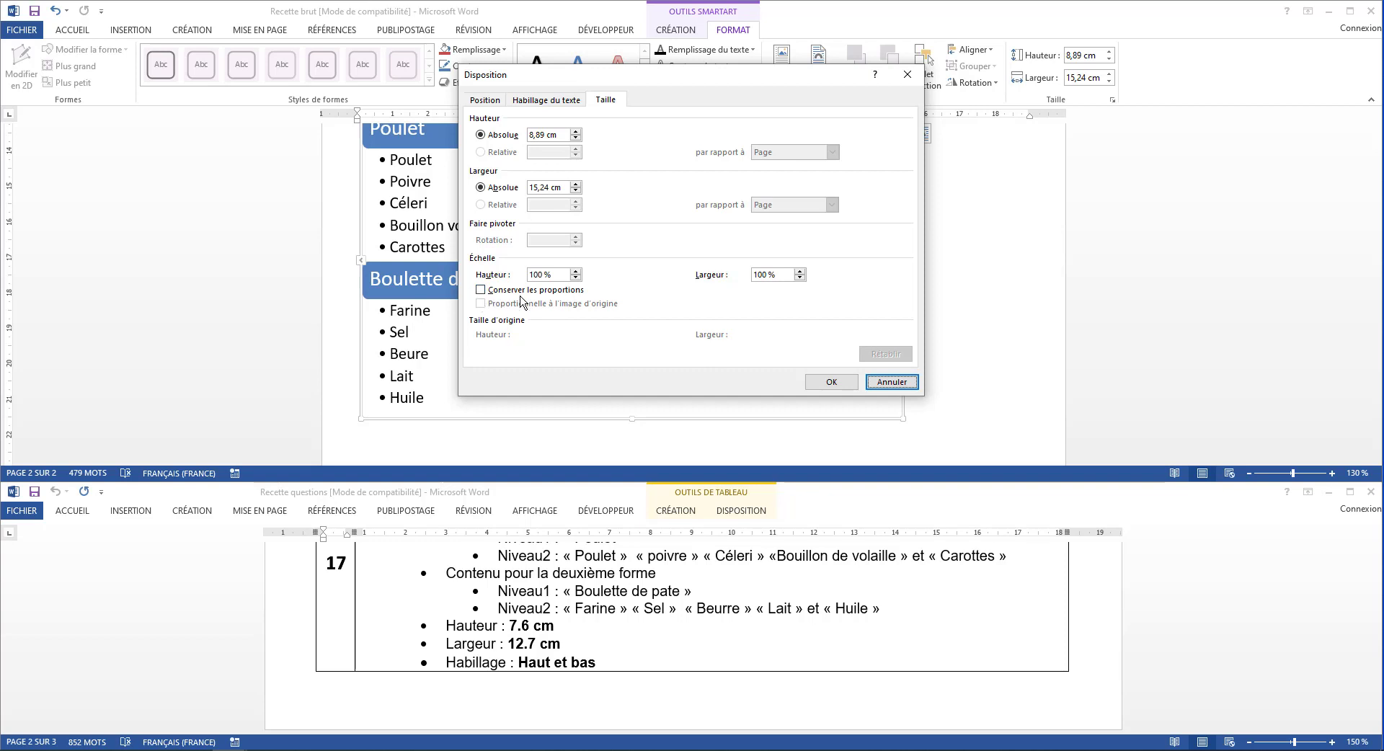
pyautogui.moveTo(545, 135); pyautogui.dragTo(508, 133)
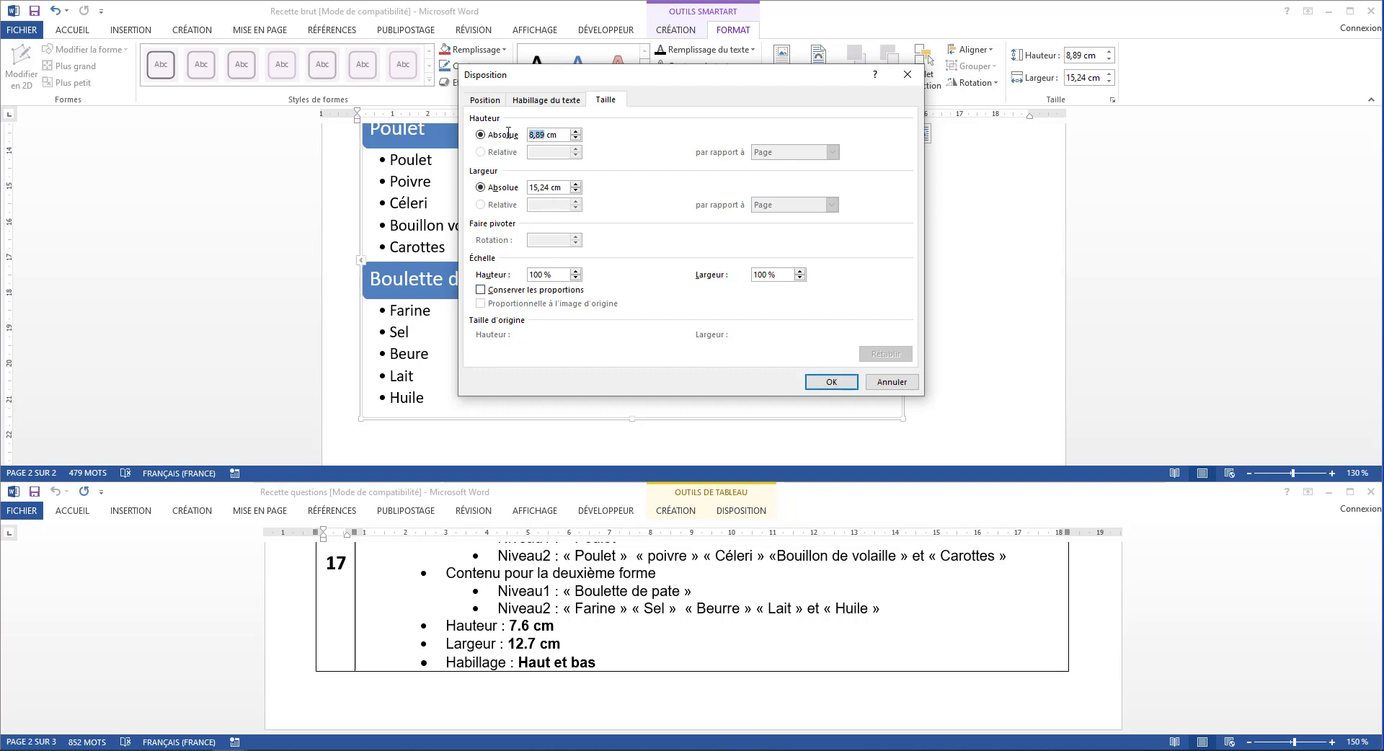
pyautogui.write('7')
pyautogui.moveTo(551, 188); pyautogui.dragTo(523, 183)
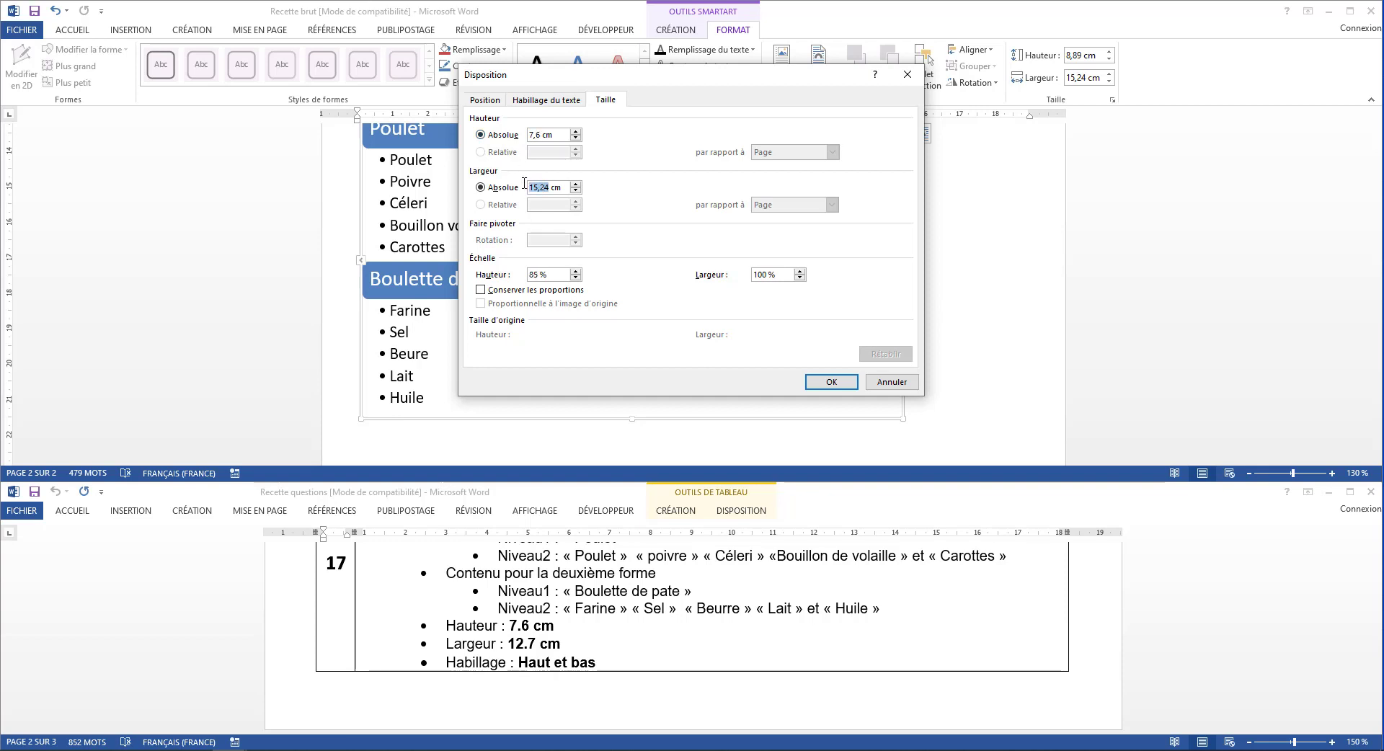
pyautogui.write('12')
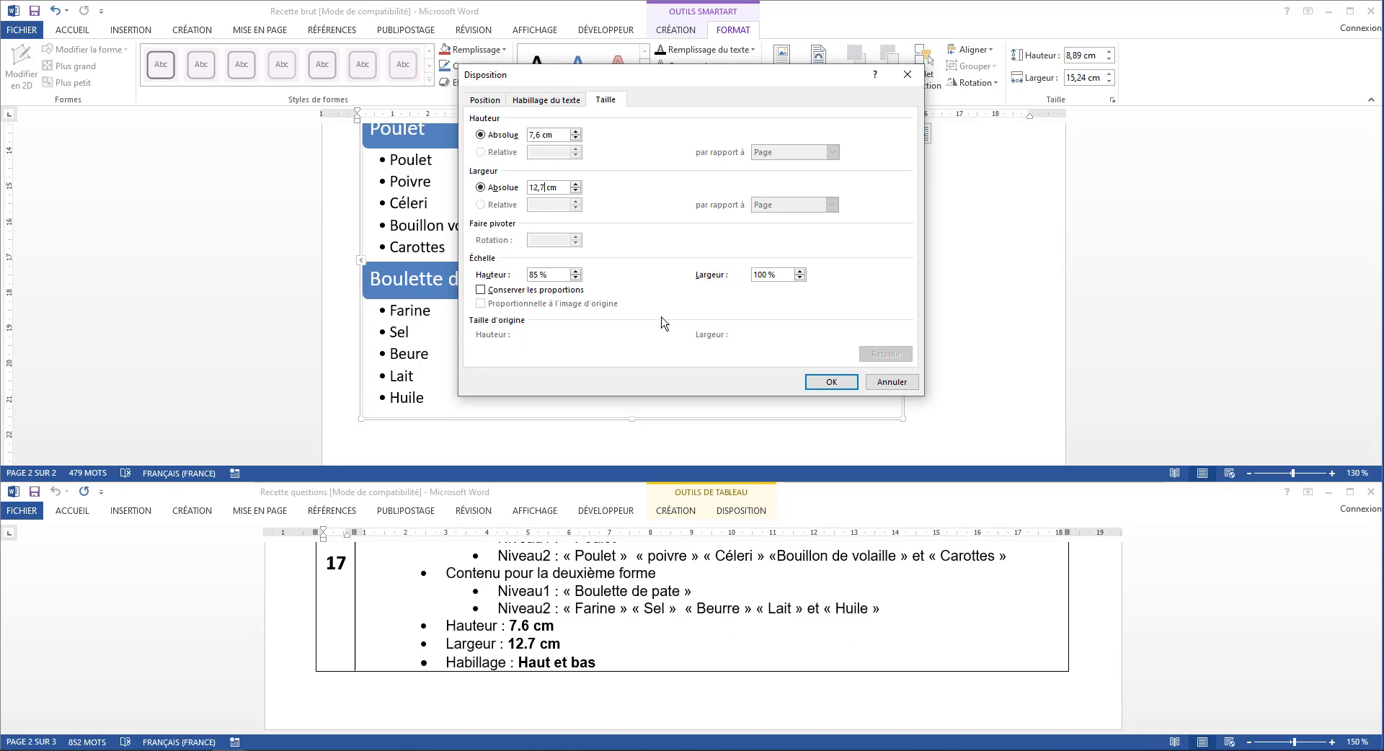
pyautogui.click(829, 381)
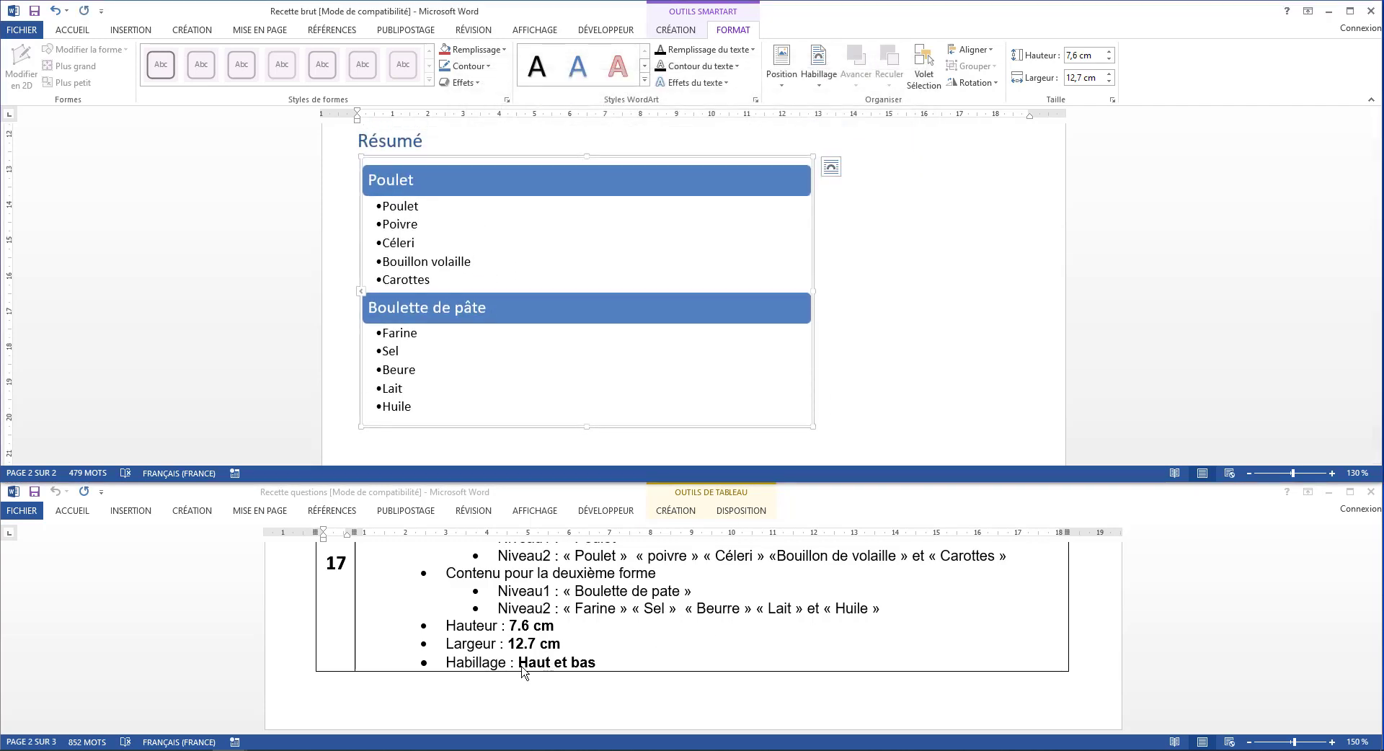
# Apply the Haut et bas text wrapping to the SmartArt graphic
pyautogui.click(747, 10)
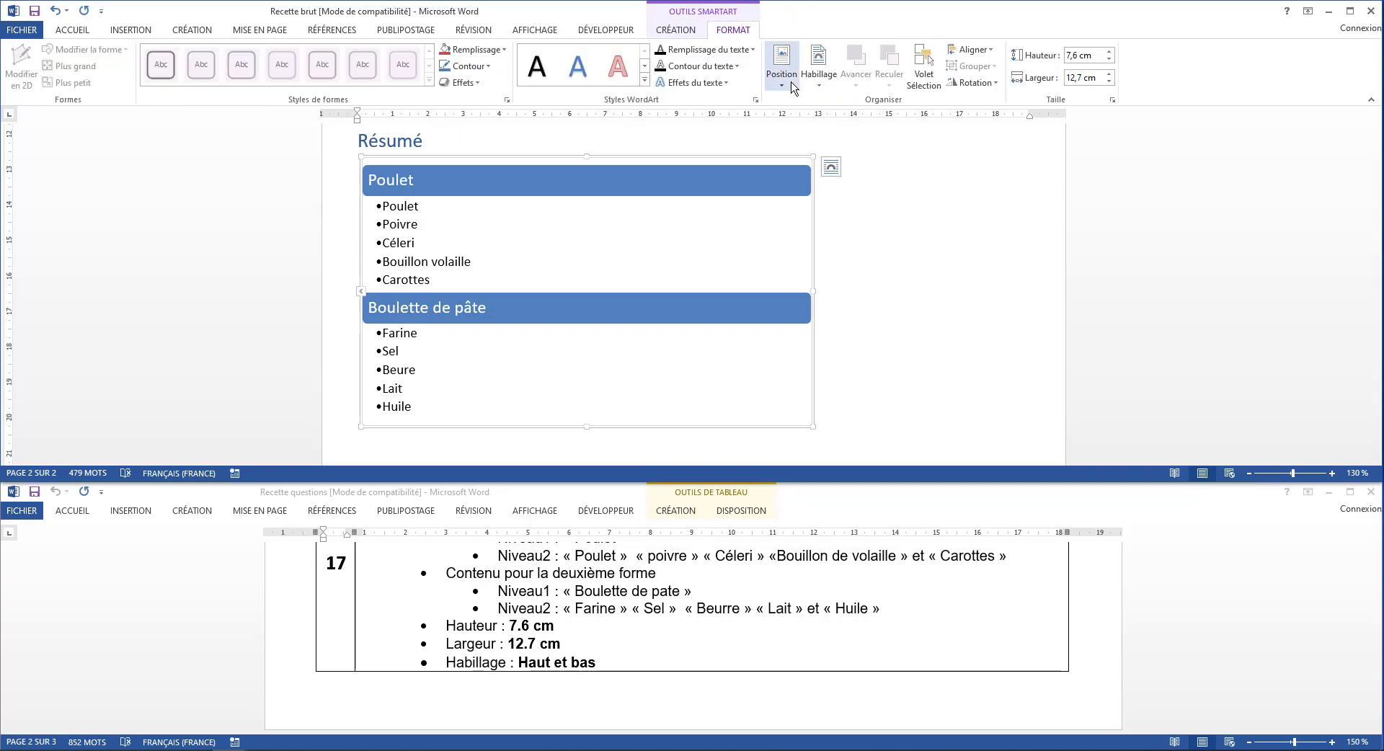
pyautogui.click(819, 85)
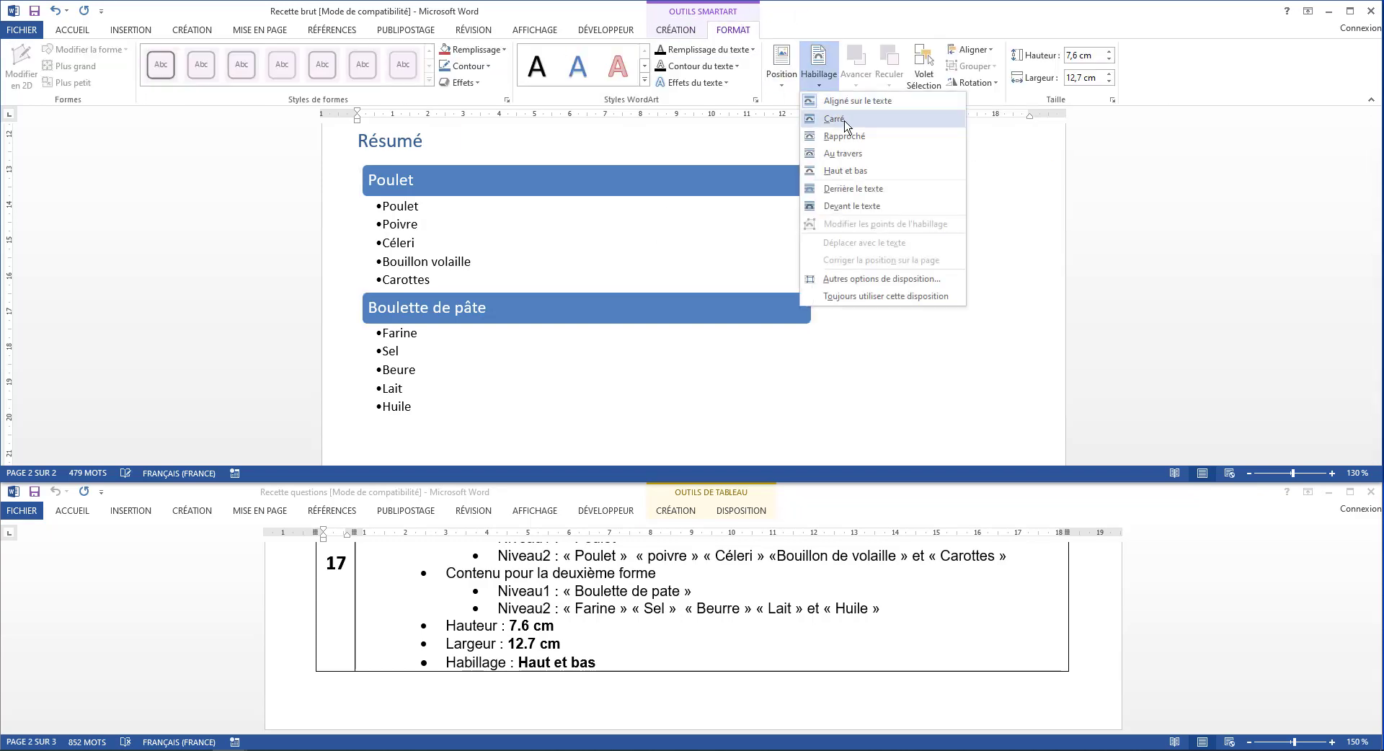
pyautogui.click(856, 173)
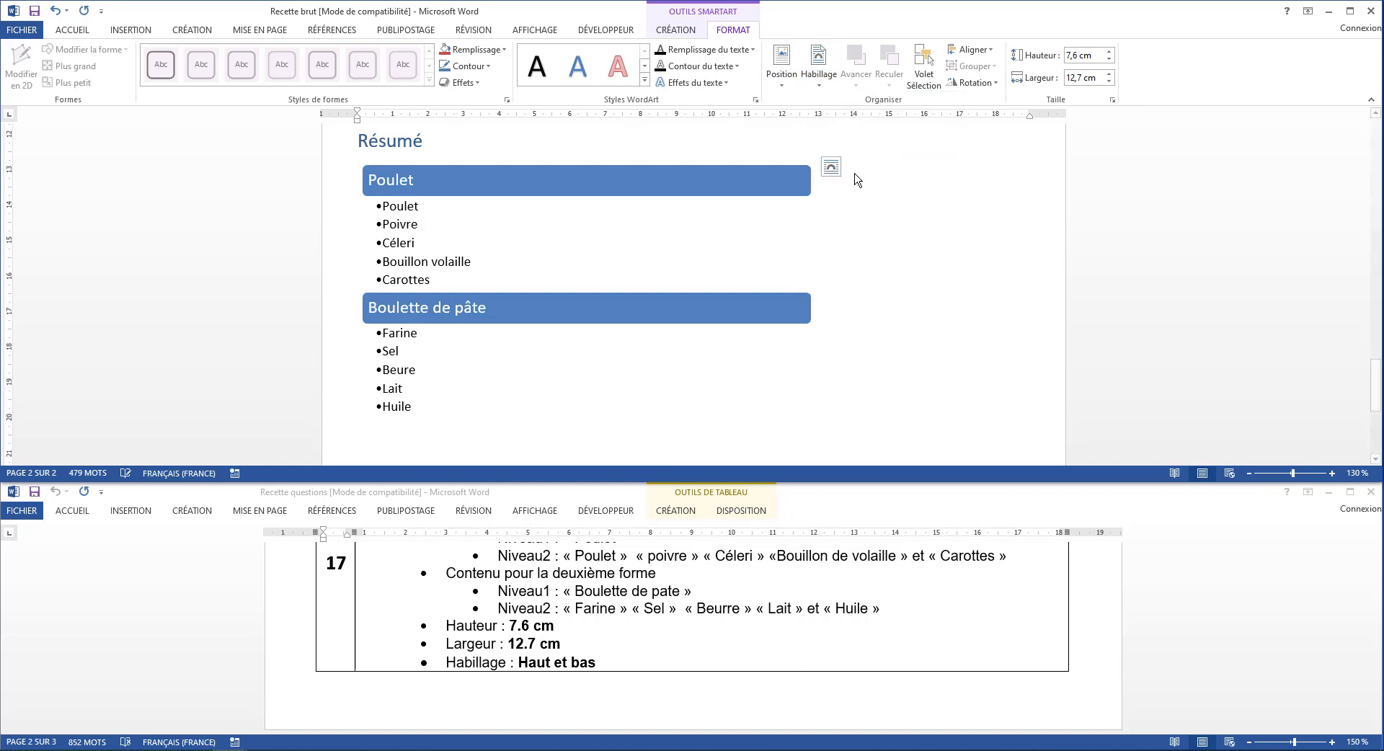
# Delete the surplus empty paragraphs between the SmartArt graphic and the Commentaire line, keeping the graphic below the Résumé title
pyautogui.scroll(-3, 855, 176)
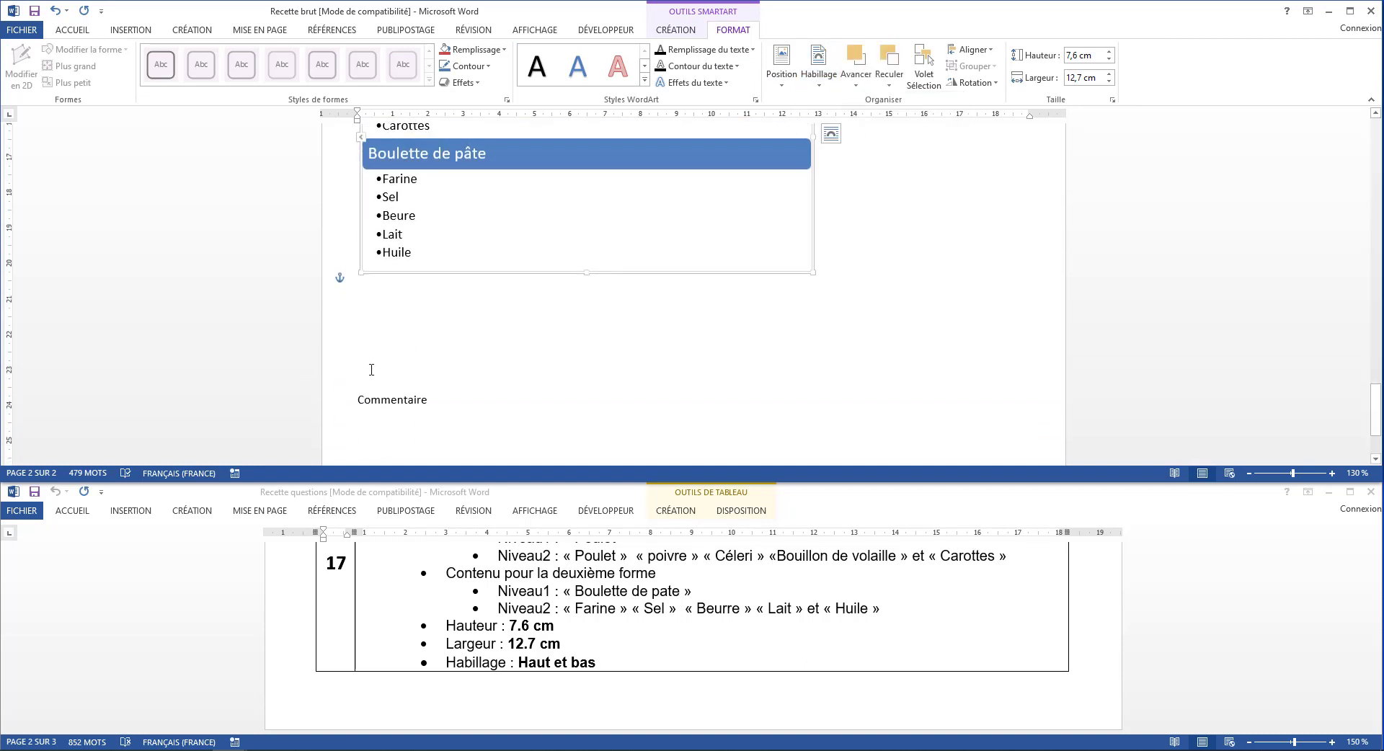
pyautogui.moveTo(371, 371); pyautogui.dragTo(378, 295)
pyautogui.press('Delete')
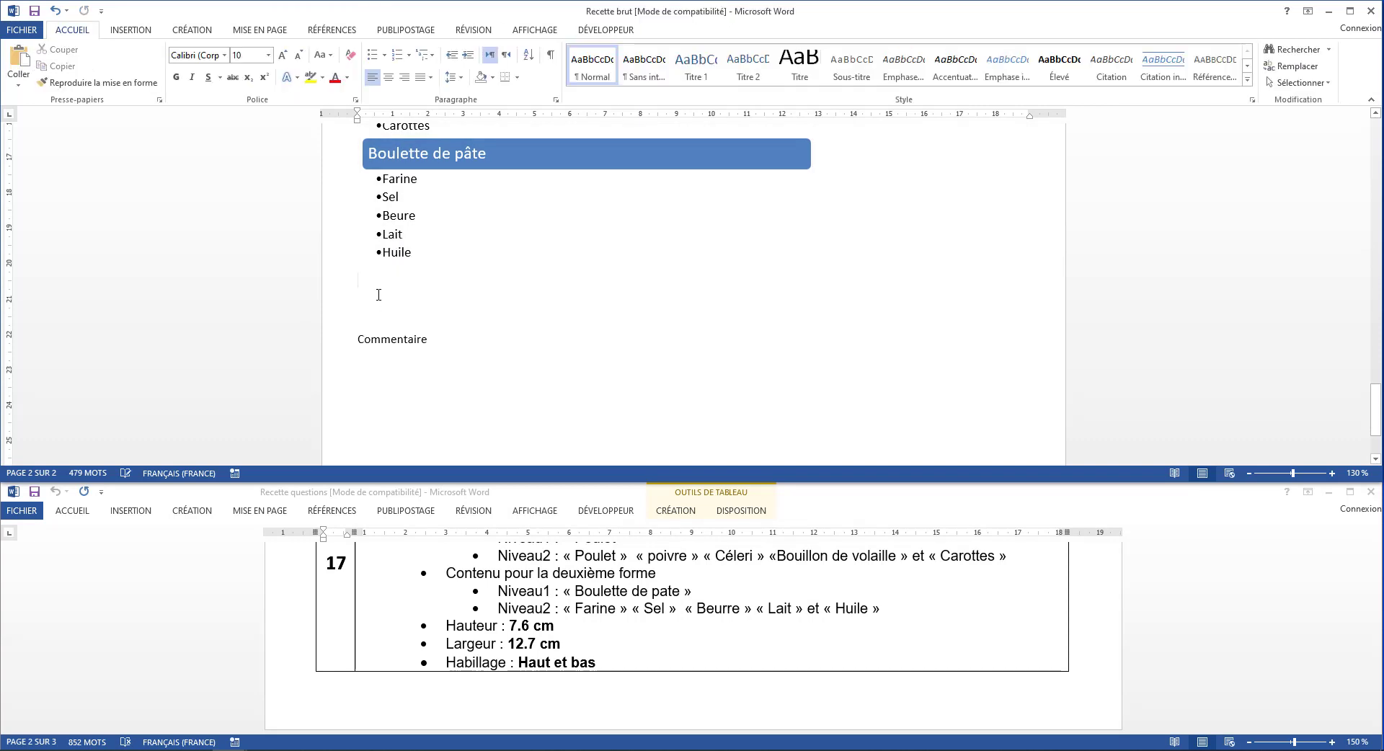
pyautogui.press('BackSpace')
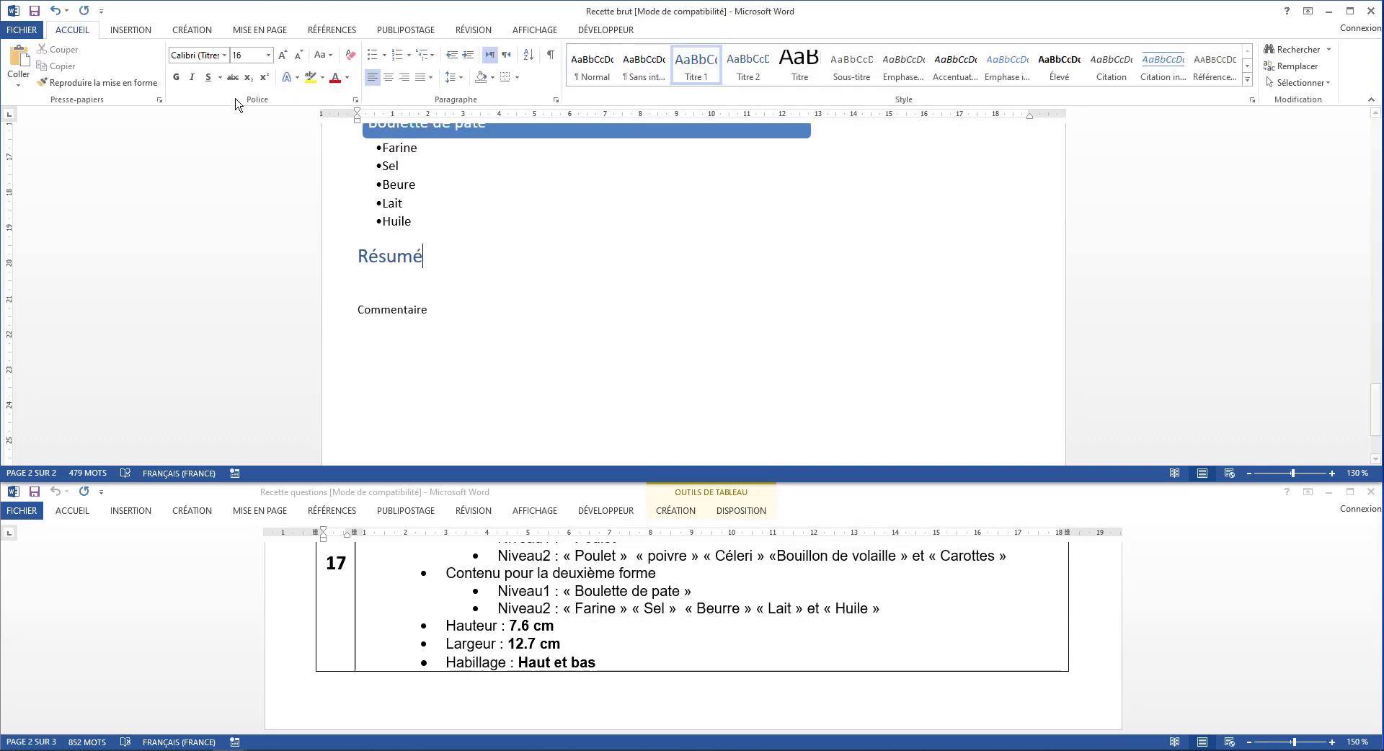
pyautogui.click(56, 11)
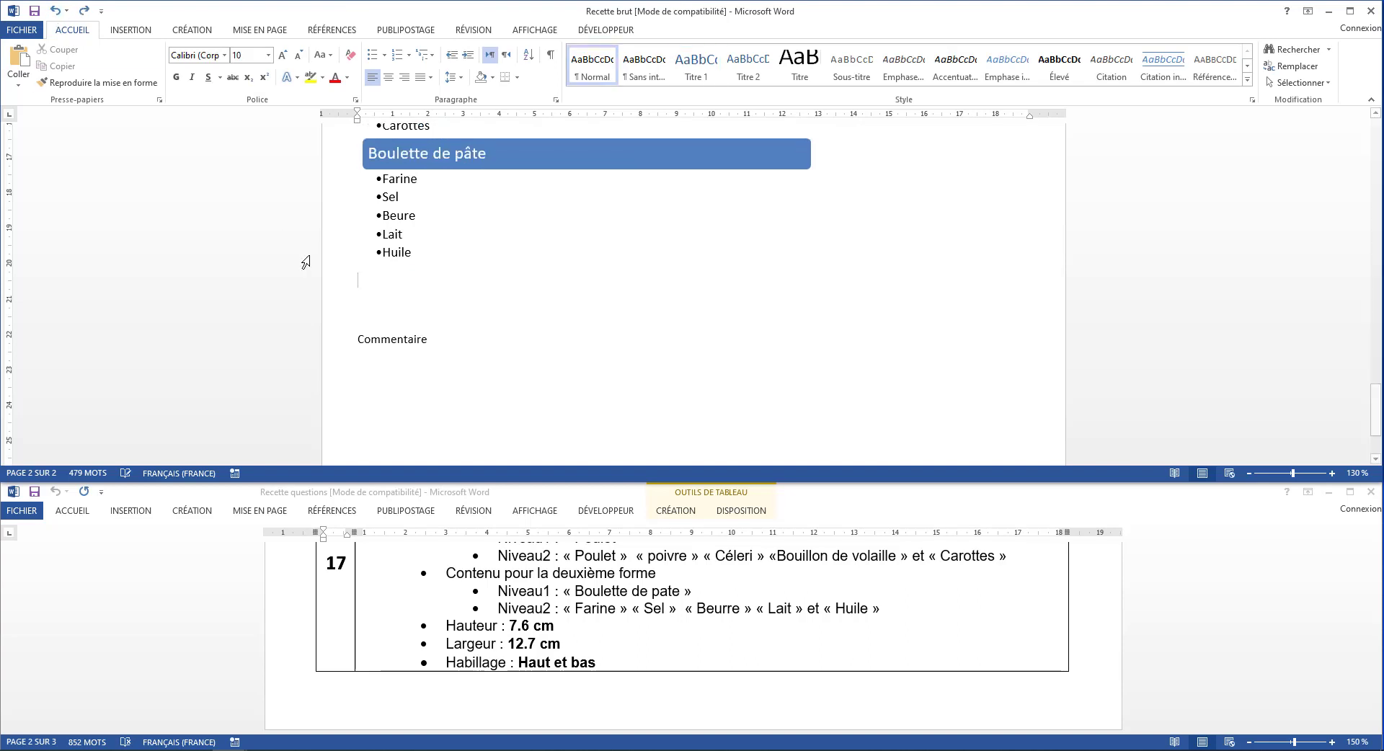
# Add a bookmark named allerRésume at the end of the Résumé title
pyautogui.scroll(1, 410, 331)
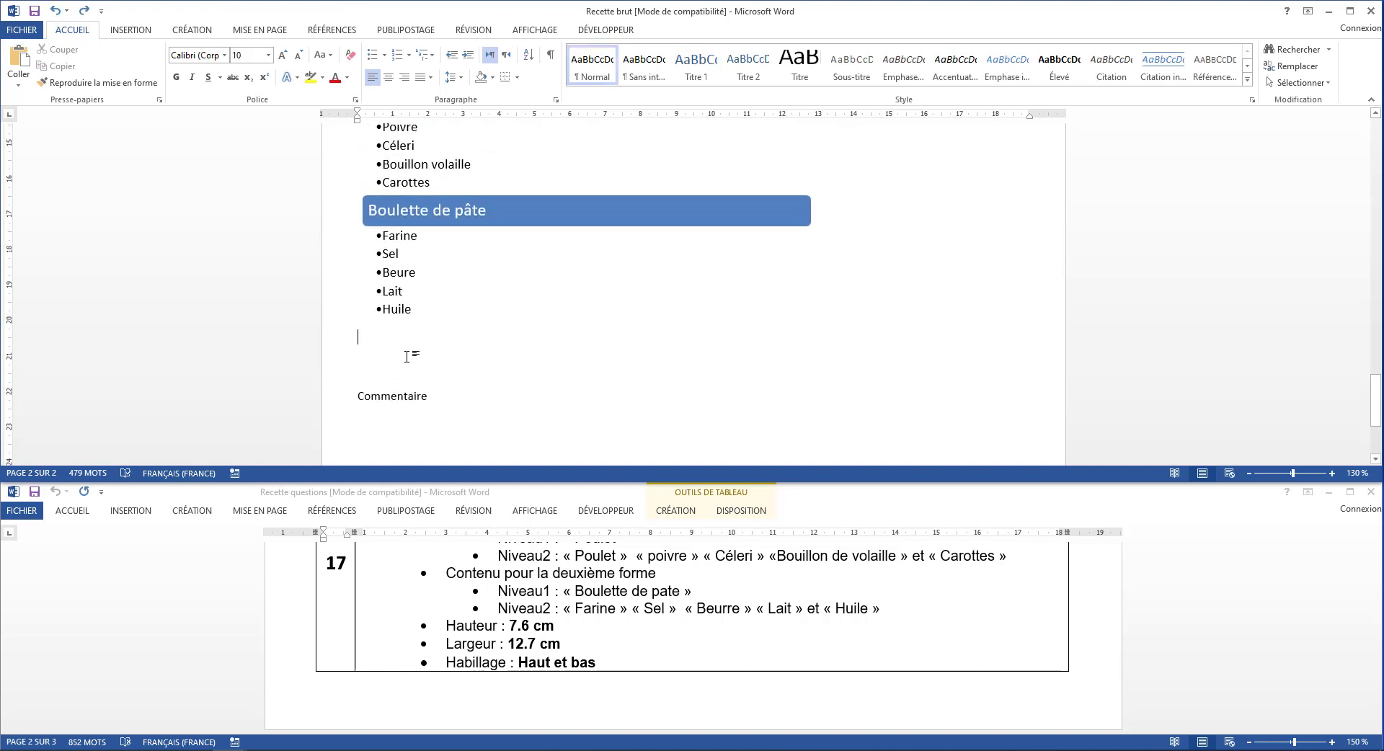
pyautogui.scroll(4, 407, 356)
pyautogui.scroll(-4, 408, 356)
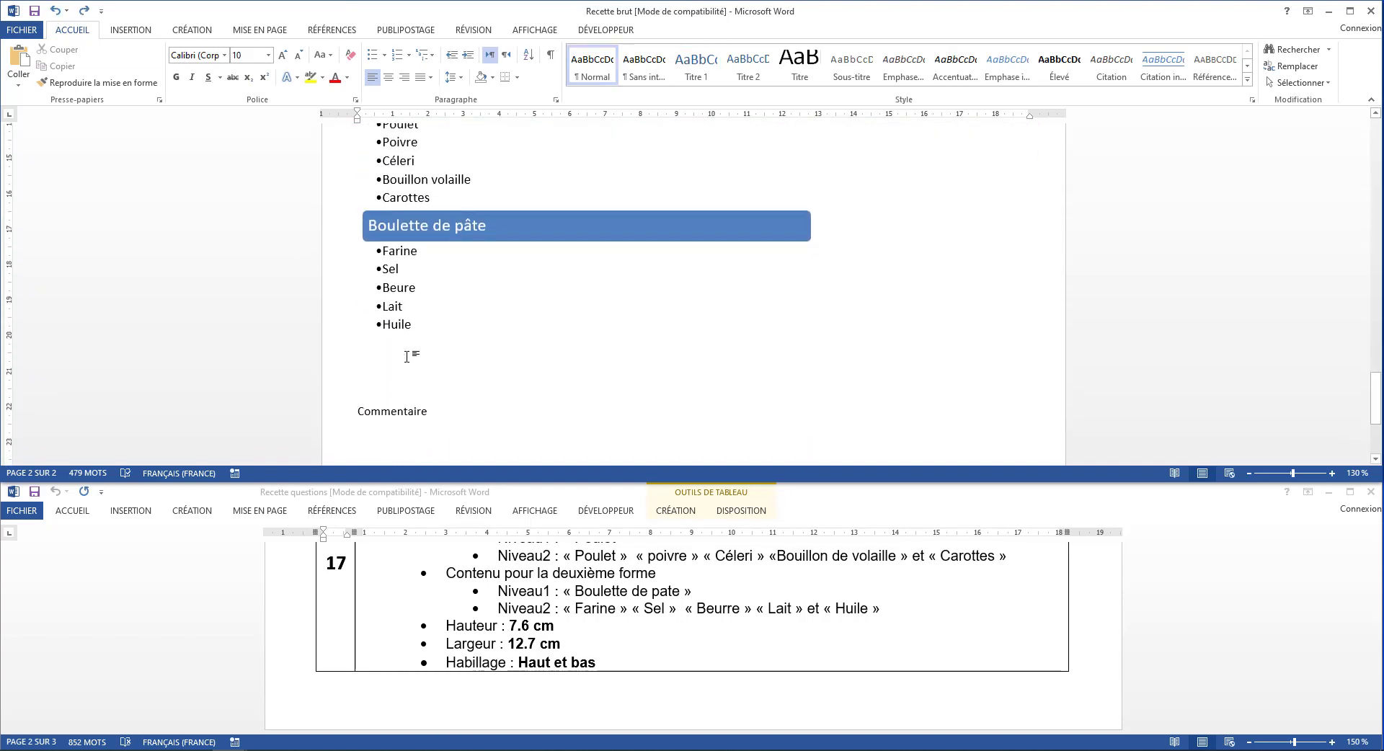
pyautogui.scroll(-5, 447, 655)
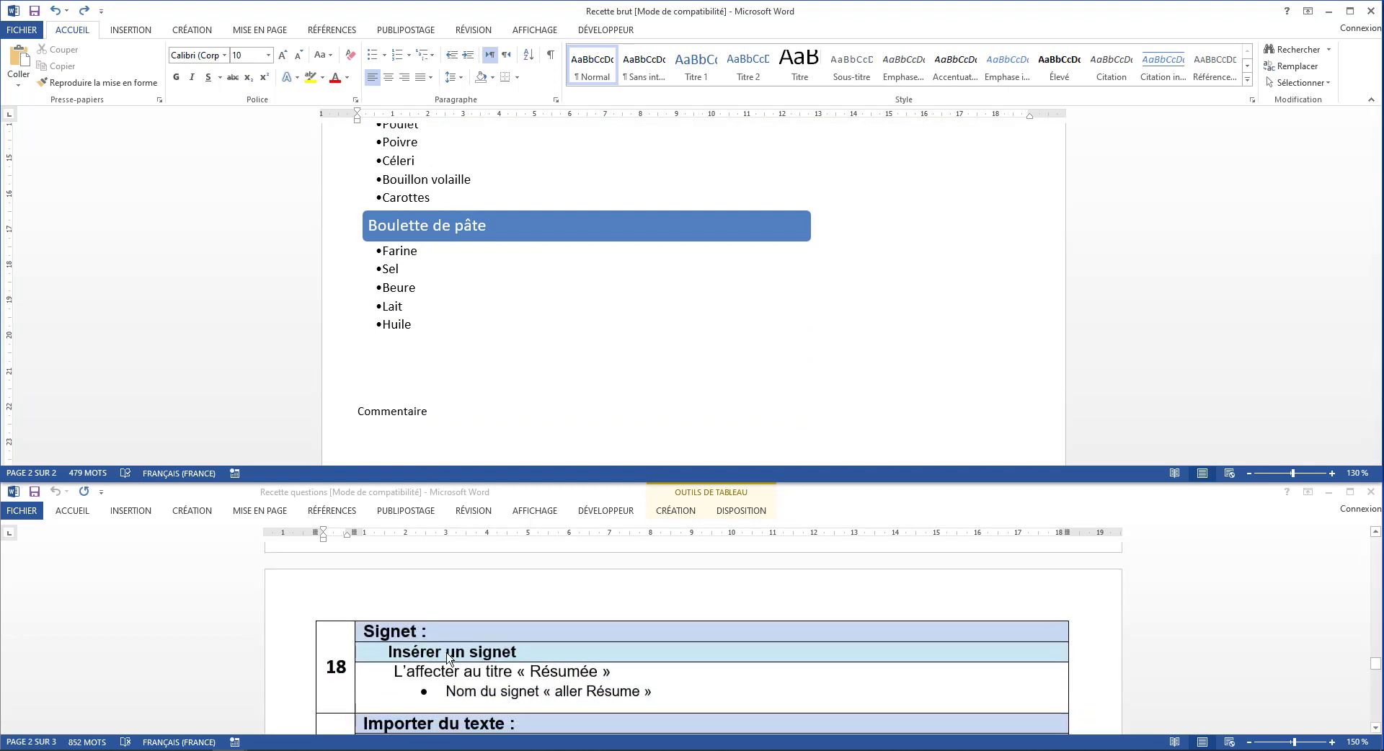
pyautogui.scroll(-1, 447, 658)
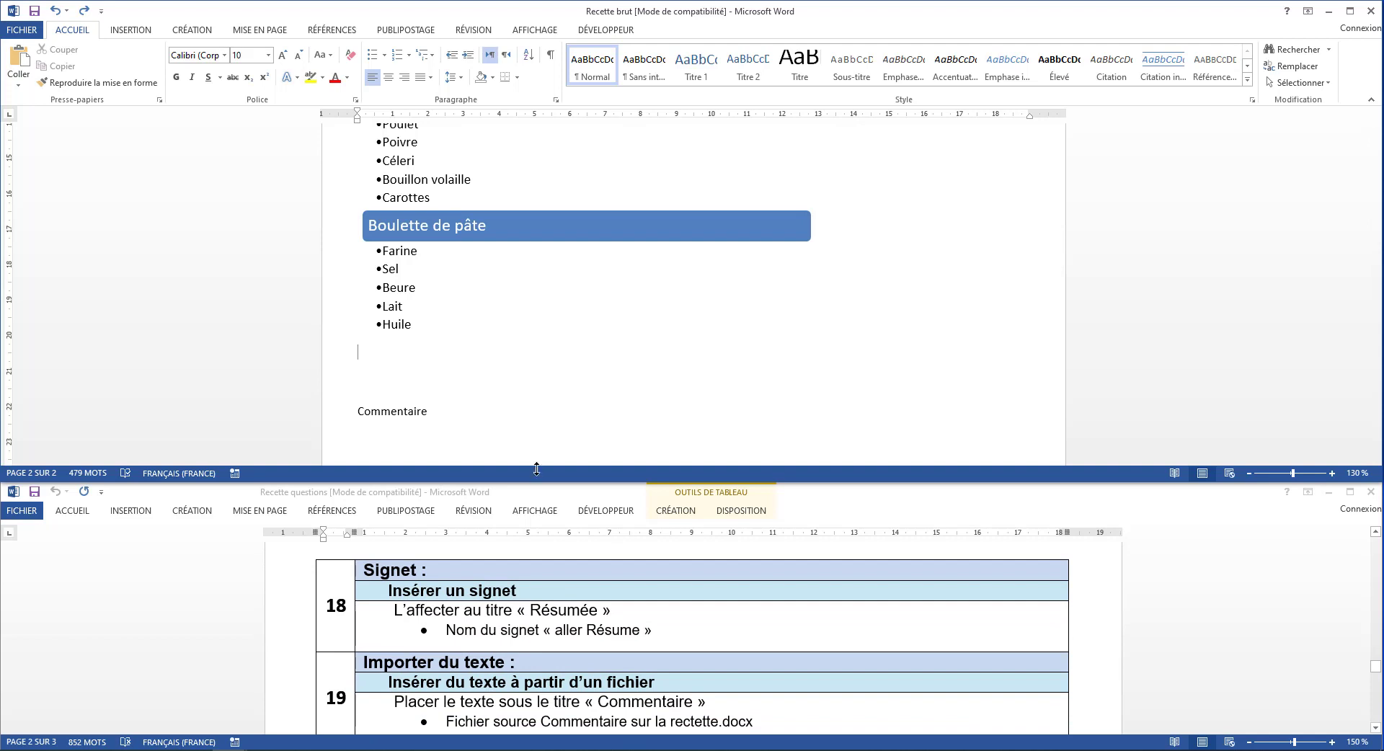
pyautogui.scroll(4, 559, 351)
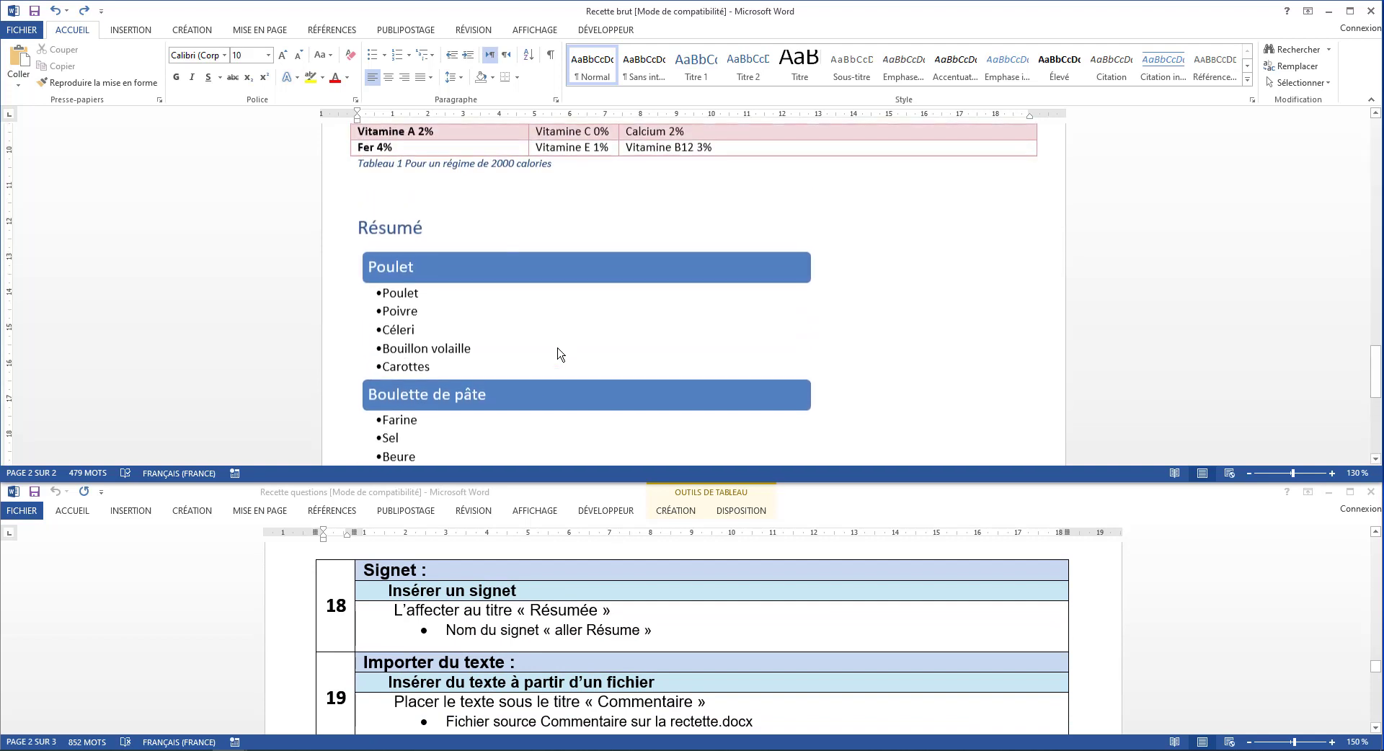
pyautogui.click(450, 230)
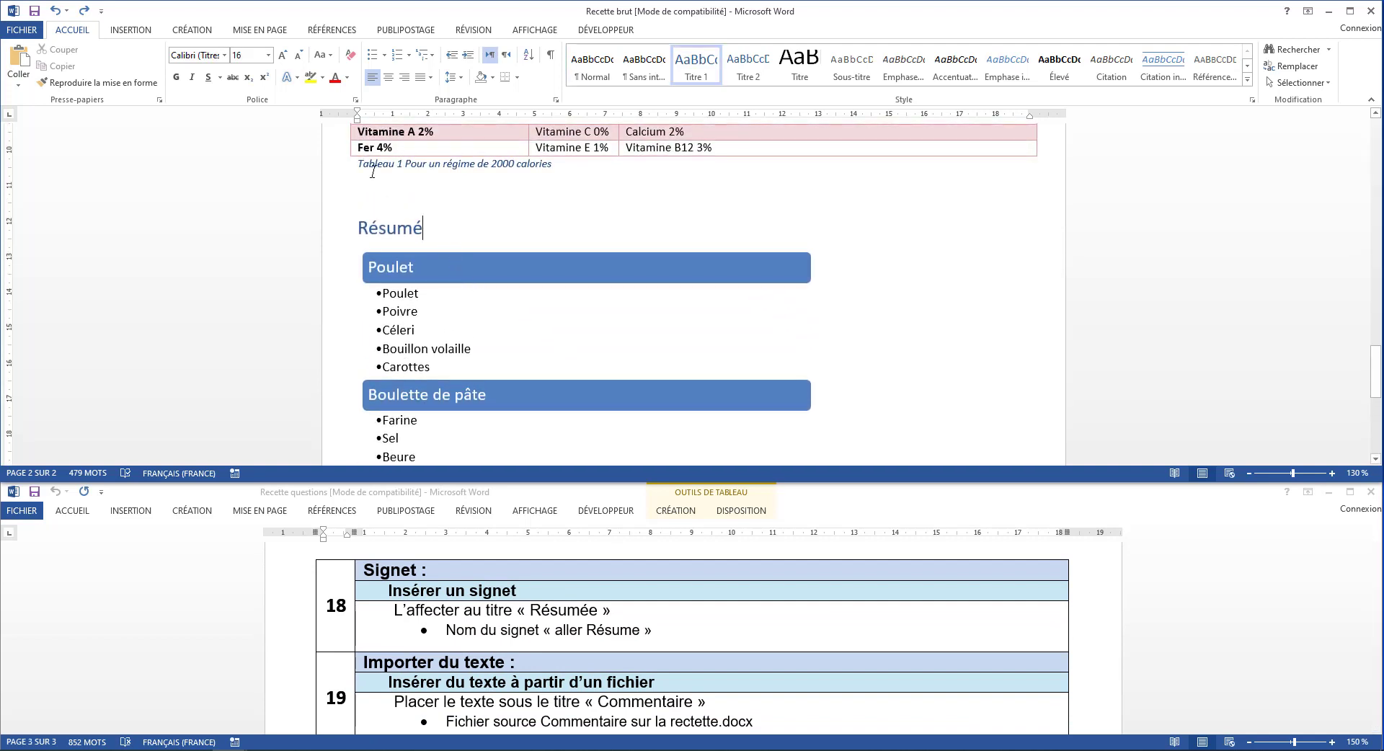
pyautogui.click(142, 30)
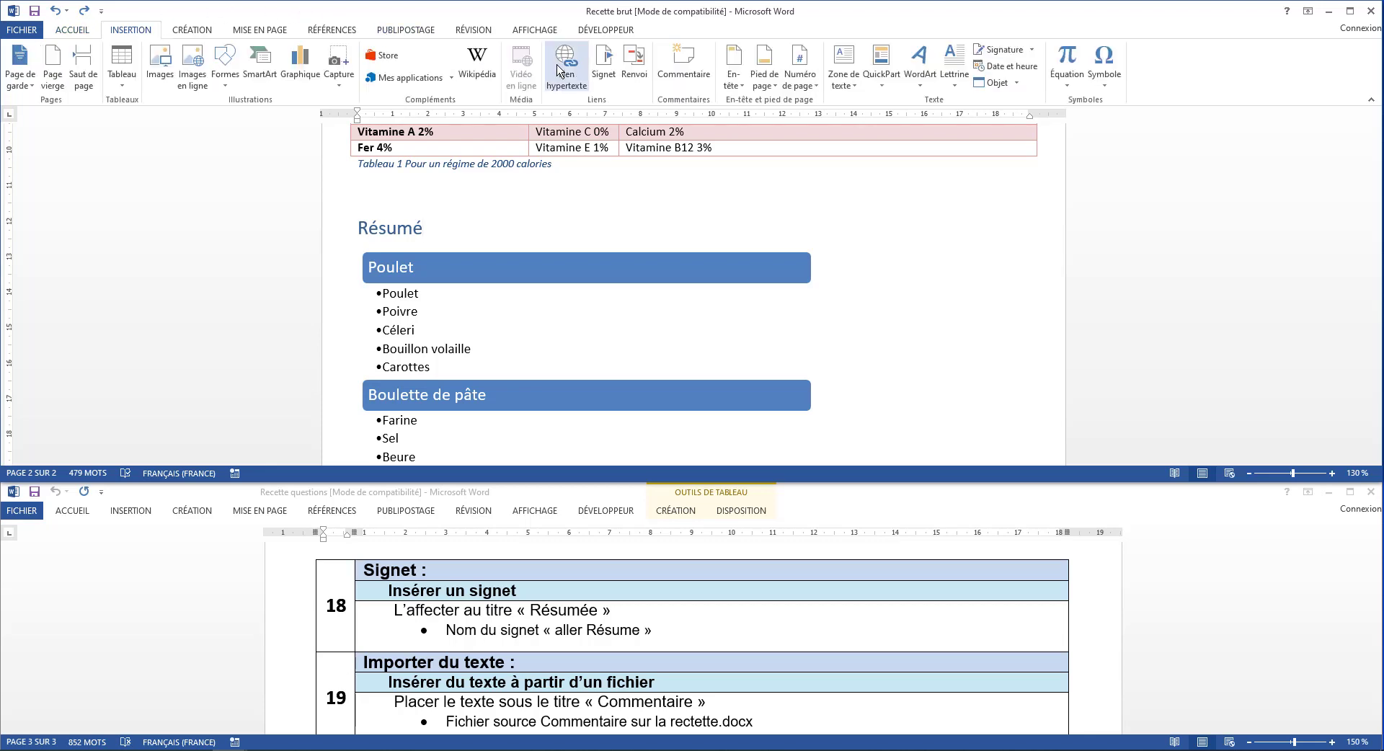
pyautogui.click(608, 77)
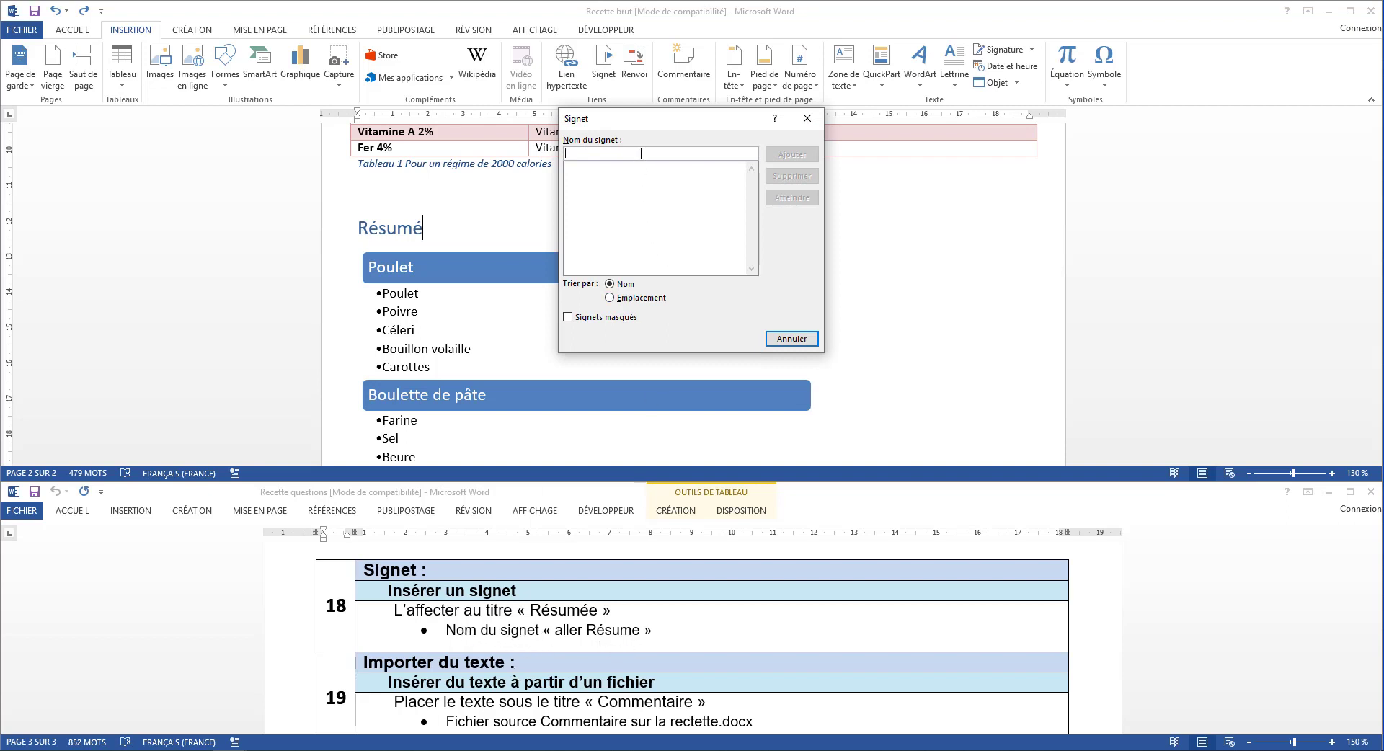
pyautogui.write('allerRésume')
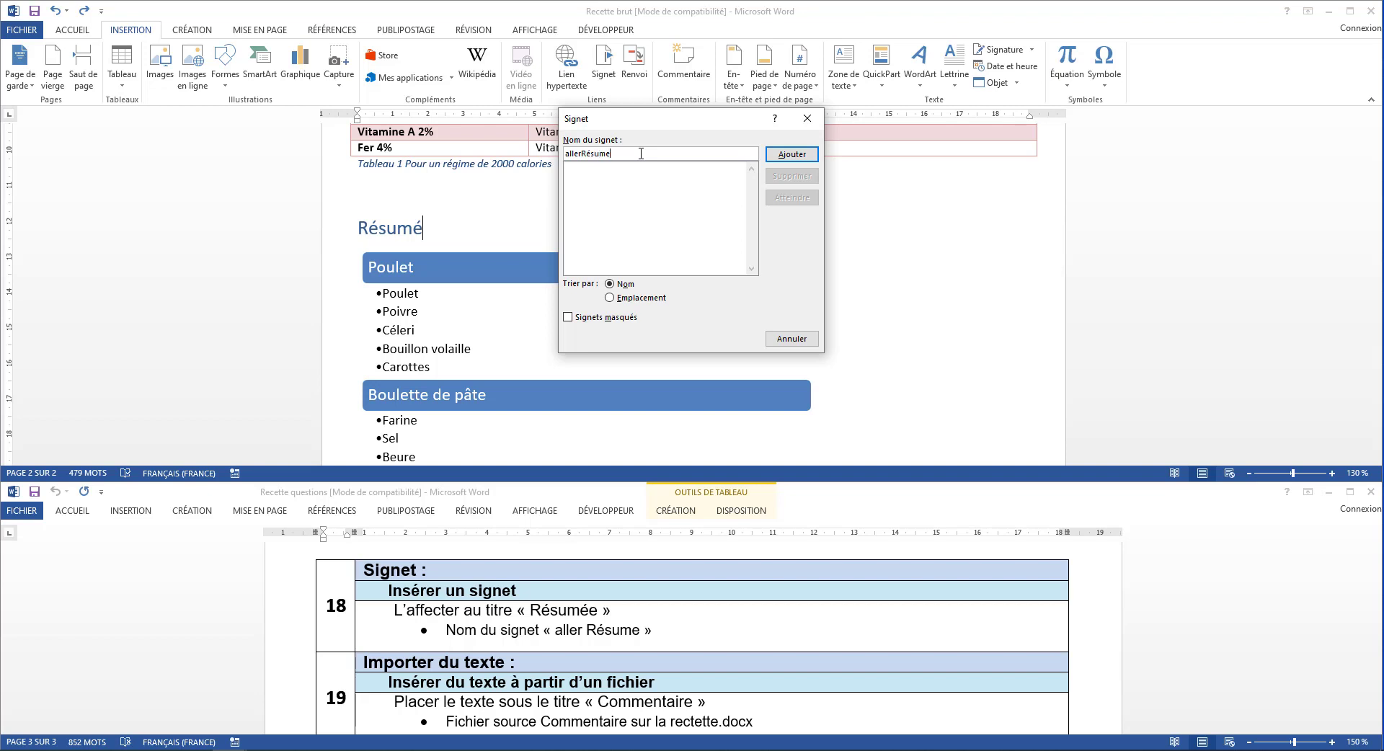
pyautogui.click(806, 157)
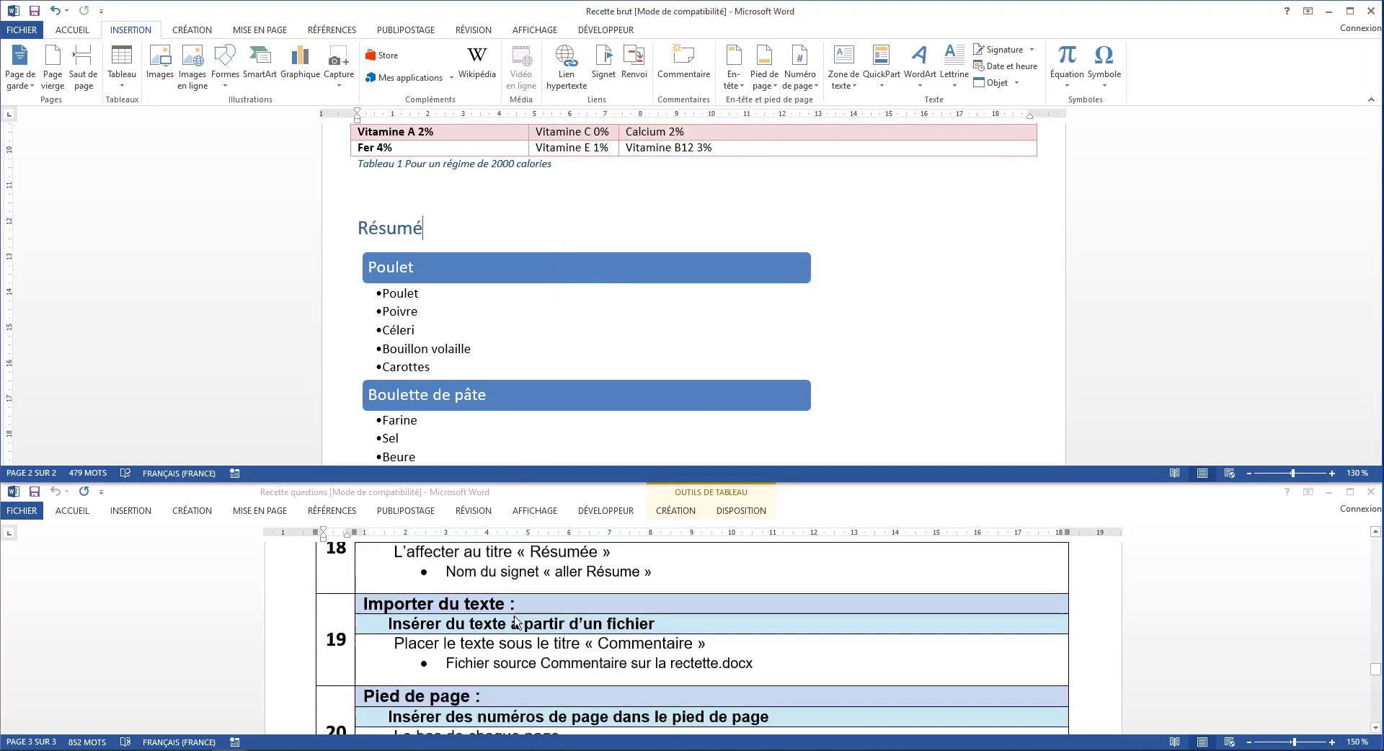
# Insert the text of the file commentaires sur la recette from the desktop's Recette folder on a new line under Commentaire
pyautogui.scroll(-3, 516, 621)
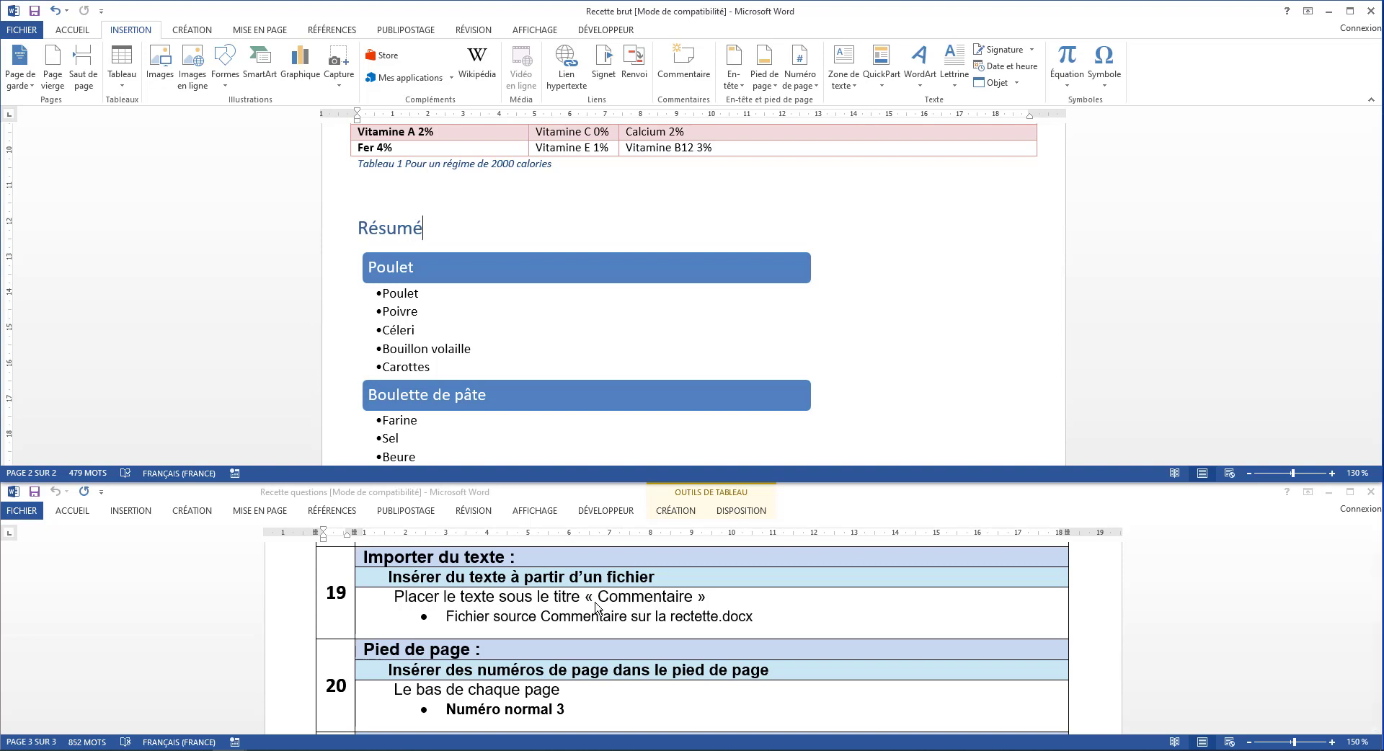
pyautogui.scroll(-5, 603, 429)
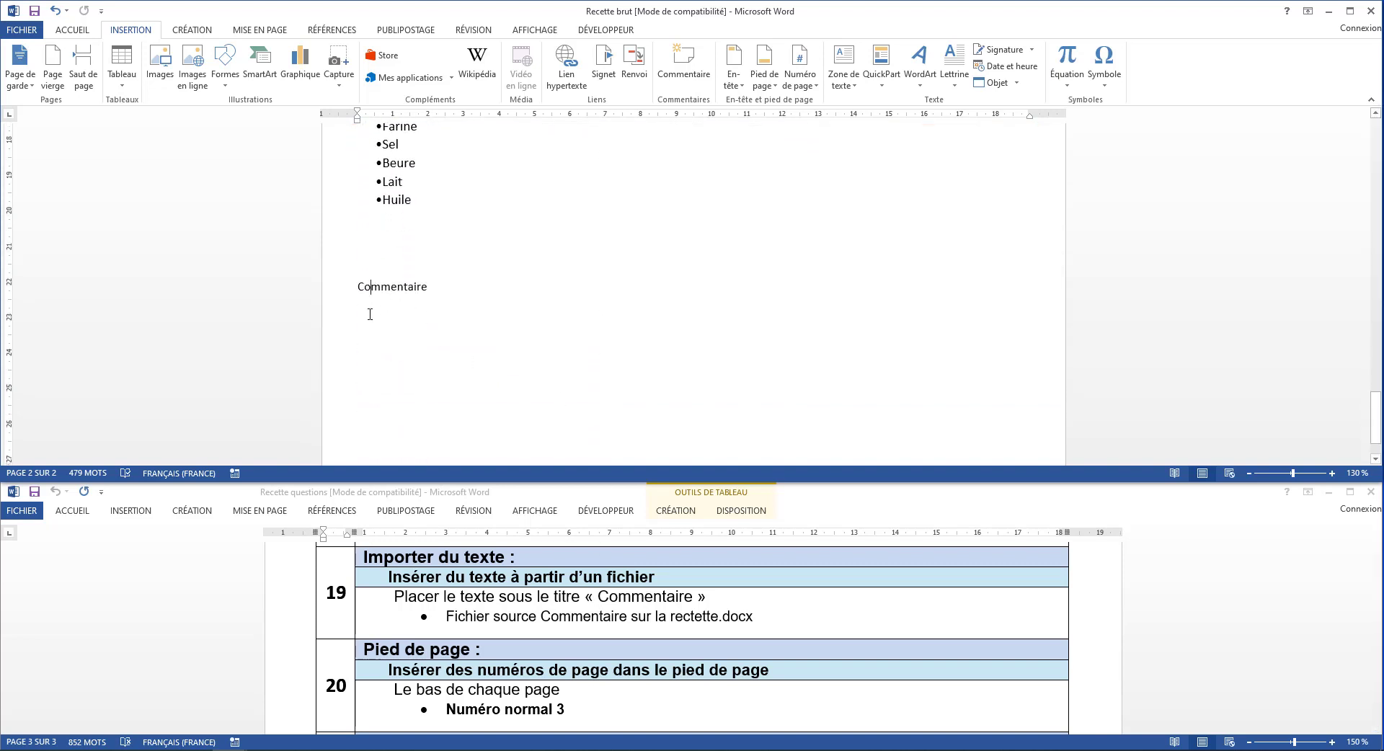
pyautogui.click(464, 321)
pyautogui.press('Return')
pyautogui.click(1015, 84)
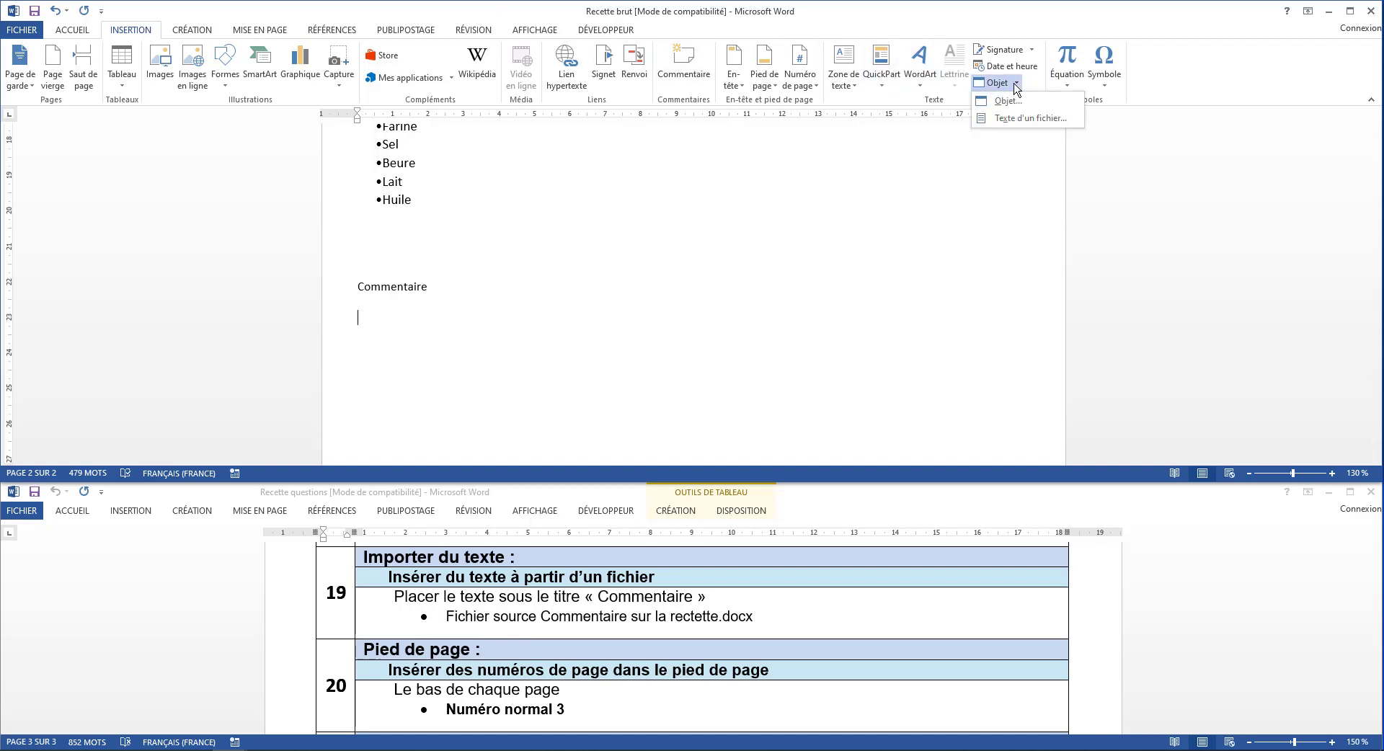
pyautogui.click(1041, 123)
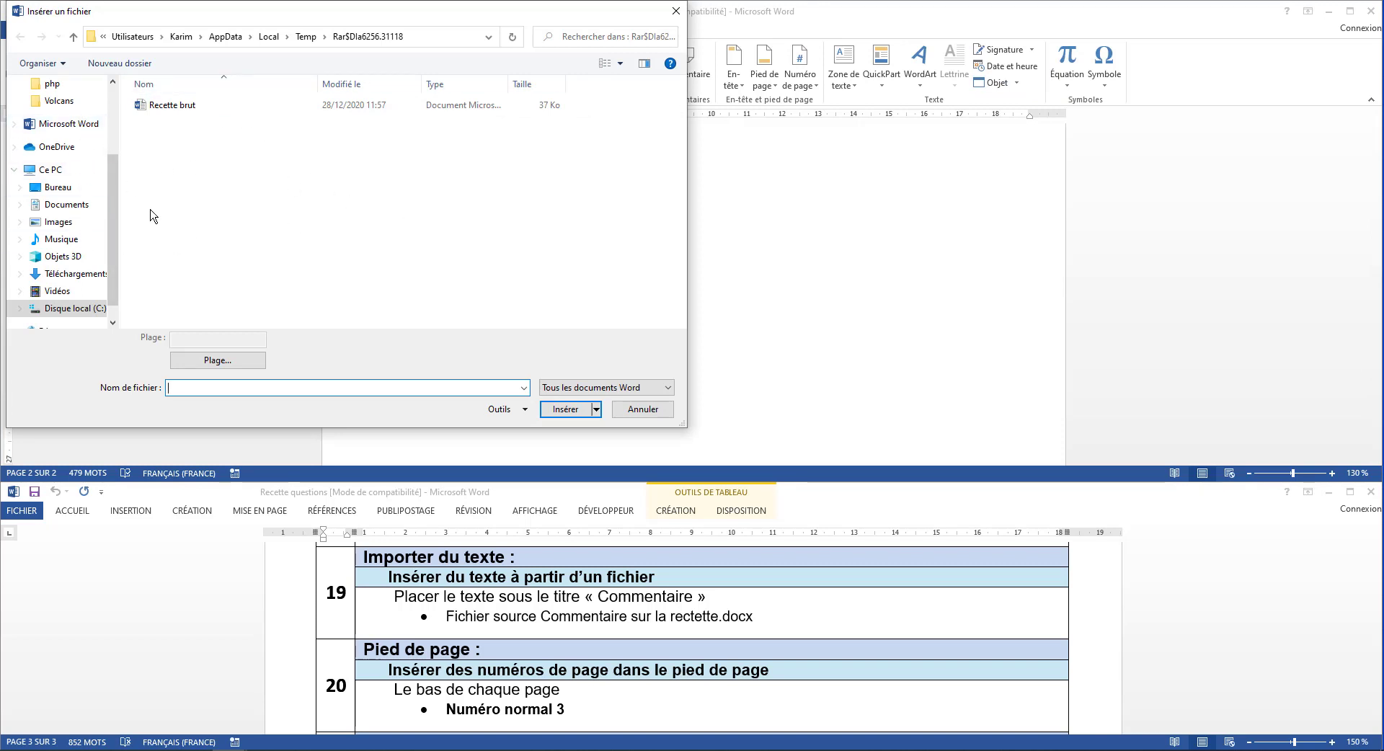
pyautogui.click(70, 192)
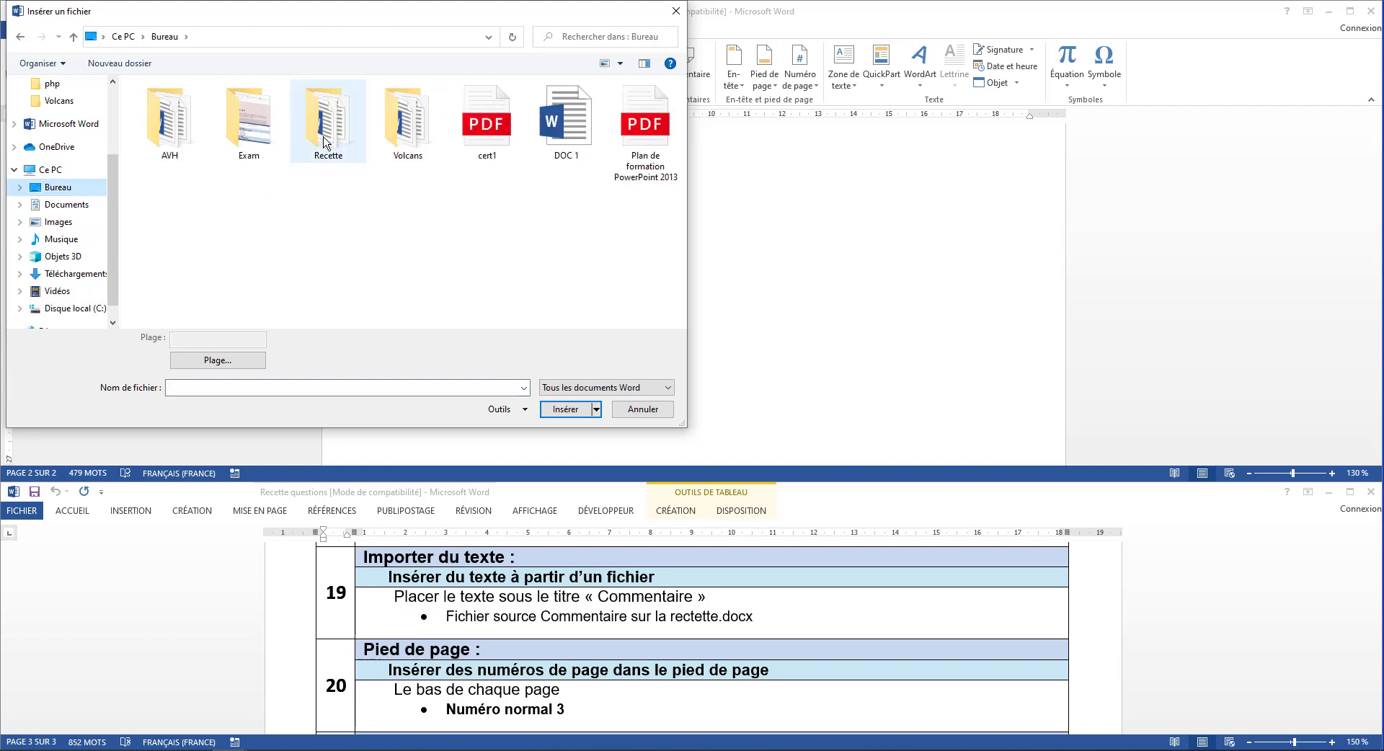
pyautogui.doubleClick(327, 133)
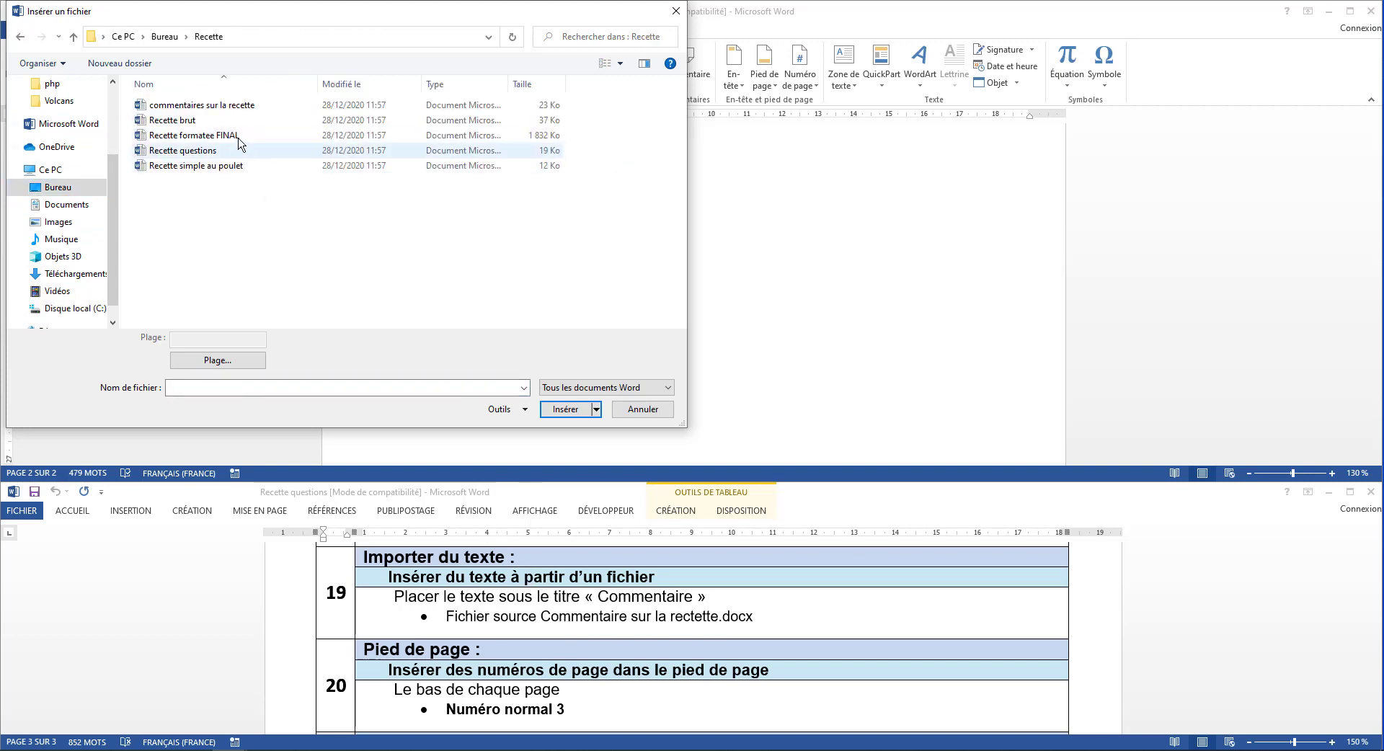
pyautogui.click(225, 106)
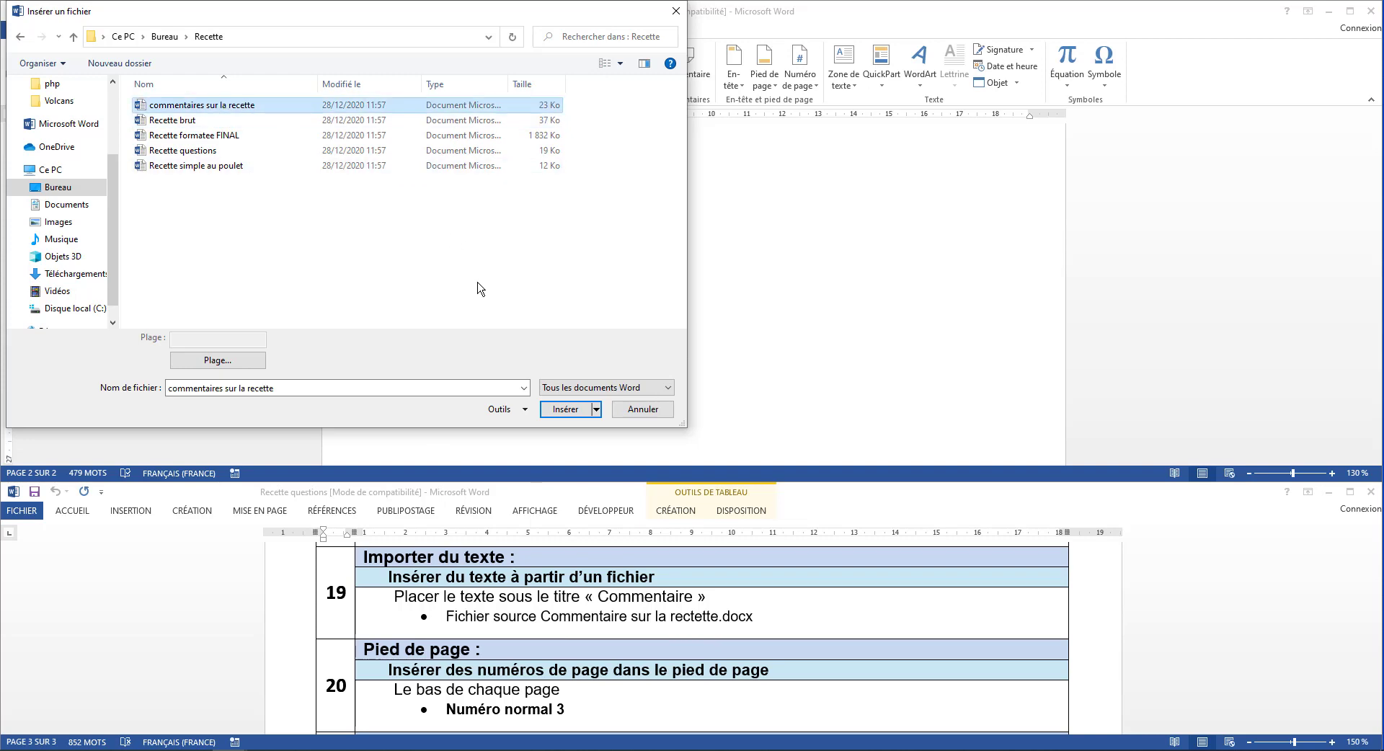
pyautogui.click(565, 409)
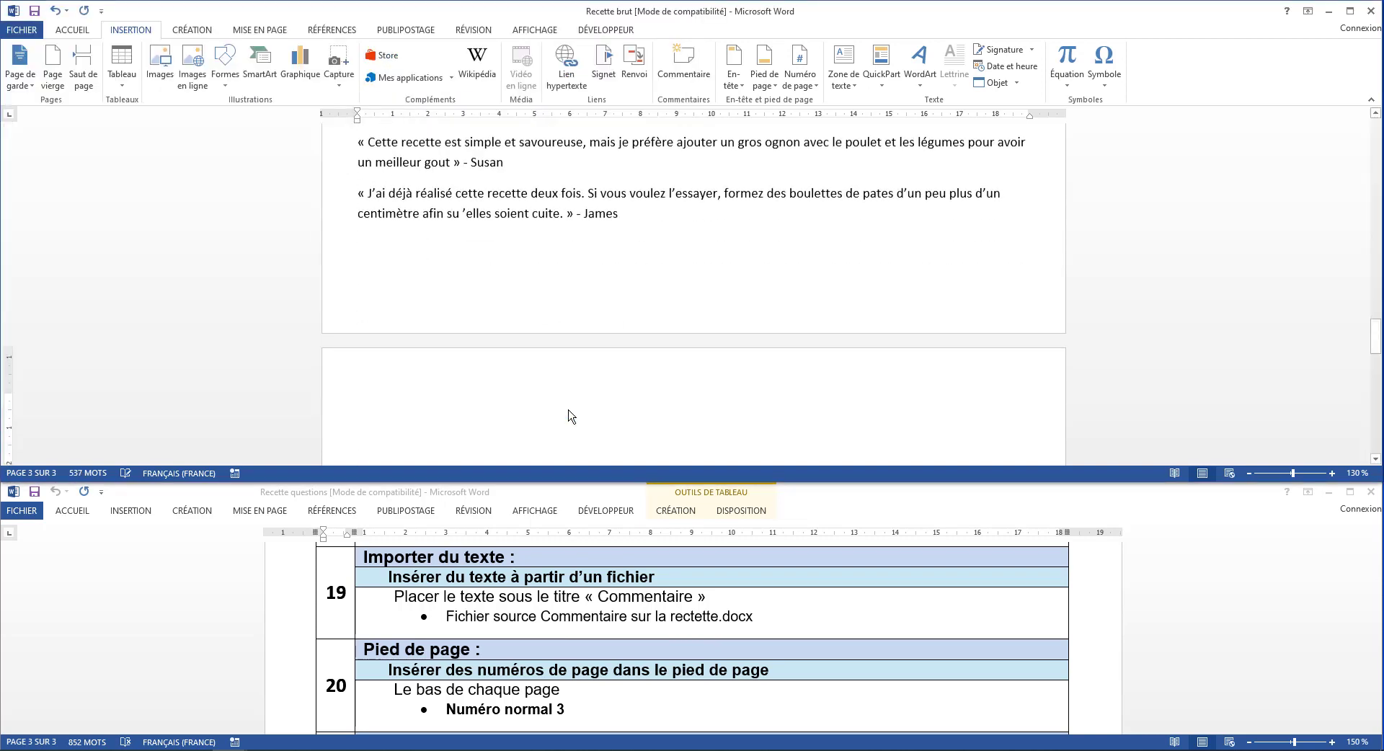
# Remove the empty paragraphs after the last imported comment so the document ends with that comment
pyautogui.press('BackSpace')
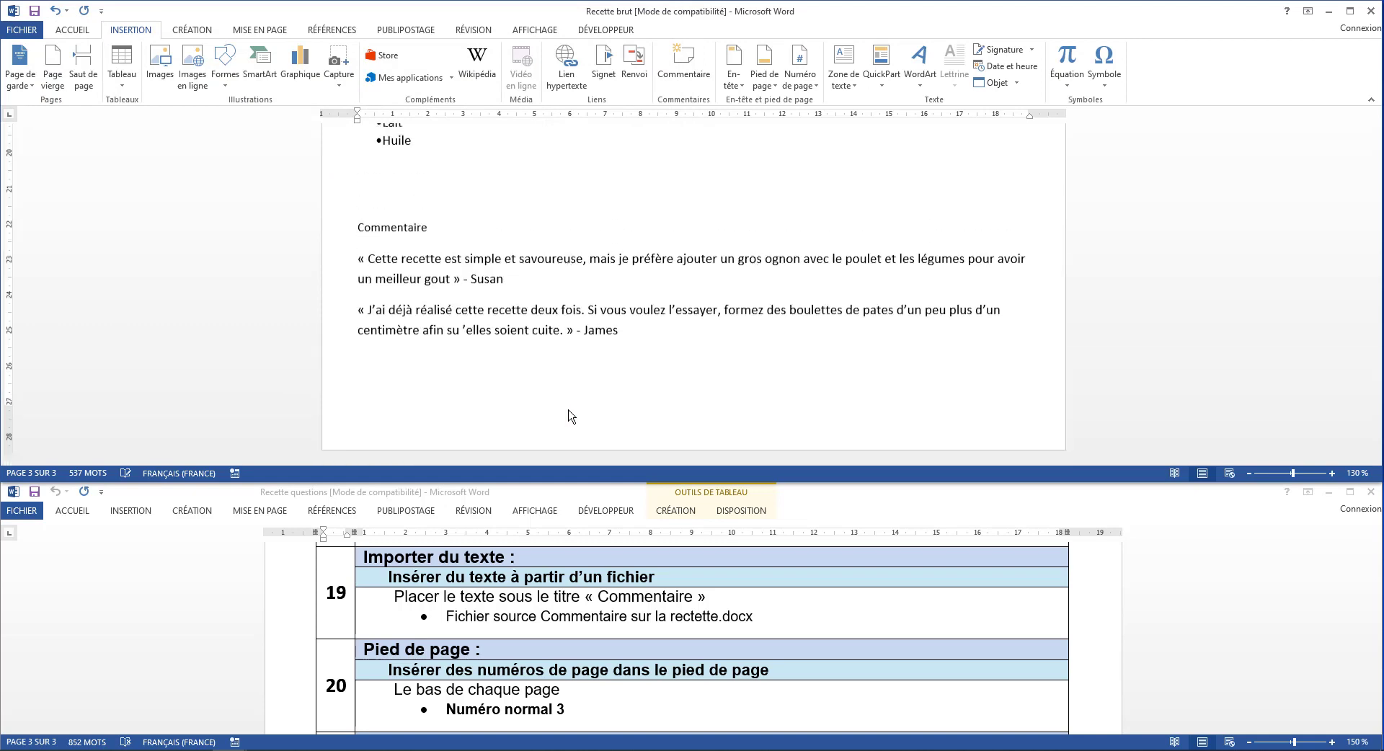
pyautogui.press('BackSpace')
pyautogui.press('BackSpace')
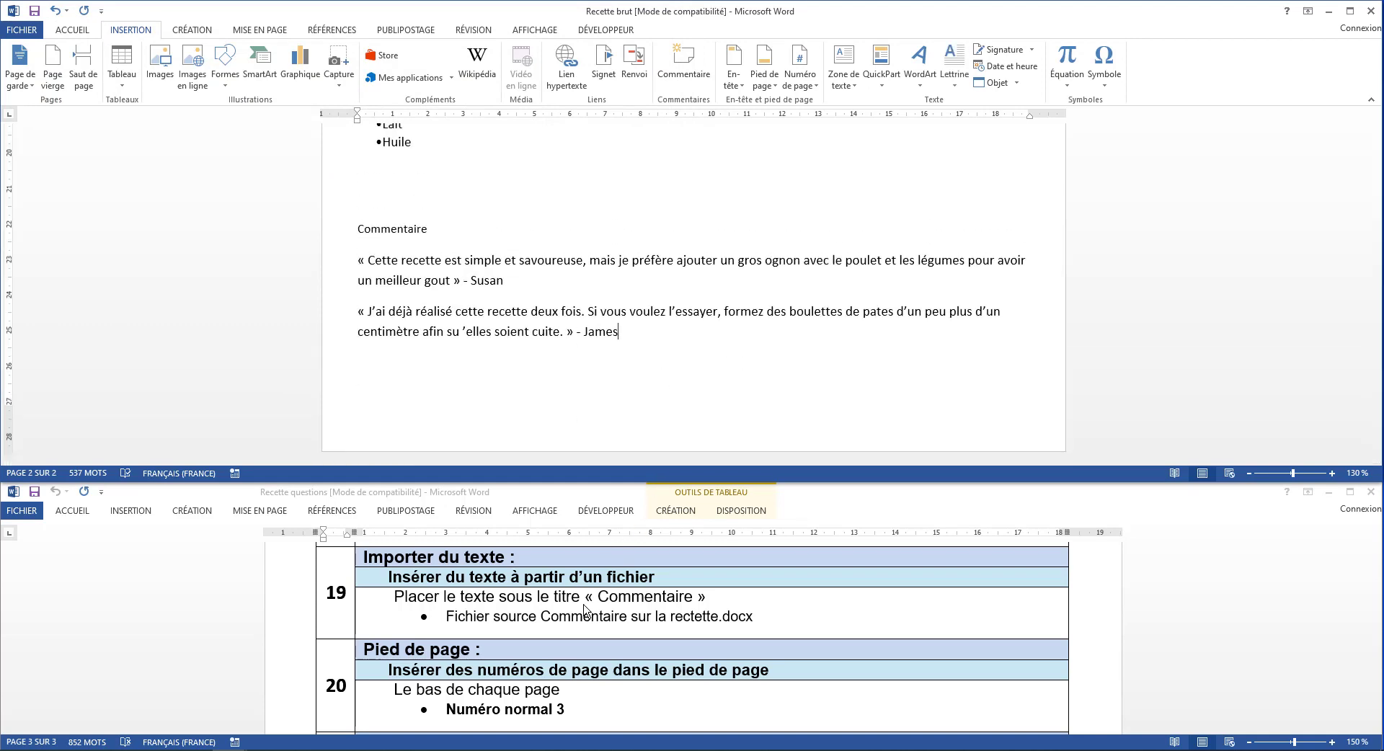
# Insert page numbers in the footer of every page using the Numéro normal 3 style, and return to the document body
pyautogui.scroll(-1, 585, 609)
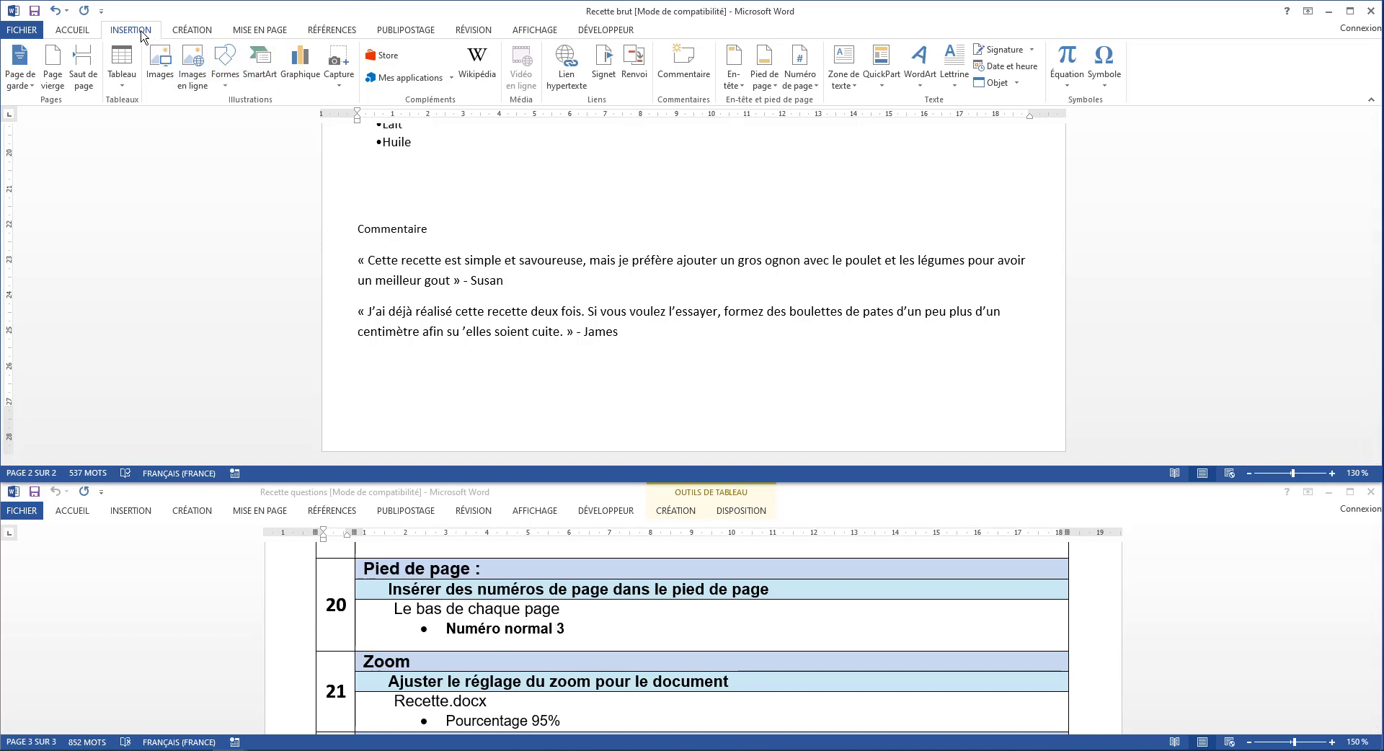
pyautogui.click(810, 86)
pyautogui.moveTo(836, 123)
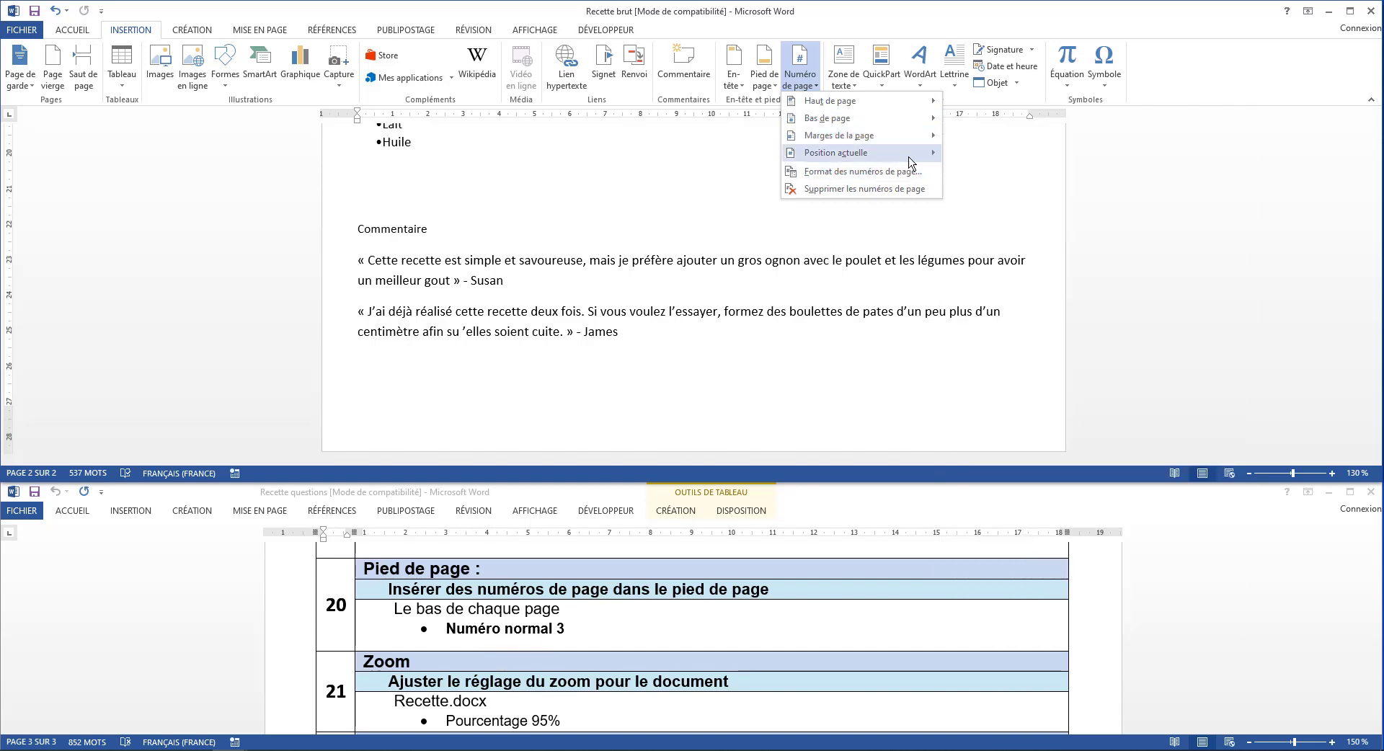
pyautogui.moveTo(927, 129)
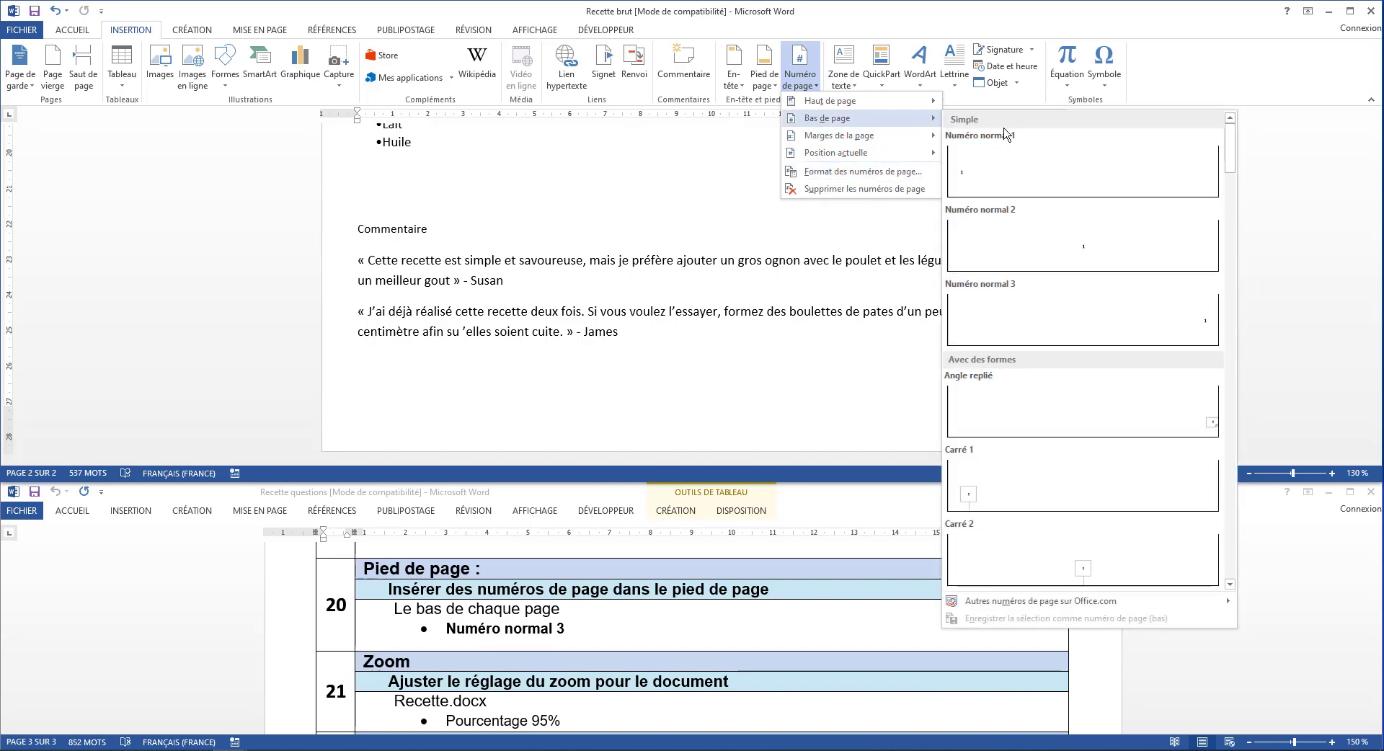
pyautogui.click(1007, 296)
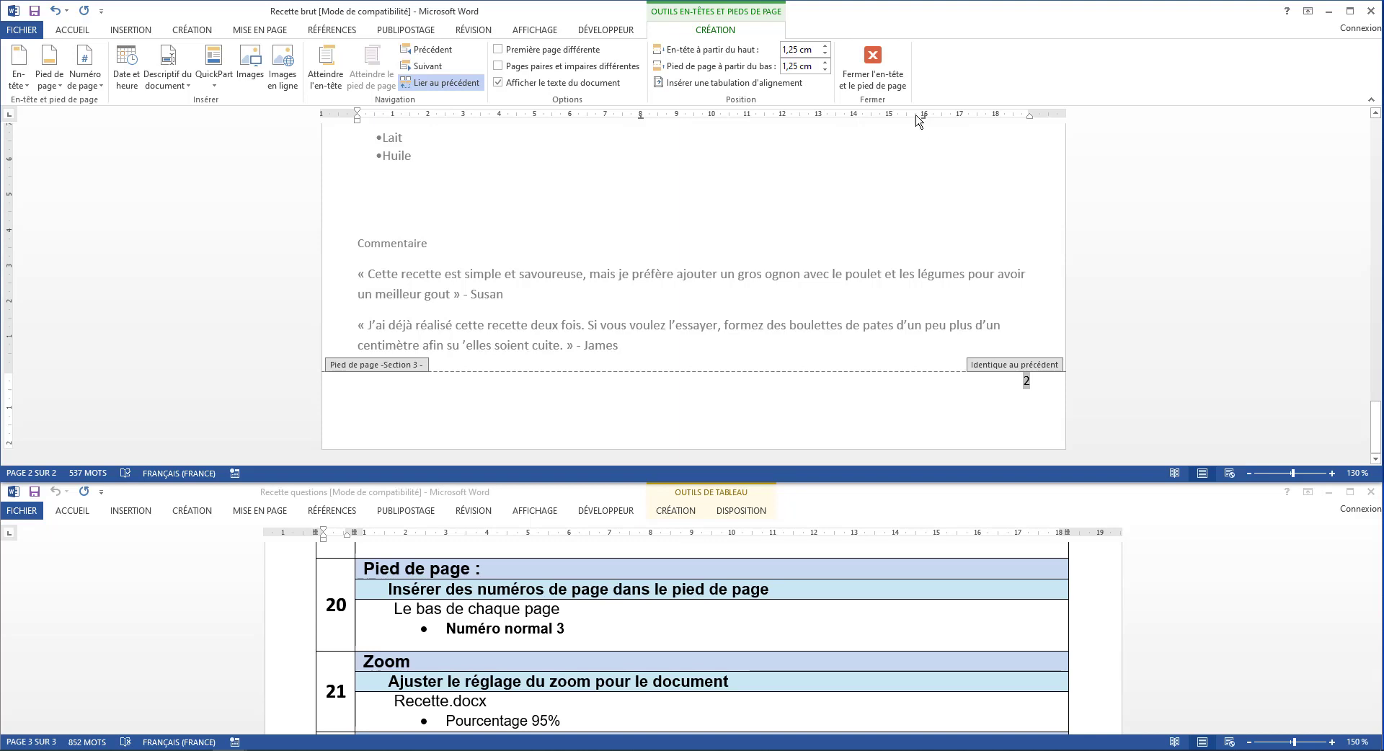
pyautogui.click(884, 68)
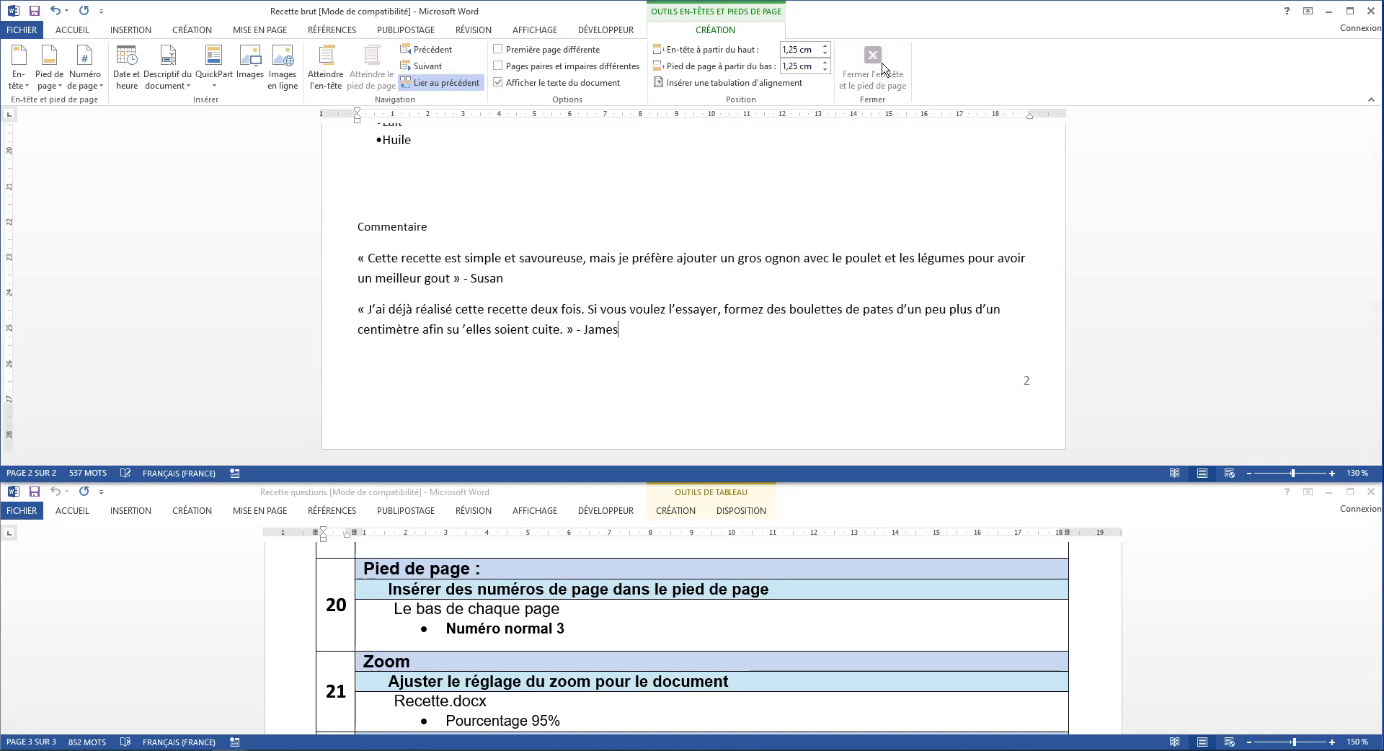
# Set the recipe document's zoom to 95% and look over both of its pages
pyautogui.scroll(-3, 503, 631)
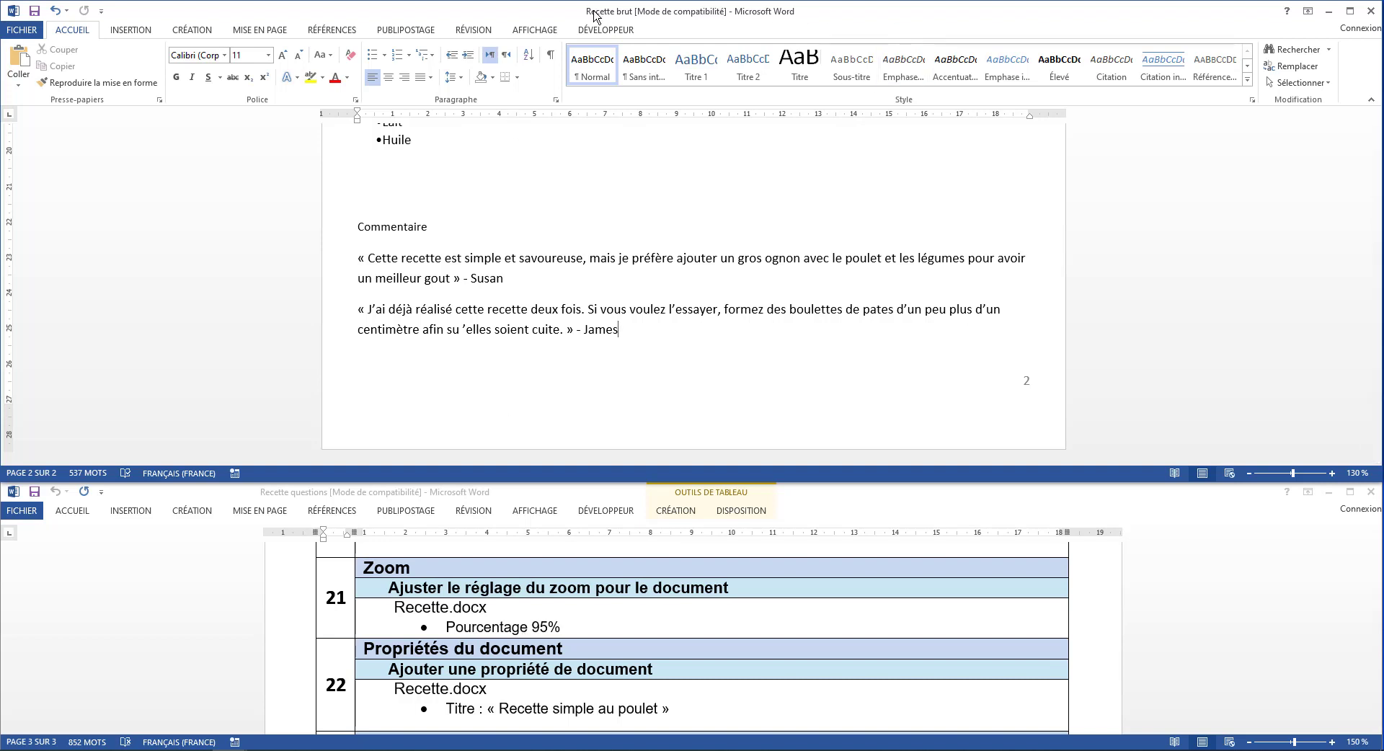
pyautogui.click(533, 30)
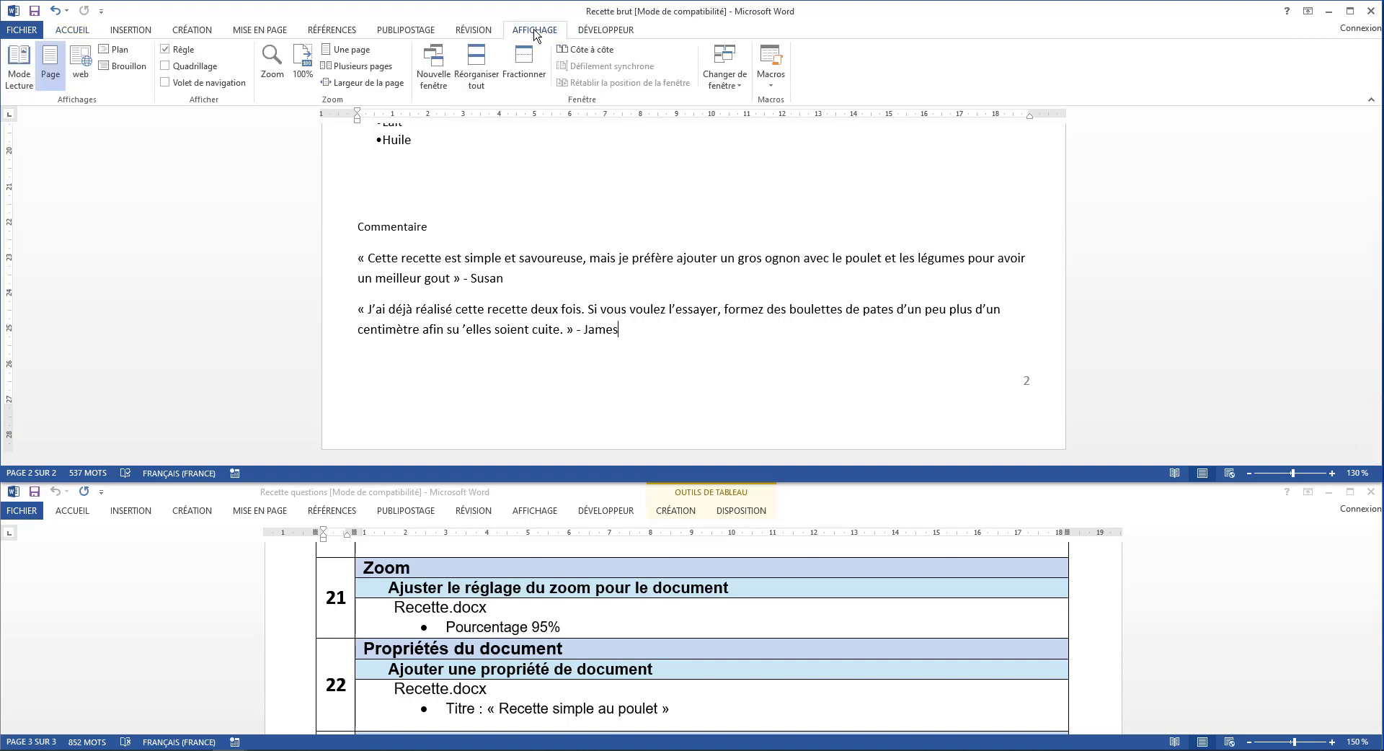
pyautogui.click(272, 72)
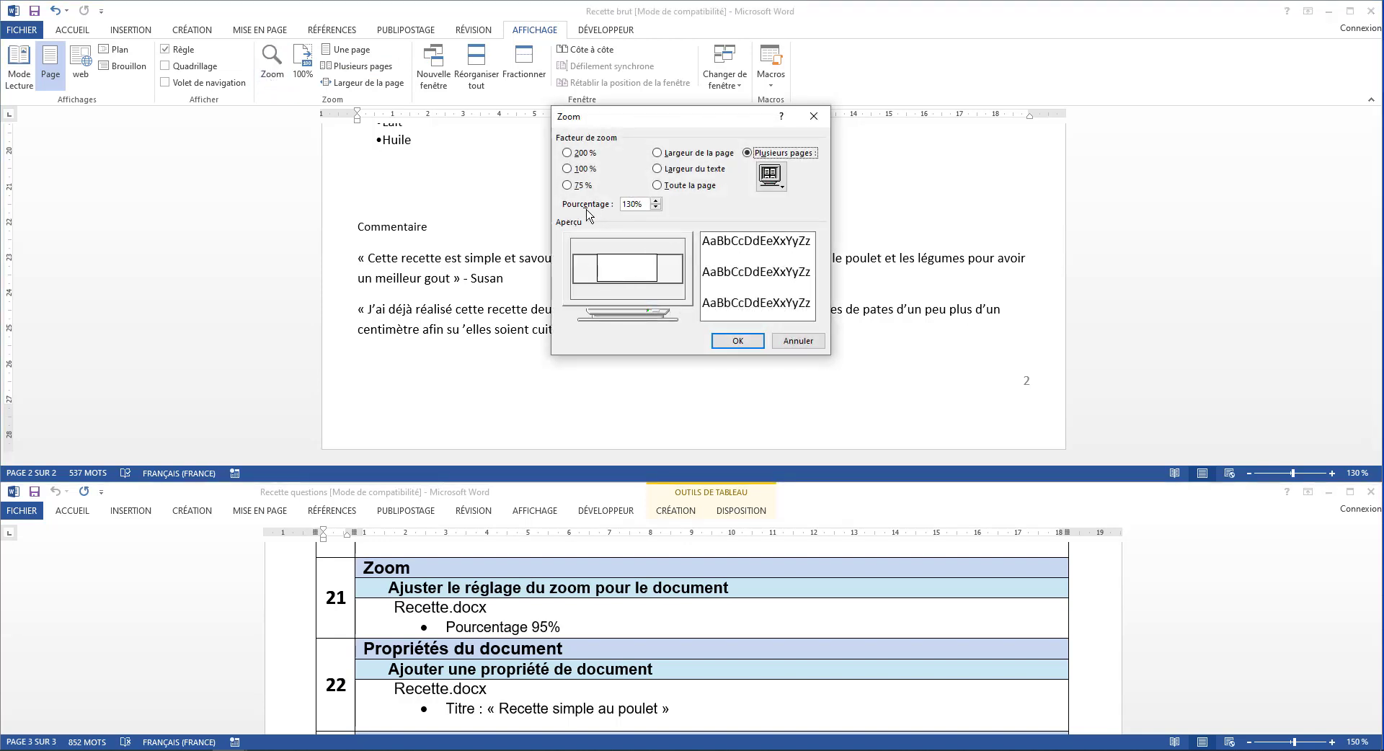
pyautogui.moveTo(637, 206); pyautogui.dragTo(572, 203)
pyautogui.write('95')
pyautogui.click(730, 344)
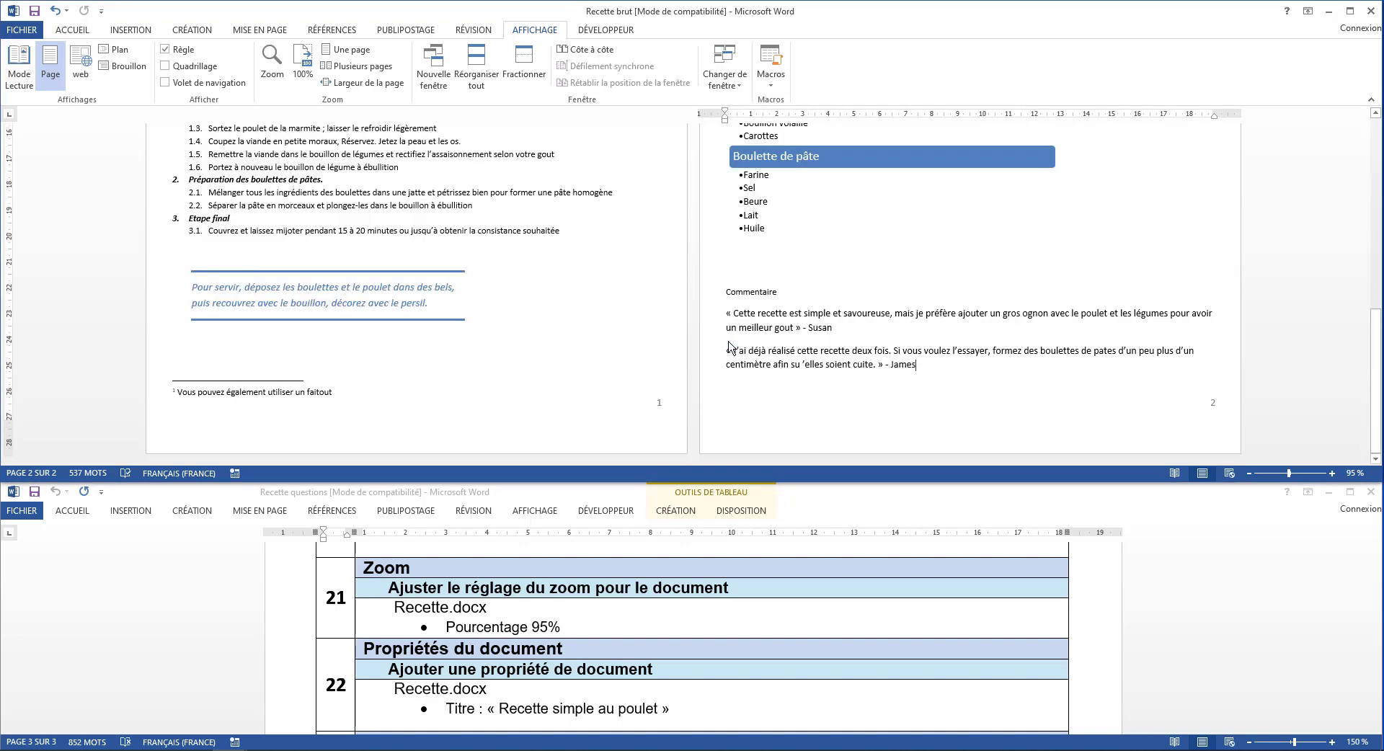
pyautogui.scroll(10, 730, 347)
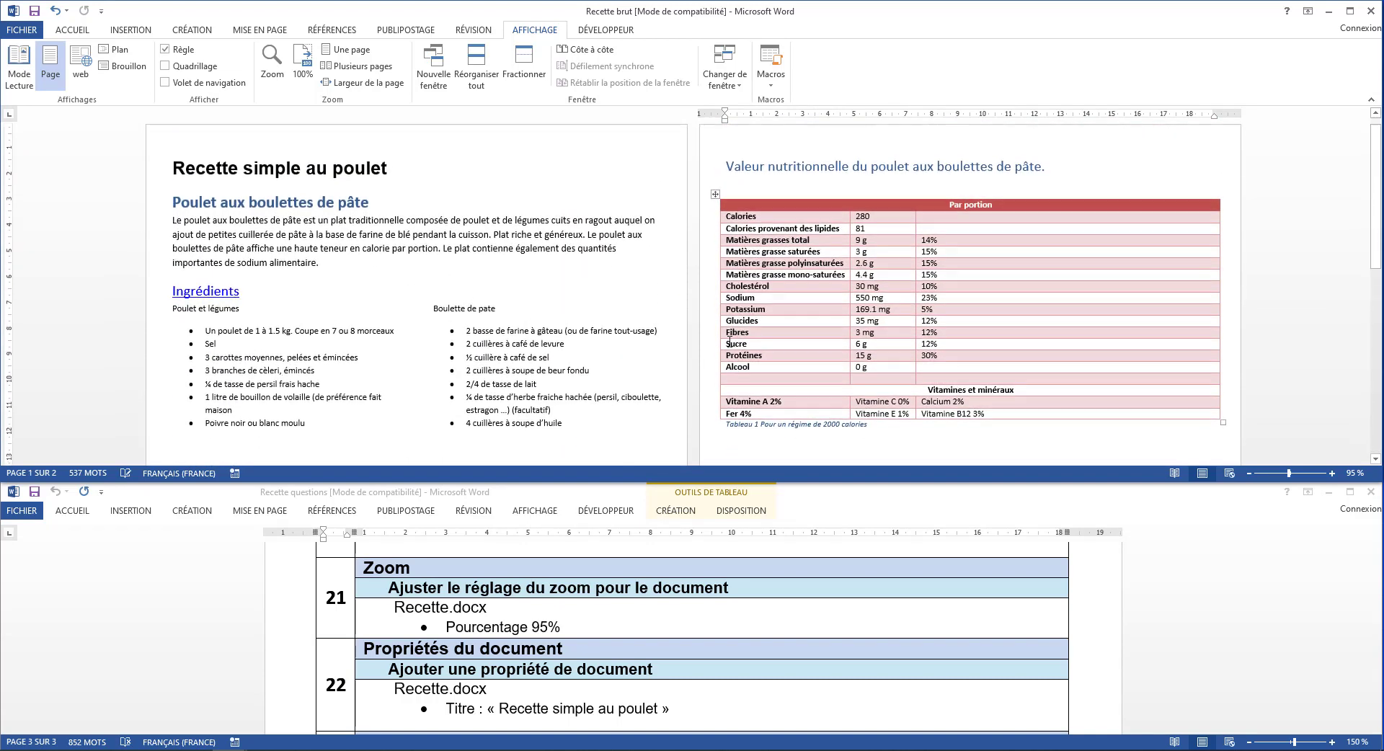
pyautogui.scroll(-10, 729, 343)
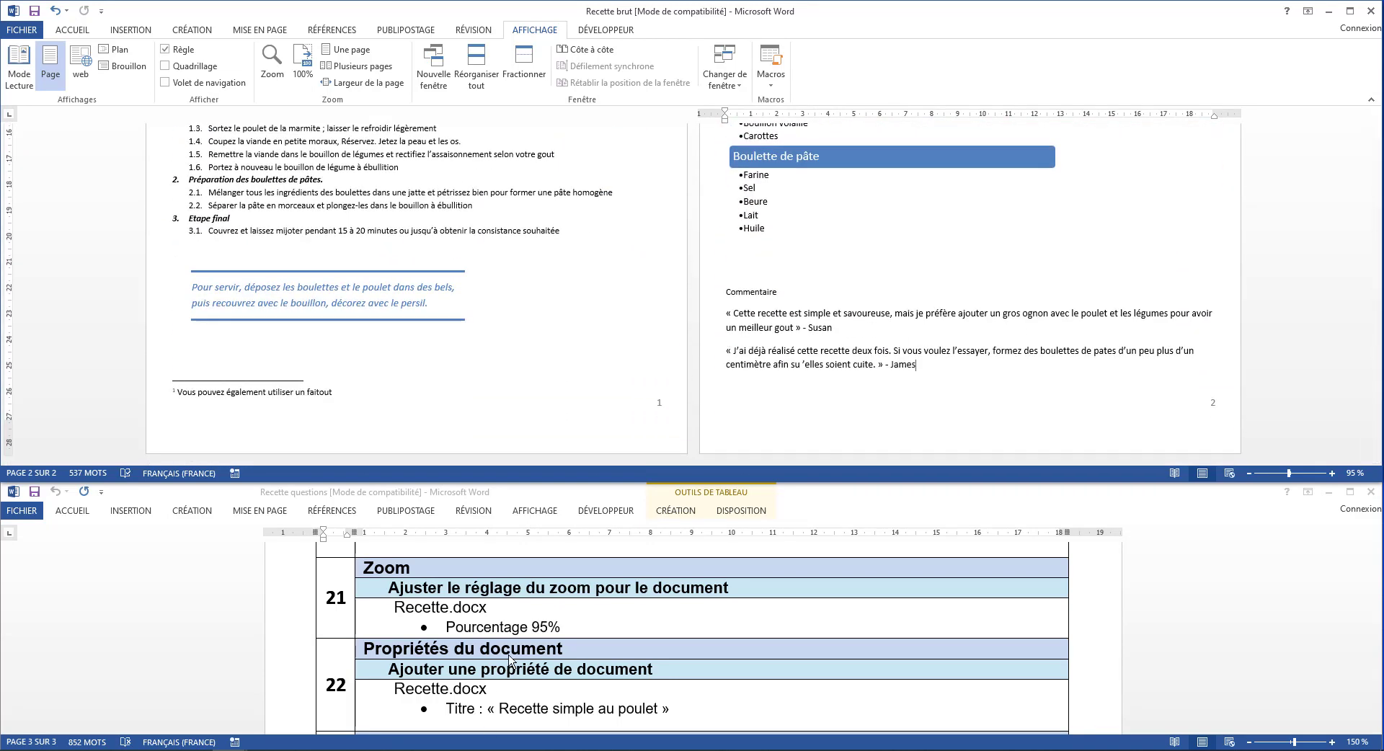
# Set the recipe document's Titre property to Recette simple au poulet
pyautogui.scroll(-3, 509, 657)
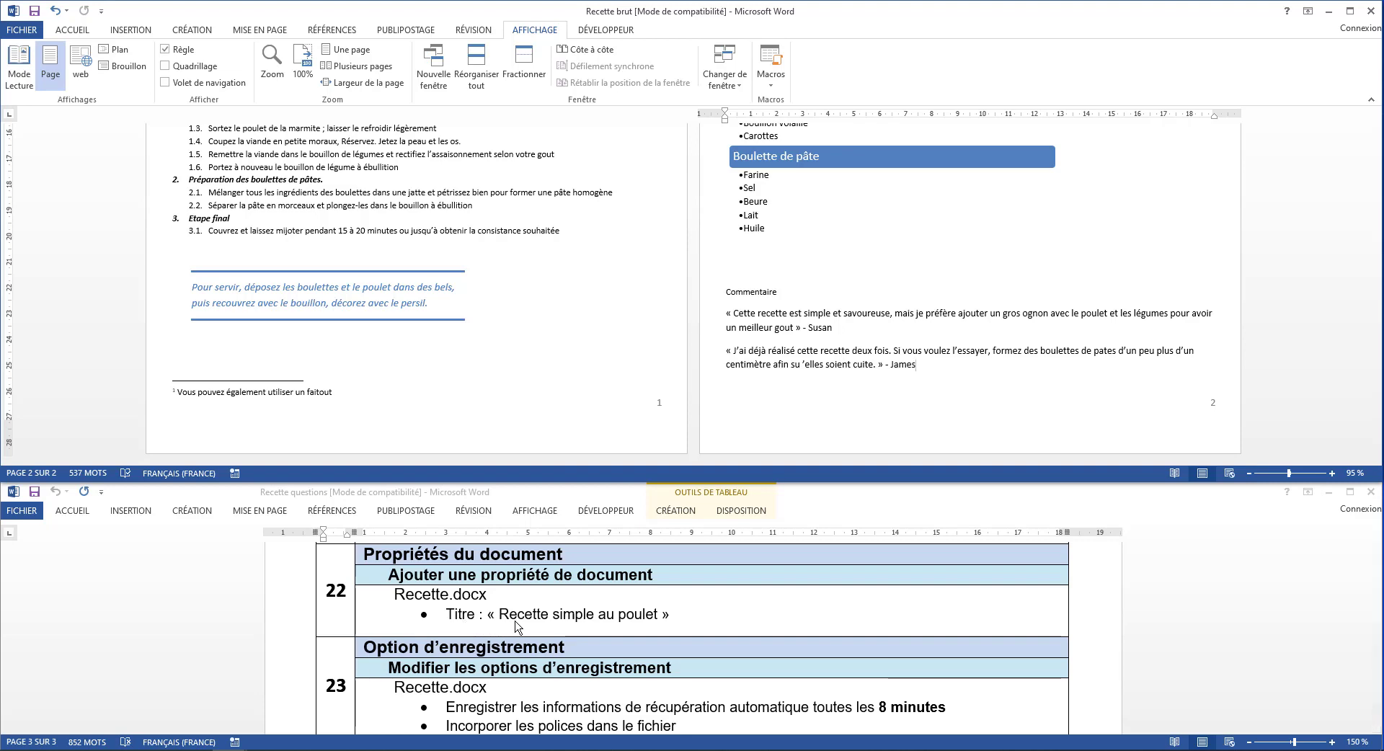
pyautogui.click(32, 29)
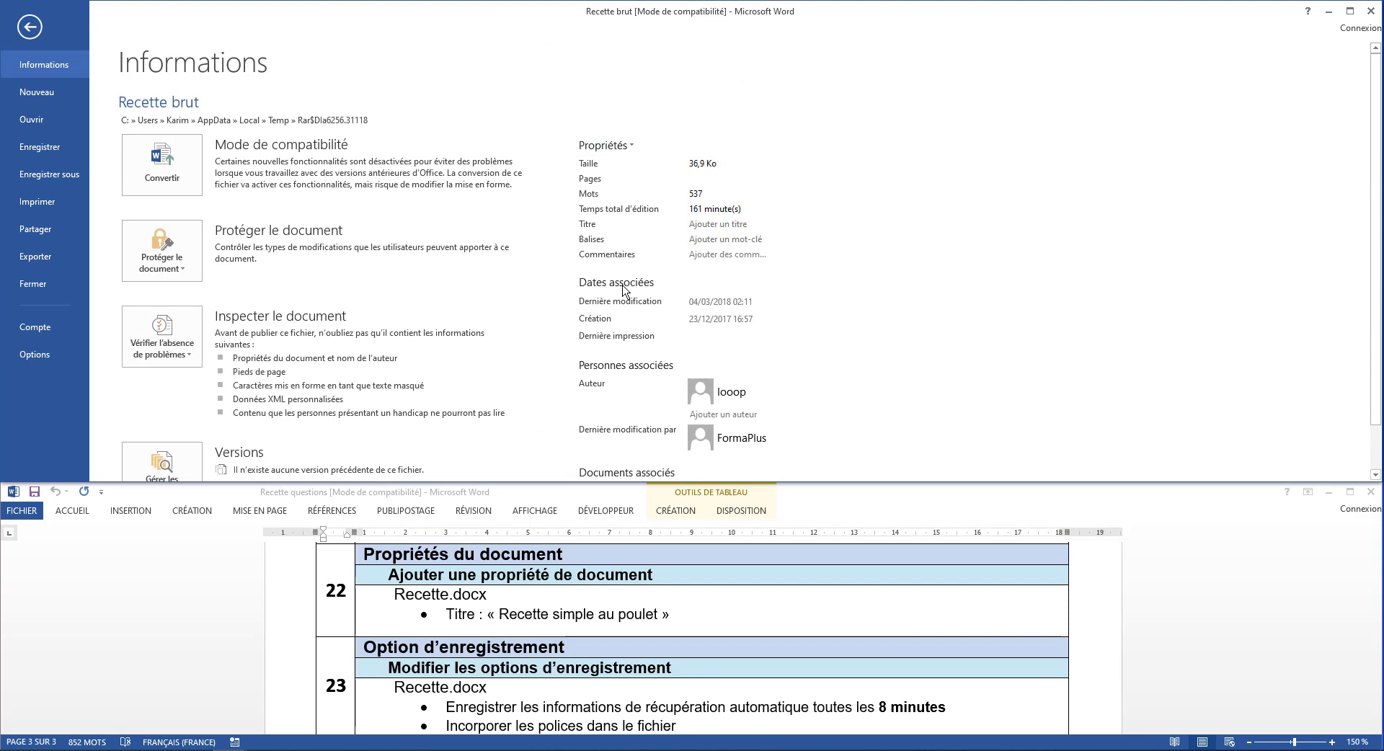
pyautogui.scroll(-2, 624, 289)
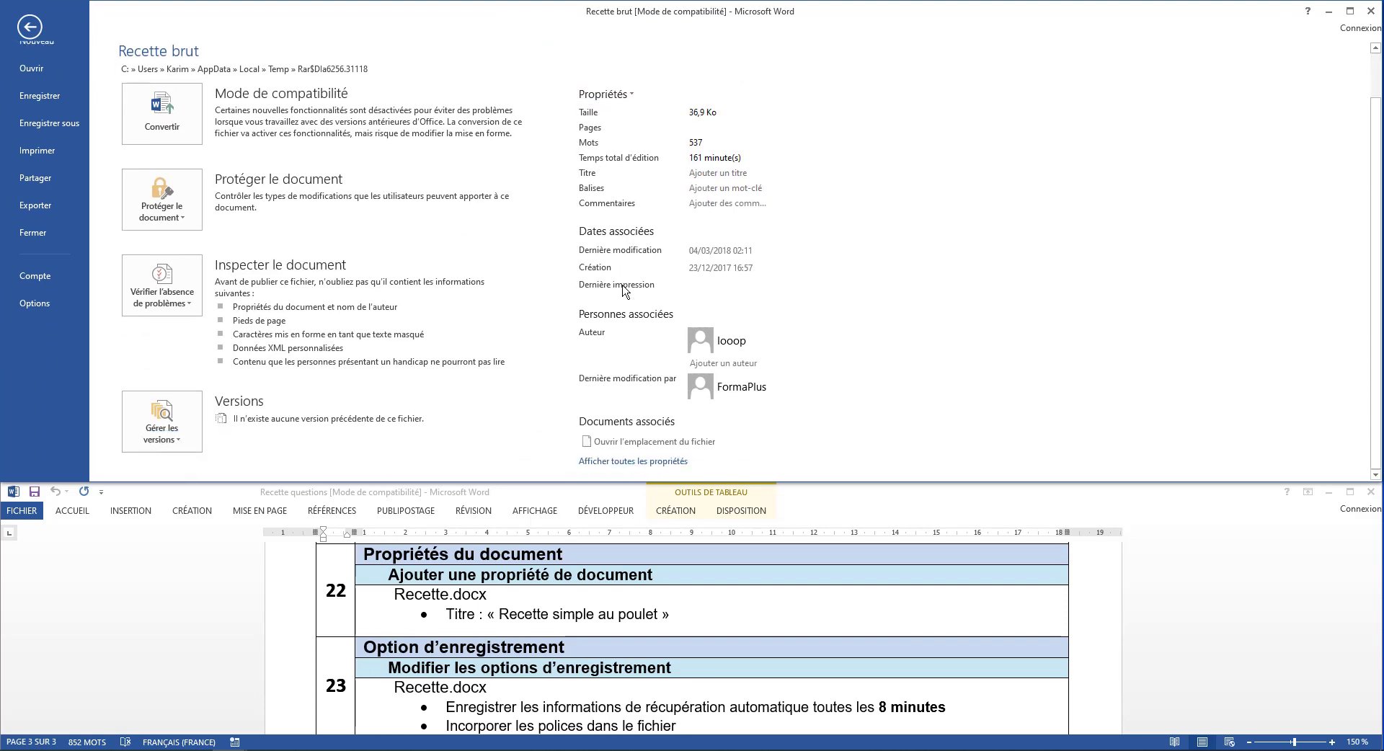
pyautogui.click(641, 462)
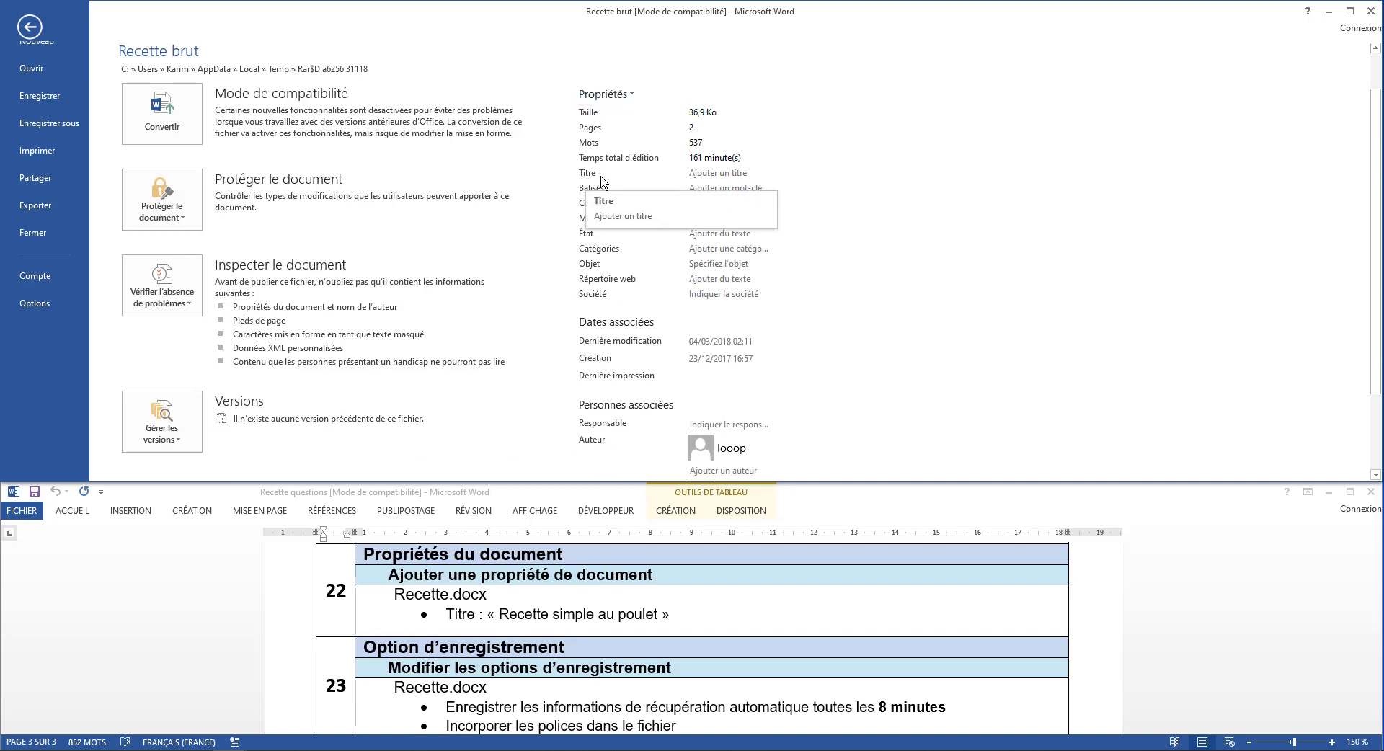
pyautogui.click(626, 94)
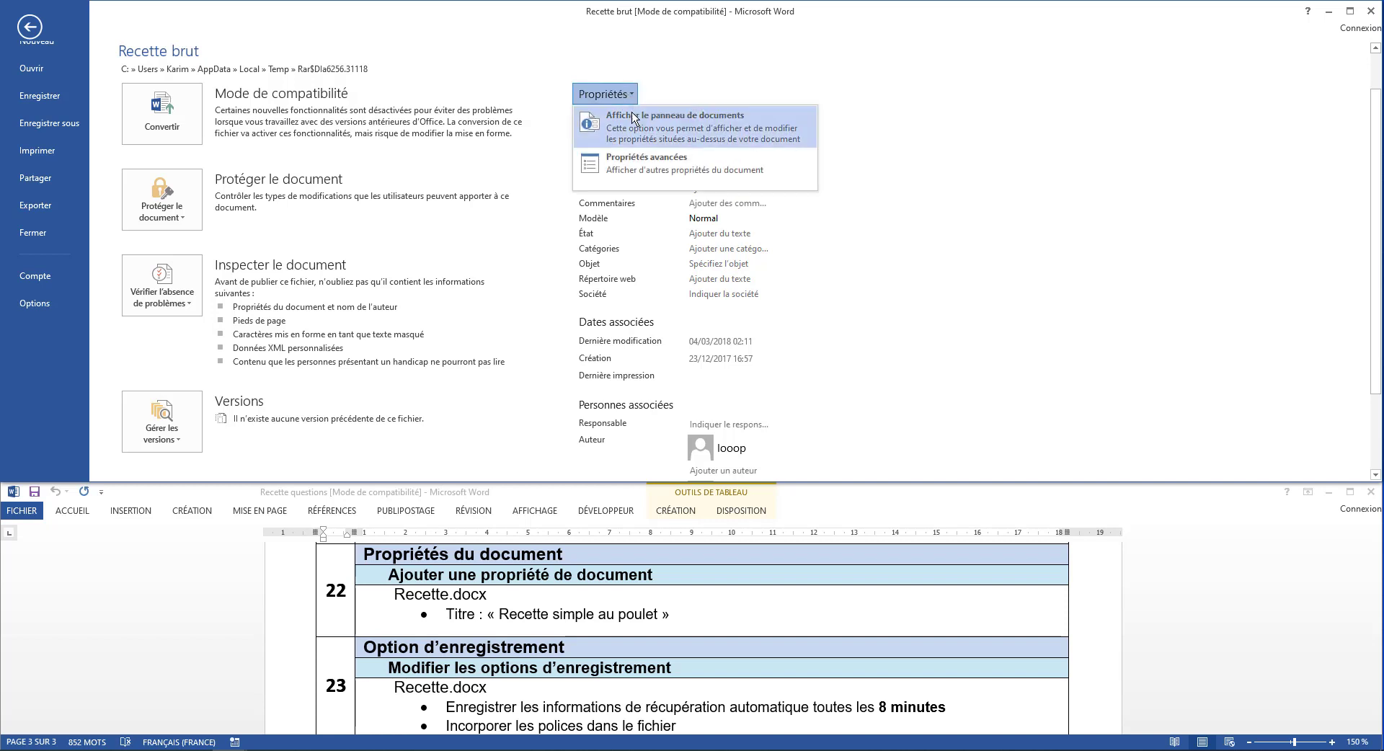
pyautogui.click(808, 232)
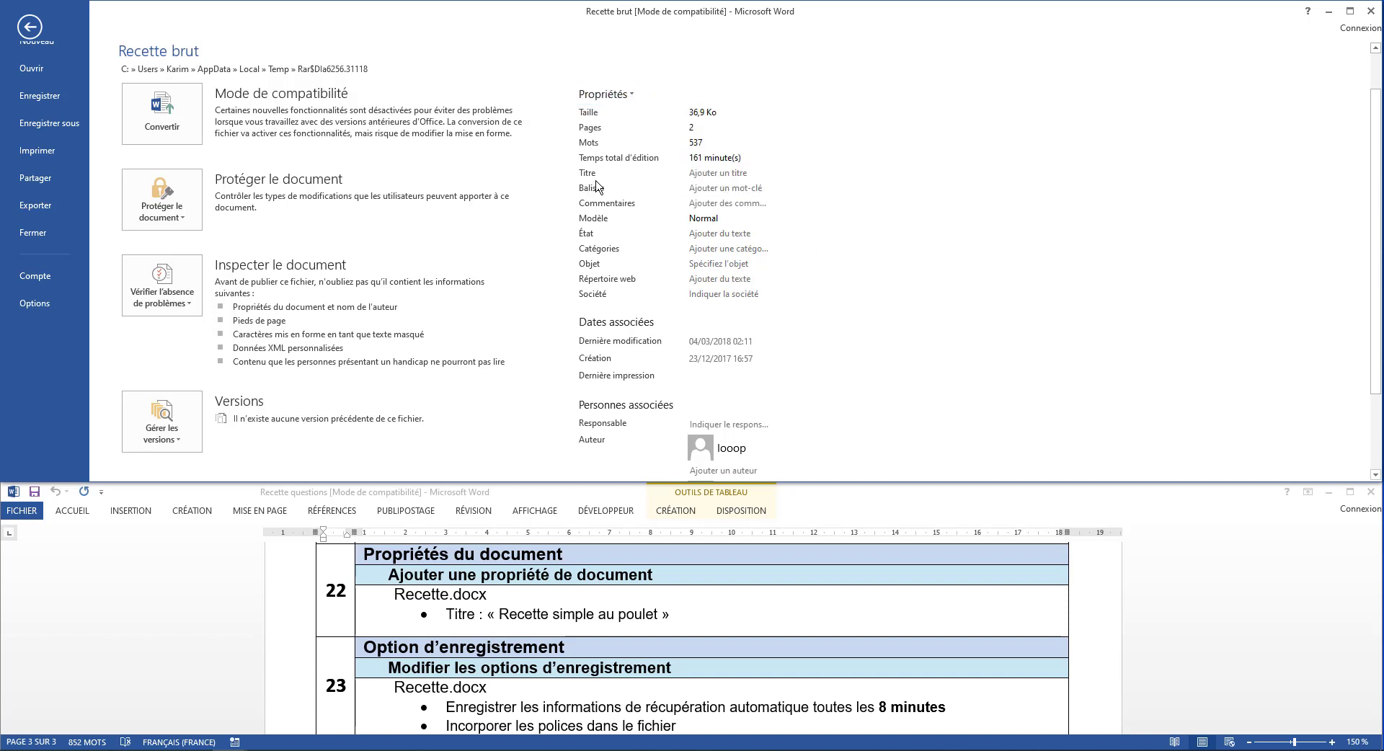
pyautogui.click(702, 172)
pyautogui.write('Recette si')
pyautogui.write('mple au poulet')
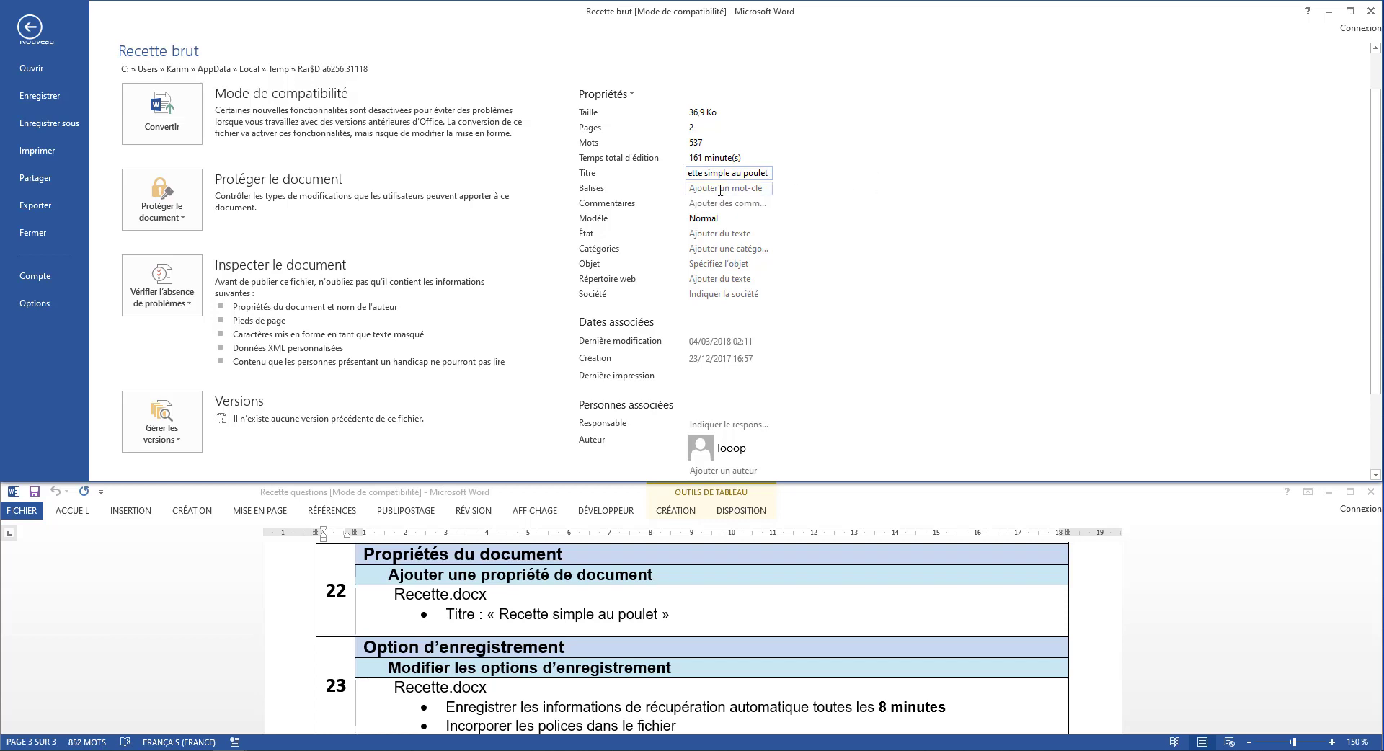
pyautogui.click(951, 176)
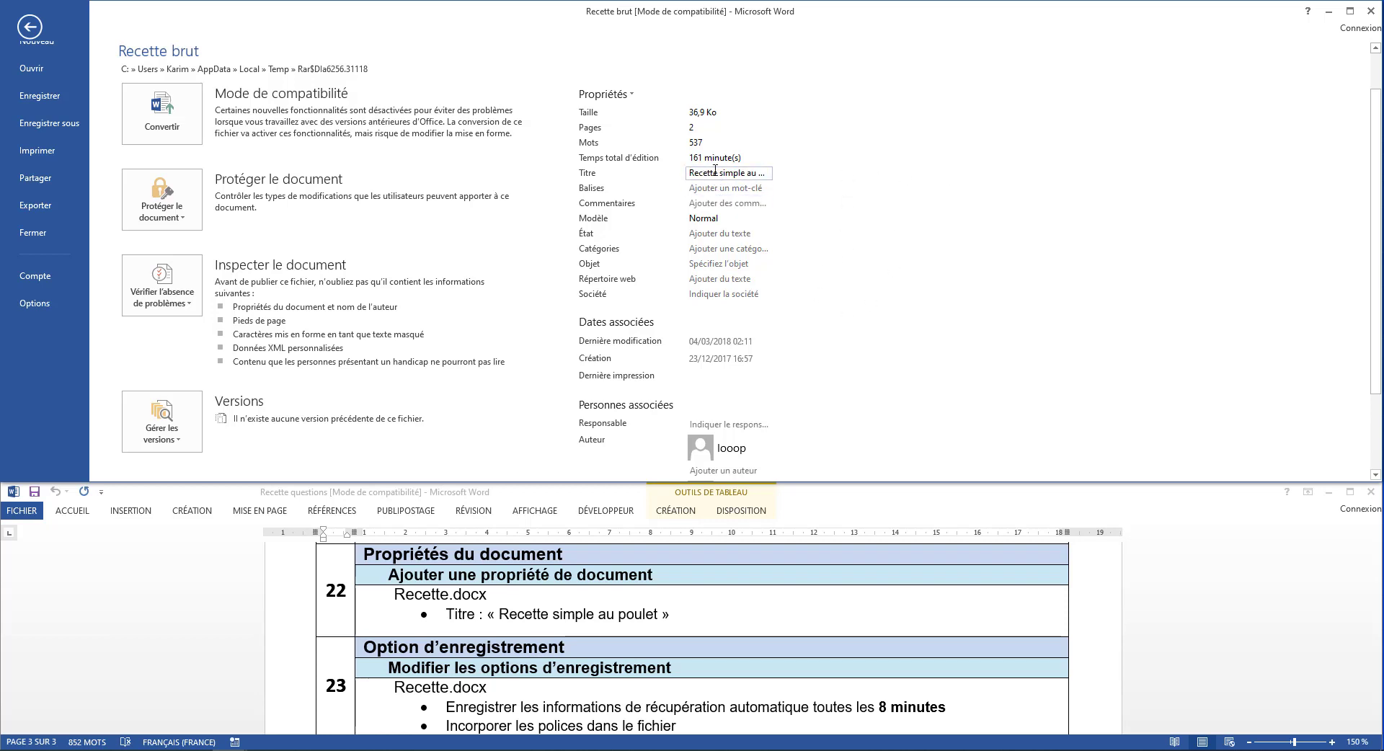
# Check the title entry in the Résumé section of the document's advanced properties, and return to the document
pyautogui.scroll(1, 723, 176)
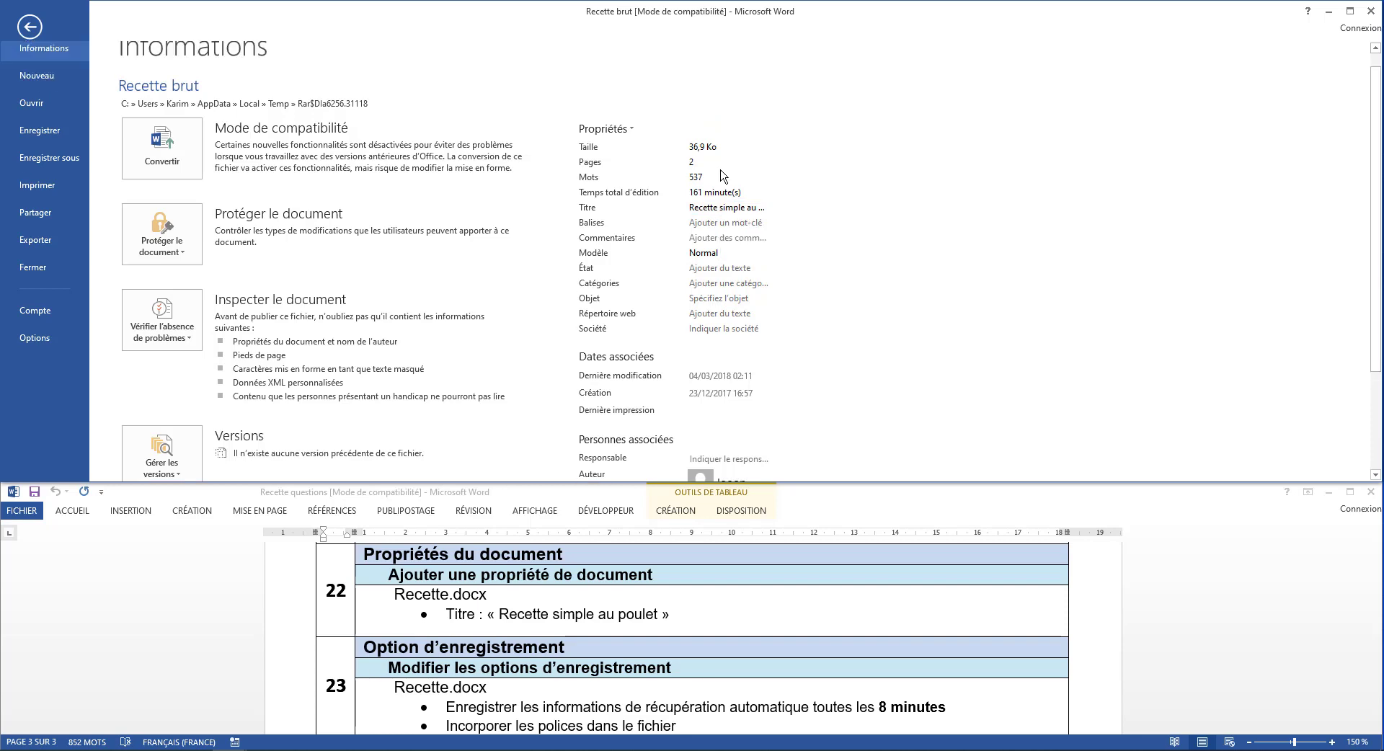
pyautogui.click(621, 132)
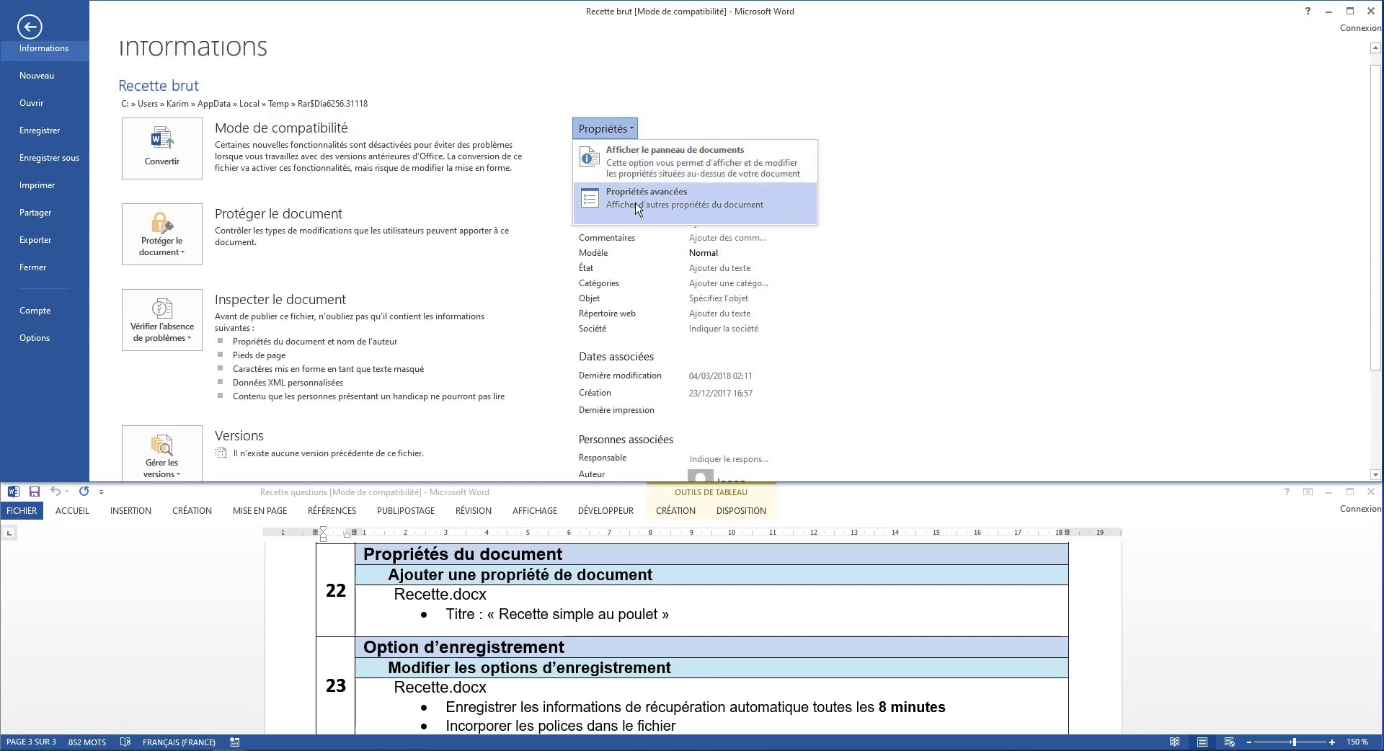
pyautogui.click(637, 207)
pyautogui.click(617, 110)
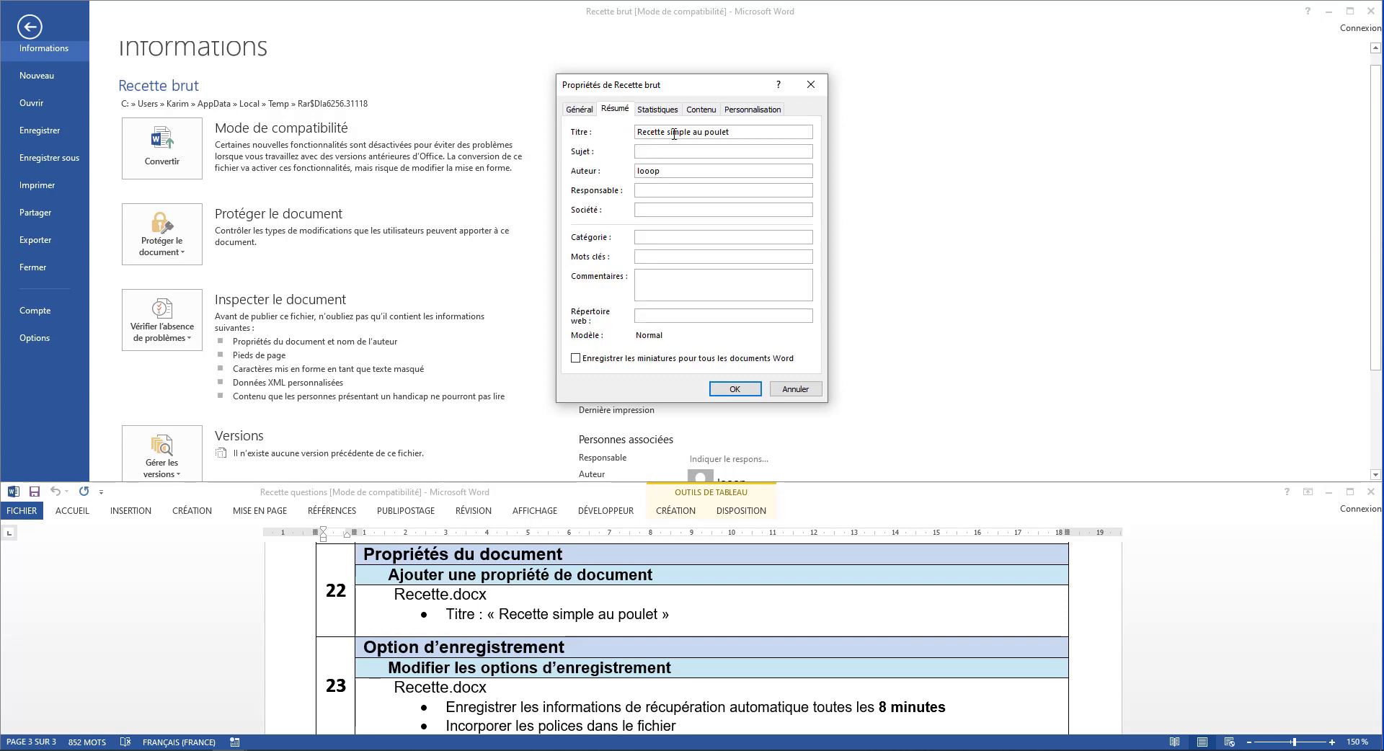
pyautogui.click(811, 84)
pyautogui.press('Escape')
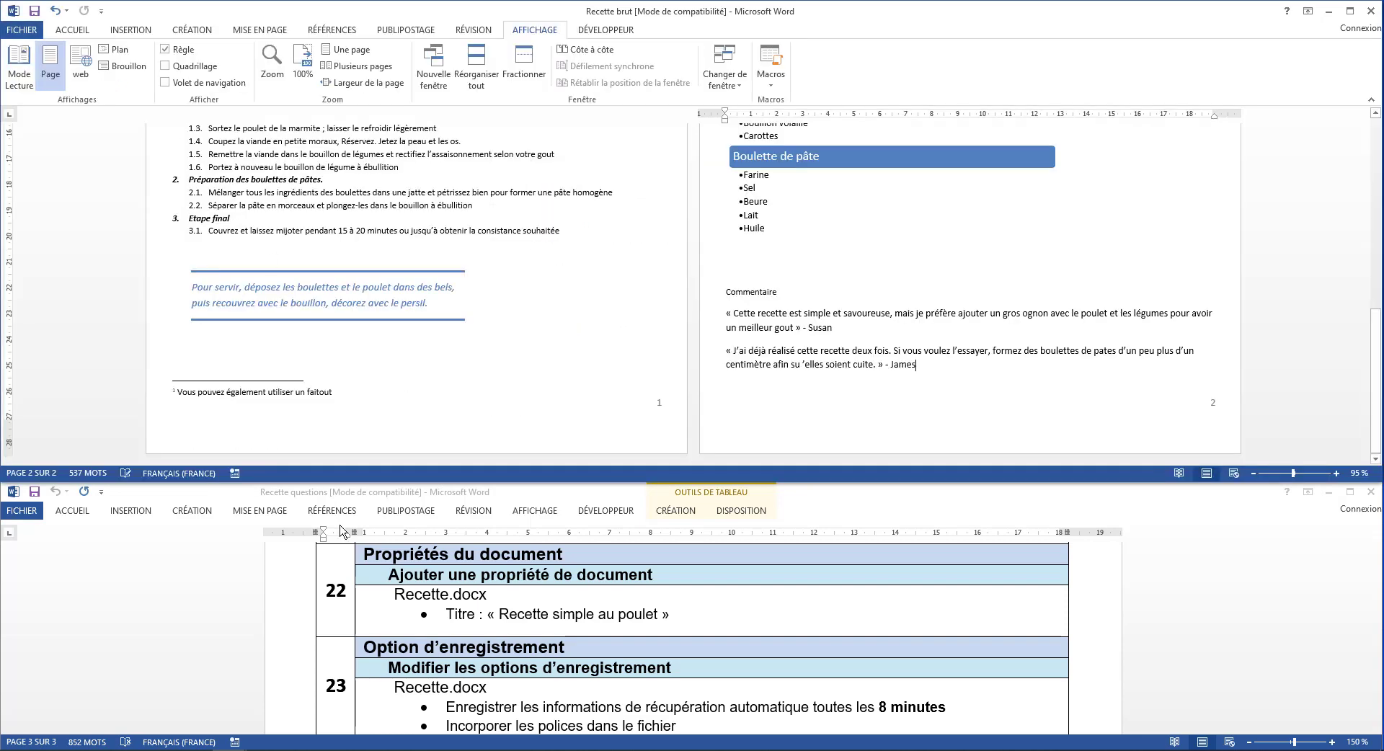
# In Word's save options, keep automatic recovery saving enabled and set its interval to 8 minutes
pyautogui.scroll(-1, 459, 642)
pyautogui.scroll(-2, 459, 642)
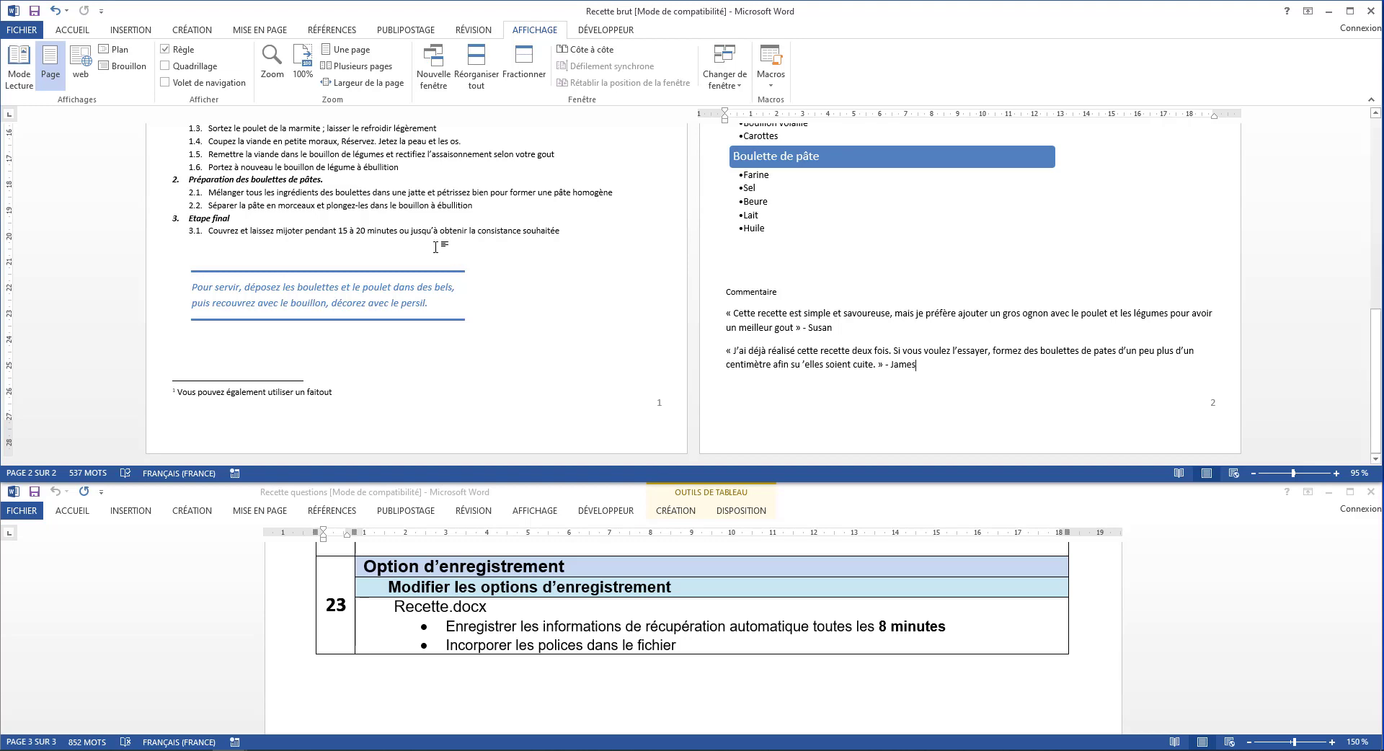
pyautogui.click(30, 27)
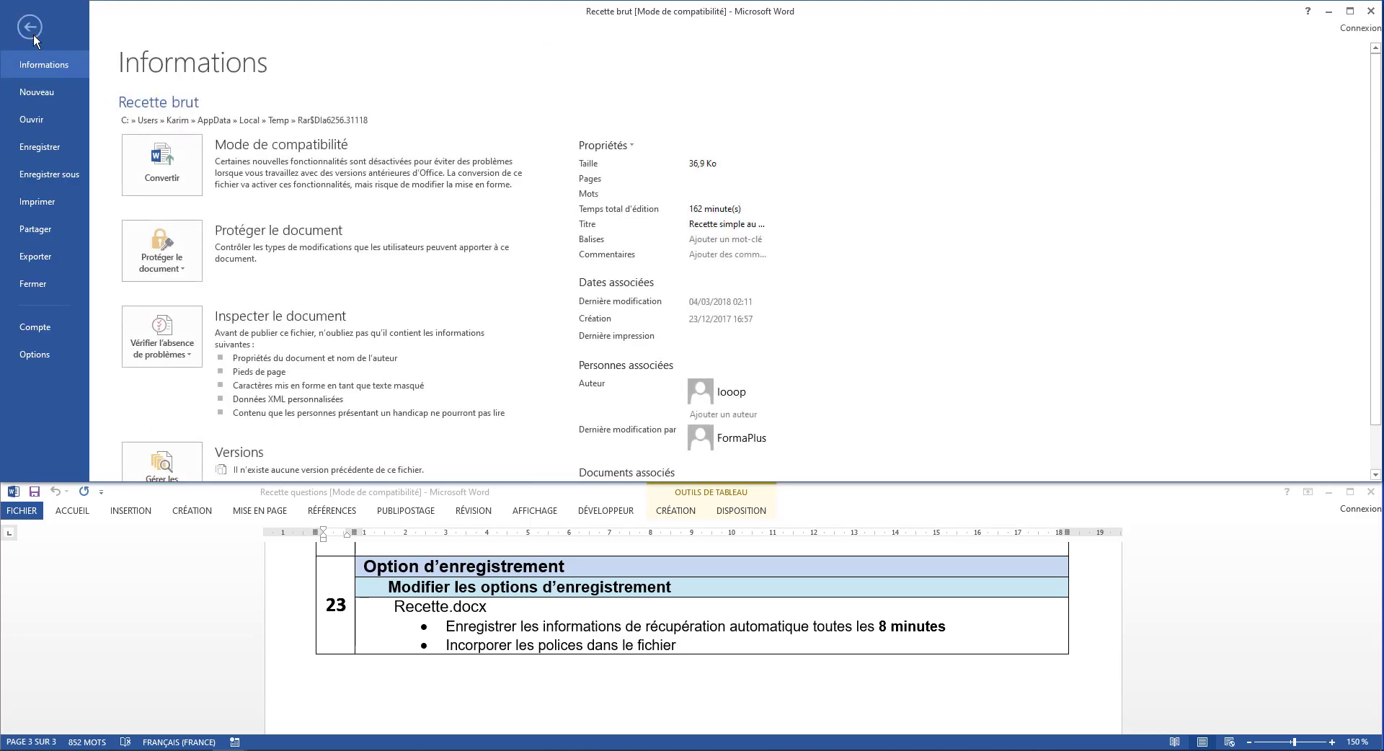
pyautogui.click(36, 354)
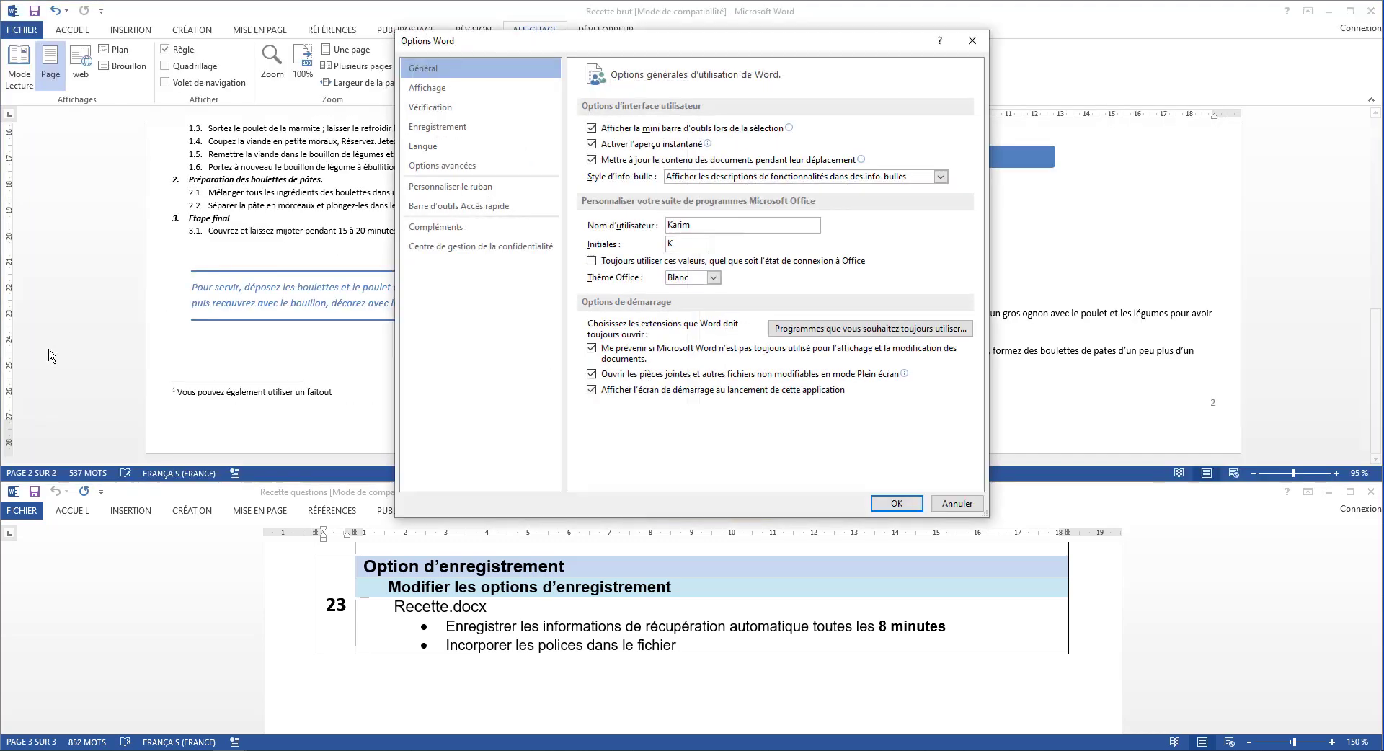
pyautogui.click(434, 128)
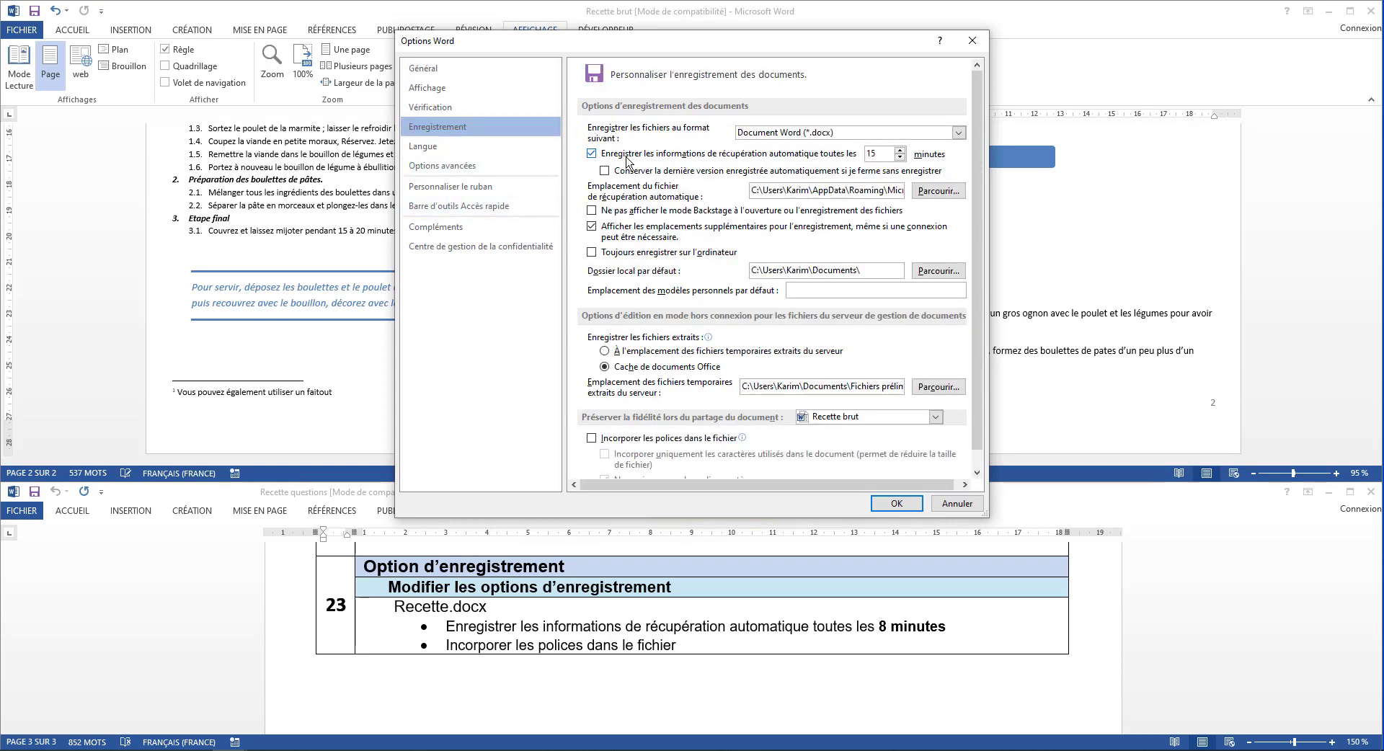
pyautogui.click(656, 156)
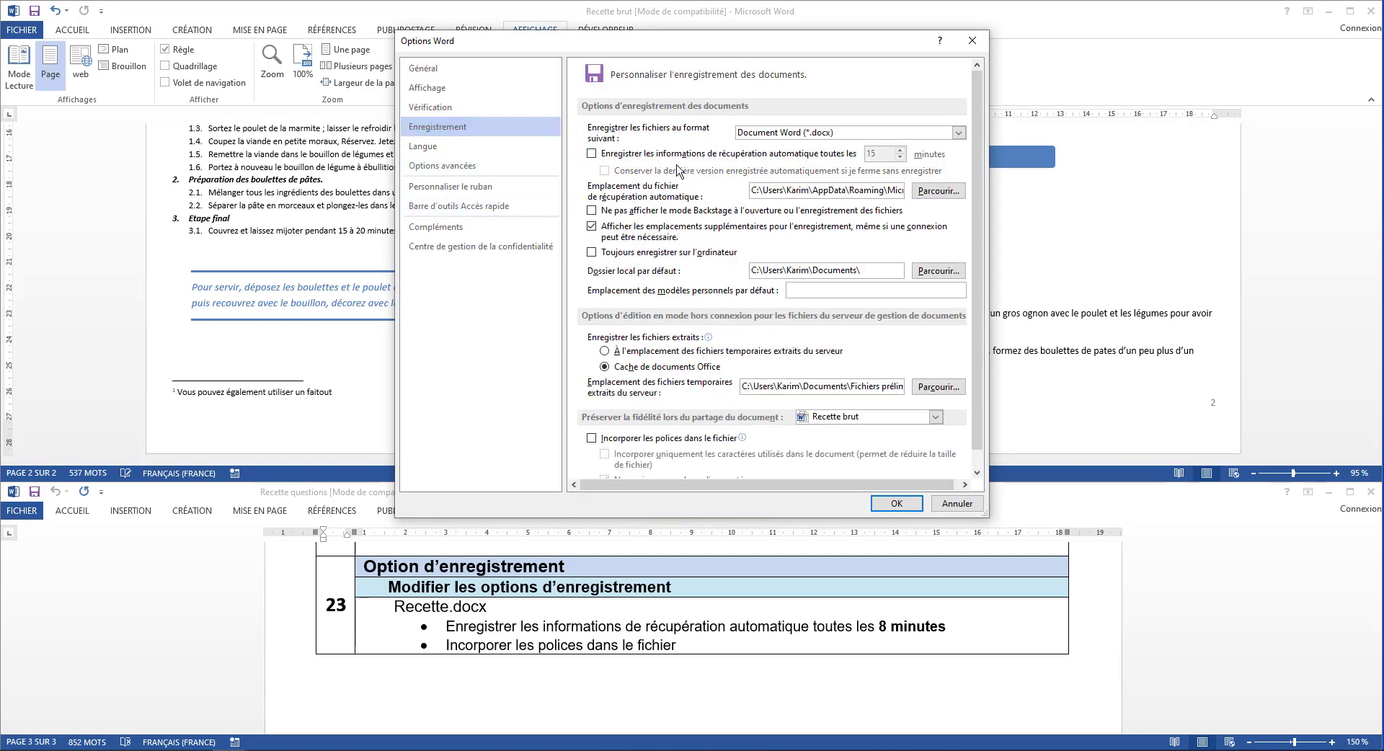
pyautogui.click(592, 154)
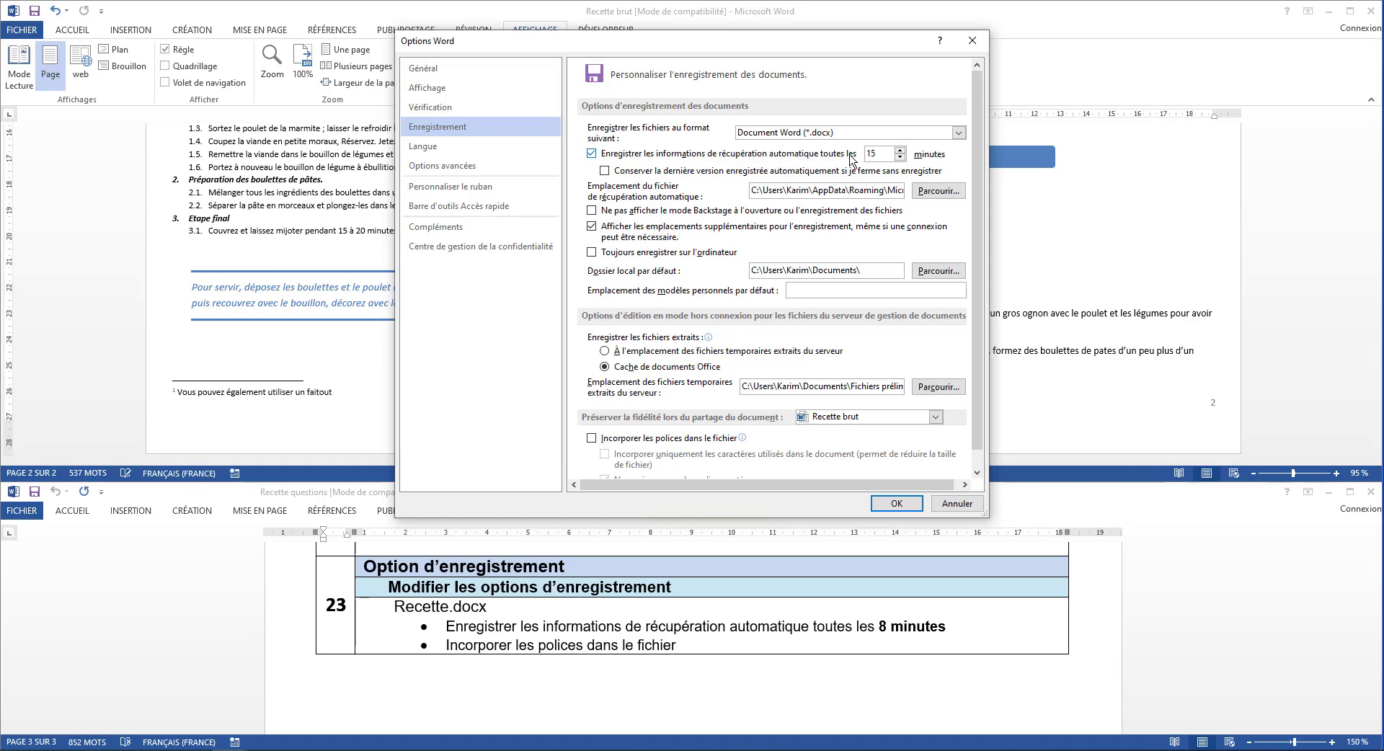
pyautogui.click(899, 157)
# Enable embedding of fonts in the Recette brut file and apply the save options
pyautogui.scroll(-1, 710, 425)
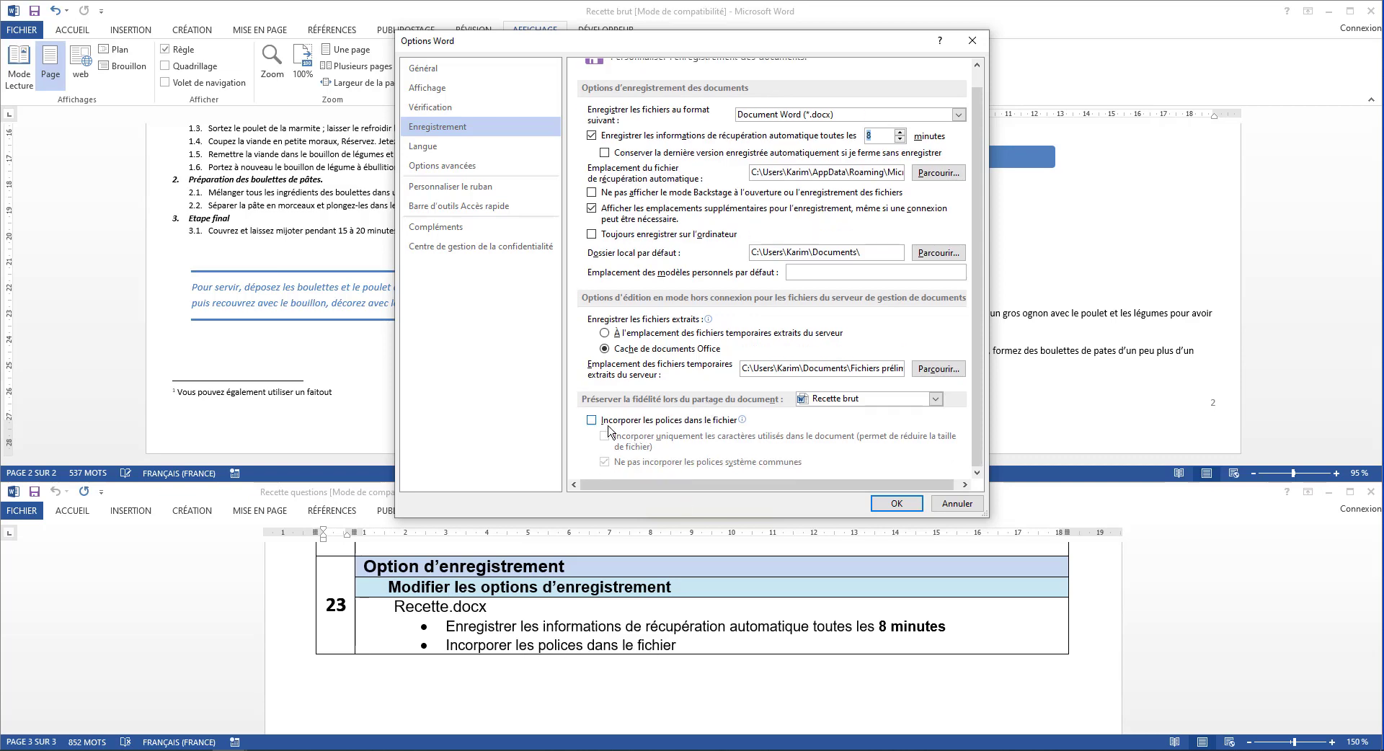
pyautogui.moveTo(677, 428)
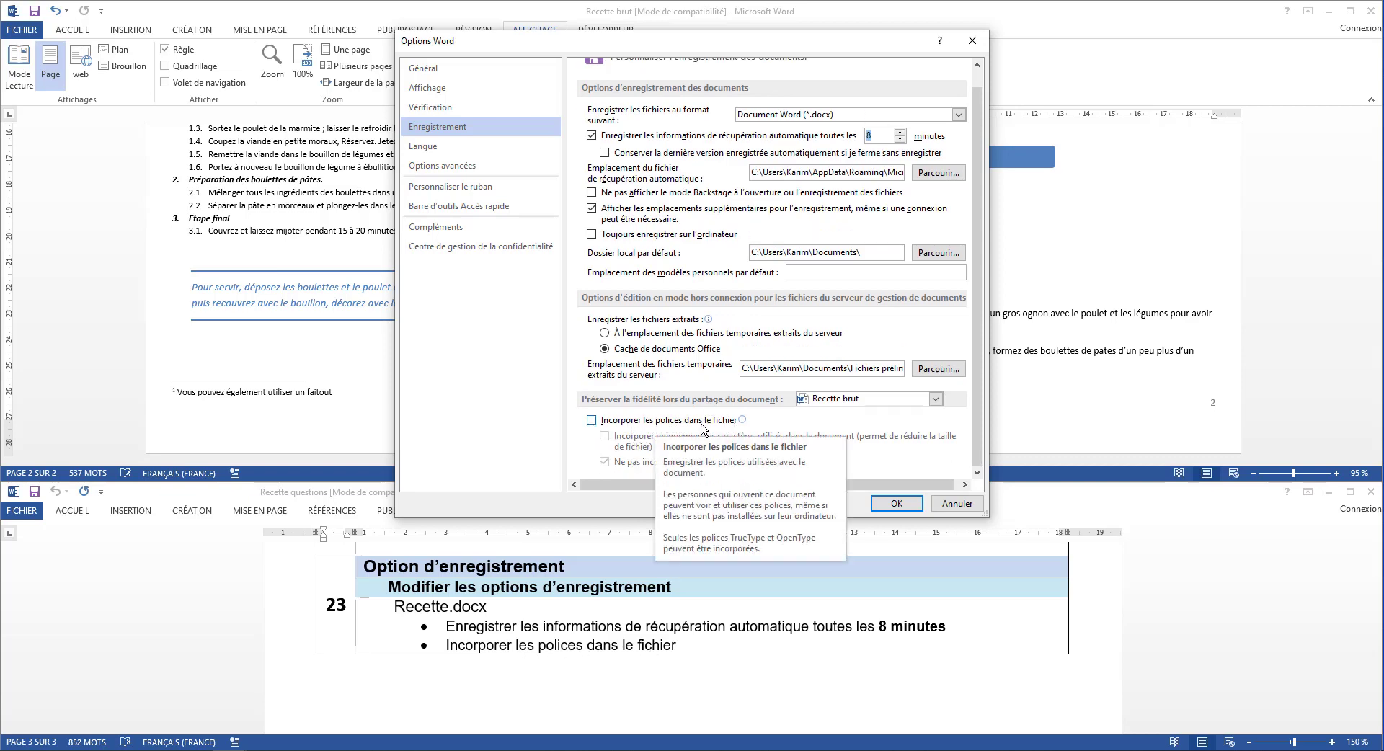
pyautogui.click(596, 420)
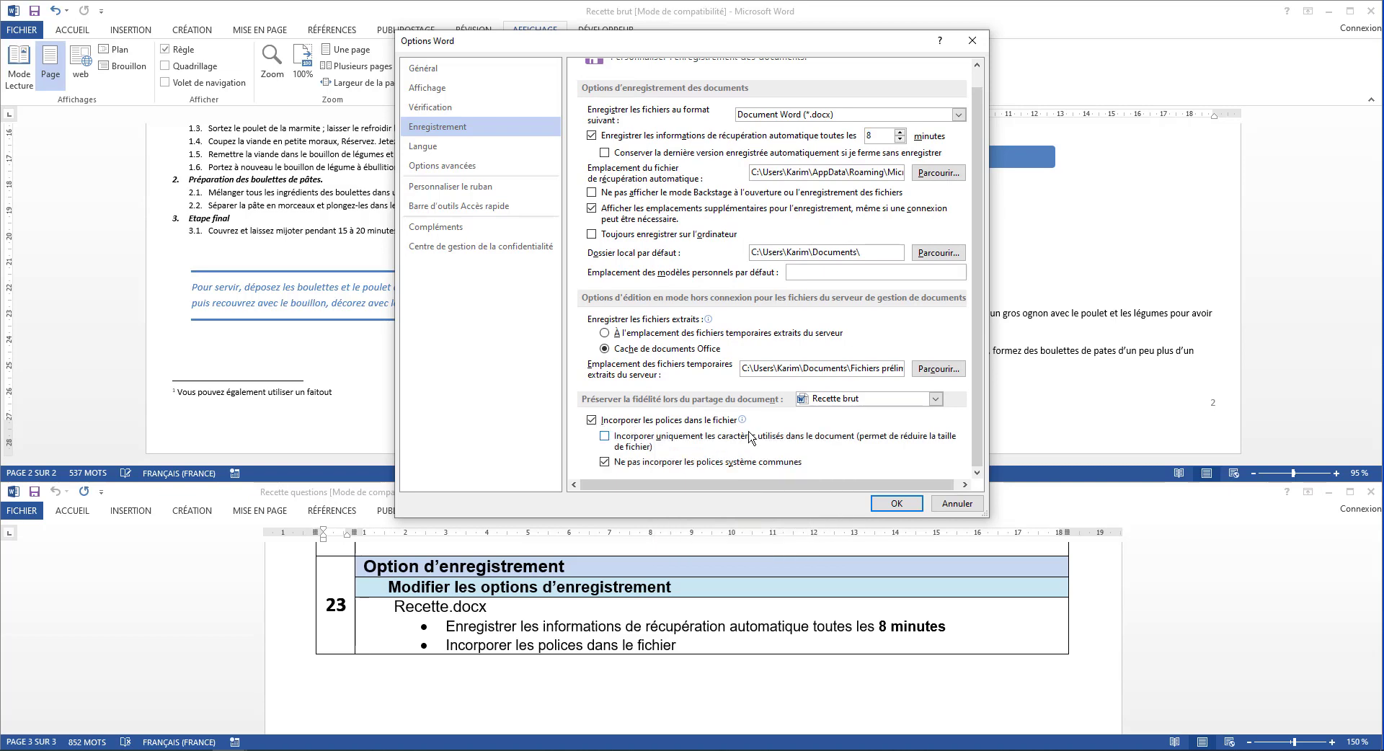
pyautogui.click(895, 504)
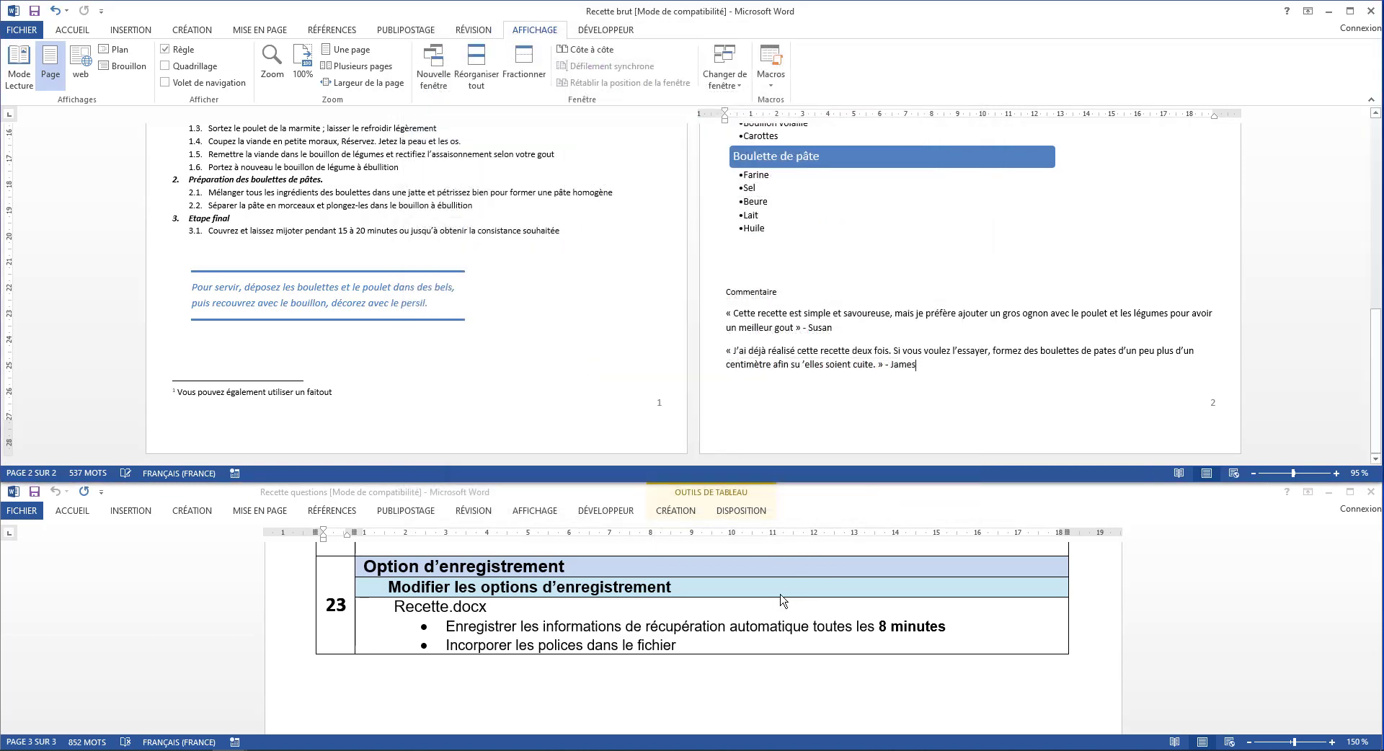
pyautogui.scroll(-5, 784, 601)
pyautogui.scroll(-5, 783, 601)
pyautogui.scroll(4, 783, 601)
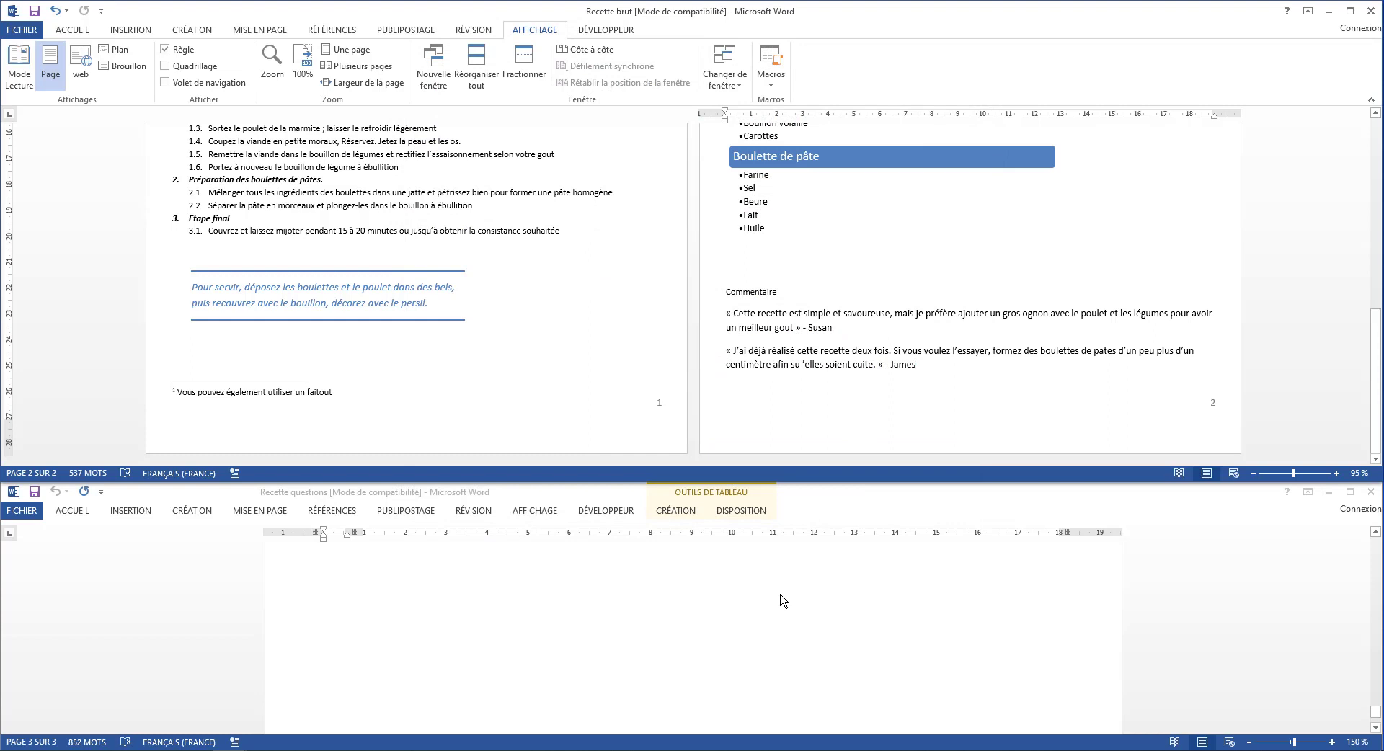
pyautogui.scroll(3, 783, 601)
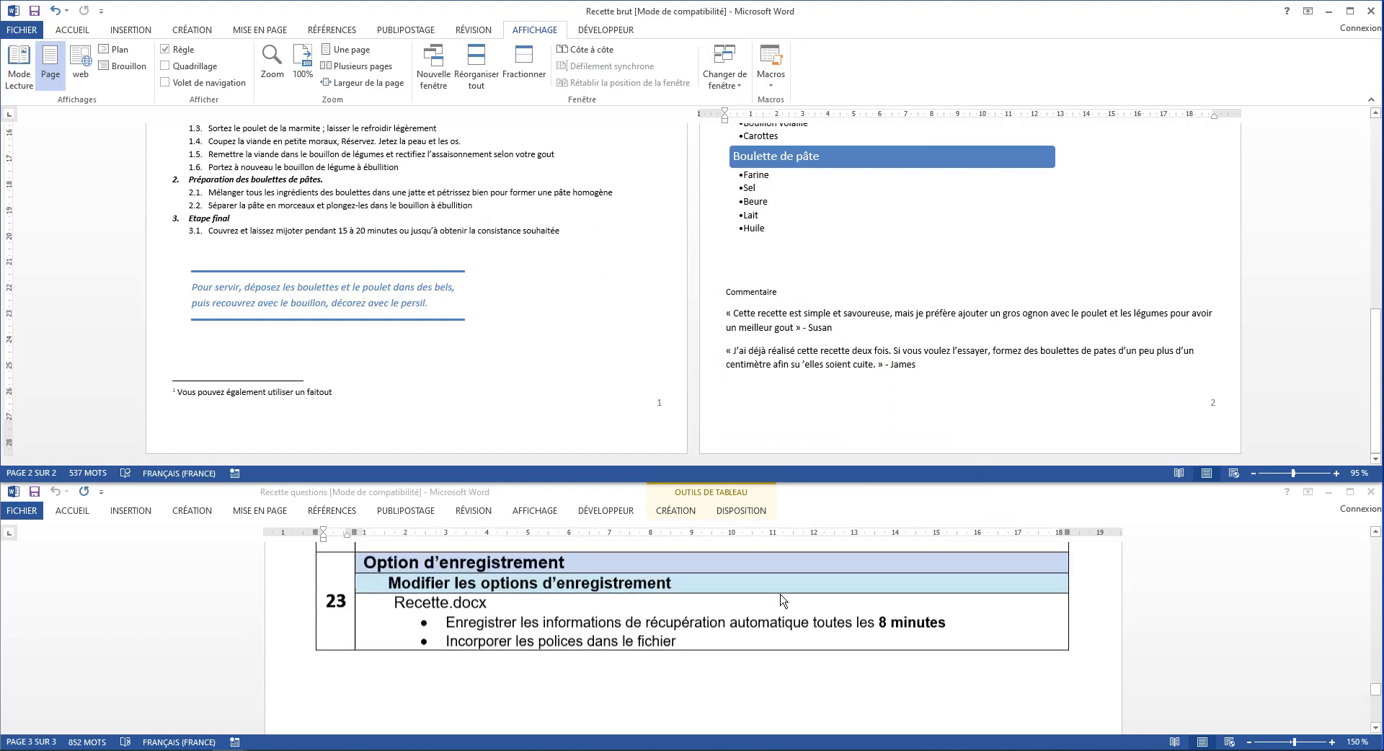